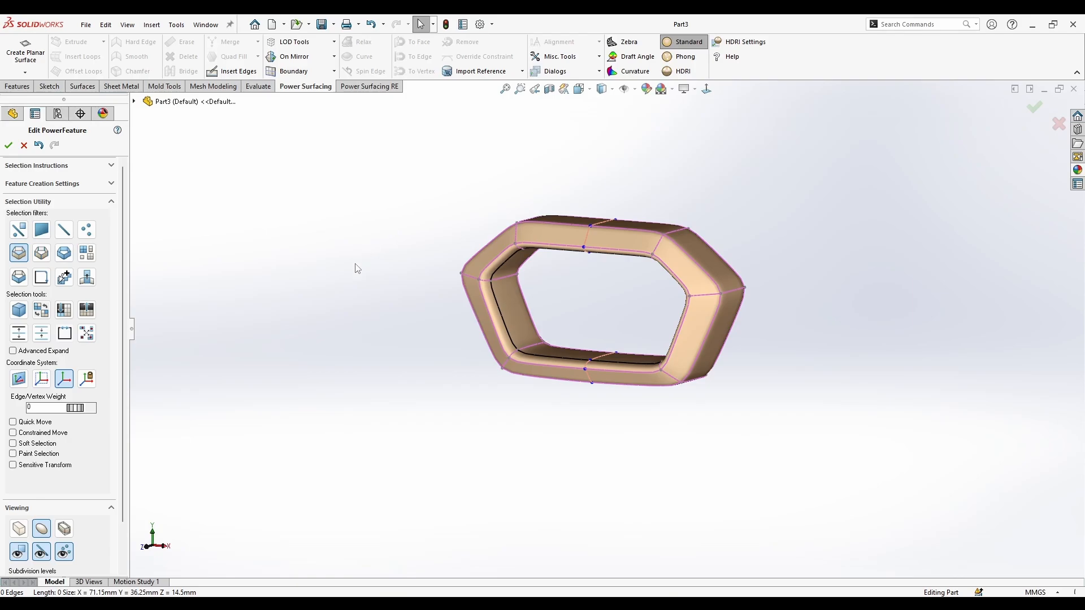
Orient the hexagonal ring to the Front view for planar duplication
{"action": "middle_click_drag", "start_coordinate": [357, 268], "coordinate": [655, 305]}
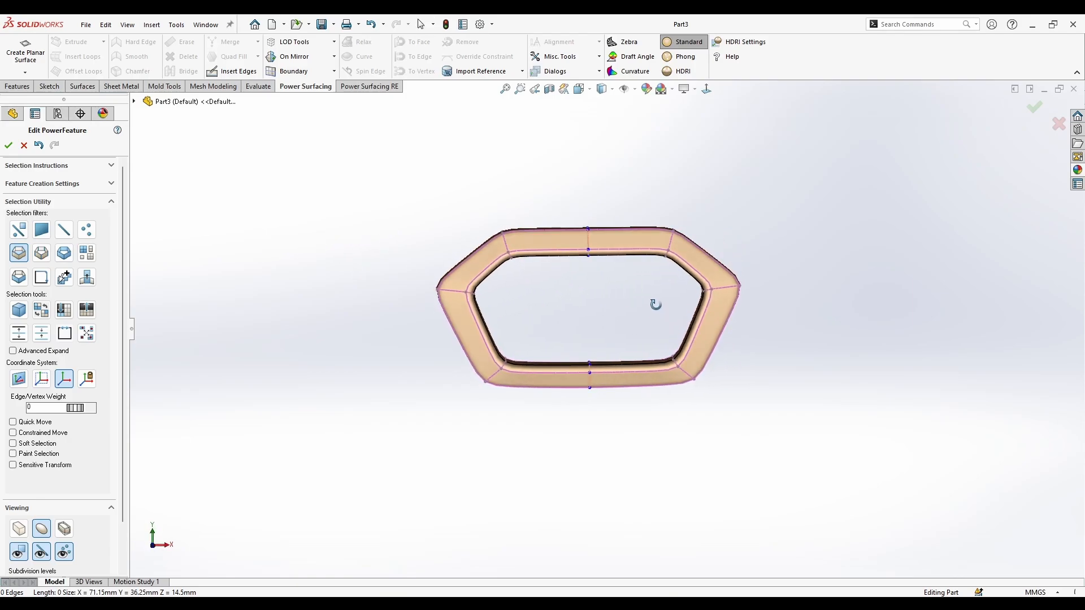
{"action": "left_click", "coordinate": [590, 89]}
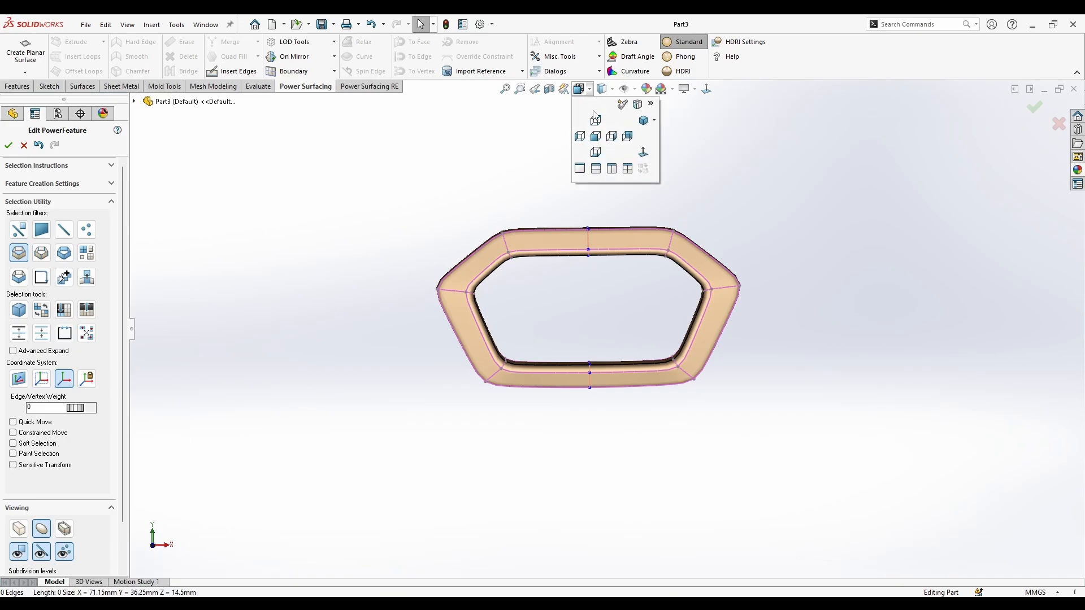
{"action": "left_click", "coordinate": [596, 137]}
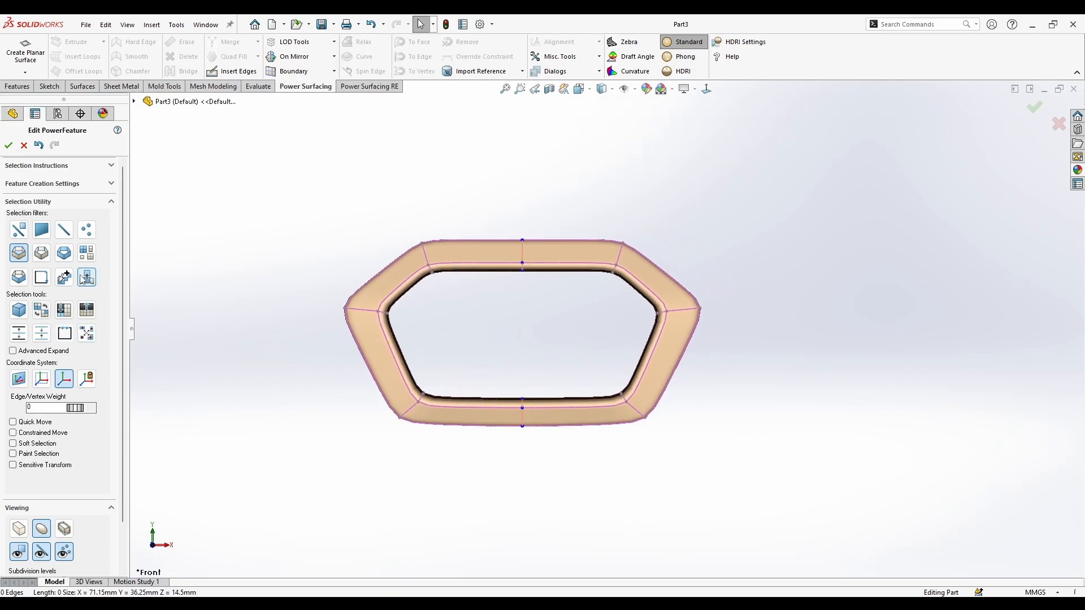
{"action": "scroll", "coordinate": [350, 325], "scroll_direction": "down", "scroll_amount": 3}
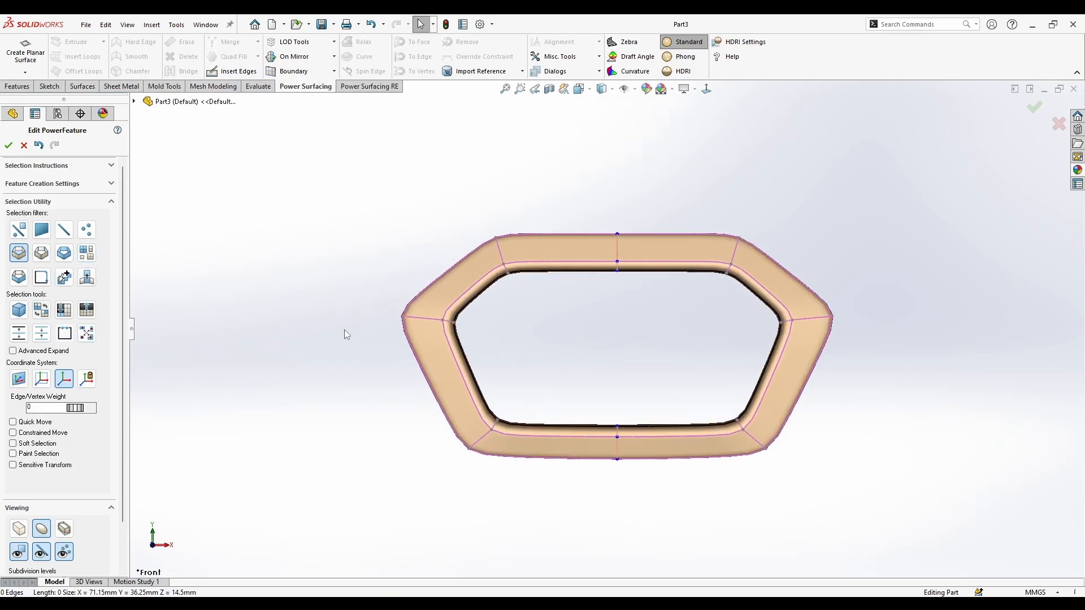
Set the selection filter to whole connected objects, unify the mirrored halves with Unify Mirror, and select the complete ring
{"action": "left_click", "coordinate": [87, 256]}
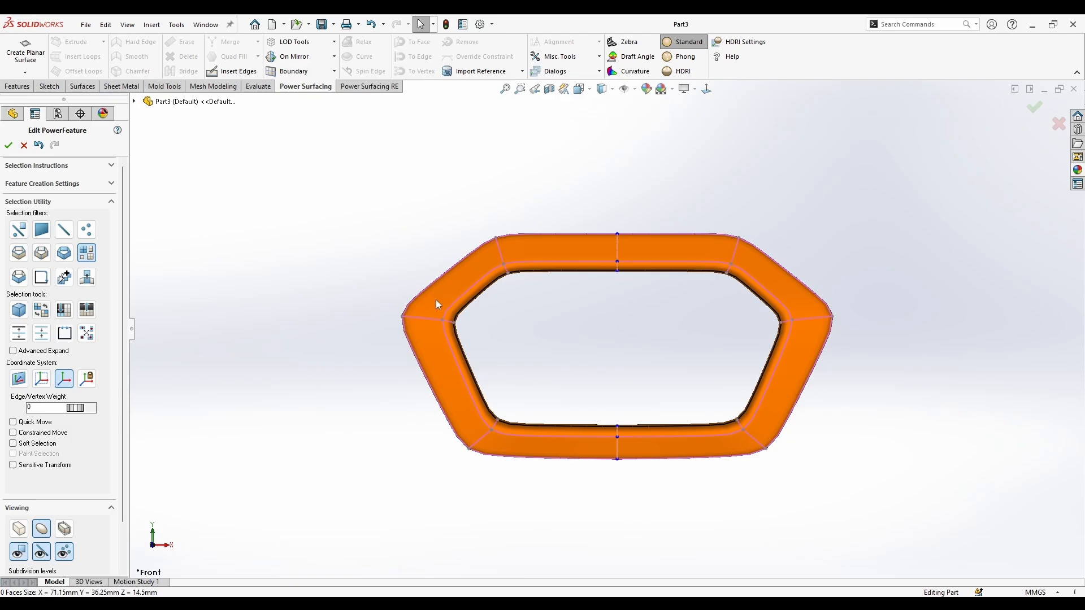
{"action": "scroll", "coordinate": [436, 300], "scroll_direction": "up", "scroll_amount": 2}
{"action": "left_click", "coordinate": [462, 325]}
{"action": "scroll", "coordinate": [485, 343], "scroll_direction": "up", "scroll_amount": 1}
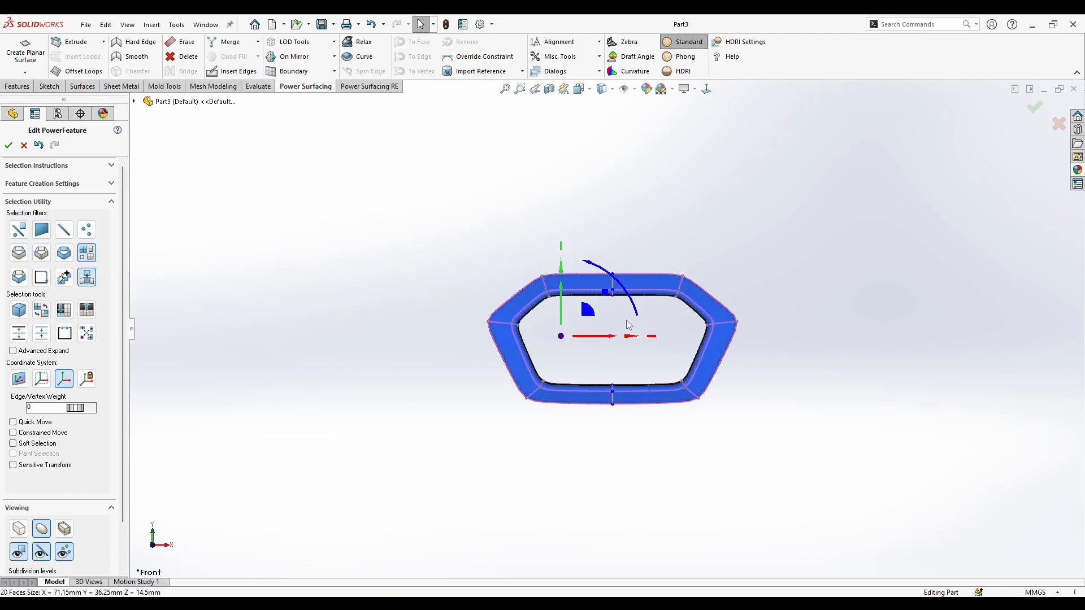
{"action": "left_click", "coordinate": [391, 349]}
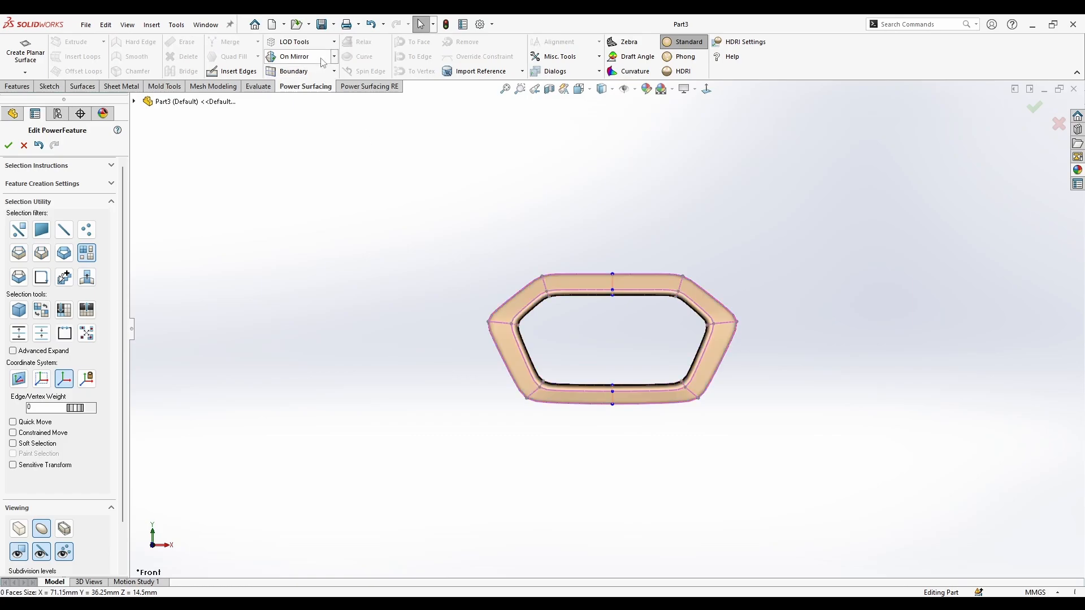
{"action": "left_click", "coordinate": [333, 56]}
{"action": "left_click", "coordinate": [327, 101]}
{"action": "left_click", "coordinate": [571, 299]}
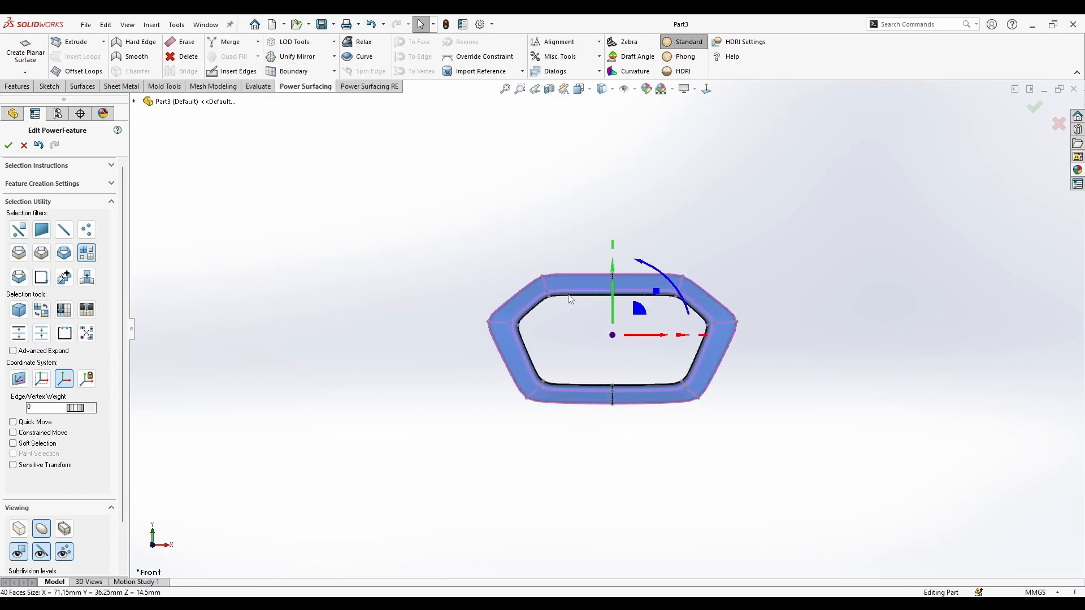
Duplicate the ring along negative X so its side tip meets the original's, for an overall width of about 137 mm
{"action": "left_click", "coordinate": [90, 279]}
{"action": "scroll", "coordinate": [566, 327], "scroll_direction": "up", "scroll_amount": 2}
{"action": "left_click_drag", "start_coordinate": [645, 335], "coordinate": [480, 350]}
{"action": "scroll", "coordinate": [486, 346], "scroll_direction": "down", "scroll_amount": 4}
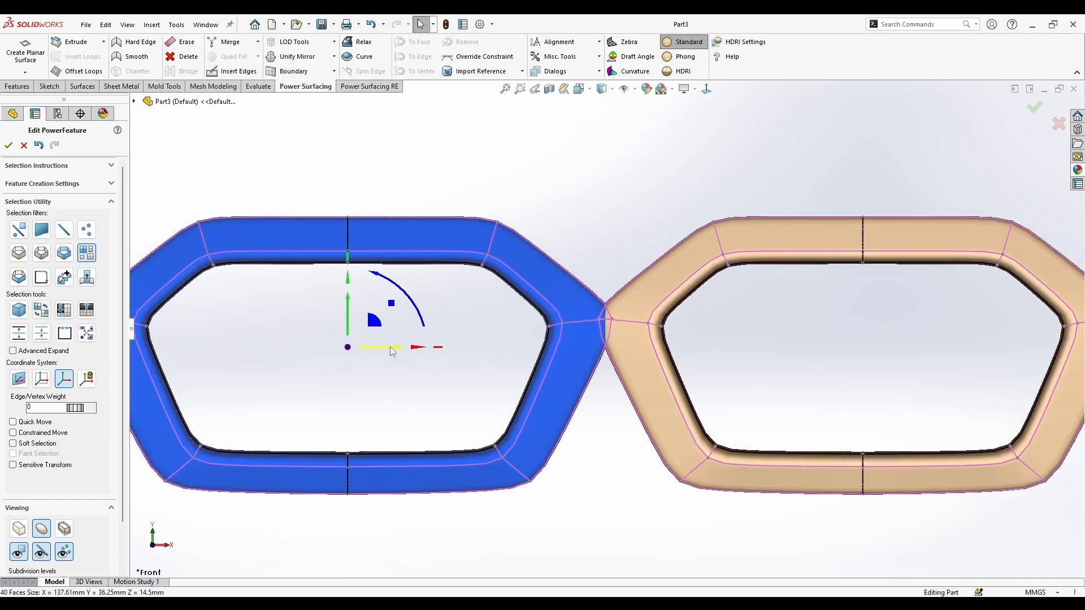
{"action": "mouse_move", "coordinate": [390, 347]}
{"action": "left_mouse_down"}
{"action": "mouse_move", "coordinate": [381, 370]}
{"action": "mouse_move", "coordinate": [408, 369]}
{"action": "mouse_move", "coordinate": [392, 369]}
{"action": "left_mouse_up"}
{"action": "key", "text": "f"}
{"action": "left_click", "coordinate": [545, 411]}
Select both rings and duplicate the pair along negative X to form a four-ring row about 269 mm wide
{"action": "left_click", "coordinate": [642, 381]}
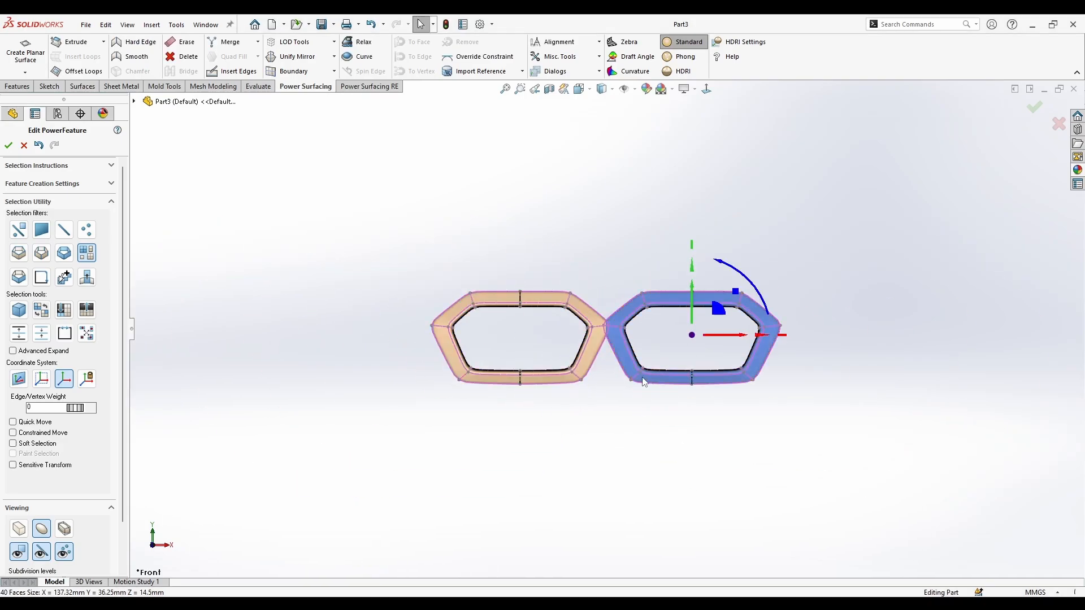
{"action": "left_click", "coordinate": [507, 380], "text": "ctrl"}
{"action": "key", "text": "z"}
{"action": "key", "text": "z"}
{"action": "key", "text": "z"}
{"action": "key", "text": "z"}
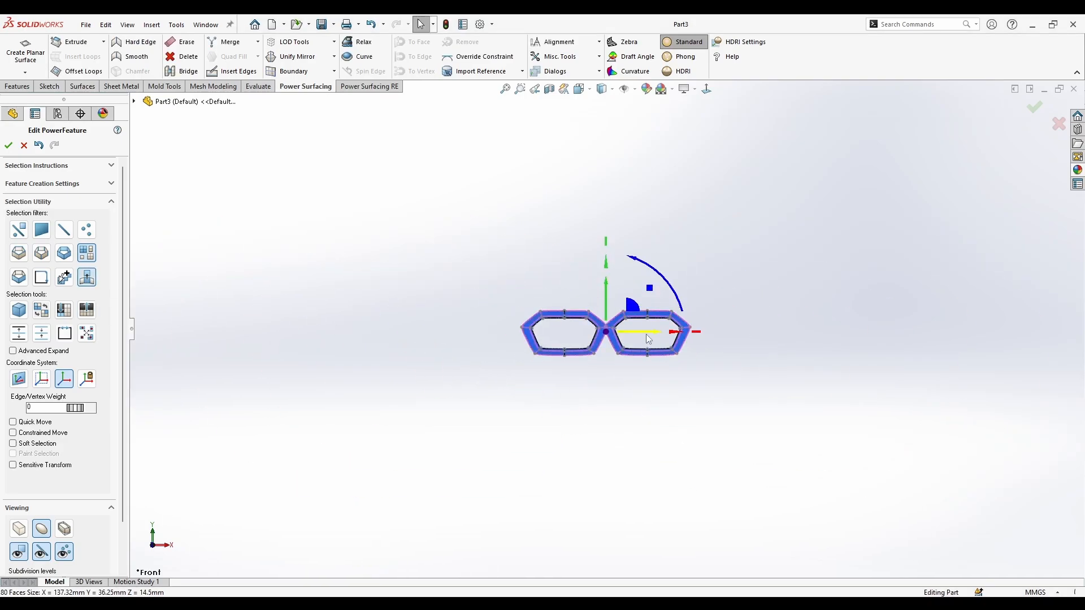
{"action": "left_click_drag", "start_coordinate": [646, 334], "coordinate": [482, 347], "text": "ctrl"}
{"action": "scroll", "coordinate": [474, 337], "scroll_direction": "down", "scroll_amount": 7}
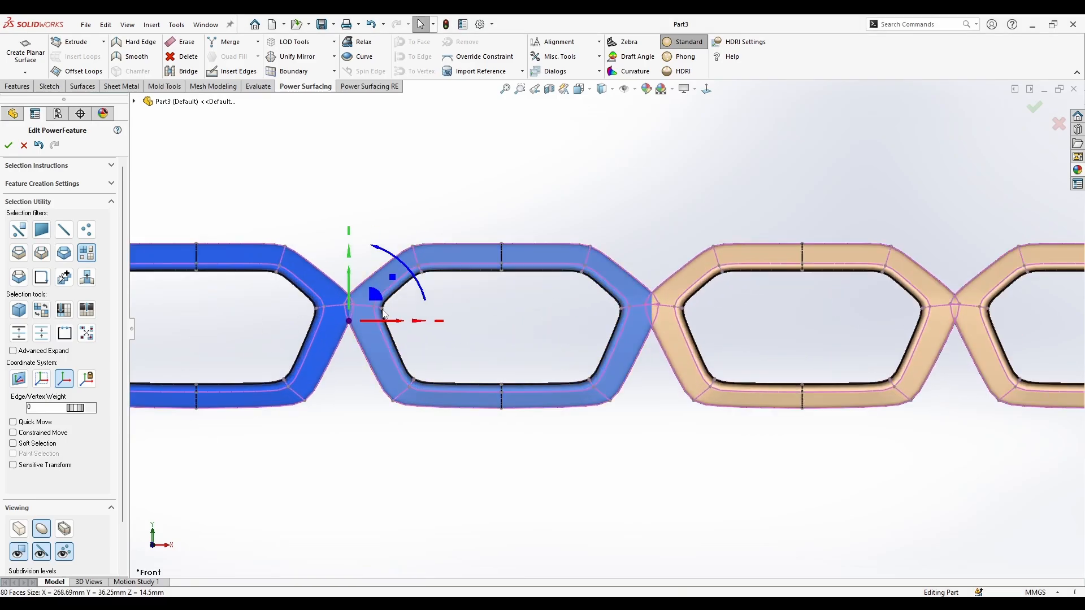
{"action": "left_click_drag", "start_coordinate": [395, 324], "coordinate": [392, 323]}
Duplicate the selected left pair along negative X again to extend the row to six rings, about 402 mm wide
{"action": "key", "text": "z"}
{"action": "key", "text": "z"}
{"action": "key", "text": "z"}
{"action": "key", "text": "z"}
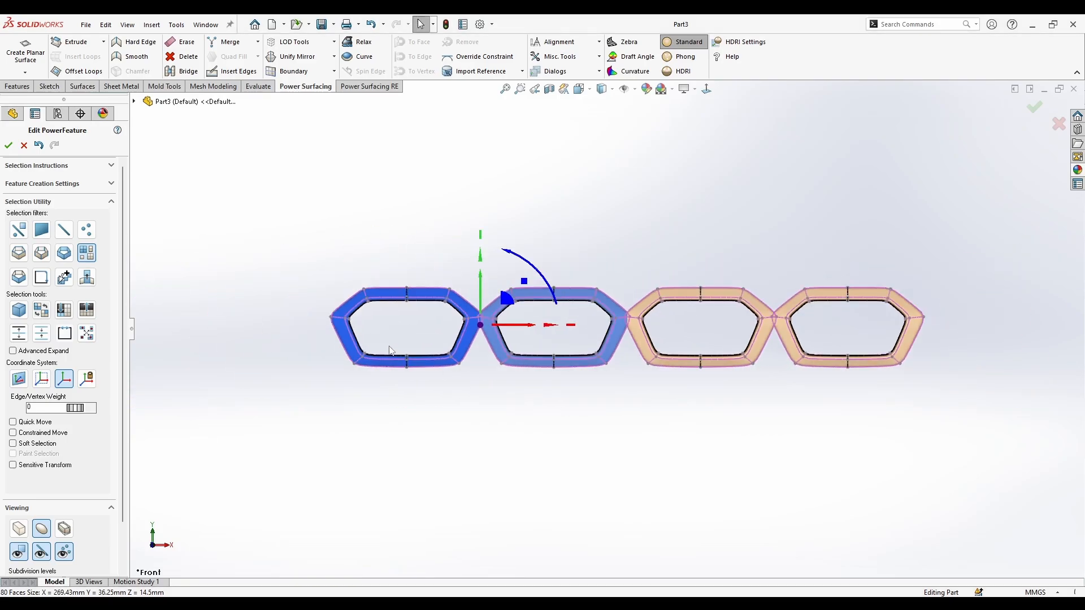
{"action": "scroll", "coordinate": [622, 355], "scroll_direction": "up", "scroll_amount": 3}
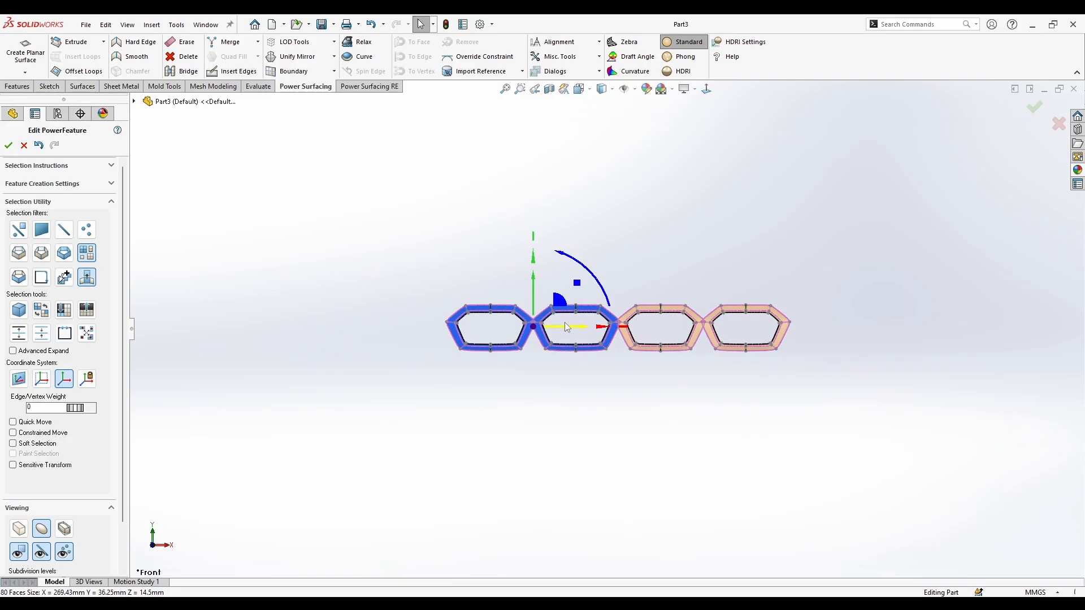
{"action": "left_click_drag", "start_coordinate": [566, 327], "coordinate": [553, 378], "text": "ctrl"}
{"action": "left_click", "coordinate": [491, 421]}
Select the four leftmost rings and duplicate them along negative X to complete a ten-ring row about 665 mm wide
{"action": "scroll", "coordinate": [478, 393], "scroll_direction": "up", "scroll_amount": 3}
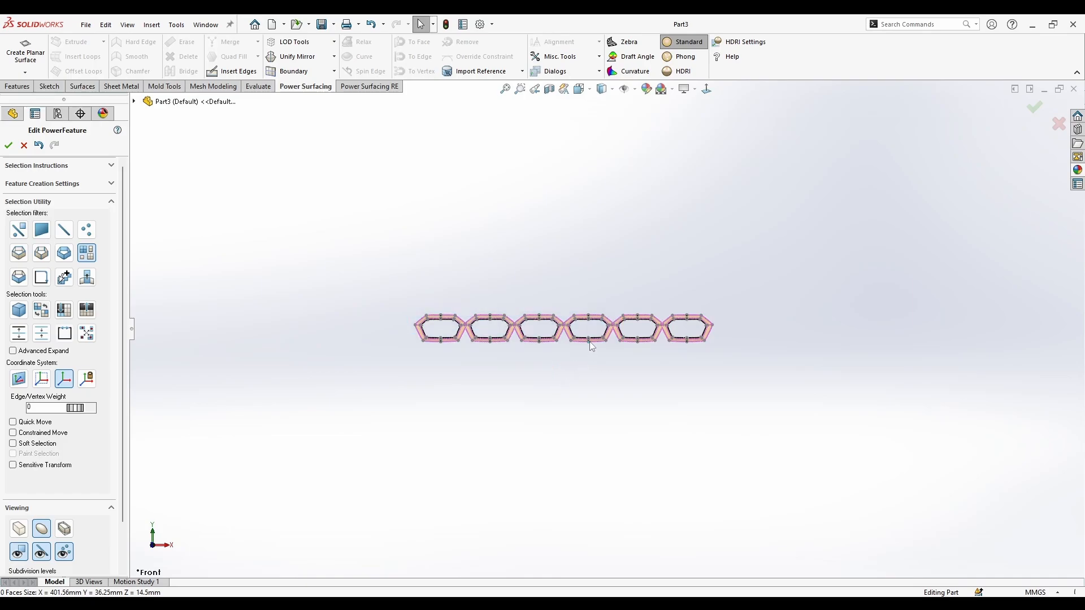
{"action": "left_click", "coordinate": [589, 341]}
{"action": "left_click", "coordinate": [540, 341], "text": "ctrl"}
{"action": "left_click", "coordinate": [491, 341], "text": "ctrl"}
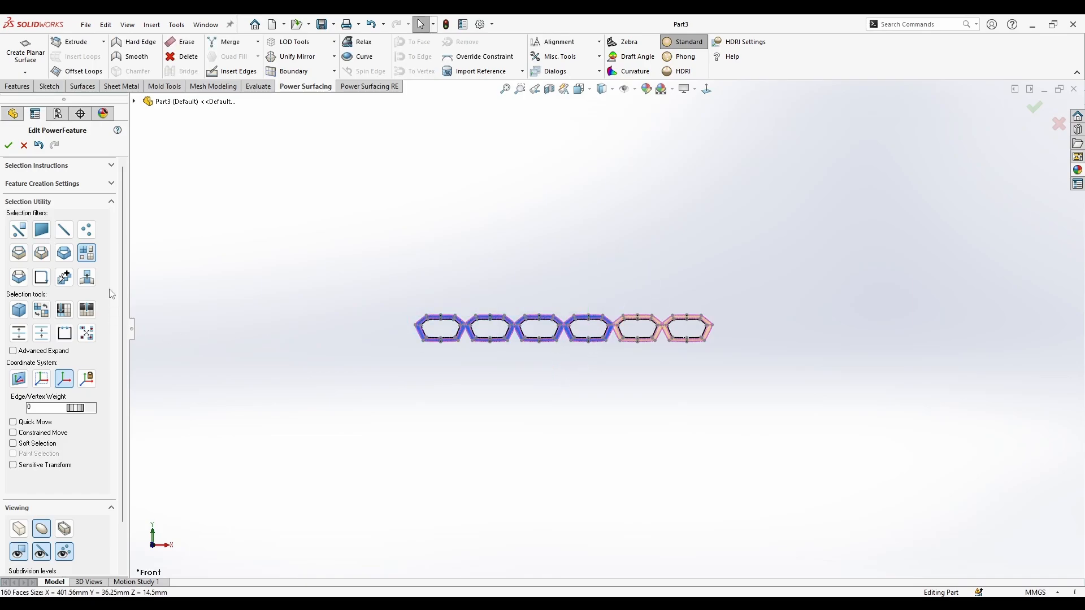
{"action": "left_click", "coordinate": [87, 277]}
{"action": "left_click_drag", "start_coordinate": [552, 334], "coordinate": [357, 337]}
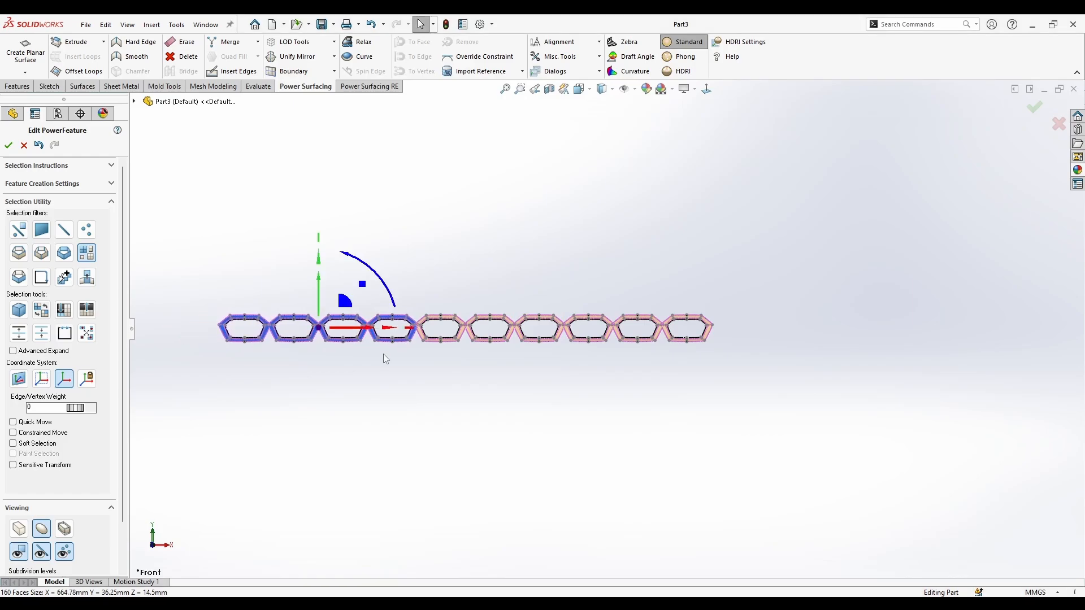
{"action": "left_click", "coordinate": [436, 354]}
Duplicate the nine leftmost rings as a staggered second row below, using box display for alignment, for about 70 mm overall height
{"action": "left_click", "coordinate": [638, 344]}
{"action": "left_click", "coordinate": [588, 341], "text": "ctrl"}
{"action": "left_click", "coordinate": [530, 340], "text": "ctrl"}
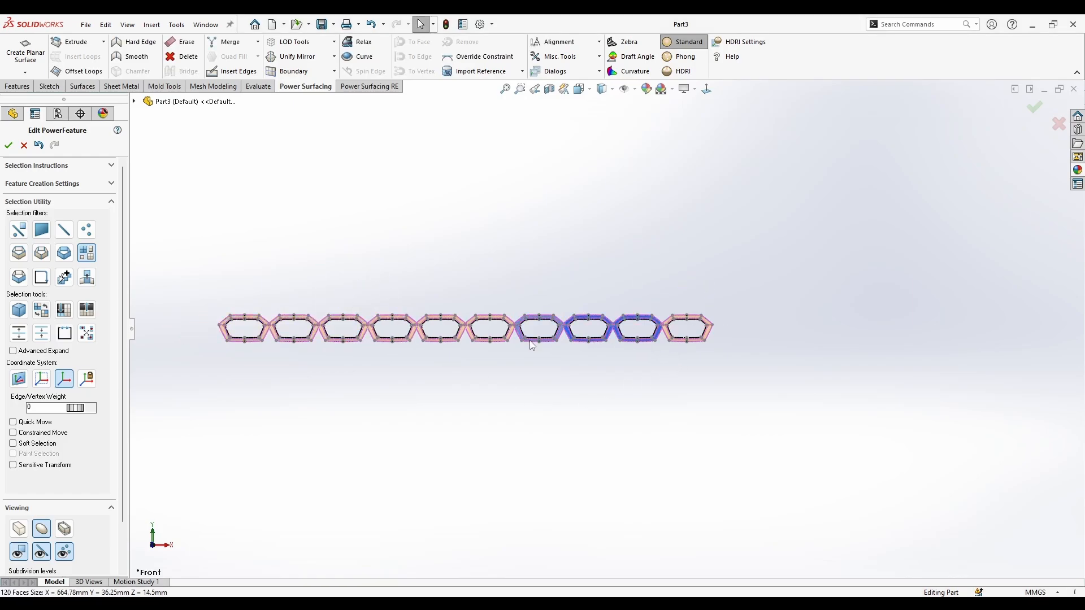
{"action": "left_click", "coordinate": [392, 341], "text": "ctrl"}
{"action": "left_click", "coordinate": [343, 341], "text": "ctrl"}
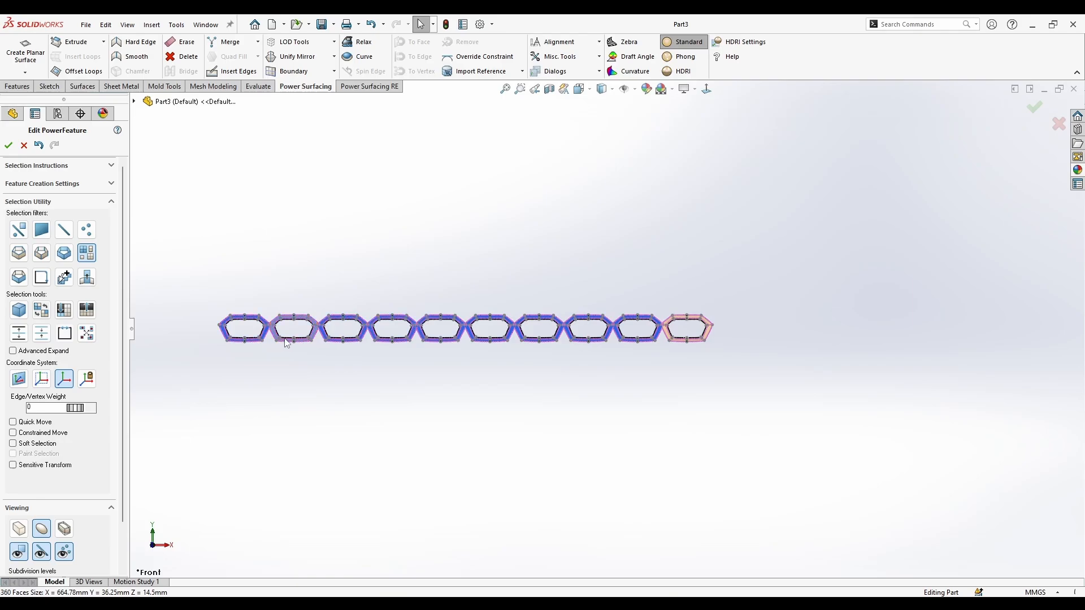
{"action": "left_click", "coordinate": [88, 279]}
{"action": "left_click_drag", "start_coordinate": [468, 308], "coordinate": [491, 328]}
{"action": "left_click", "coordinate": [18, 528]}
{"action": "scroll", "coordinate": [493, 330], "scroll_direction": "down", "scroll_amount": 8}
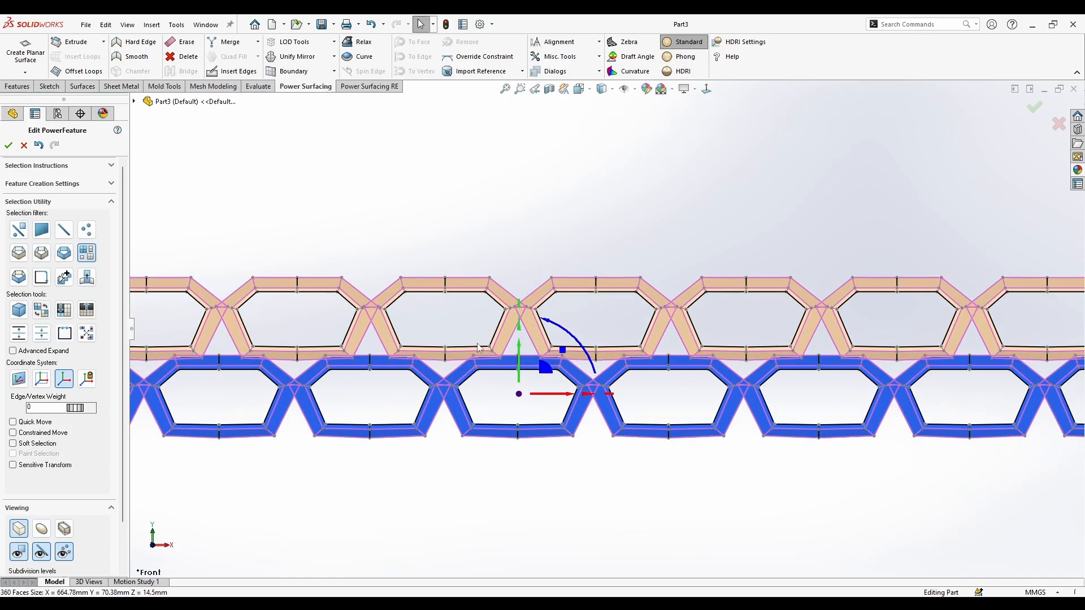
{"action": "scroll", "coordinate": [557, 382], "scroll_direction": "up", "scroll_amount": 6}
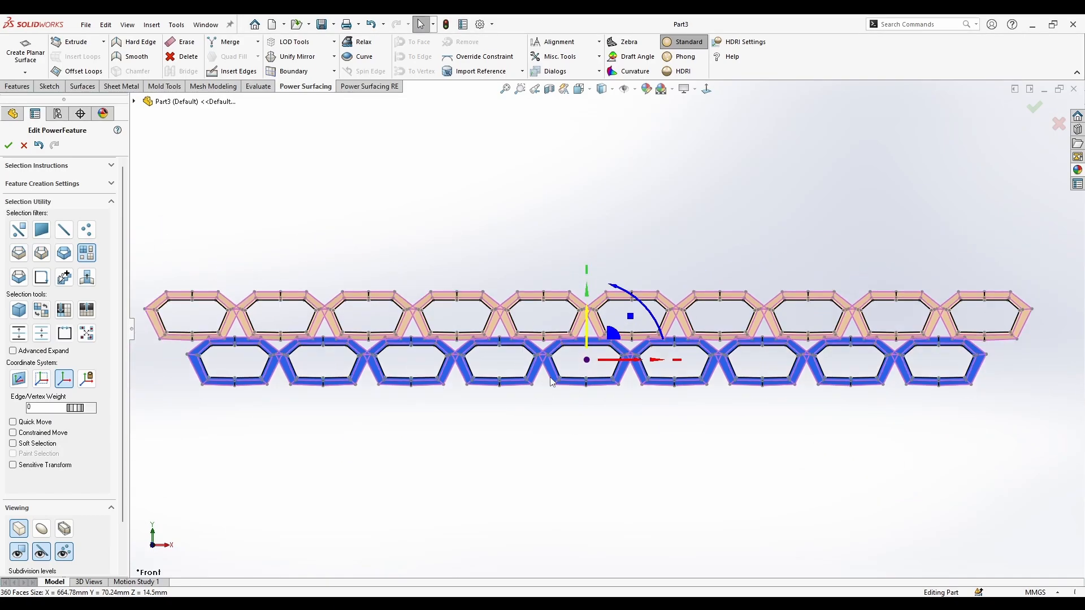
{"action": "scroll", "coordinate": [518, 373], "scroll_direction": "up", "scroll_amount": 3}
{"action": "left_click", "coordinate": [541, 375]}
Select the eight rightmost second-row rings and duplicate them as a staggered third row below, for an overall height of about 104 mm
{"action": "left_click", "coordinate": [790, 360]}
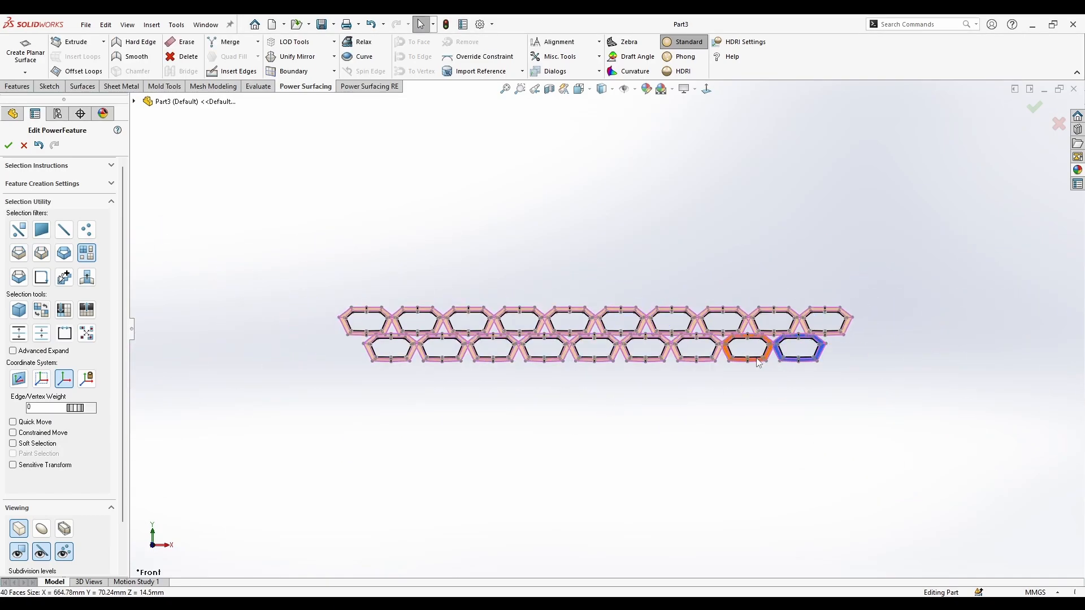
{"action": "left_click", "coordinate": [747, 360], "text": "ctrl"}
{"action": "left_click", "coordinate": [697, 360], "text": "ctrl"}
{"action": "left_click", "coordinate": [649, 363], "text": "ctrl"}
{"action": "left_click", "coordinate": [595, 361], "text": "ctrl"}
{"action": "left_click", "coordinate": [544, 361], "text": "ctrl"}
{"action": "left_click", "coordinate": [493, 362], "text": "ctrl"}
{"action": "left_click", "coordinate": [441, 361], "text": "ctrl"}
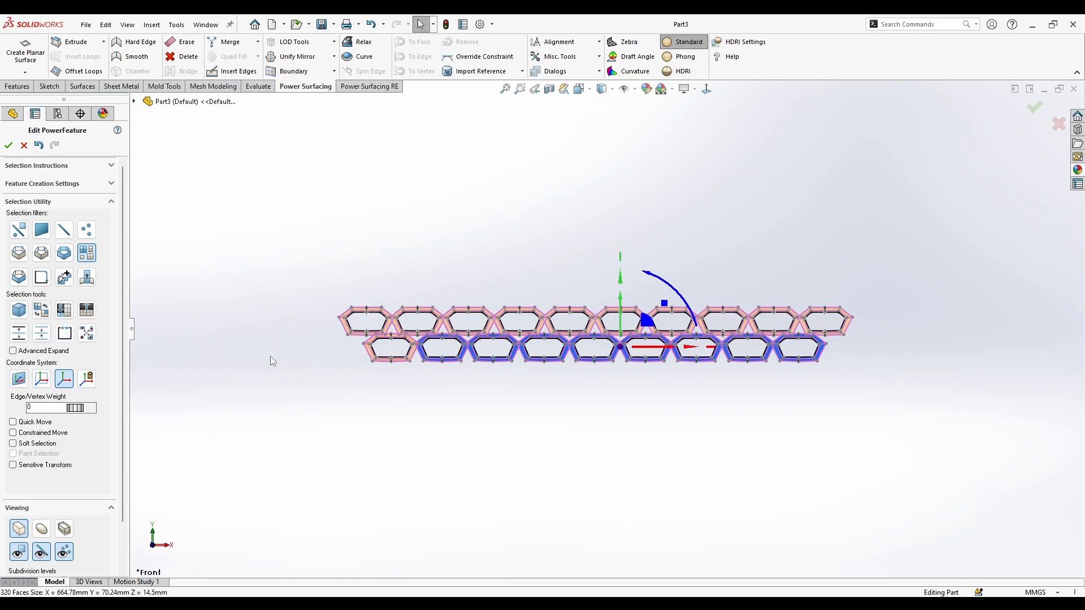
{"action": "left_click_drag", "start_coordinate": [648, 320], "coordinate": [620, 347], "text": "shift"}
{"action": "scroll", "coordinate": [614, 357], "scroll_direction": "down", "scroll_amount": 5}
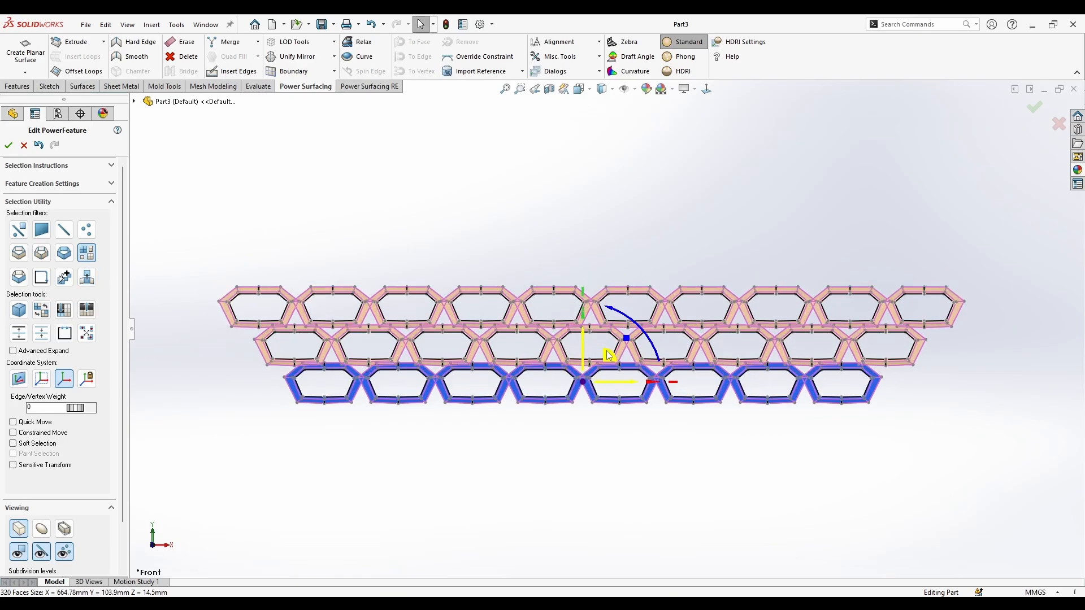
{"action": "scroll", "coordinate": [600, 370], "scroll_direction": "up", "scroll_amount": 3}
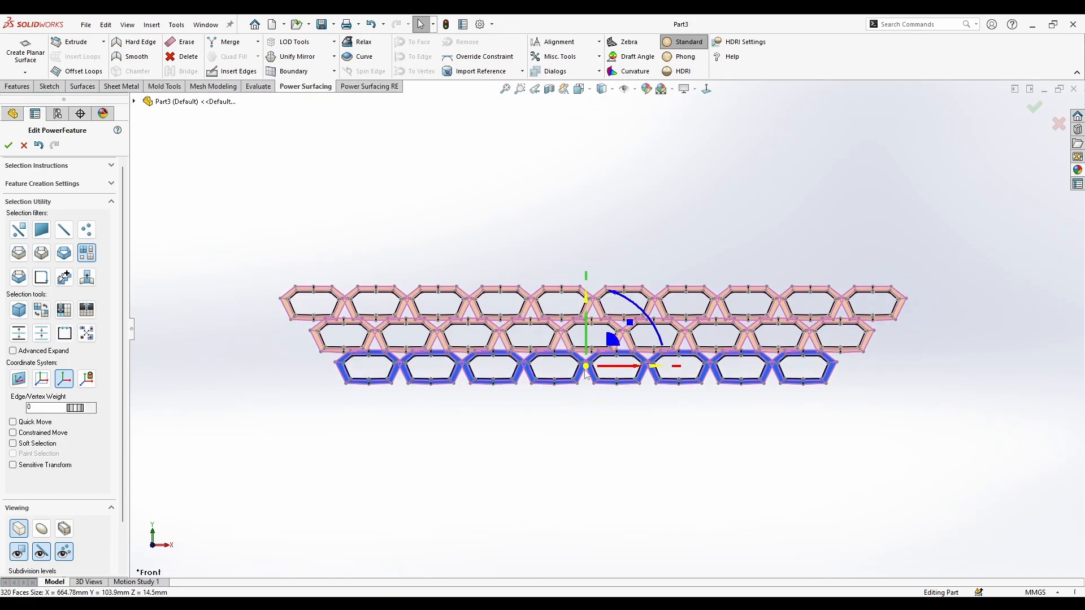
{"action": "scroll", "coordinate": [598, 357], "scroll_direction": "down", "scroll_amount": 7}
{"action": "left_click_drag", "start_coordinate": [585, 355], "coordinate": [585, 353]}
Duplicate seven third-row rings as a staggered fourth row below, for an overall height of about 138 mm
{"action": "scroll", "coordinate": [604, 333], "scroll_direction": "up", "scroll_amount": 8}
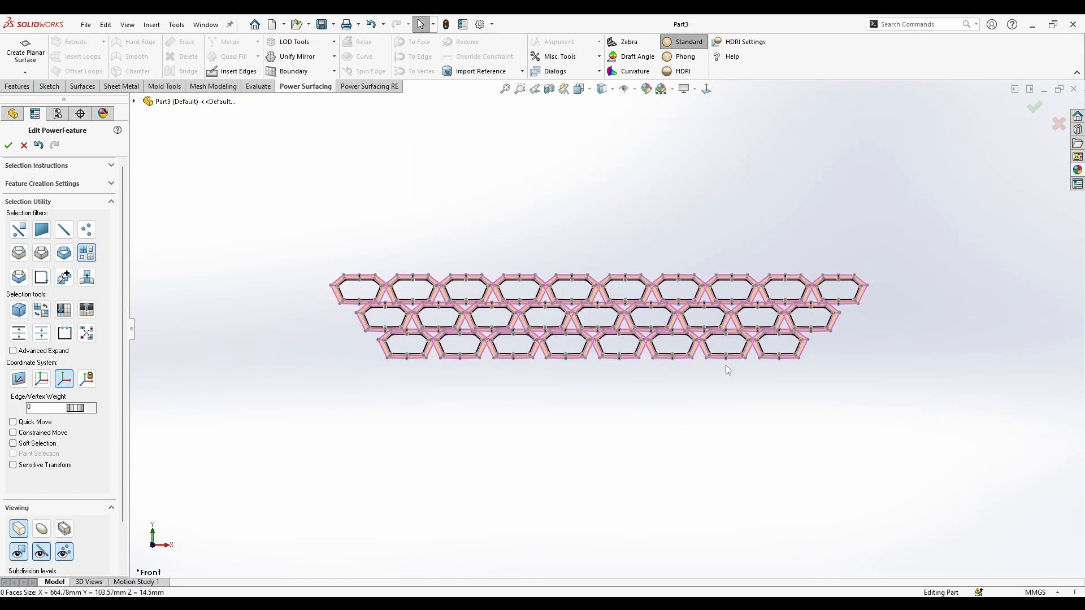
{"action": "left_click_drag", "start_coordinate": [727, 364], "coordinate": [404, 356]}
{"action": "left_click_drag", "start_coordinate": [592, 316], "coordinate": [621, 344], "text": "ctrl"}
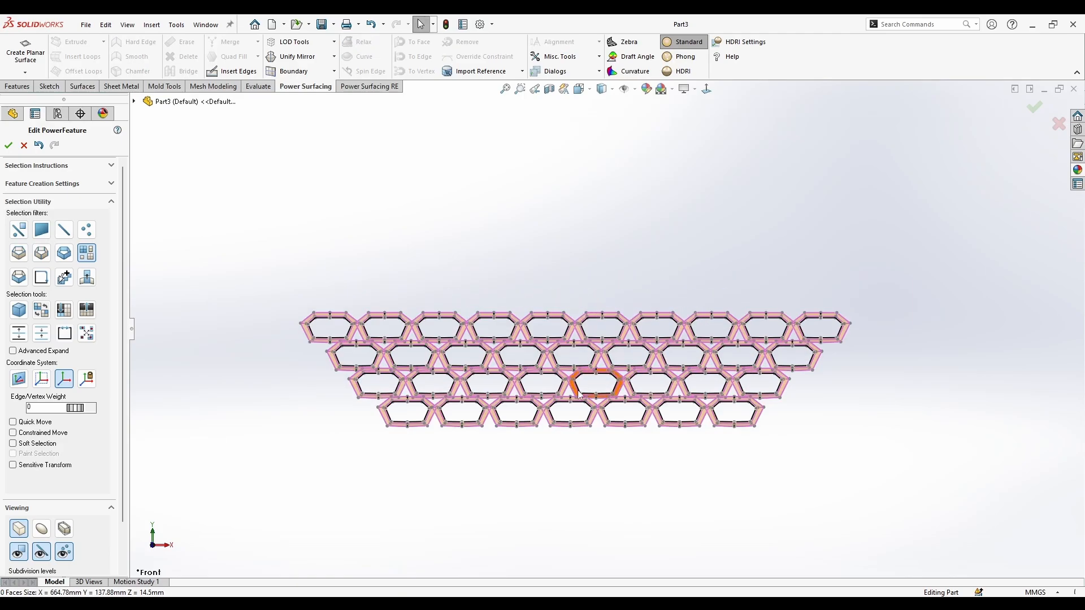
Select the two rightmost rings in each of the four rows and duplicate them along X, widening the lattice to about 795 mm
{"action": "left_click", "coordinate": [753, 419]}
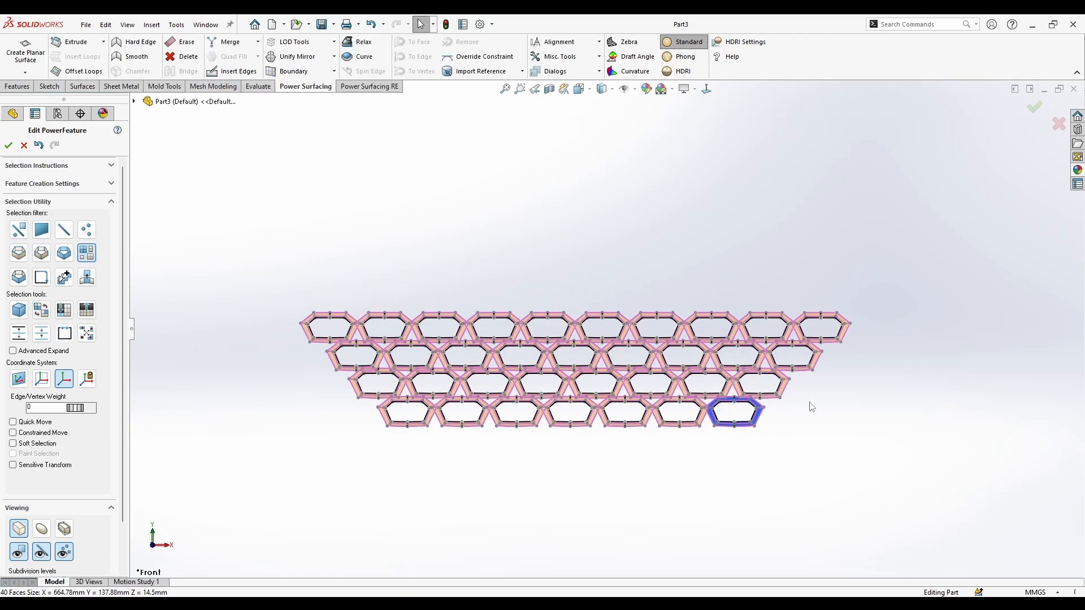
{"action": "left_click", "coordinate": [782, 387], "text": "shift"}
{"action": "left_click", "coordinate": [813, 362], "text": "shift"}
{"action": "left_click", "coordinate": [828, 338], "text": "shift"}
{"action": "left_click", "coordinate": [757, 339], "text": "shift"}
{"action": "left_click", "coordinate": [735, 353], "text": "shift"}
{"action": "left_click", "coordinate": [684, 355], "text": "shift"}
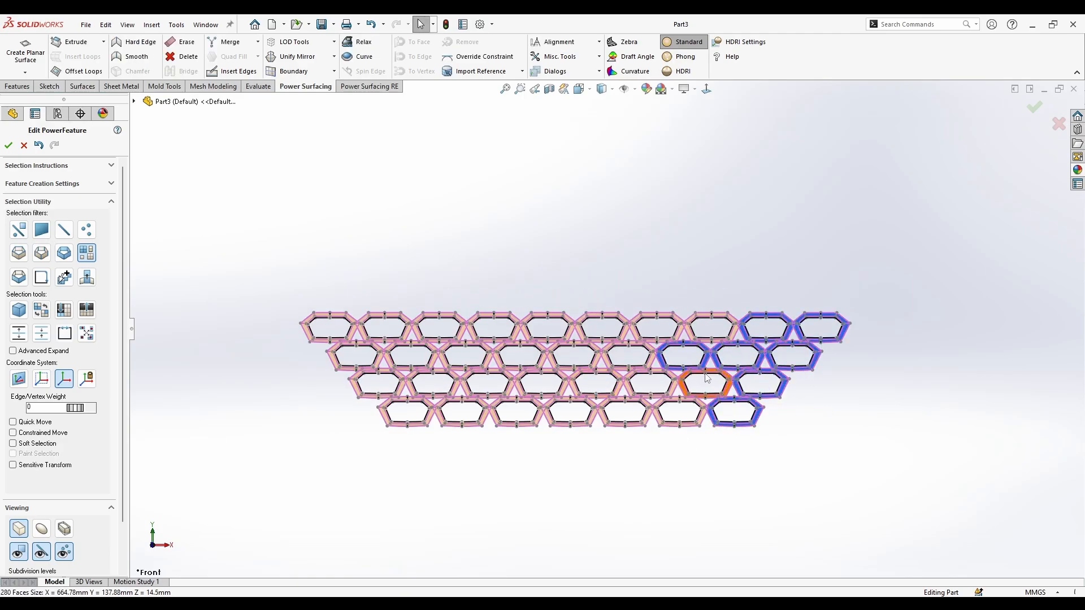
{"action": "left_click", "coordinate": [706, 383], "text": "shift"}
{"action": "left_click", "coordinate": [681, 411], "text": "shift"}
{"action": "left_click", "coordinate": [676, 367]}
{"action": "key", "text": "ctrl+z"}
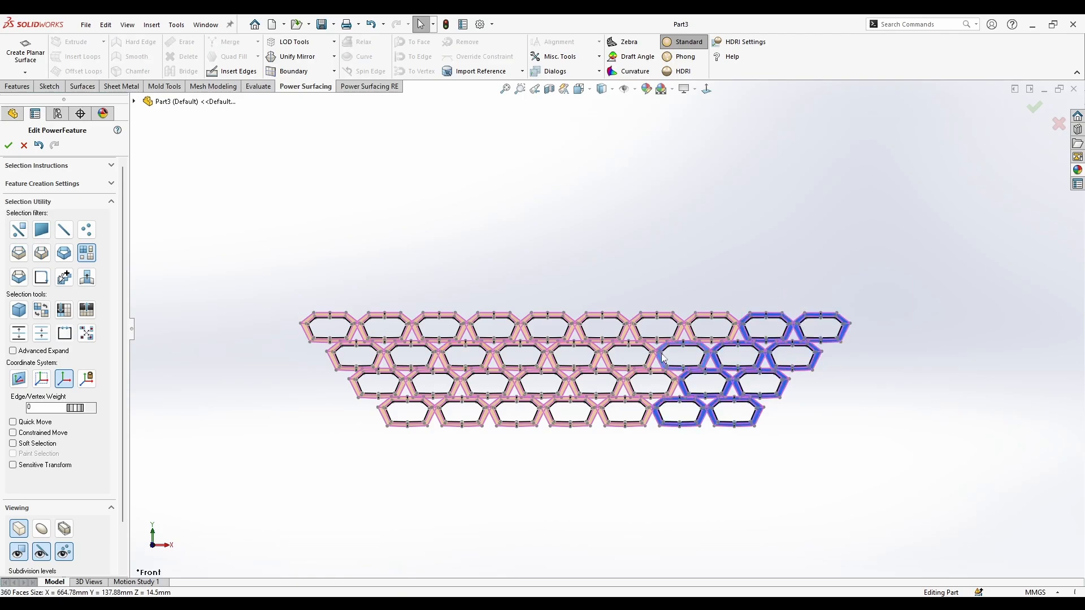
{"action": "left_click", "coordinate": [658, 365], "text": "ctrl"}
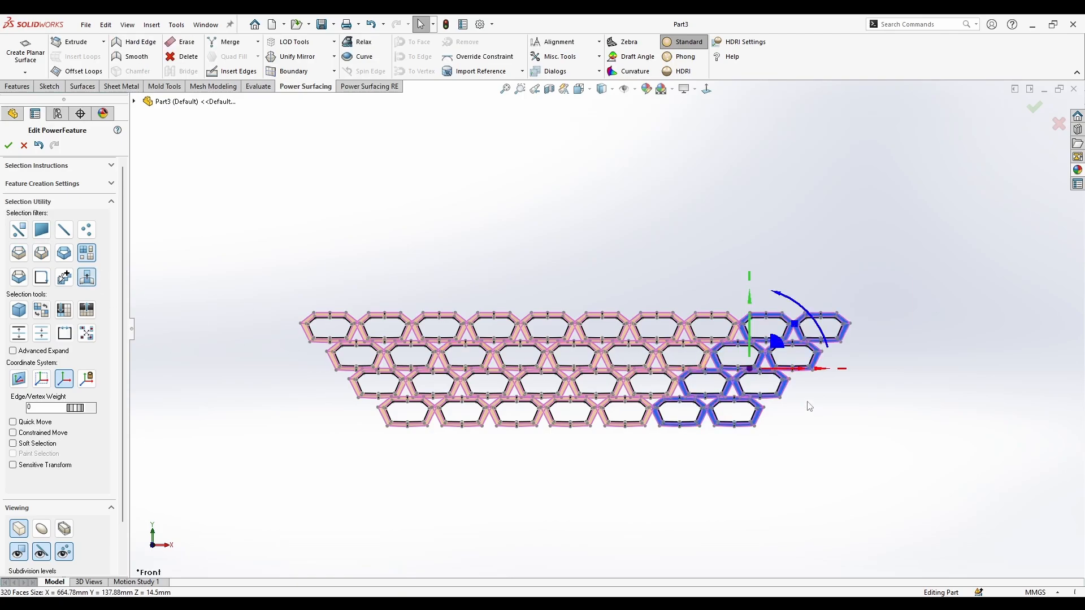
{"action": "left_click_drag", "start_coordinate": [793, 374], "coordinate": [898, 388]}
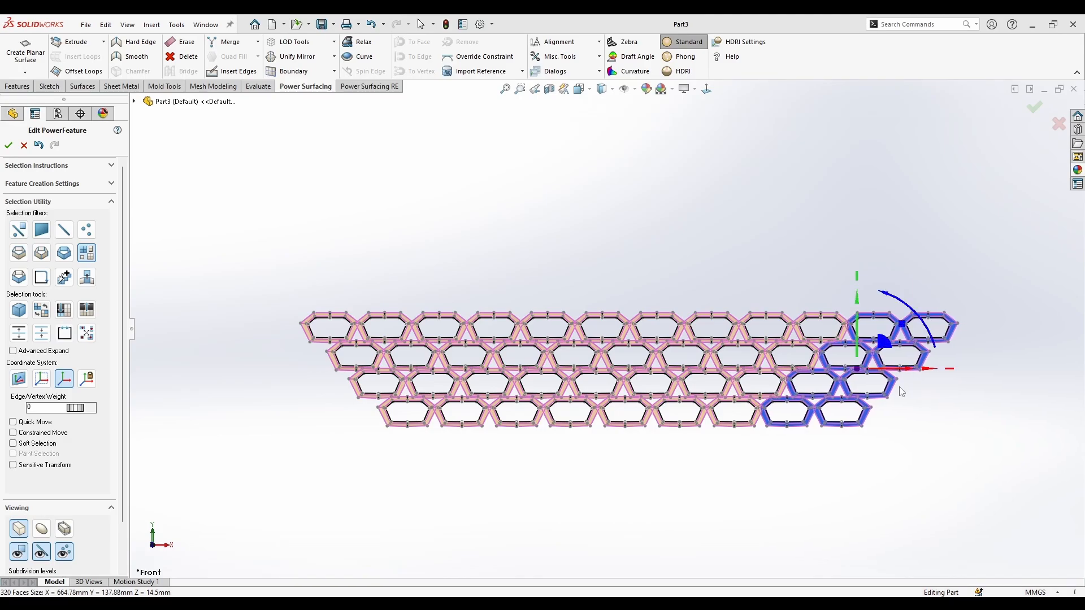
{"action": "key", "text": "Escape"}
Nudge the duplicated right-end rings outward along X to align their tips with the neighbouring rings, for an overall width of about 796 mm
{"action": "scroll", "coordinate": [856, 362], "scroll_direction": "down", "scroll_amount": 5}
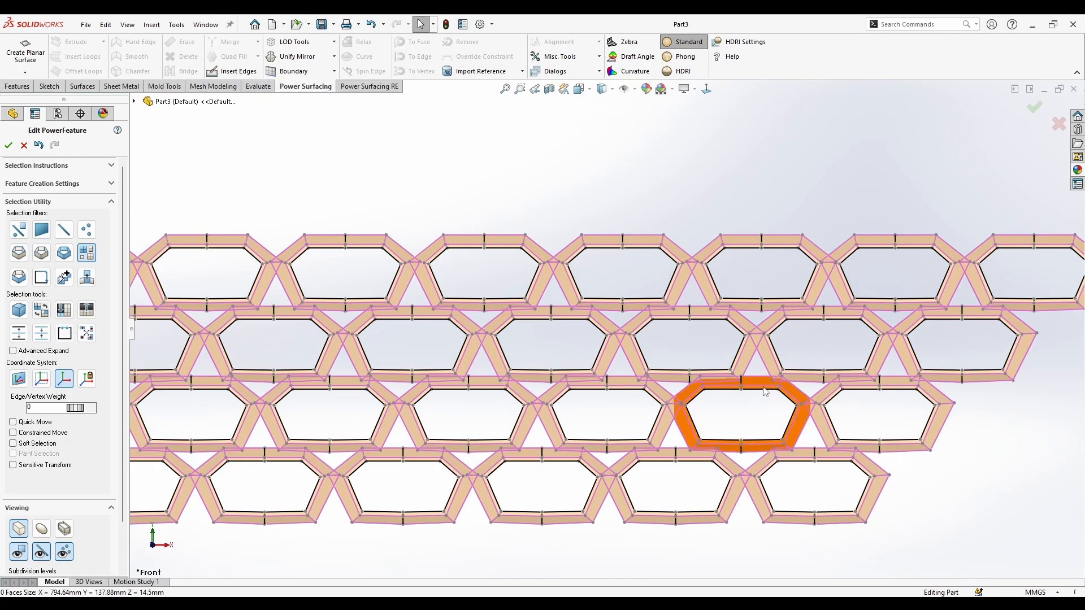
{"action": "double_click", "coordinate": [754, 399]}
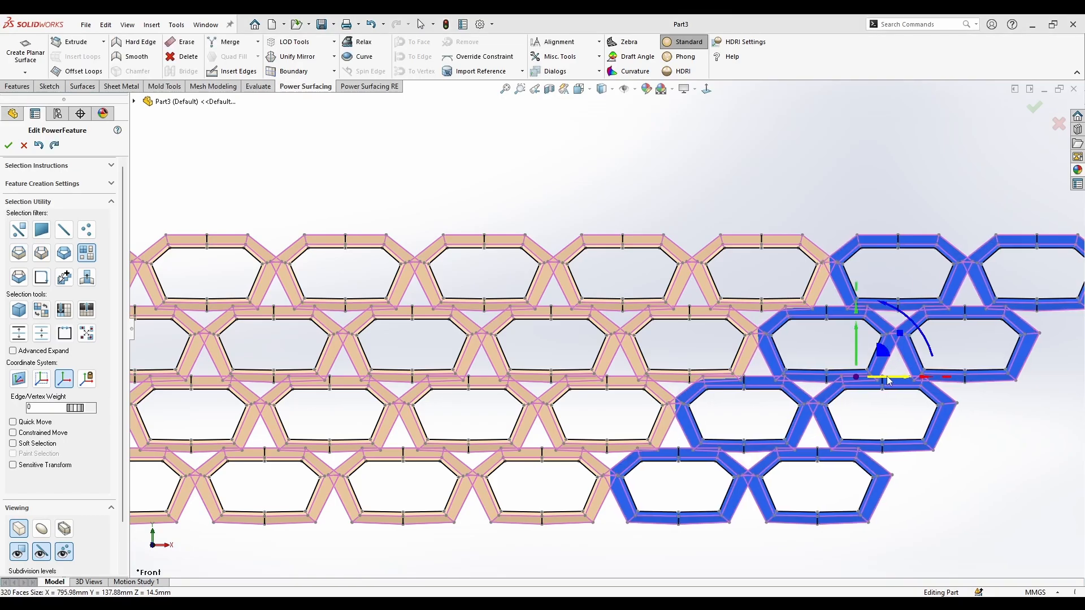
{"action": "key", "text": "Escape"}
{"action": "scroll", "coordinate": [811, 480], "scroll_direction": "up", "scroll_amount": 8}
{"action": "scroll", "coordinate": [434, 384], "scroll_direction": "down", "scroll_amount": 5}
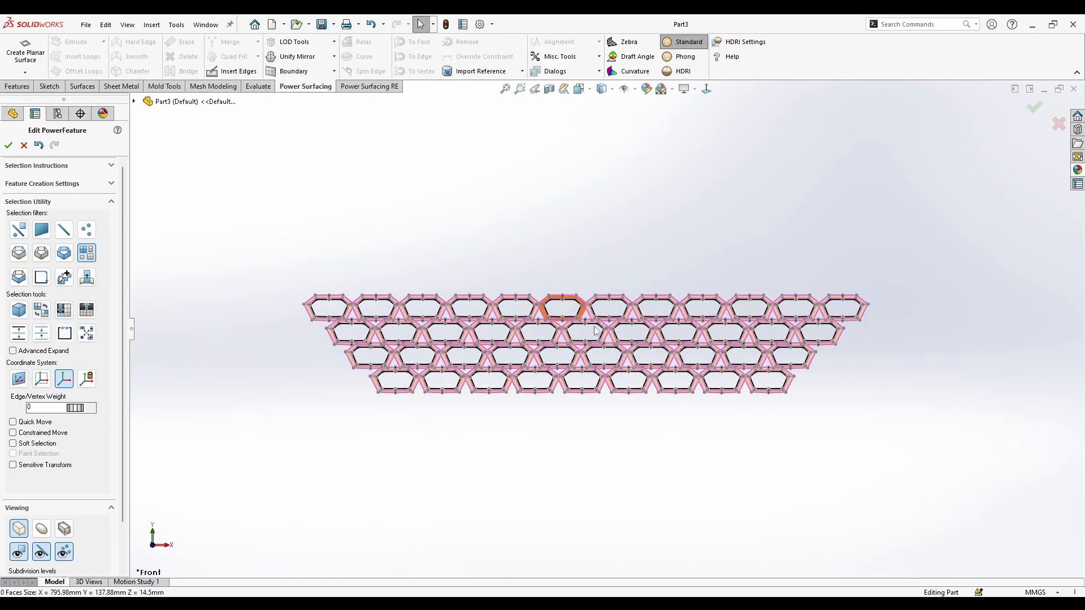
Examine the four-row ring lattice from oblique and near-front angles to check how the rings meet
{"action": "middle_click_drag", "start_coordinate": [482, 353], "coordinate": [526, 422]}
{"action": "scroll", "coordinate": [650, 214], "scroll_direction": "down", "scroll_amount": 4}
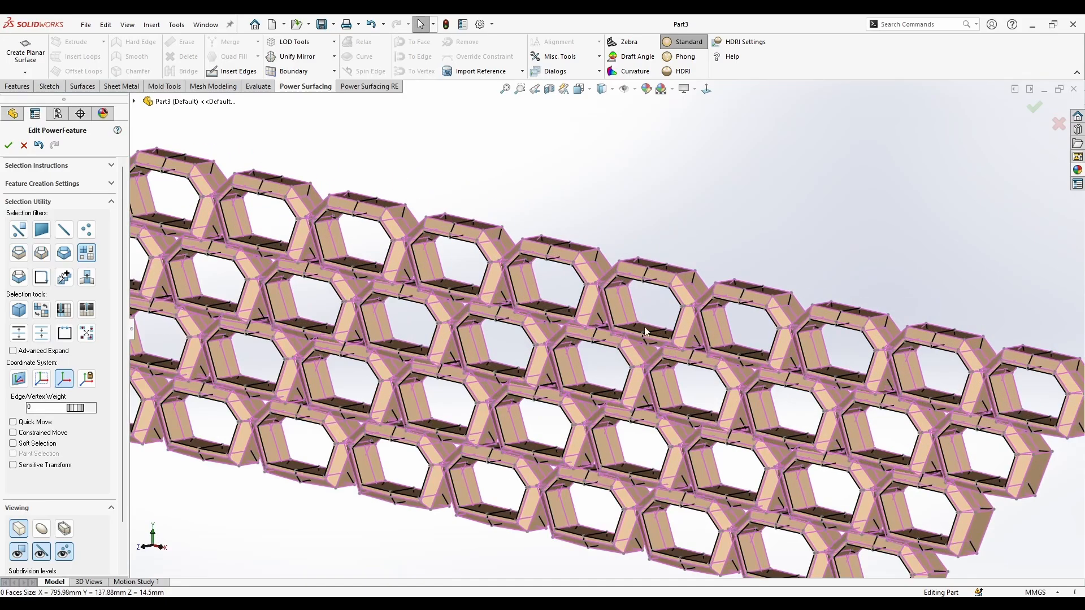
{"action": "middle_click_drag", "start_coordinate": [646, 332], "coordinate": [414, 452]}
{"action": "scroll", "coordinate": [436, 375], "scroll_direction": "up", "scroll_amount": 3}
{"action": "middle_click_drag", "start_coordinate": [508, 489], "coordinate": [498, 362]}
{"action": "scroll", "coordinate": [582, 303], "scroll_direction": "down", "scroll_amount": 5}
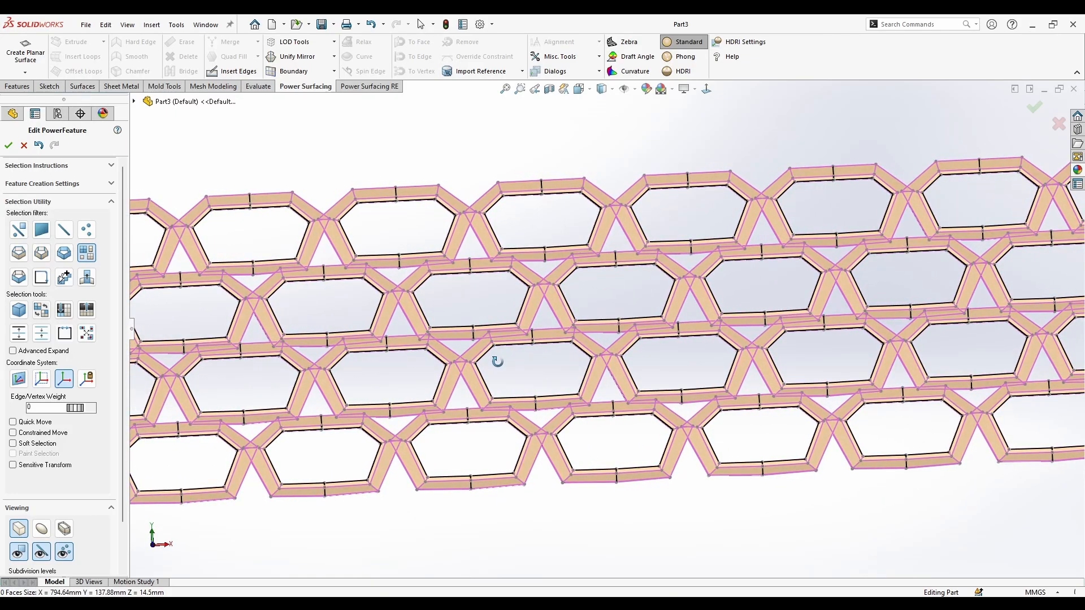
{"action": "scroll", "coordinate": [500, 367], "scroll_direction": "up", "scroll_amount": 3}
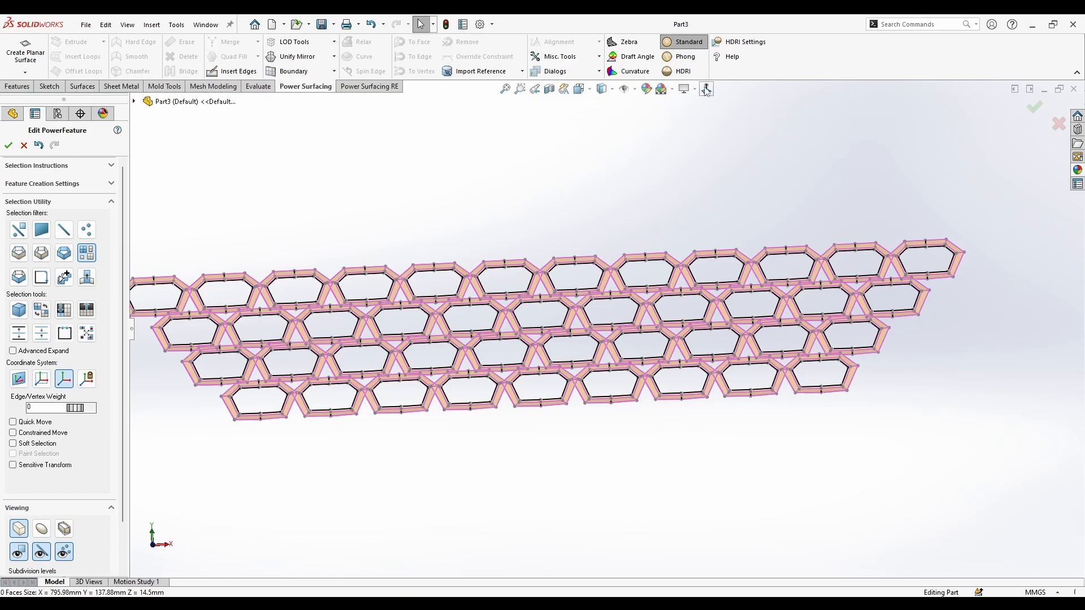
{"action": "middle_click_drag", "start_coordinate": [571, 198], "coordinate": [558, 329]}
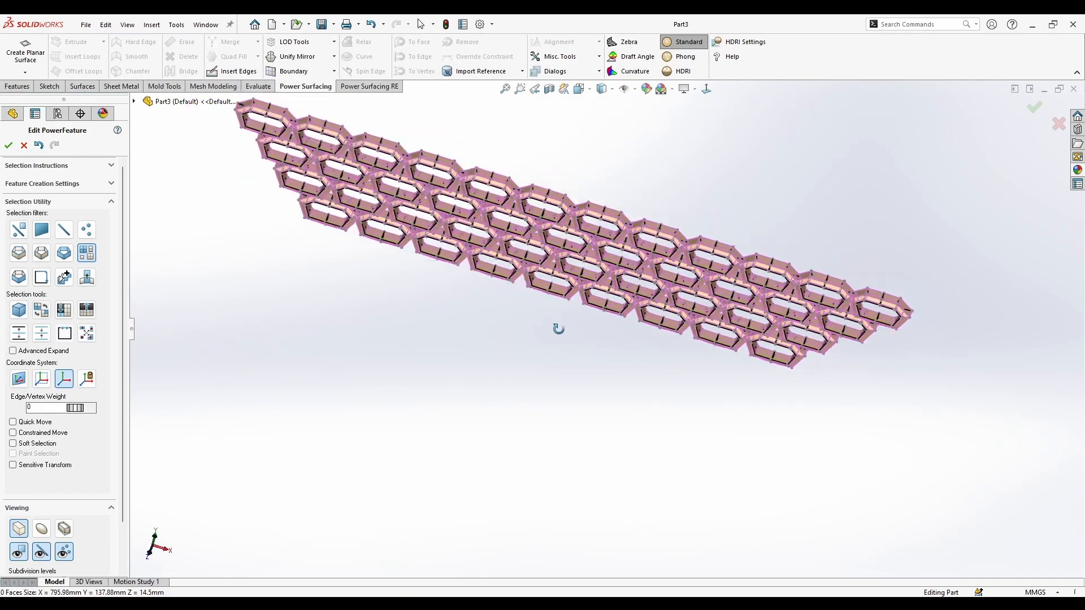
In the top view, select all rings and bend the lattice's right half backward from its centre by about 19.7°
{"action": "left_click", "coordinate": [580, 89]}
{"action": "left_click", "coordinate": [593, 116]}
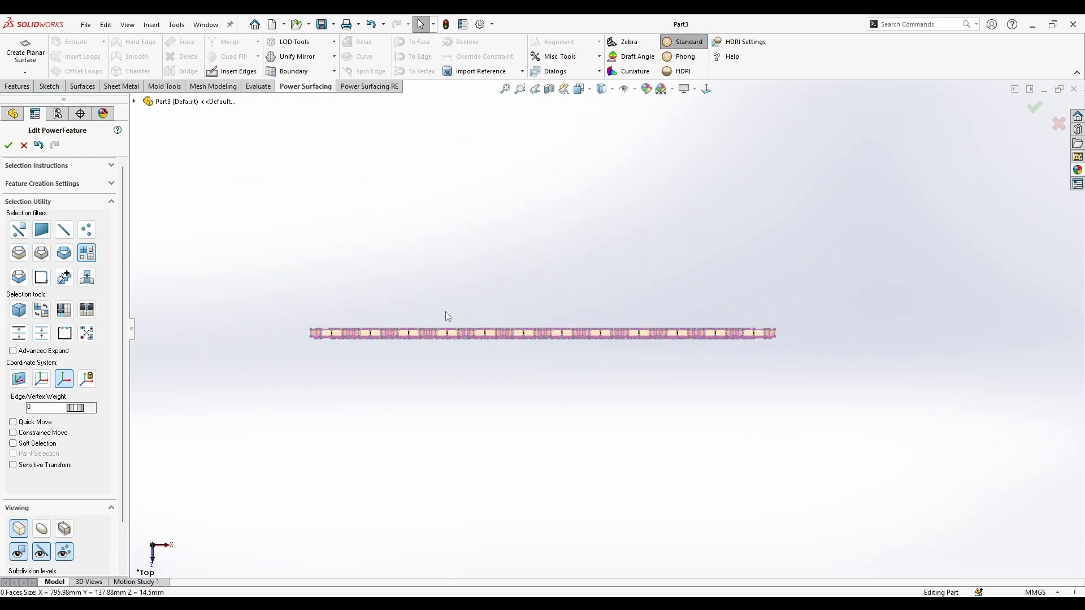
{"action": "scroll", "coordinate": [448, 317], "scroll_direction": "down", "scroll_amount": 2}
{"action": "scroll", "coordinate": [788, 333], "scroll_direction": "up", "scroll_amount": 1}
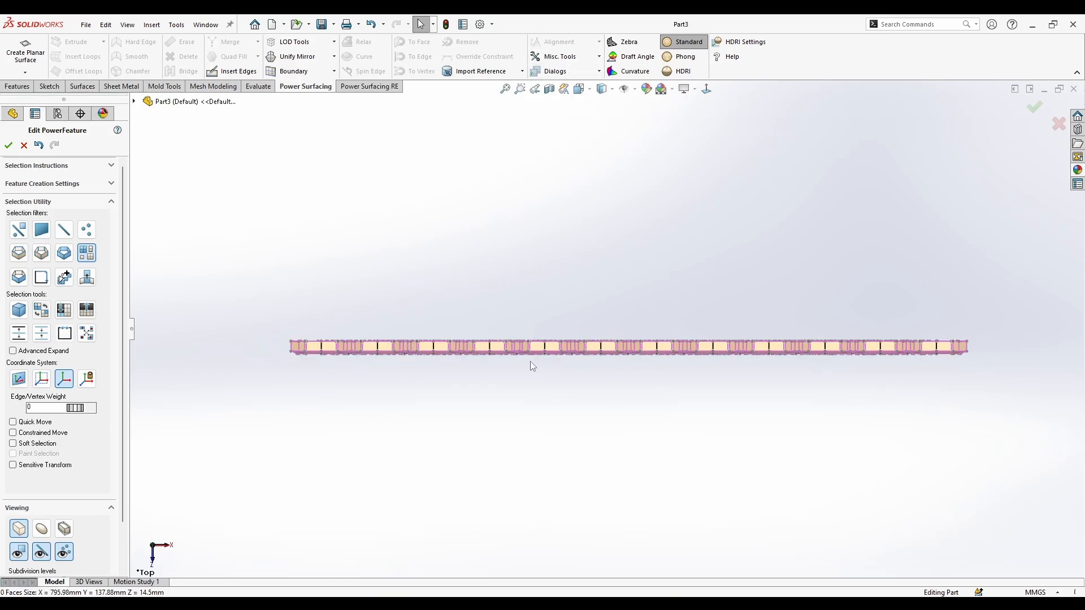
{"action": "left_click", "coordinate": [559, 57]}
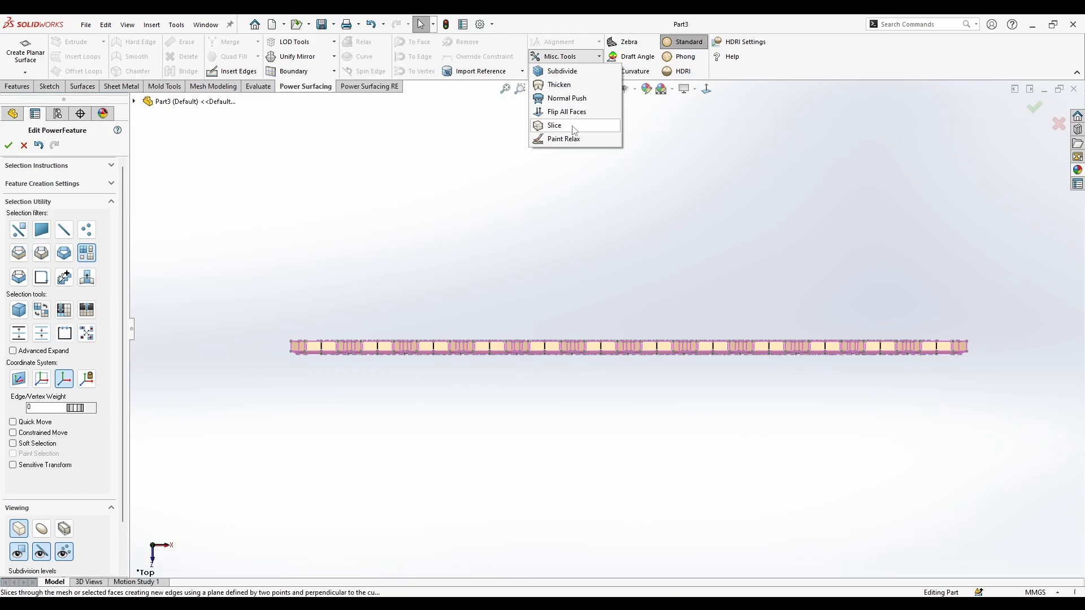
{"action": "left_click", "coordinate": [473, 129]}
{"action": "left_click", "coordinate": [583, 61]}
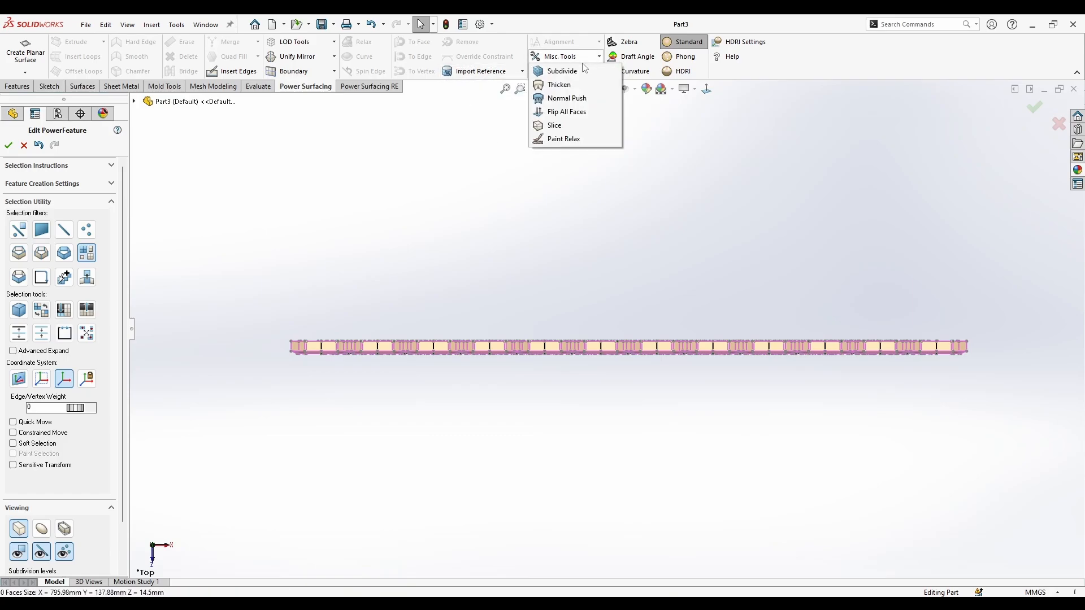
{"action": "left_click_drag", "start_coordinate": [189, 315], "coordinate": [716, 463]}
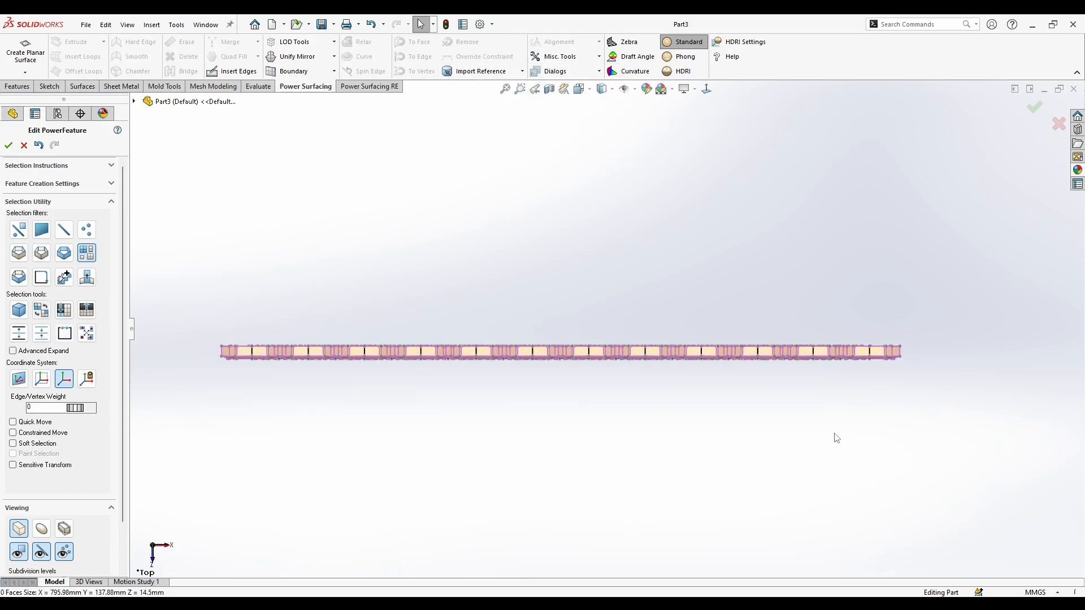
{"action": "left_click_drag", "start_coordinate": [836, 438], "coordinate": [925, 426]}
{"action": "left_click", "coordinate": [562, 56]}
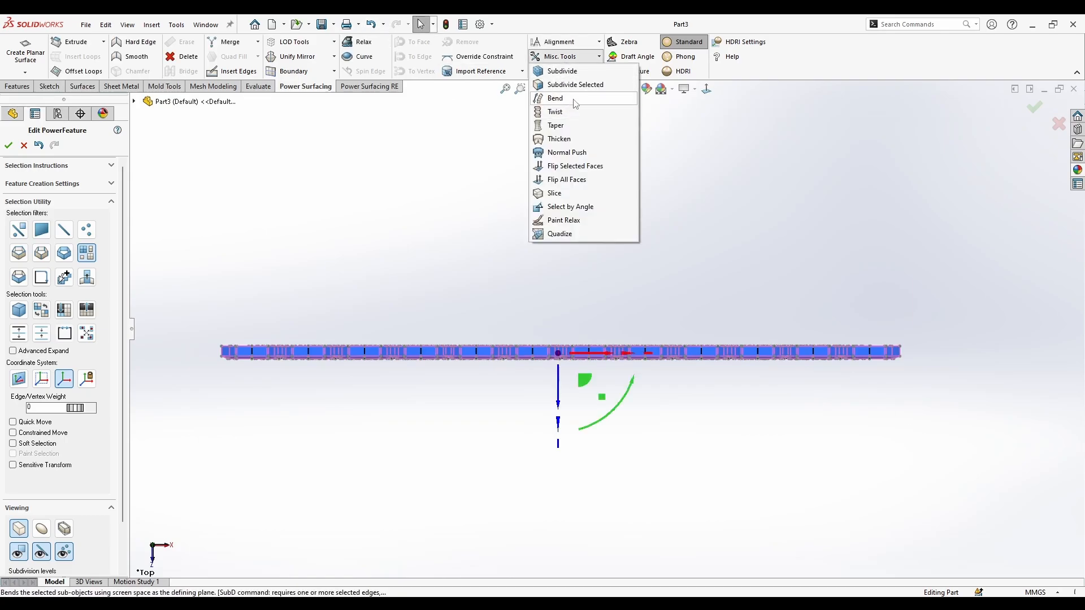
{"action": "left_click", "coordinate": [556, 98]}
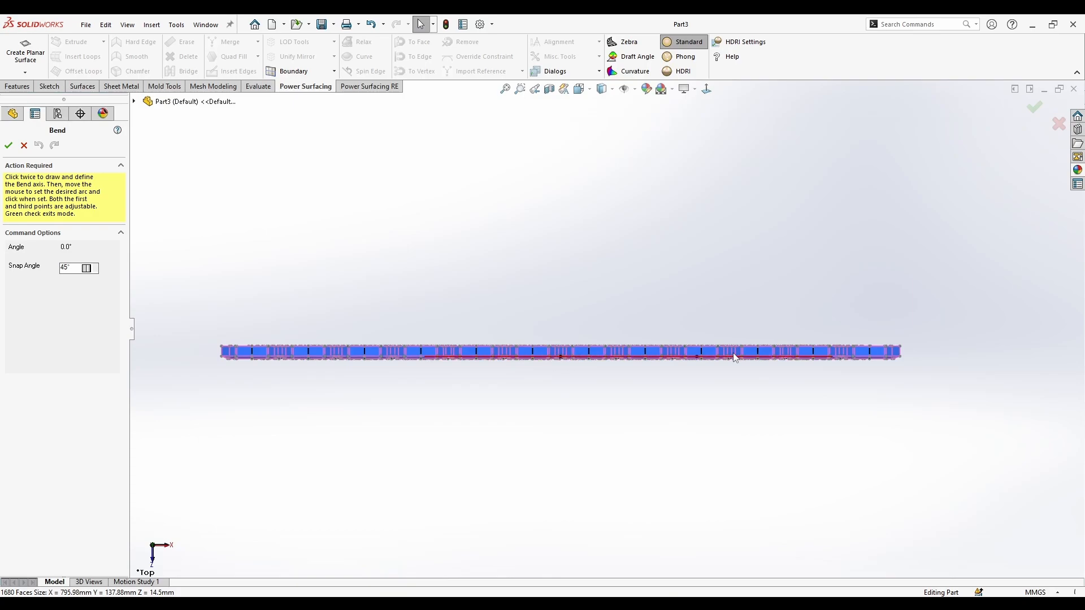
{"action": "left_click", "coordinate": [908, 357]}
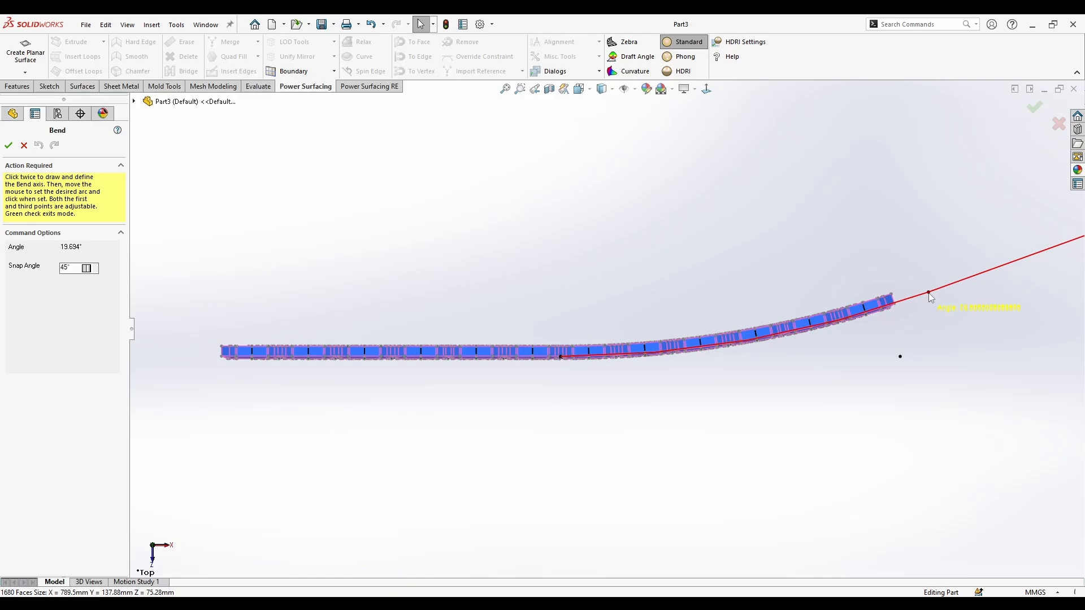
{"action": "left_click", "coordinate": [929, 295]}
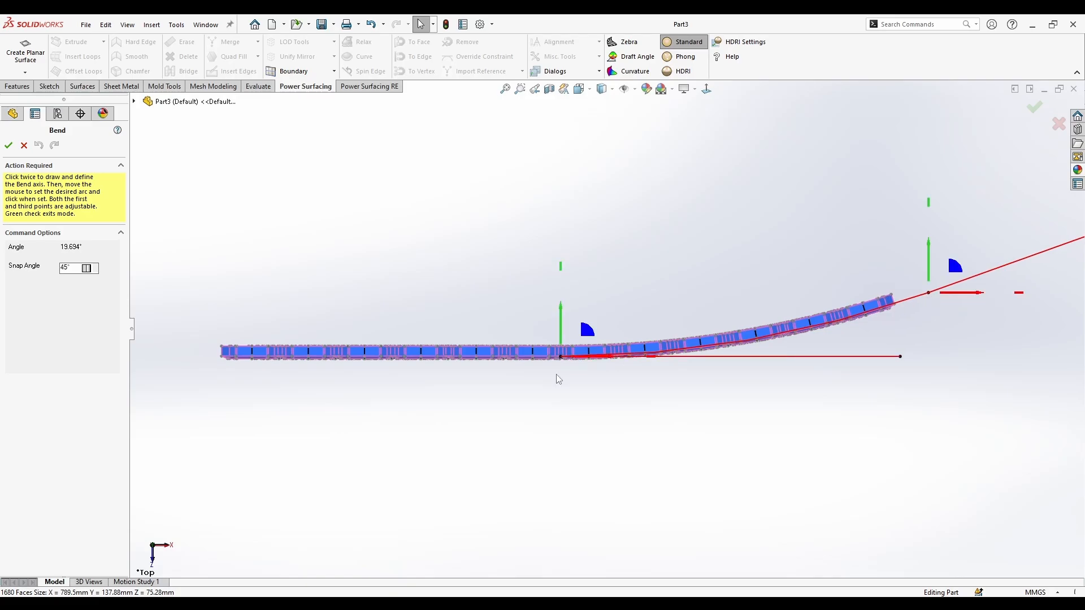
{"action": "left_click", "coordinate": [577, 73]}
{"action": "left_click", "coordinate": [473, 238]}
Bend the lattice's left half backward from its centre by about 20.4° to match the right half, then clear the selection
{"action": "left_click", "coordinate": [598, 56]}
{"action": "left_click", "coordinate": [599, 56]}
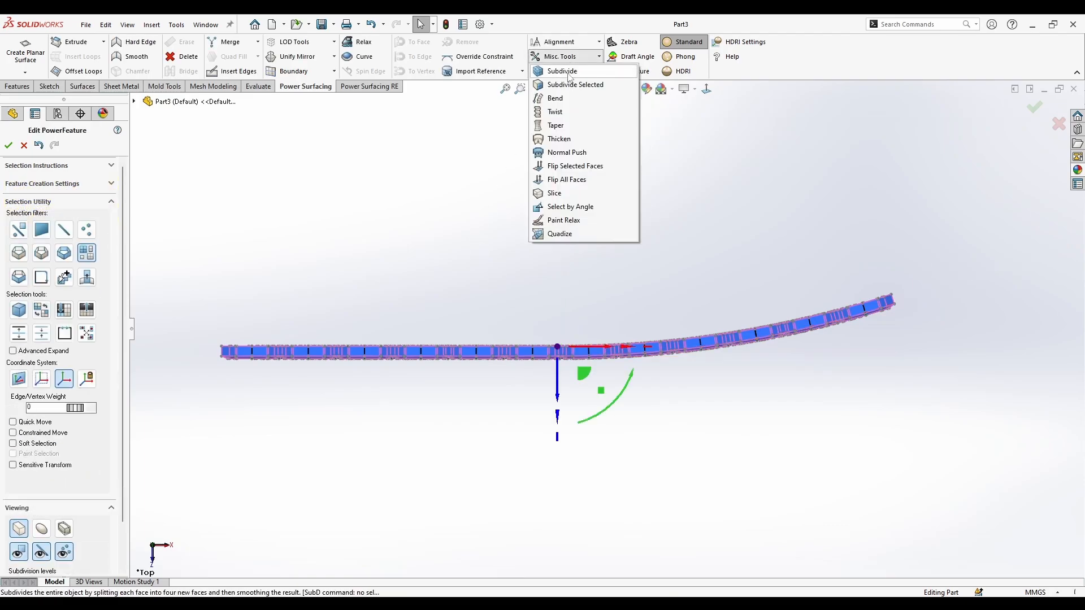
{"action": "left_click", "coordinate": [556, 98]}
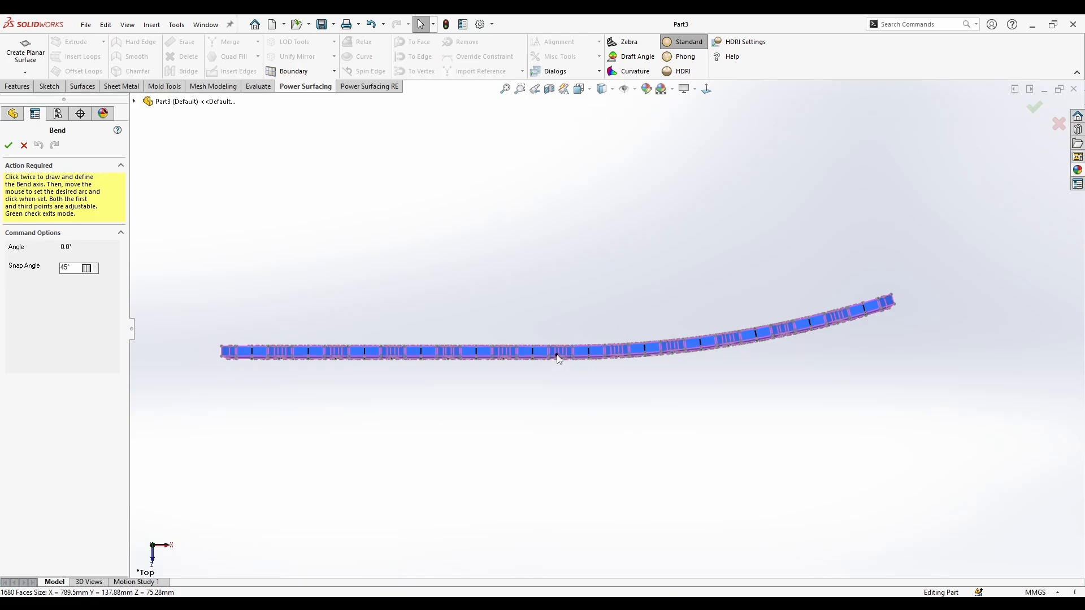
{"action": "left_click", "coordinate": [221, 355]}
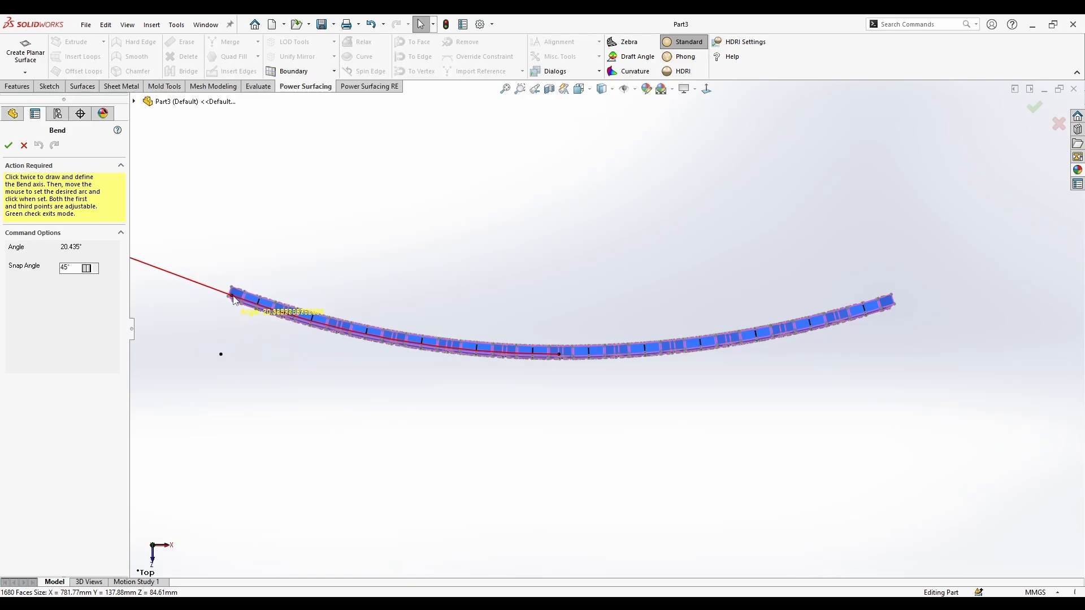
{"action": "left_click", "coordinate": [232, 295]}
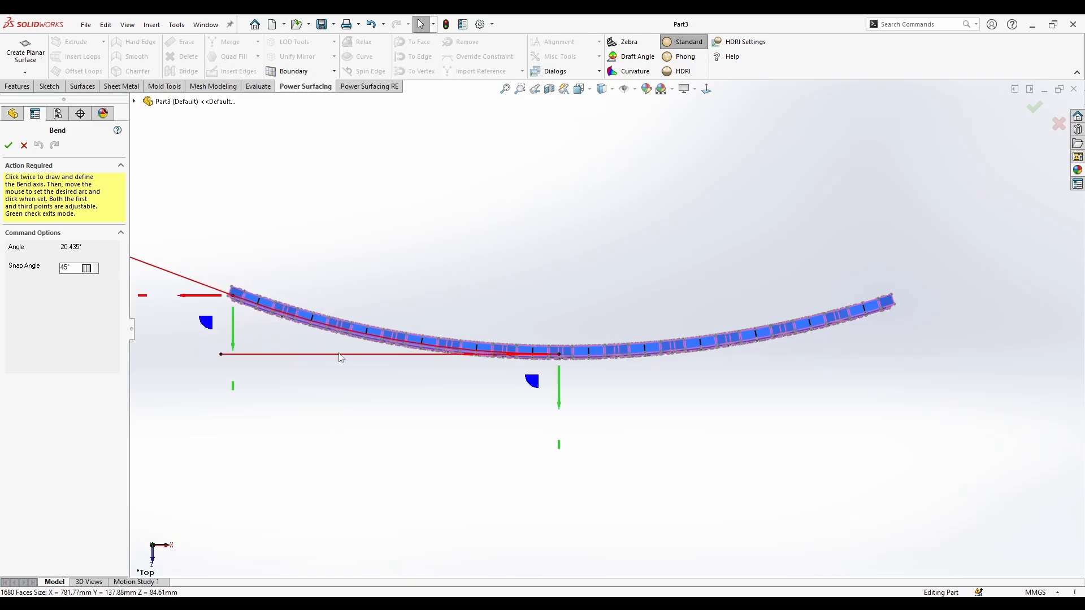
{"action": "key", "text": "Return"}
{"action": "left_click", "coordinate": [622, 469]}
In the right view, select all rings and bend the lattice backward by 45° from its top edge down to its lower edge
{"action": "middle_click_drag", "start_coordinate": [622, 468], "coordinate": [555, 186]}
{"action": "scroll", "coordinate": [563, 374], "scroll_direction": "down", "scroll_amount": 5}
{"action": "scroll", "coordinate": [586, 294], "scroll_direction": "down", "scroll_amount": 3}
{"action": "scroll", "coordinate": [555, 181], "scroll_direction": "up", "scroll_amount": 2}
{"action": "left_click", "coordinate": [580, 90]}
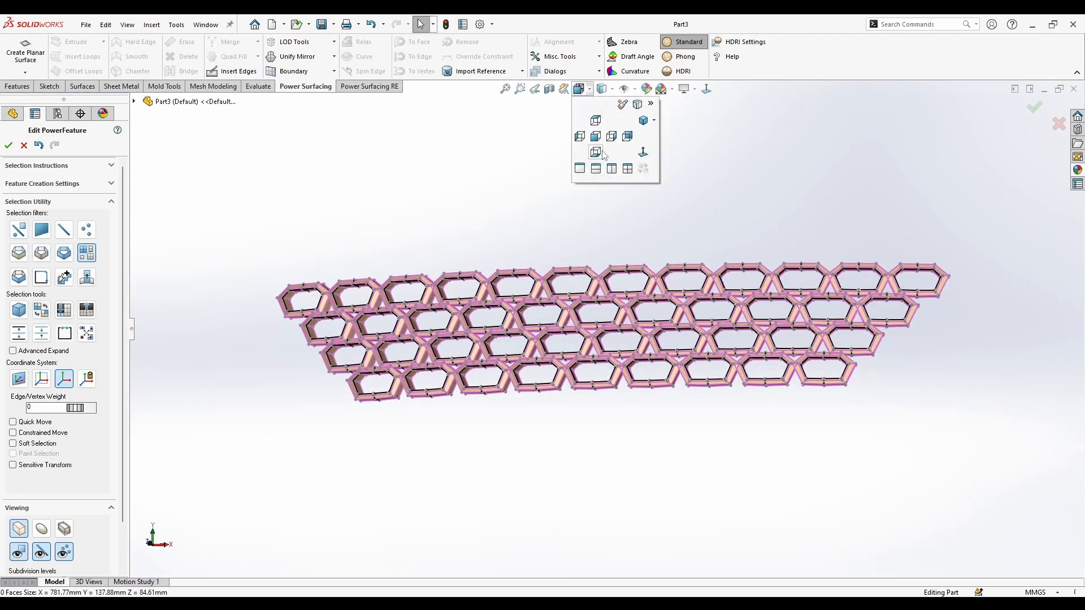
{"action": "left_click", "coordinate": [612, 137]}
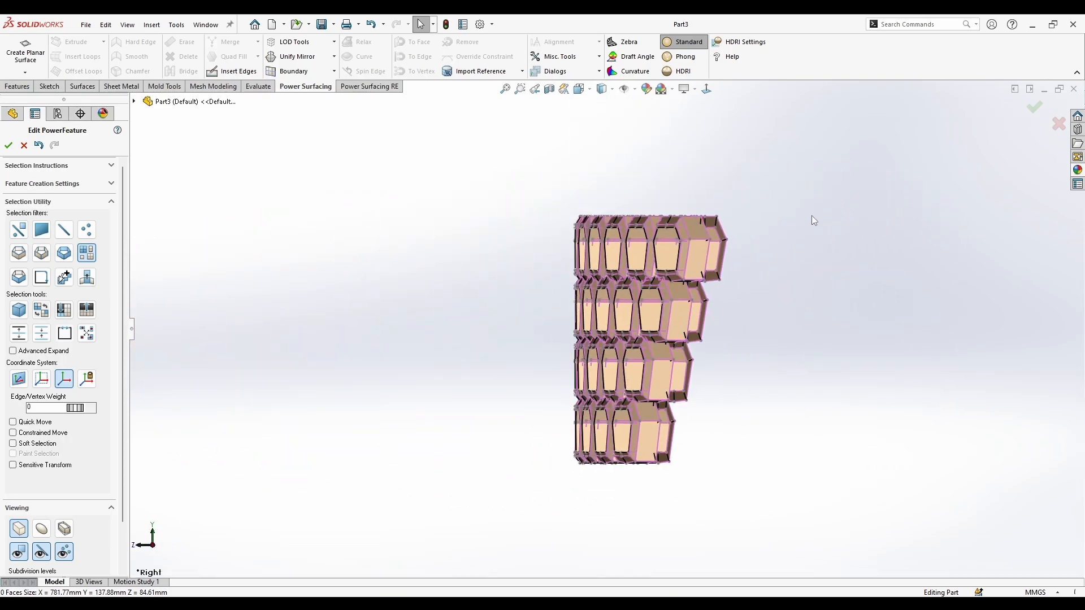
{"action": "left_click_drag", "start_coordinate": [795, 194], "coordinate": [411, 573]}
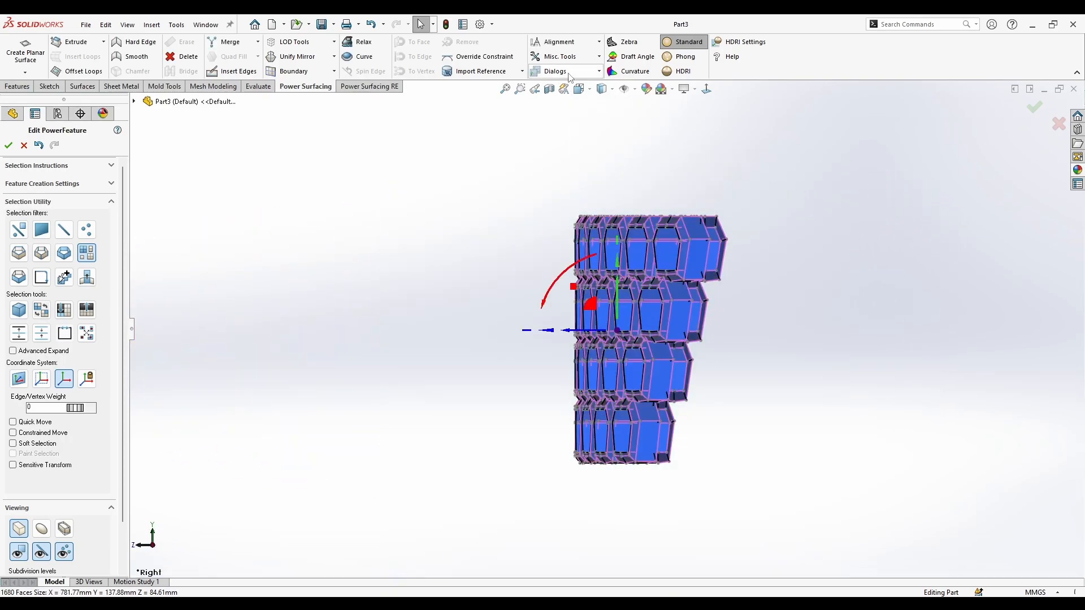
{"action": "left_click", "coordinate": [556, 57]}
{"action": "left_click", "coordinate": [587, 42]}
{"action": "left_click", "coordinate": [565, 57]}
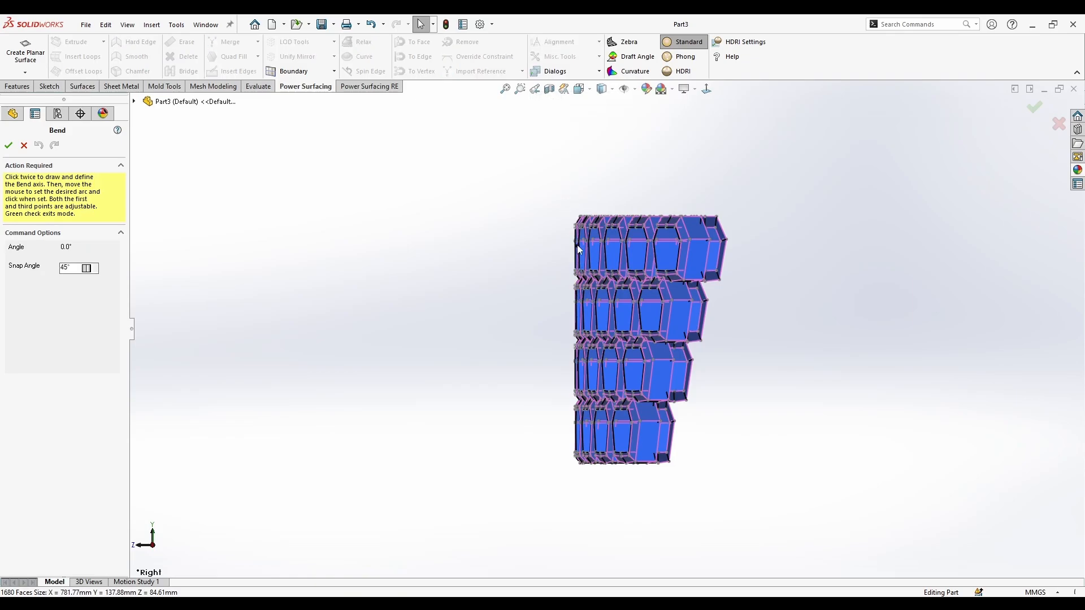
{"action": "left_click", "coordinate": [582, 466]}
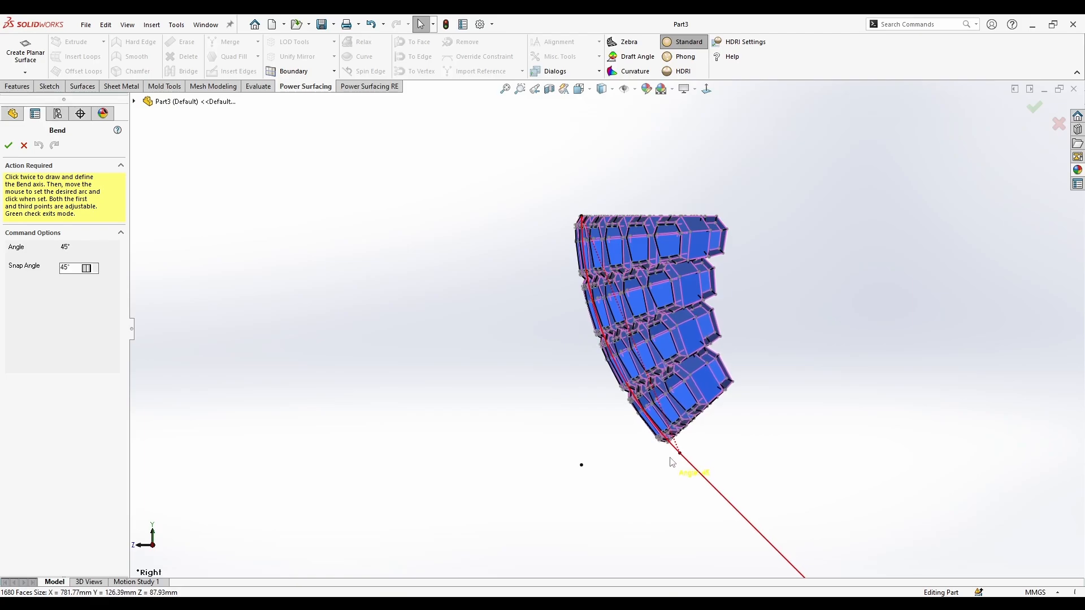
{"action": "left_click", "coordinate": [672, 463]}
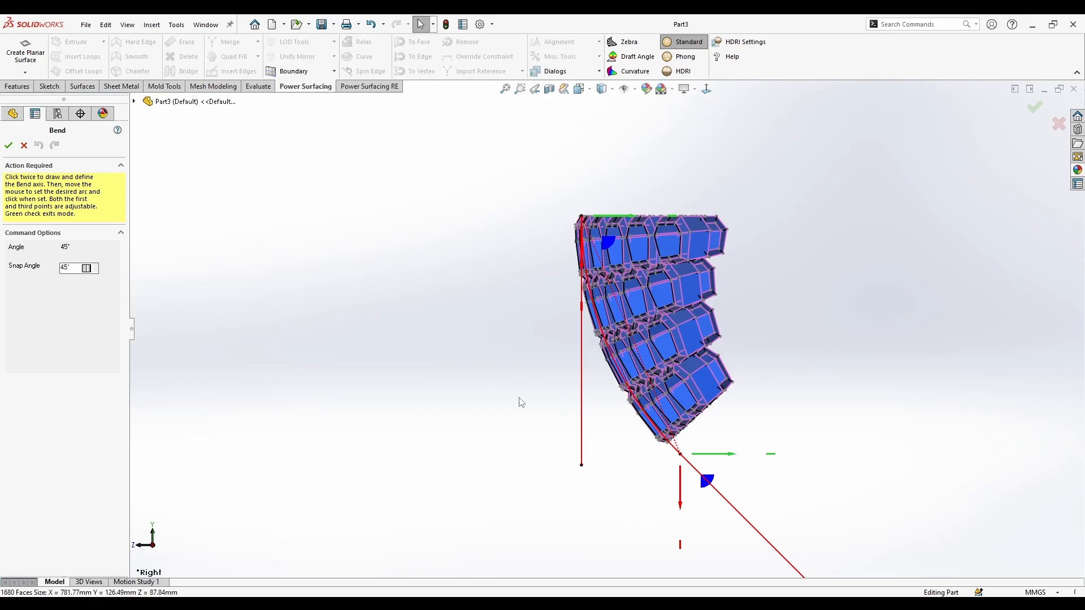
{"action": "scroll", "coordinate": [787, 453], "scroll_direction": "down", "scroll_amount": 3}
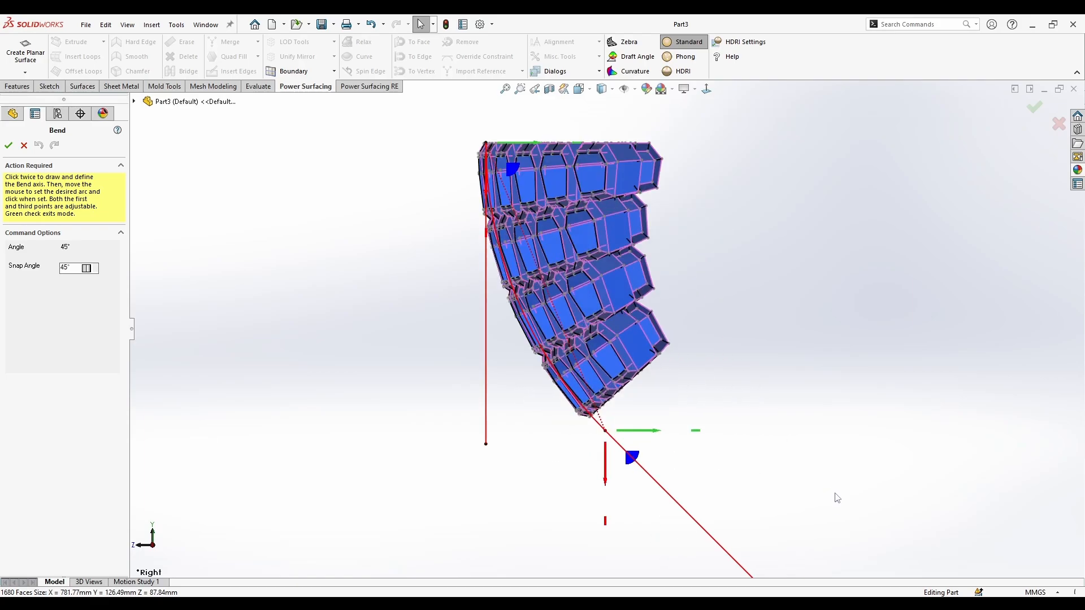
{"action": "key", "text": "Return"}
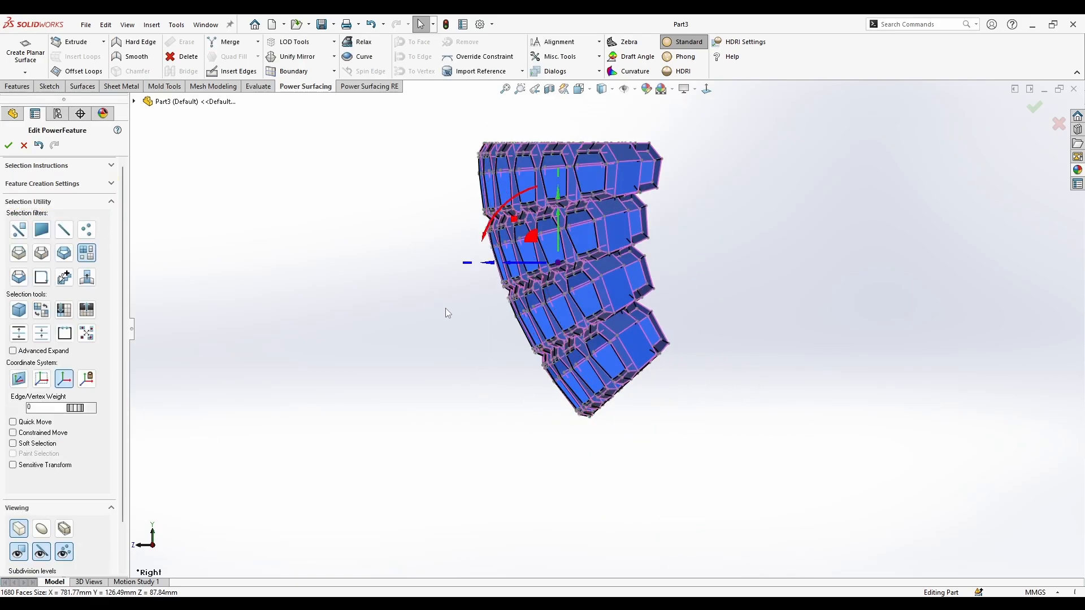
{"action": "left_click", "coordinate": [393, 356]}
Rotate the whole bent lattice about the X axis, tilting its top backward, for an overall height of about 133 mm
{"action": "mouse_move", "coordinate": [392, 356]}
{"action": "middle_mouse_down"}
{"action": "mouse_move", "coordinate": [395, 371]}
{"action": "mouse_move", "coordinate": [616, 375]}
{"action": "mouse_move", "coordinate": [408, 367]}
{"action": "middle_mouse_up"}
{"action": "key", "text": "ctrl+4"}
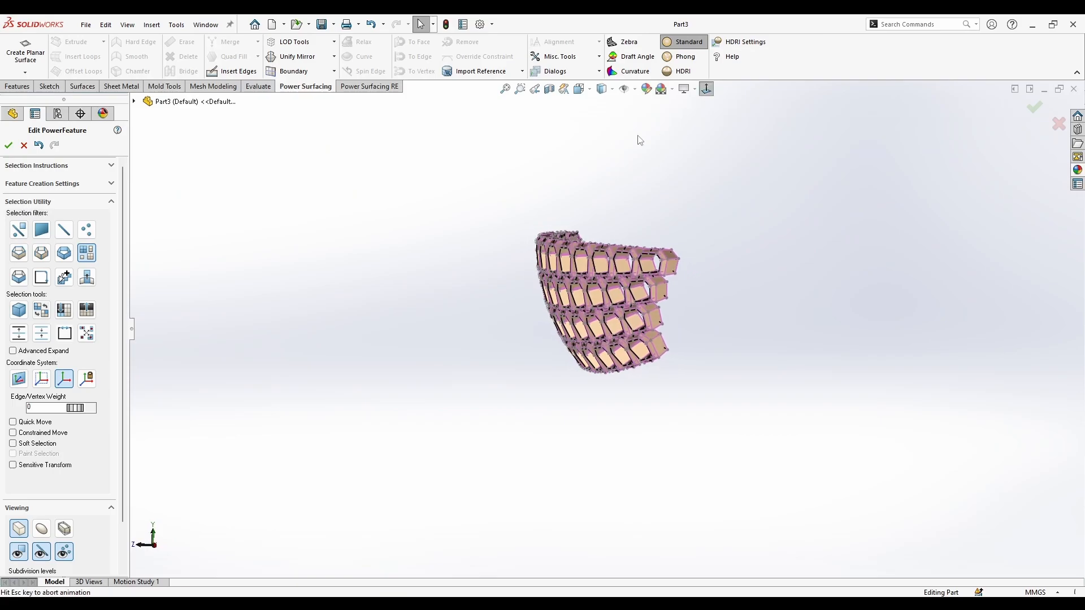
{"action": "left_click_drag", "start_coordinate": [451, 181], "coordinate": [686, 402]}
{"action": "left_click_drag", "start_coordinate": [510, 241], "coordinate": [523, 229]}
{"action": "left_click", "coordinate": [425, 294]}
Examine the curved, tilted lattice from the top, front, right and oblique directions
{"action": "middle_click_drag", "start_coordinate": [425, 294], "coordinate": [585, 227]}
{"action": "left_click", "coordinate": [580, 91]}
{"action": "left_click", "coordinate": [594, 121]}
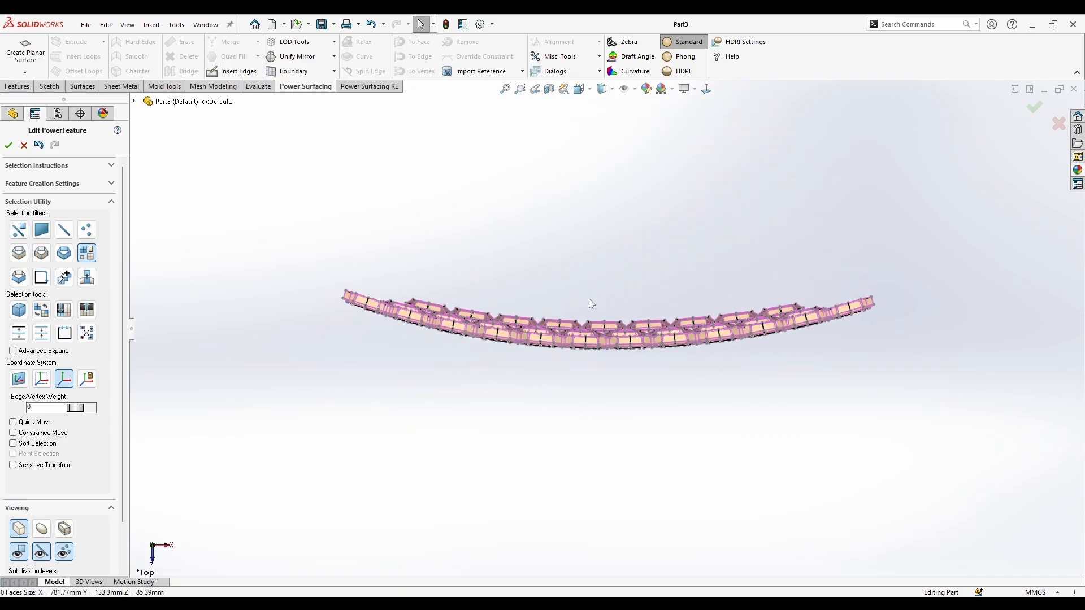
{"action": "scroll", "coordinate": [588, 355], "scroll_direction": "down", "scroll_amount": 4}
{"action": "scroll", "coordinate": [681, 278], "scroll_direction": "up", "scroll_amount": 3}
{"action": "scroll", "coordinate": [703, 300], "scroll_direction": "down", "scroll_amount": 1}
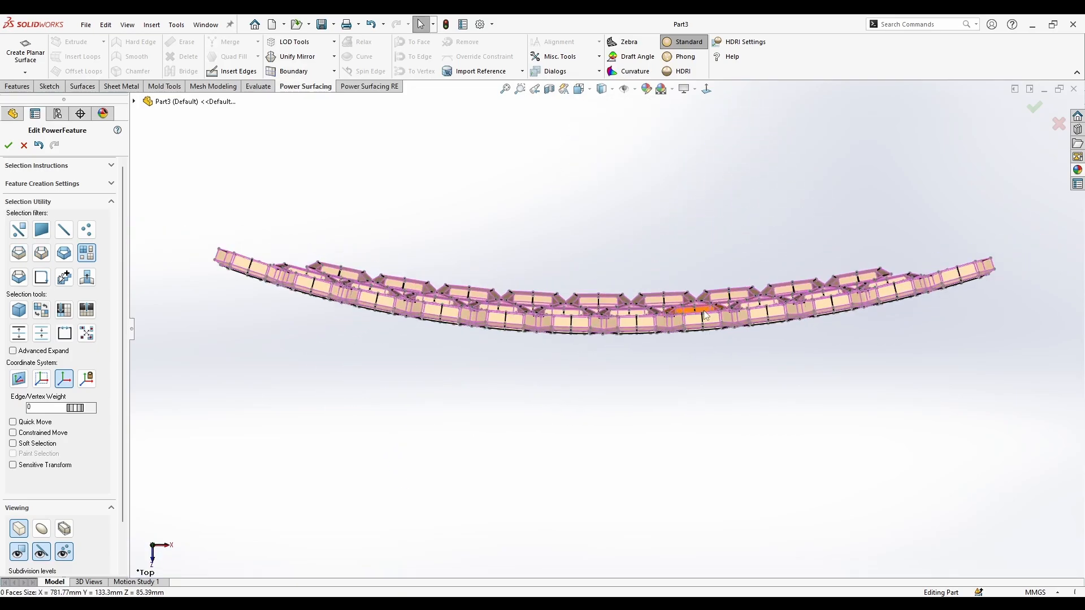
{"action": "key", "text": "ctrl+1"}
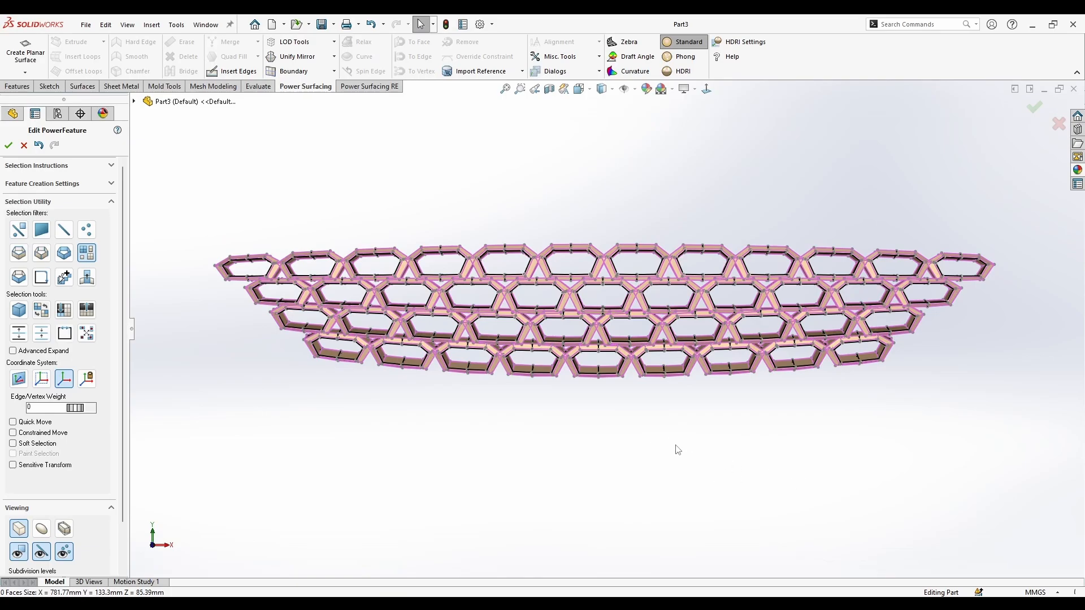
{"action": "key", "text": "ctrl+4"}
{"action": "scroll", "coordinate": [616, 260], "scroll_direction": "down", "scroll_amount": 4}
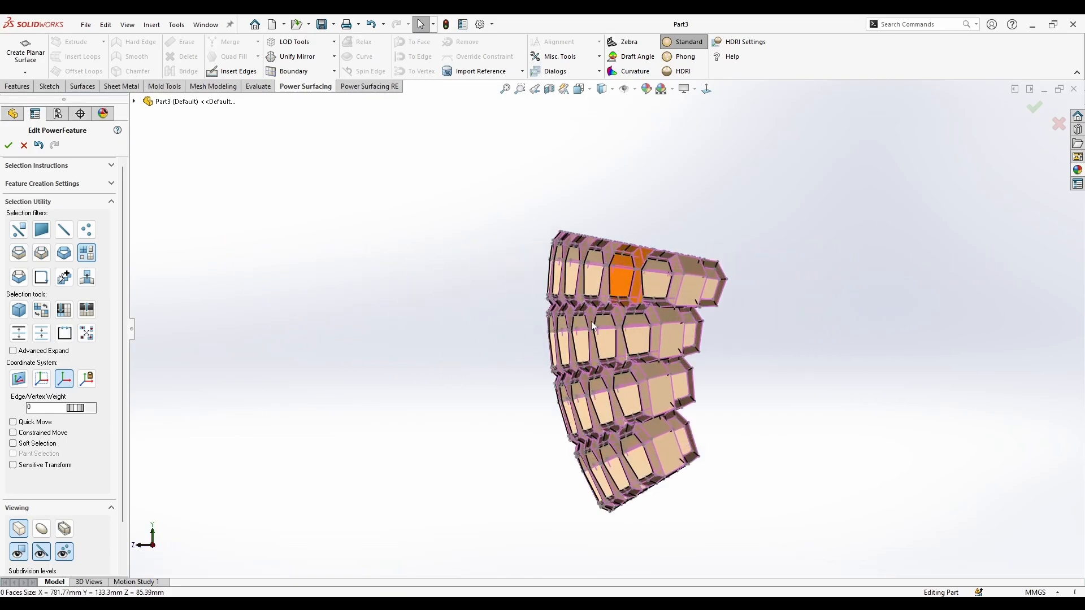
{"action": "key", "text": "ctrl+1"}
{"action": "scroll", "coordinate": [582, 458], "scroll_direction": "up", "scroll_amount": 2}
{"action": "middle_click_drag", "start_coordinate": [603, 439], "coordinate": [505, 421]}
{"action": "key", "text": "ctrl+1"}
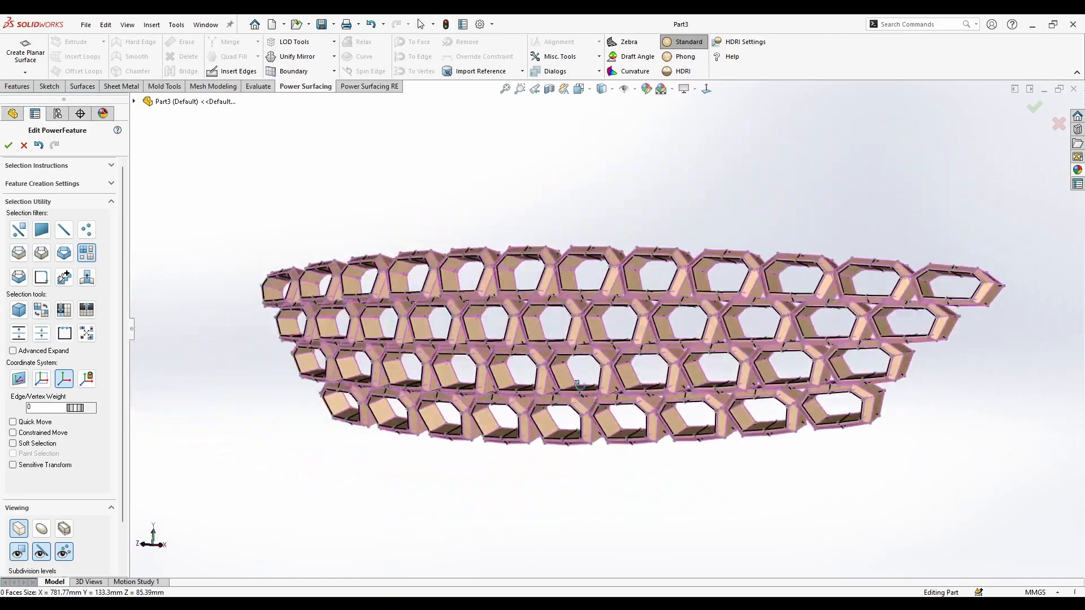
{"action": "left_click", "coordinate": [707, 92]}
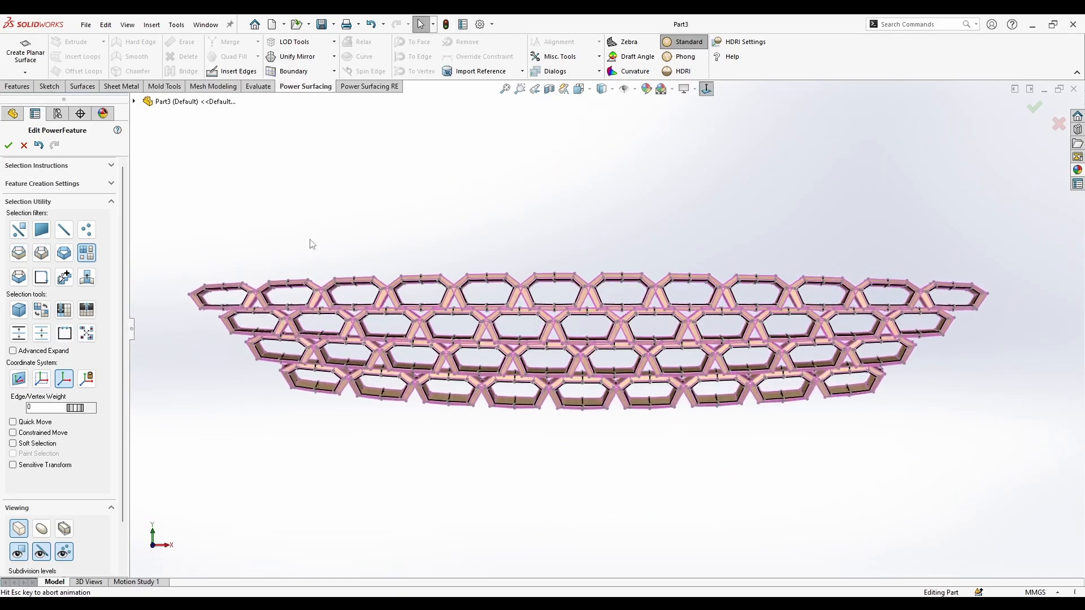
Create a single planar face, raise it above the lattice and rotate it upright, for an overall height of about 270 mm
{"action": "left_click", "coordinate": [24, 56]}
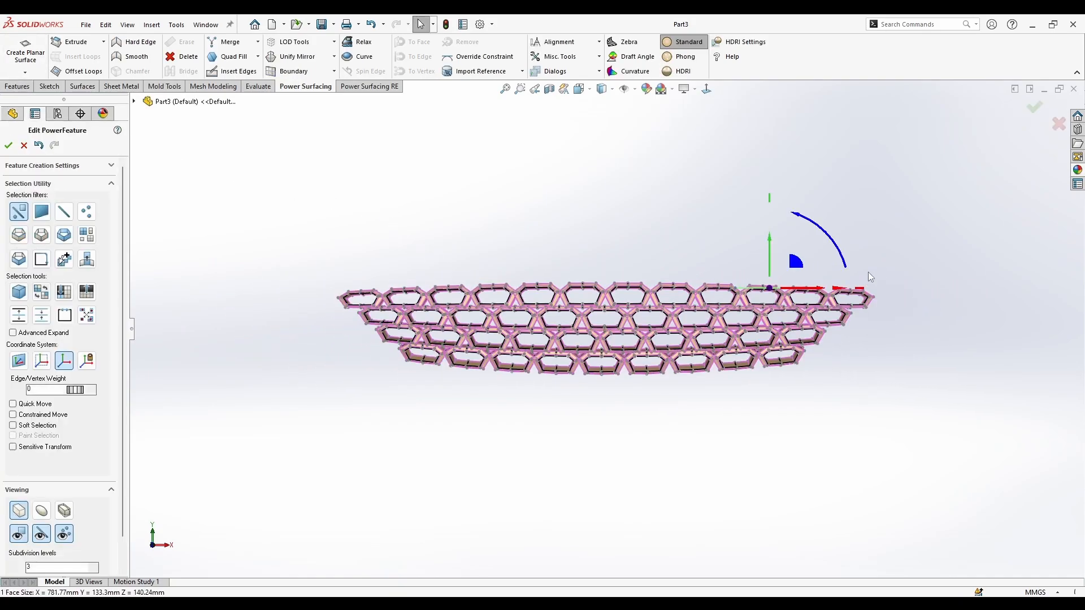
{"action": "key", "text": "ctrl+7"}
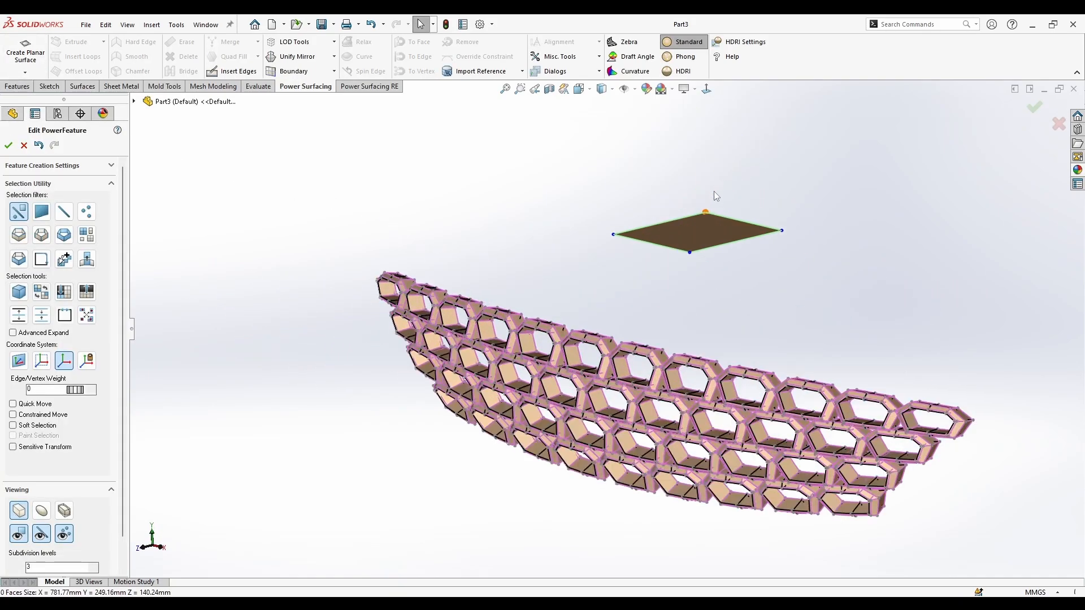
{"action": "left_click_drag", "start_coordinate": [649, 201], "coordinate": [679, 197]}
{"action": "left_click", "coordinate": [727, 239]}
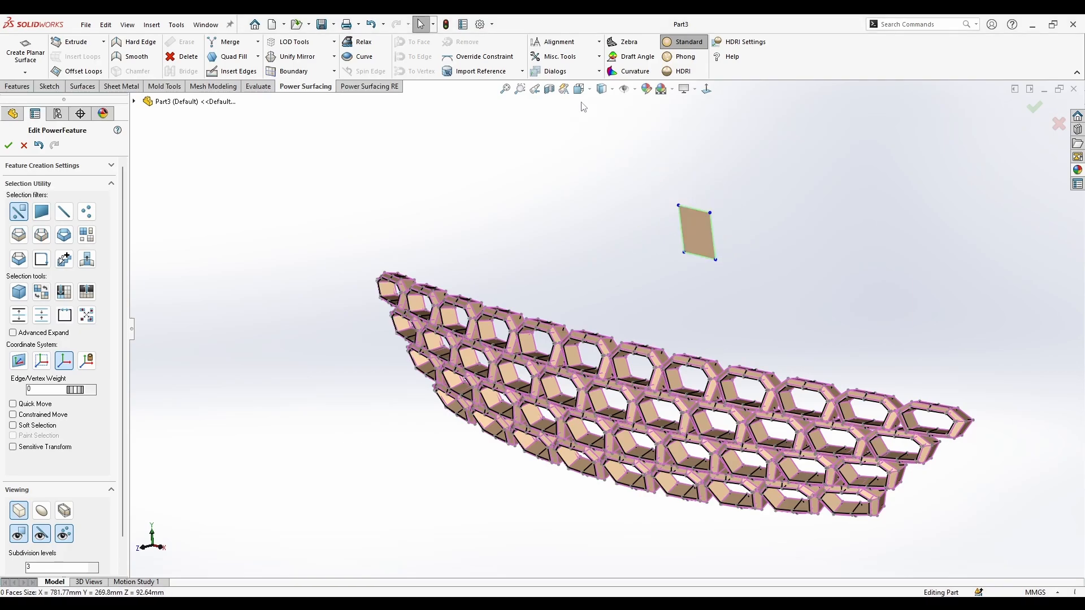
{"action": "left_click", "coordinate": [589, 89]}
{"action": "left_click", "coordinate": [593, 133]}
{"action": "left_click", "coordinate": [614, 340]}
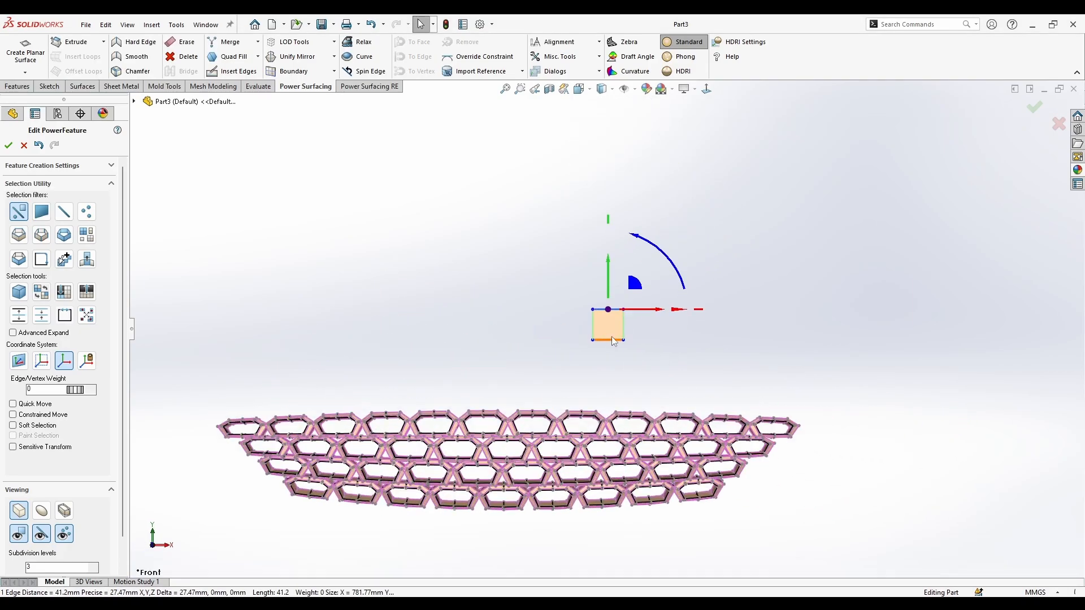
{"action": "left_click", "coordinate": [611, 328]}
{"action": "left_click_drag", "start_coordinate": [635, 297], "coordinate": [568, 313]}
{"action": "scroll", "coordinate": [541, 406], "scroll_direction": "down", "scroll_amount": 3}
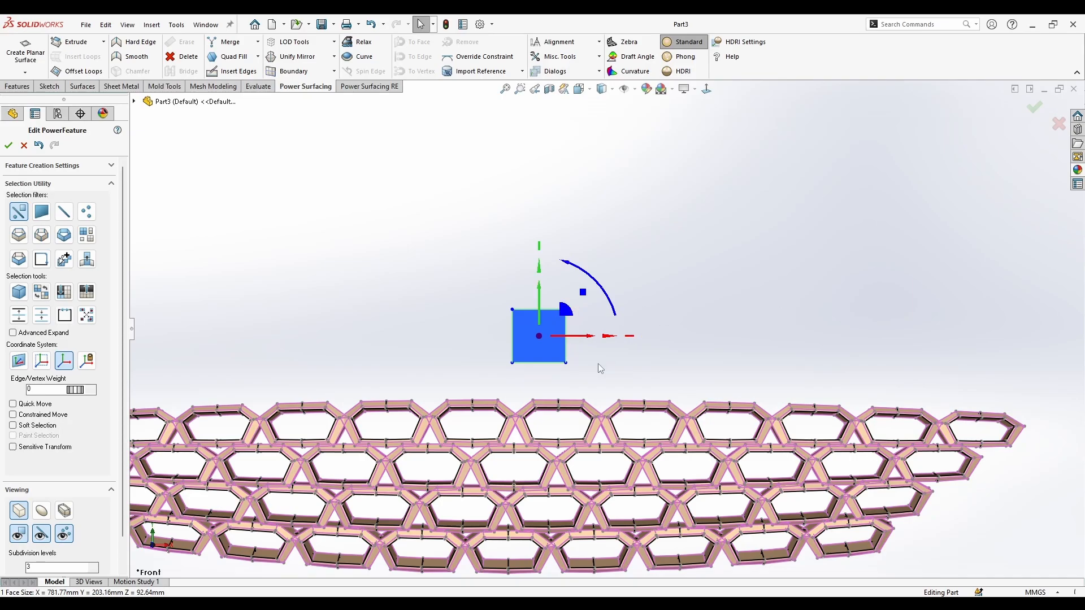
Remove the planar face above the lattice and accept the Power Surfacing feature so the rings become solid bodies
{"action": "left_click", "coordinate": [757, 300]}
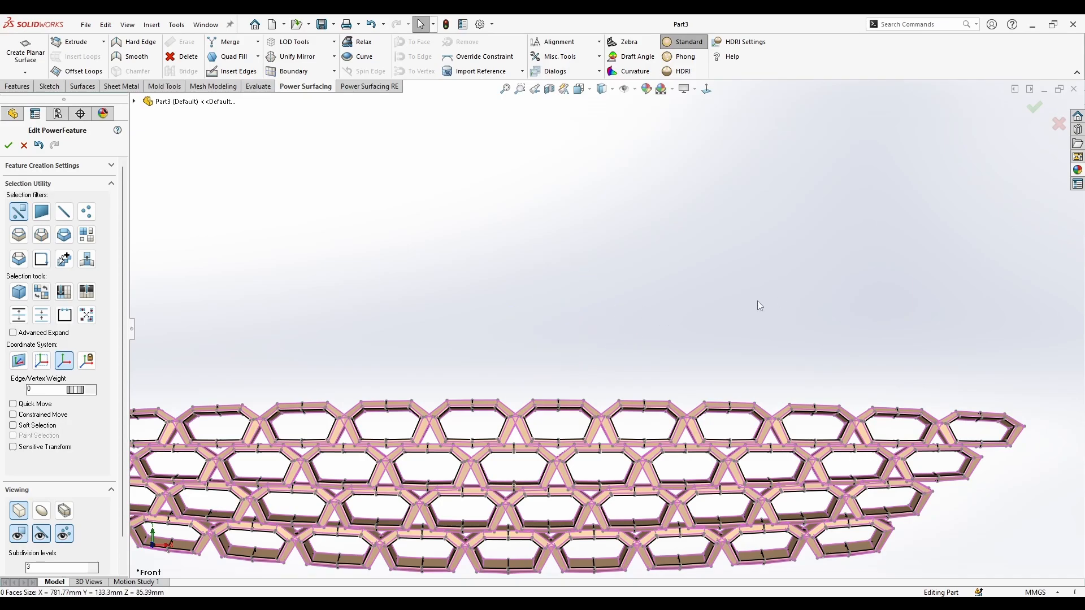
{"action": "left_click", "coordinate": [1035, 107]}
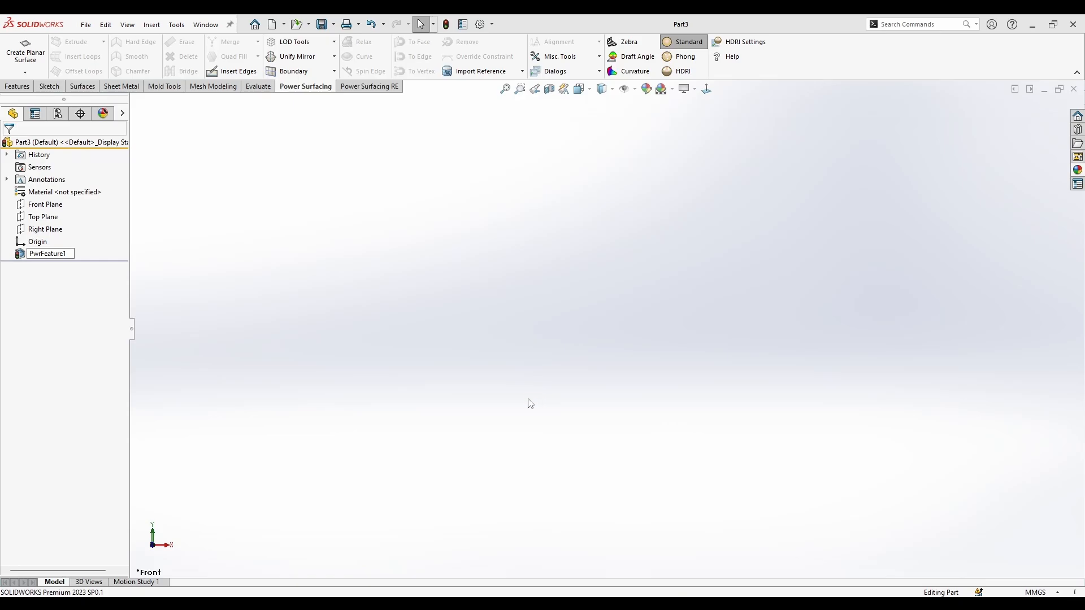
Examine the converted ring lattice as a whole and up close from several oblique directions
{"action": "scroll", "coordinate": [481, 523], "scroll_direction": "up", "scroll_amount": 3}
{"action": "middle_click_drag", "start_coordinate": [482, 523], "coordinate": [437, 502]}
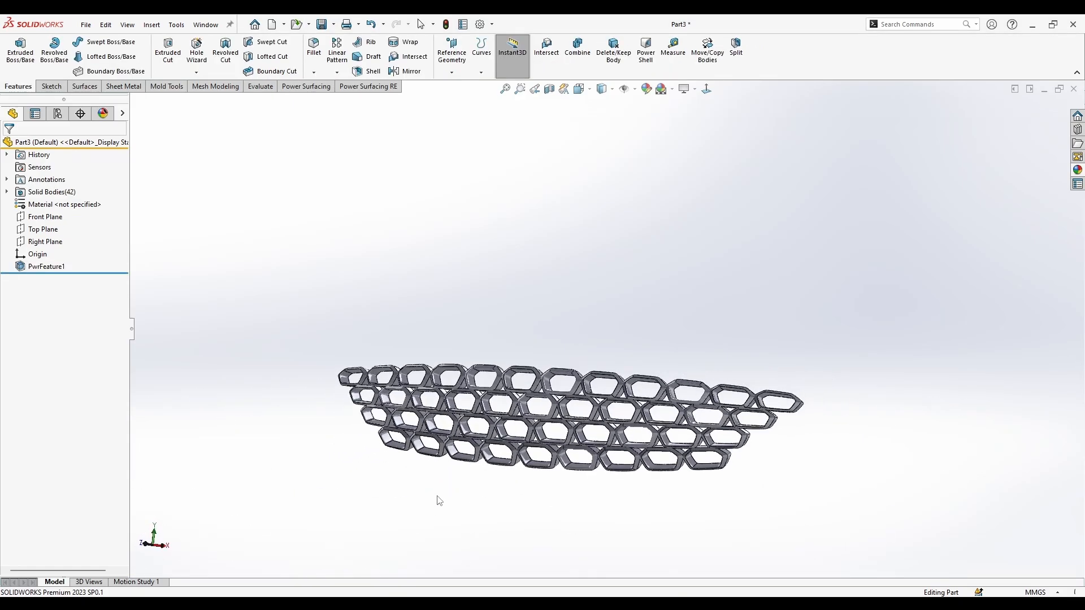
{"action": "scroll", "coordinate": [525, 421], "scroll_direction": "down", "scroll_amount": 5}
{"action": "middle_click_drag", "start_coordinate": [530, 421], "coordinate": [574, 545]}
{"action": "middle_click_drag", "start_coordinate": [673, 433], "coordinate": [549, 428]}
{"action": "scroll", "coordinate": [582, 344], "scroll_direction": "up", "scroll_amount": 5}
{"action": "scroll", "coordinate": [584, 335], "scroll_direction": "down", "scroll_amount": 2}
{"action": "scroll", "coordinate": [636, 203], "scroll_direction": "up", "scroll_amount": 1}
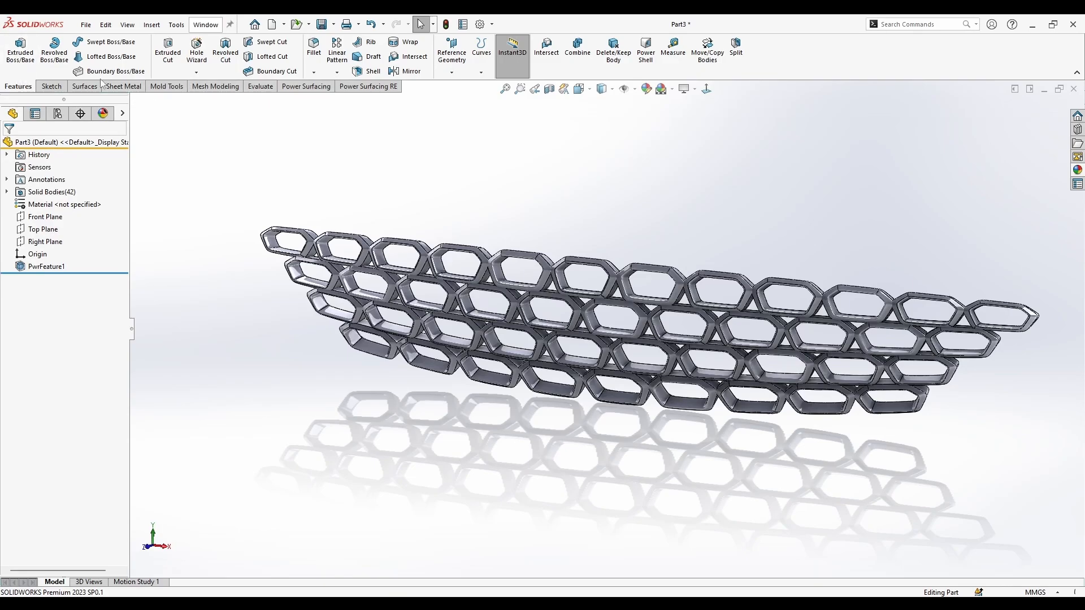
Create a separate 100 × 100 mm planar surface with one segment each way, and rotate it upright to face the front view
{"action": "left_click", "coordinate": [305, 86]}
{"action": "left_click", "coordinate": [31, 60]}
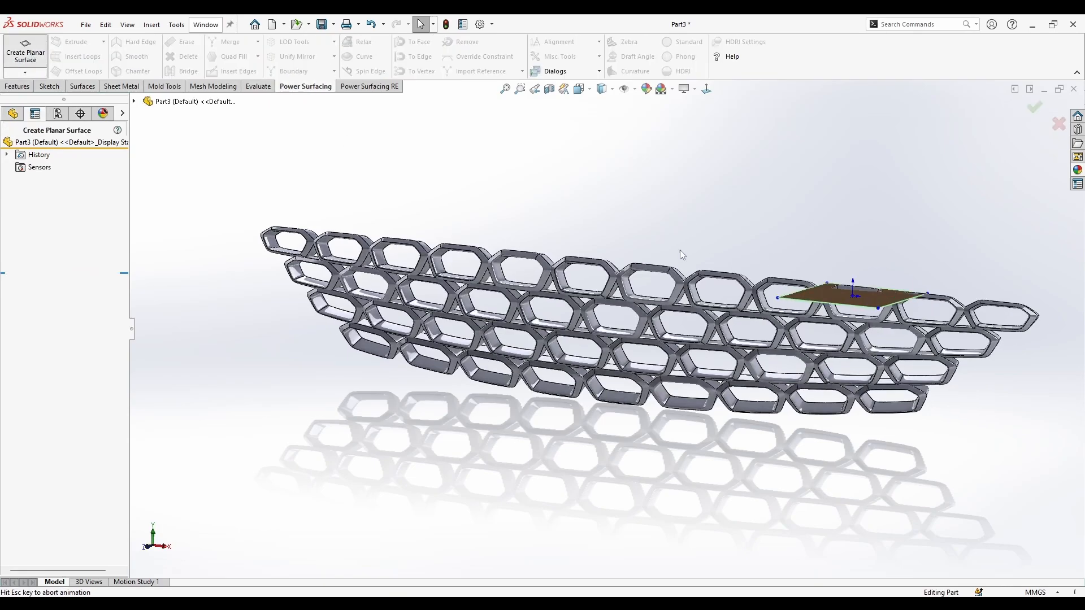
{"action": "scroll", "coordinate": [679, 249], "scroll_direction": "up", "scroll_amount": 3}
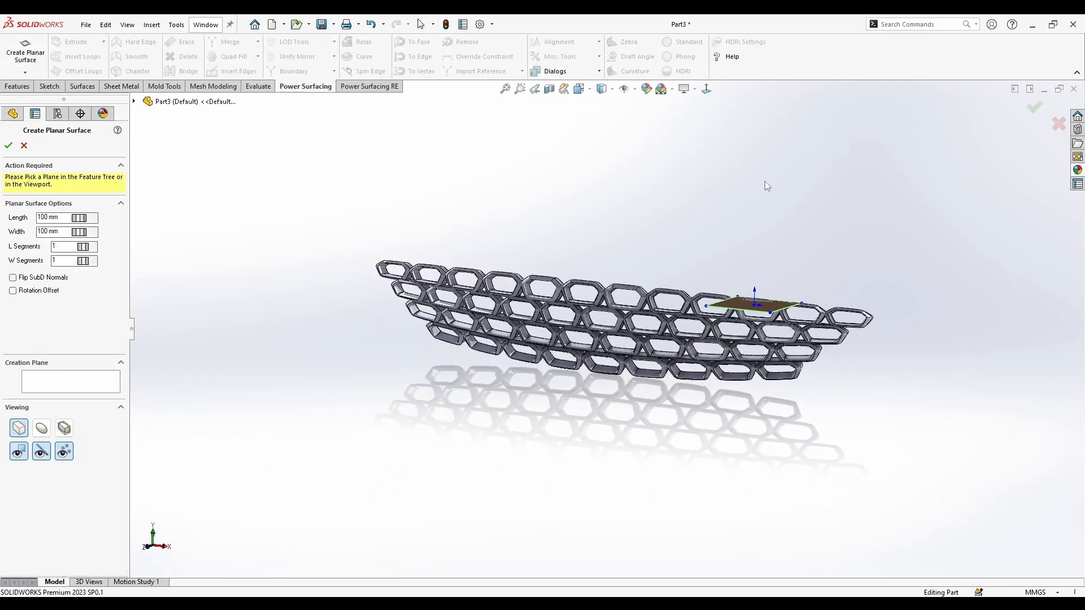
{"action": "left_click", "coordinate": [8, 145]}
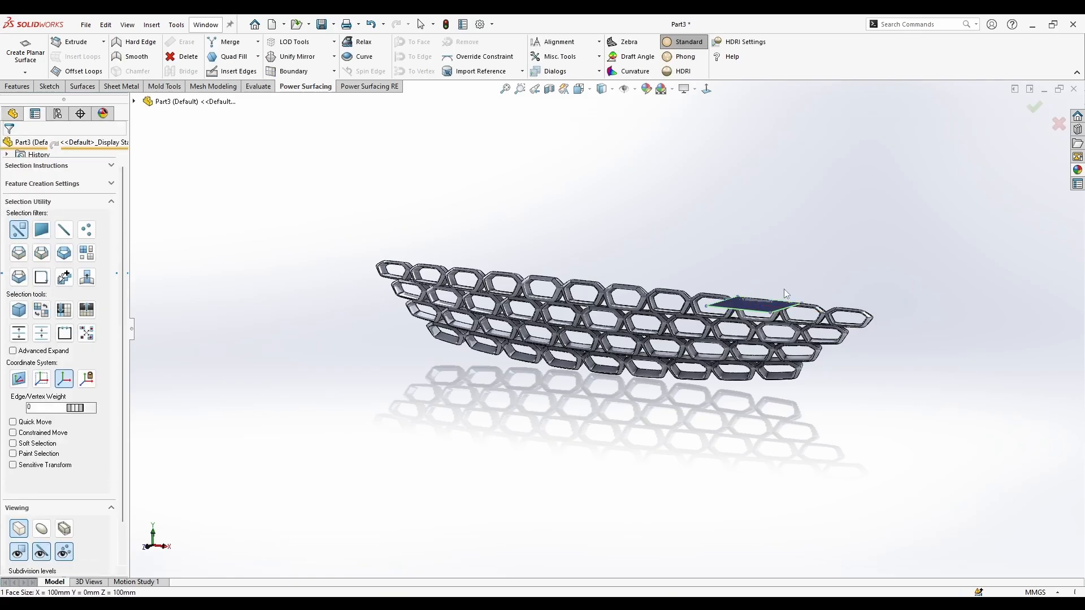
{"action": "left_click_drag", "start_coordinate": [736, 266], "coordinate": [734, 383]}
{"action": "left_click", "coordinate": [590, 89]}
{"action": "left_click", "coordinate": [596, 136]}
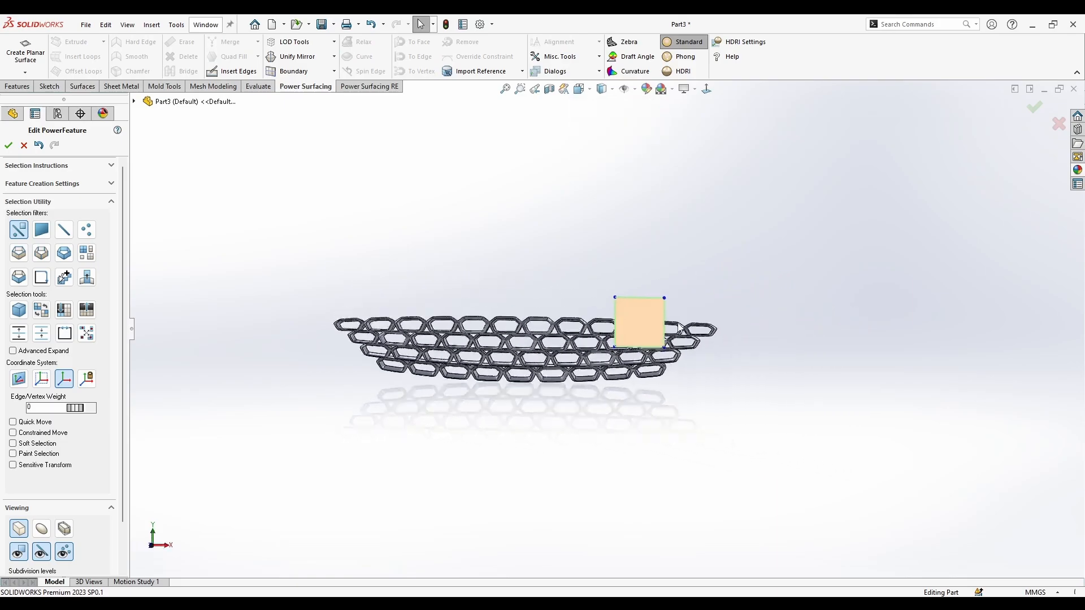
Scale the upright face down to about 30 mm square and position it just above the middle of the lattice's top row
{"action": "scroll", "coordinate": [599, 319], "scroll_direction": "down", "scroll_amount": 4}
{"action": "left_click_drag", "start_coordinate": [639, 317], "coordinate": [521, 315]}
{"action": "left_click_drag", "start_coordinate": [568, 224], "coordinate": [554, 283]}
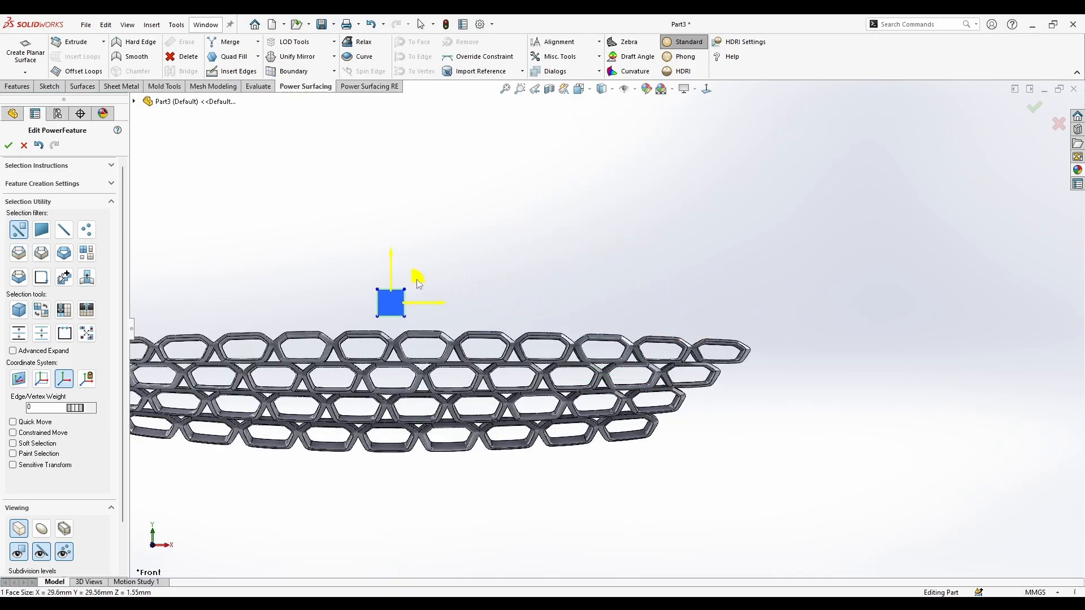
{"action": "left_click_drag", "start_coordinate": [416, 279], "coordinate": [417, 279]}
{"action": "scroll", "coordinate": [417, 279], "scroll_direction": "up", "scroll_amount": 1}
{"action": "scroll", "coordinate": [559, 323], "scroll_direction": "down", "scroll_amount": 4}
{"action": "left_click_drag", "start_coordinate": [511, 270], "coordinate": [642, 329]}
{"action": "left_click", "coordinate": [571, 327]}
{"action": "left_click", "coordinate": [551, 320]}
{"action": "key", "text": "ctrl+z"}
Mirror the small face about its inner vertical edge, with axis alignment, Keep Larger Section, Constrain Vertices and Mirror All Bodies enabled
{"action": "left_click", "coordinate": [503, 331]}
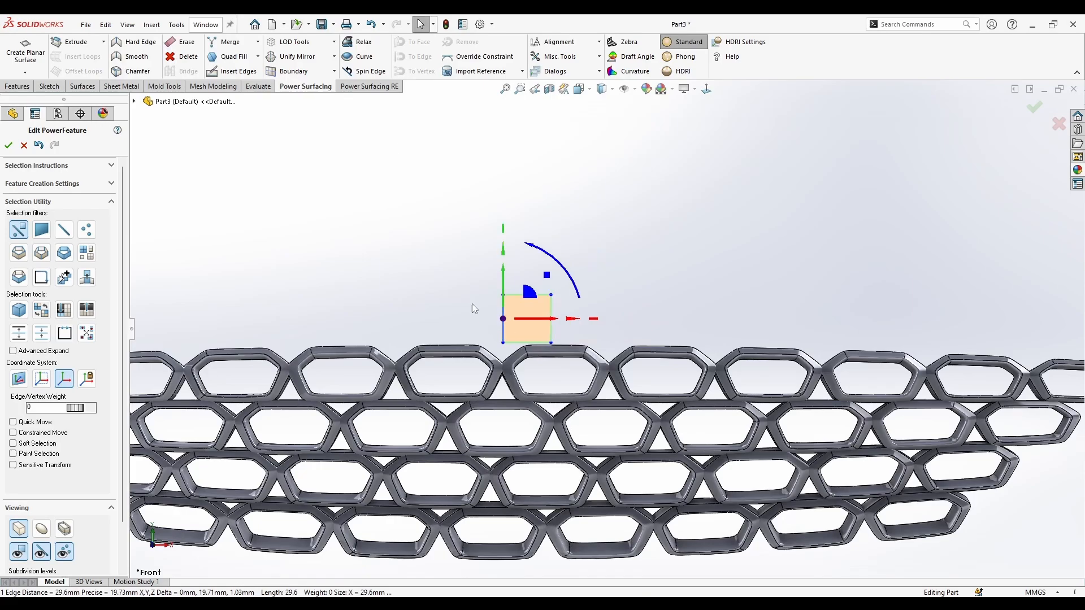
{"action": "left_click", "coordinate": [293, 71]}
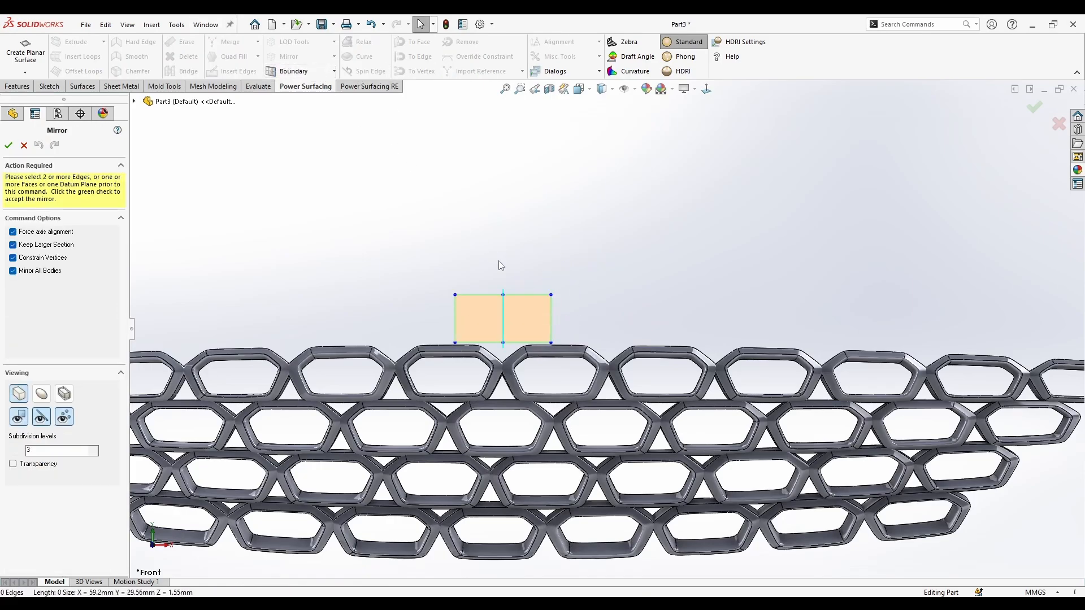
{"action": "scroll", "coordinate": [503, 351], "scroll_direction": "down", "scroll_amount": 5}
{"action": "key", "text": "Return"}
{"action": "scroll", "coordinate": [598, 311], "scroll_direction": "up", "scroll_amount": 7}
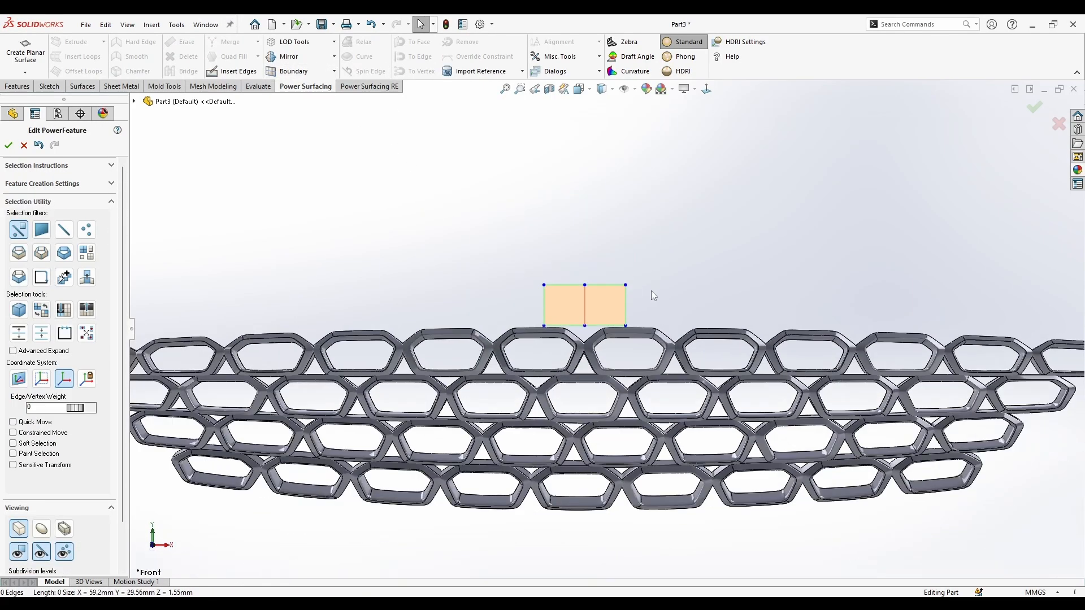
Extrude the outer edge of the mirrored face in several segments along the lattice's top row, for an overall width of about 792 mm
{"action": "left_click", "coordinate": [622, 309]}
{"action": "scroll", "coordinate": [636, 314], "scroll_direction": "up", "scroll_amount": 2}
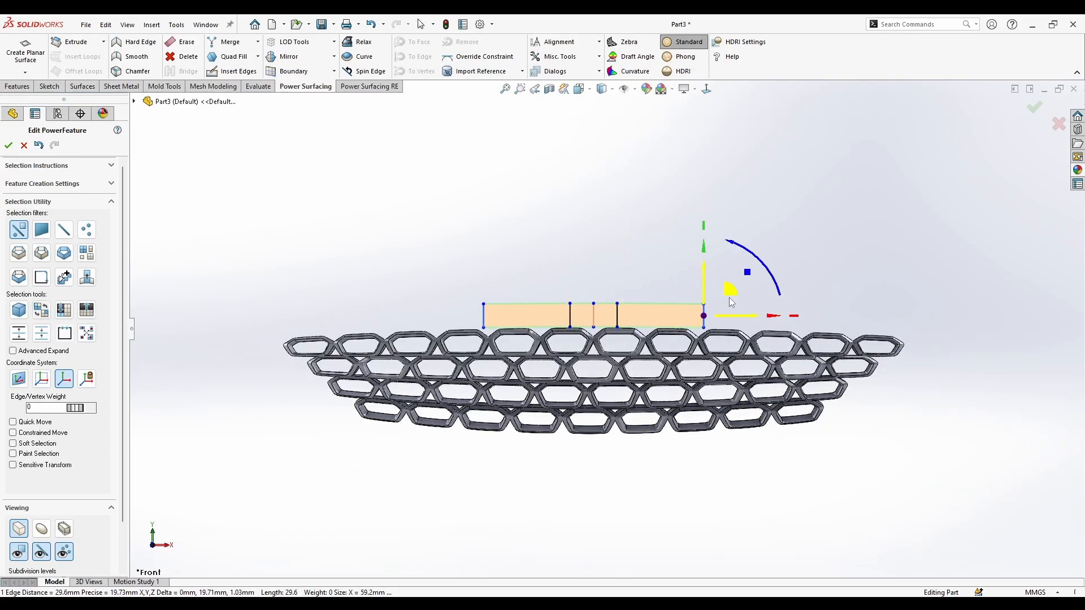
{"action": "left_click_drag", "start_coordinate": [725, 299], "coordinate": [932, 311], "text": "ctrl"}
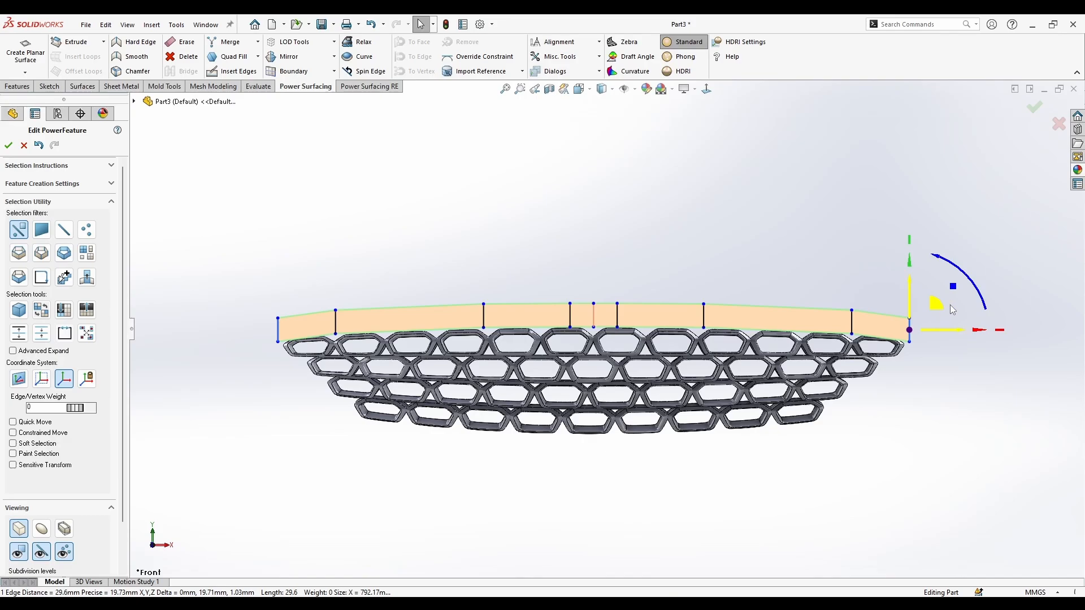
Turn the band's ends down around the lattice's upper corners and extrude them along the slanted sides to the lowest ring row
{"action": "left_click_drag", "start_coordinate": [937, 310], "coordinate": [963, 335], "text": "ctrl"}
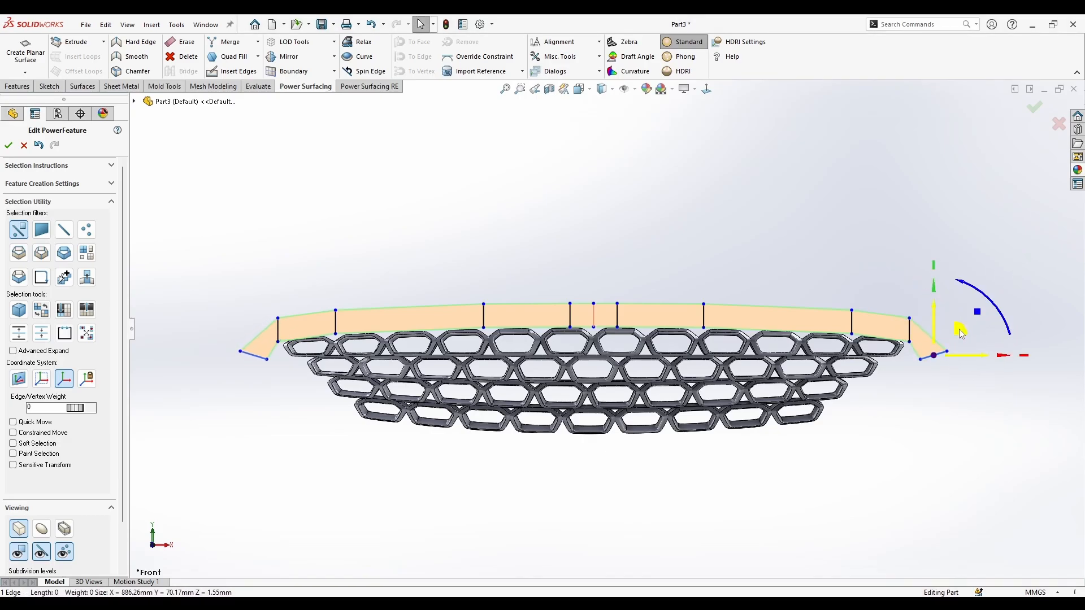
{"action": "left_click_drag", "start_coordinate": [964, 336], "coordinate": [934, 344]}
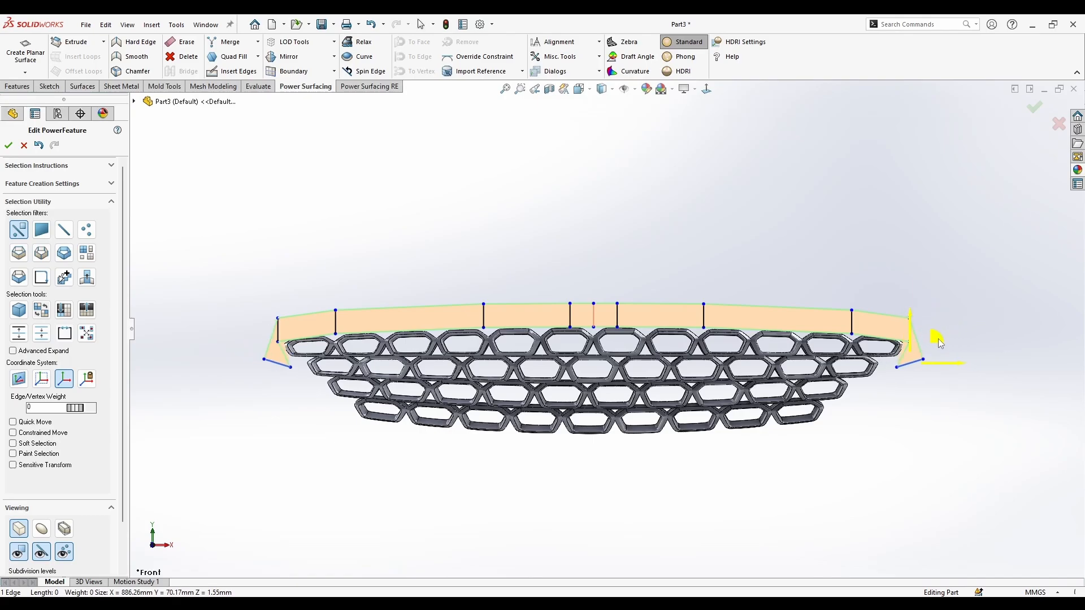
{"action": "left_click_drag", "start_coordinate": [967, 308], "coordinate": [932, 302]}
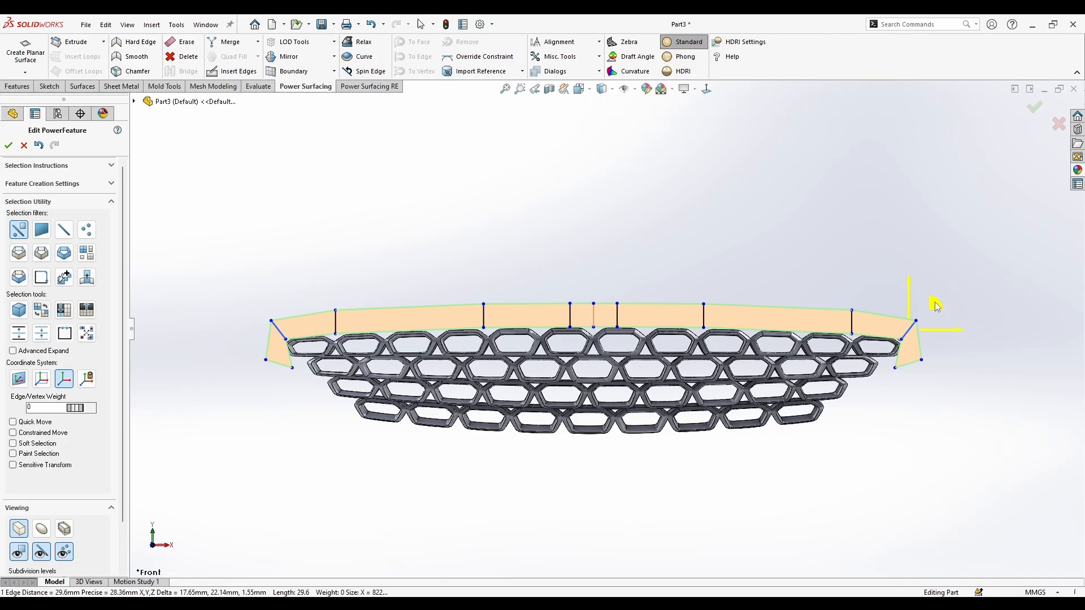
{"action": "left_click", "coordinate": [914, 364]}
{"action": "left_click_drag", "start_coordinate": [935, 346], "coordinate": [856, 399]}
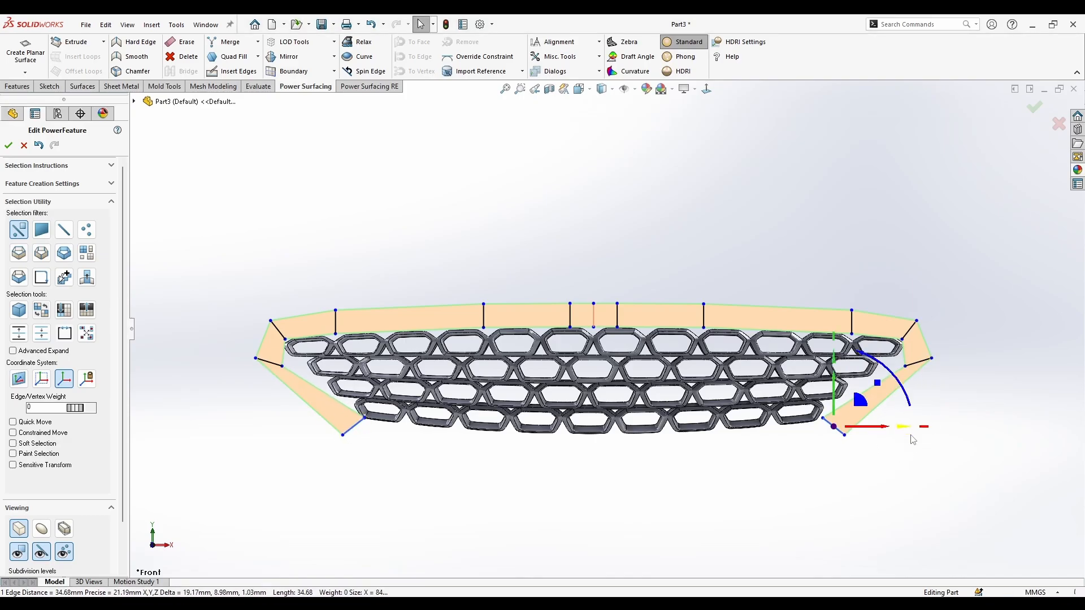
Rotate the edge below the band's upper corner to even out its width, and shift both corner edges slightly toward the lattice
{"action": "scroll", "coordinate": [810, 363], "scroll_direction": "down", "scroll_amount": 3}
{"action": "scroll", "coordinate": [856, 360], "scroll_direction": "down", "scroll_amount": 1}
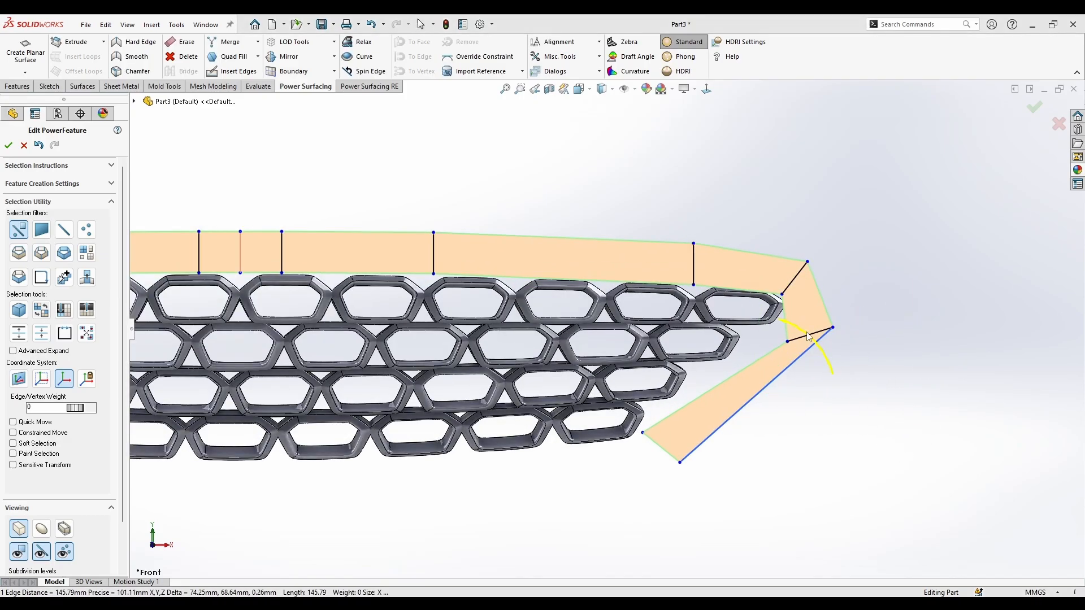
{"action": "left_click", "coordinate": [819, 330]}
{"action": "left_click_drag", "start_coordinate": [876, 296], "coordinate": [872, 355]}
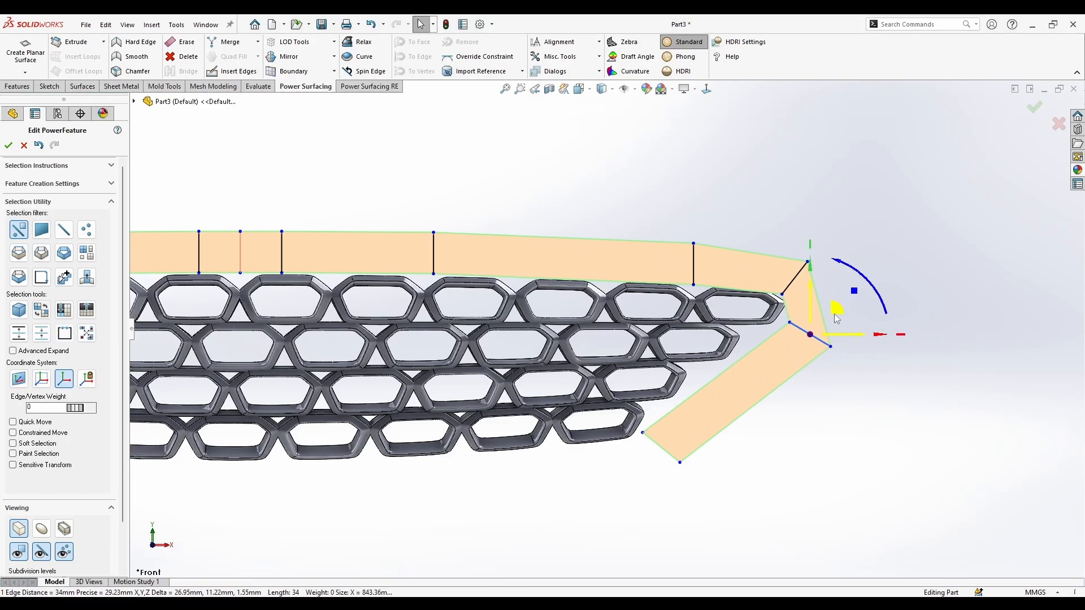
{"action": "left_click_drag", "start_coordinate": [835, 313], "coordinate": [828, 308]}
{"action": "left_click", "coordinate": [795, 278]}
{"action": "left_click_drag", "start_coordinate": [819, 258], "coordinate": [815, 253]}
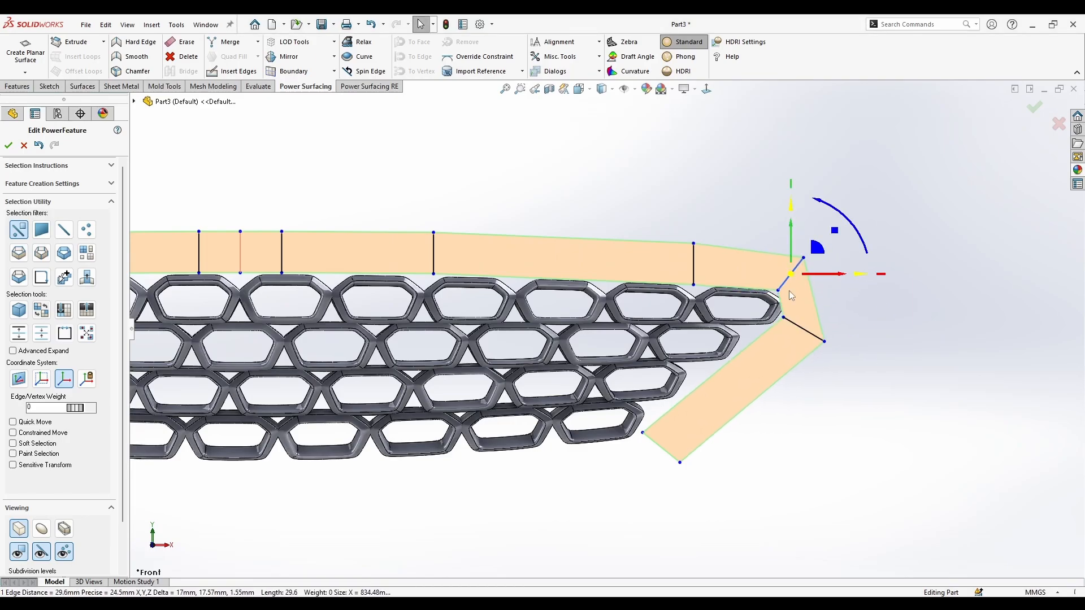
Show the band in smooth form and move its two upper-corner edges slightly outward, for an overall width of about 851 mm
{"action": "left_click", "coordinate": [43, 535]}
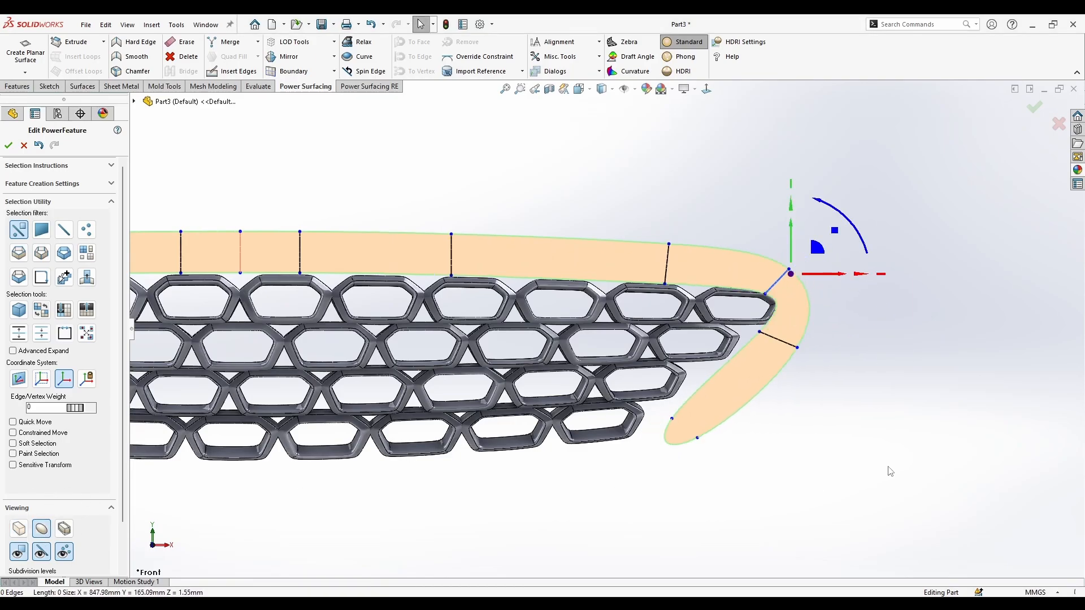
{"action": "left_click", "coordinate": [784, 275]}
{"action": "left_click_drag", "start_coordinate": [830, 245], "coordinate": [832, 249]}
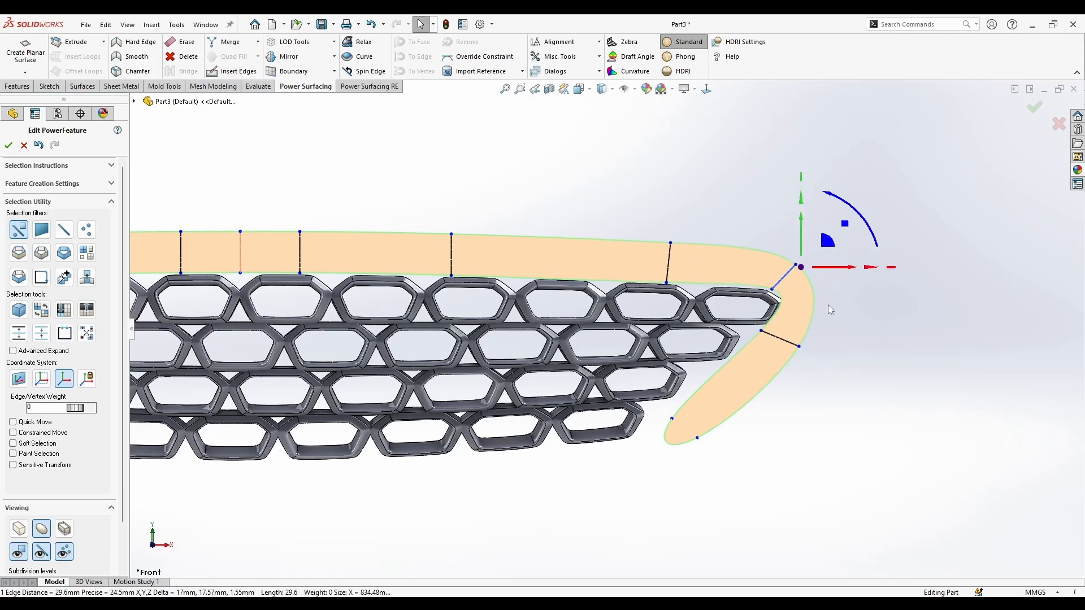
{"action": "left_click", "coordinate": [785, 340]}
{"action": "left_click_drag", "start_coordinate": [827, 304], "coordinate": [837, 311]}
{"action": "scroll", "coordinate": [803, 362], "scroll_direction": "up", "scroll_amount": 1}
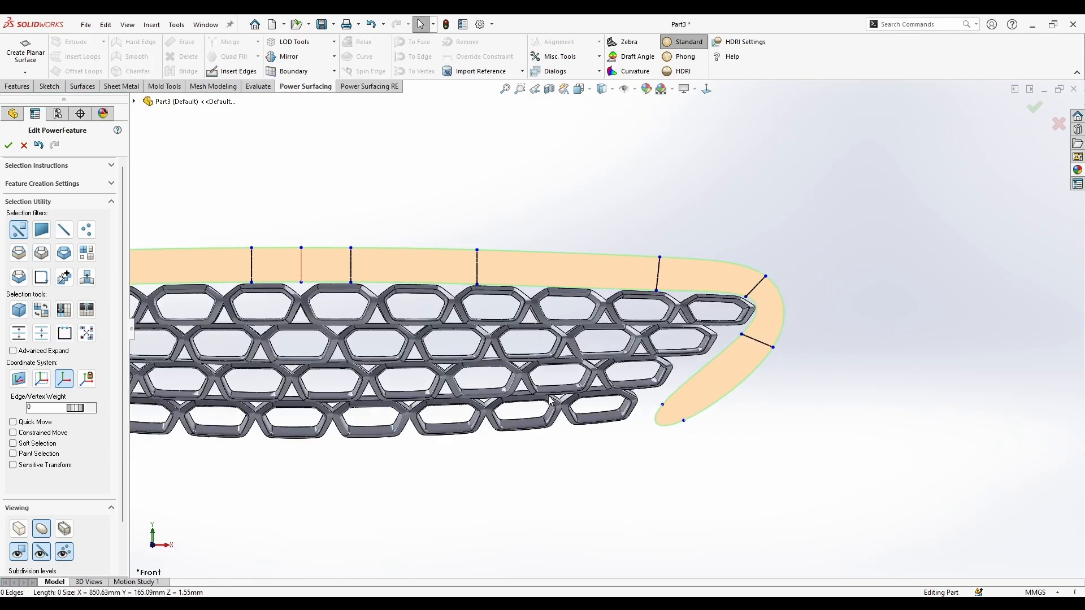
Extrude the band's free end around the lattice's lower corner and, in box form, along the bottom row to near the centreline
{"action": "scroll", "coordinate": [678, 421], "scroll_direction": "down", "scroll_amount": 1}
{"action": "left_click", "coordinate": [672, 428]}
{"action": "scroll", "coordinate": [675, 411], "scroll_direction": "up", "scroll_amount": 1}
{"action": "left_click_drag", "start_coordinate": [677, 411], "coordinate": [607, 430]}
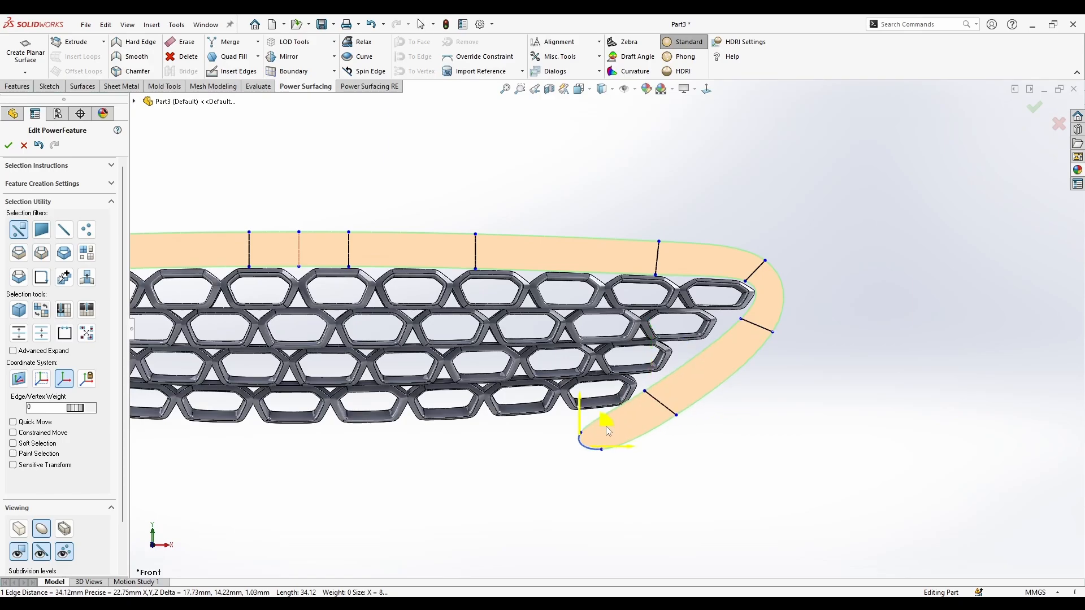
{"action": "left_click", "coordinate": [19, 528]}
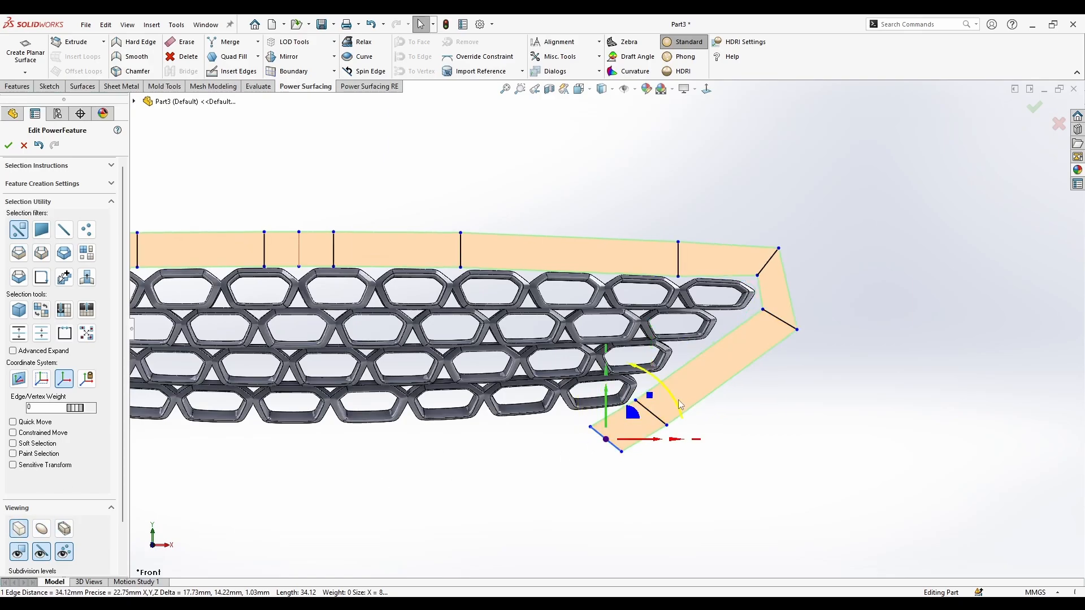
{"action": "left_click_drag", "start_coordinate": [681, 418], "coordinate": [656, 459]}
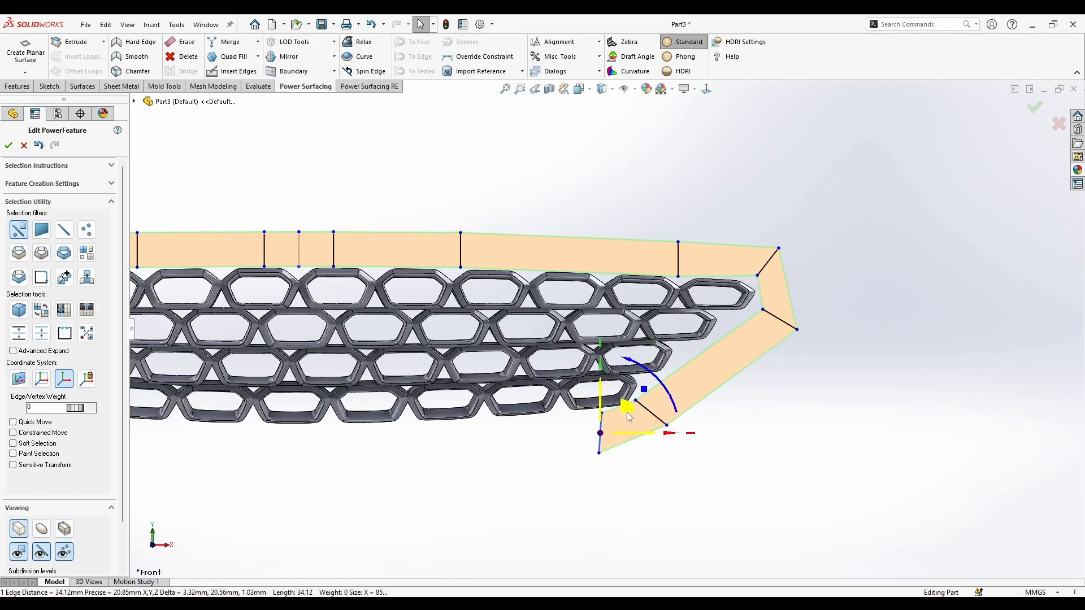
{"action": "left_click_drag", "start_coordinate": [627, 412], "coordinate": [337, 434], "text": "shift"}
Use On Mirror to bring the band's free end edge onto the mirror plane and close the frame below the lattice
{"action": "left_click", "coordinate": [334, 56]}
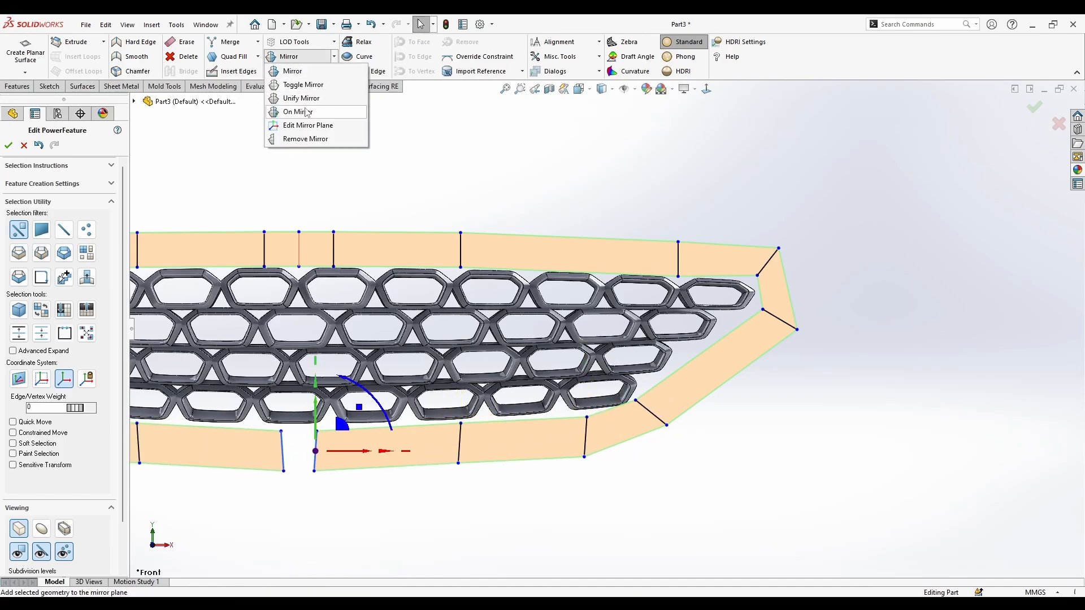
{"action": "left_click", "coordinate": [305, 112]}
{"action": "scroll", "coordinate": [514, 148], "scroll_direction": "up", "scroll_amount": 5}
{"action": "right_click", "coordinate": [463, 225]}
{"action": "scroll", "coordinate": [441, 260], "scroll_direction": "down", "scroll_amount": 5}
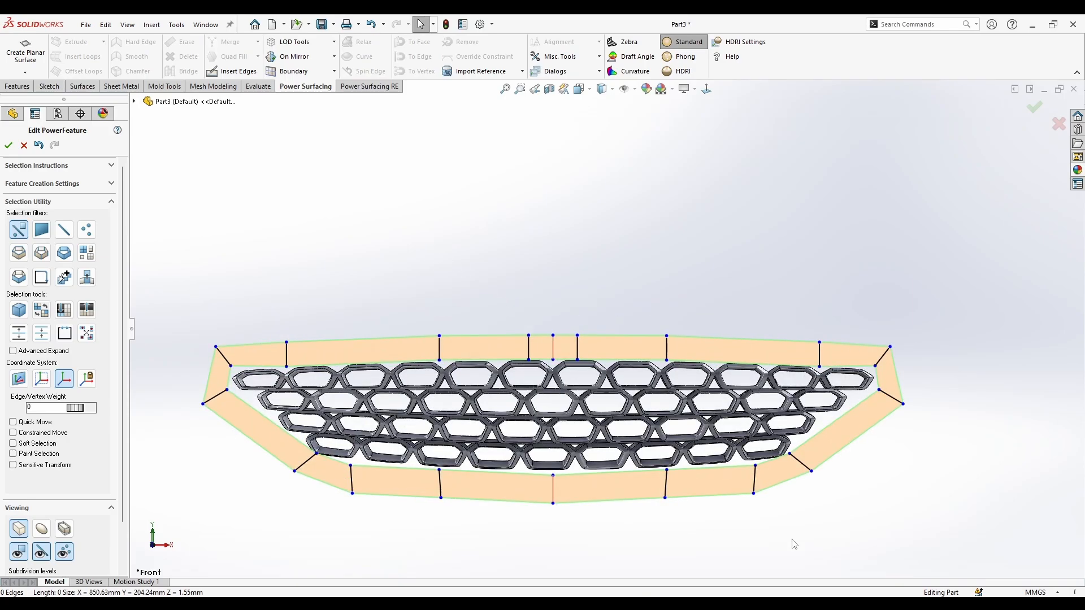
Insert an edge across the band's long slanted section and shift it slightly inward toward the lattice
{"action": "left_click", "coordinate": [839, 413]}
{"action": "left_click", "coordinate": [843, 410]}
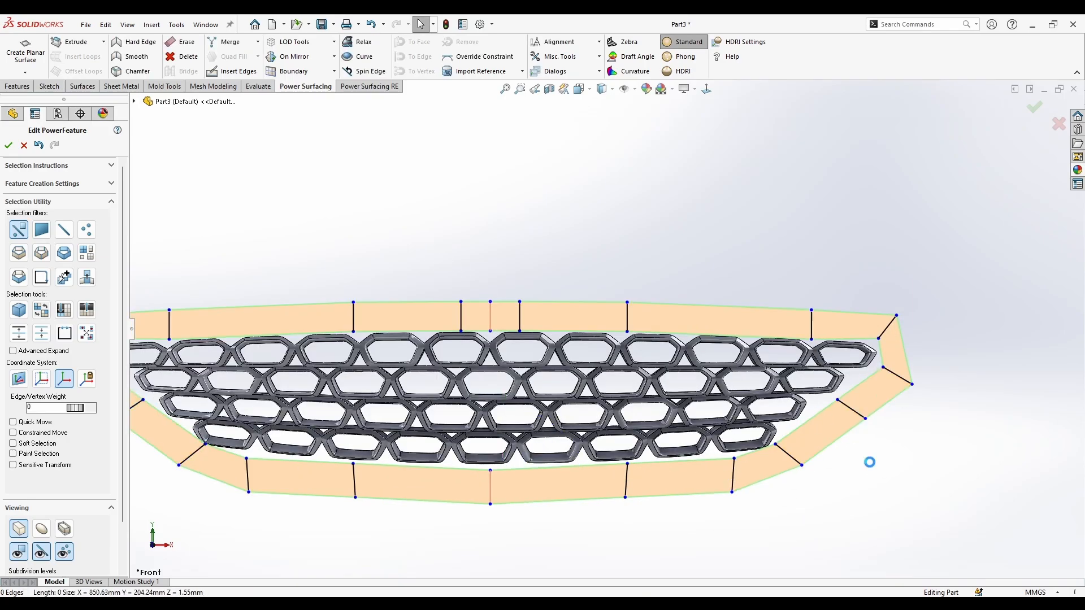
{"action": "left_click", "coordinate": [850, 411]}
{"action": "left_click_drag", "start_coordinate": [880, 389], "coordinate": [875, 388]}
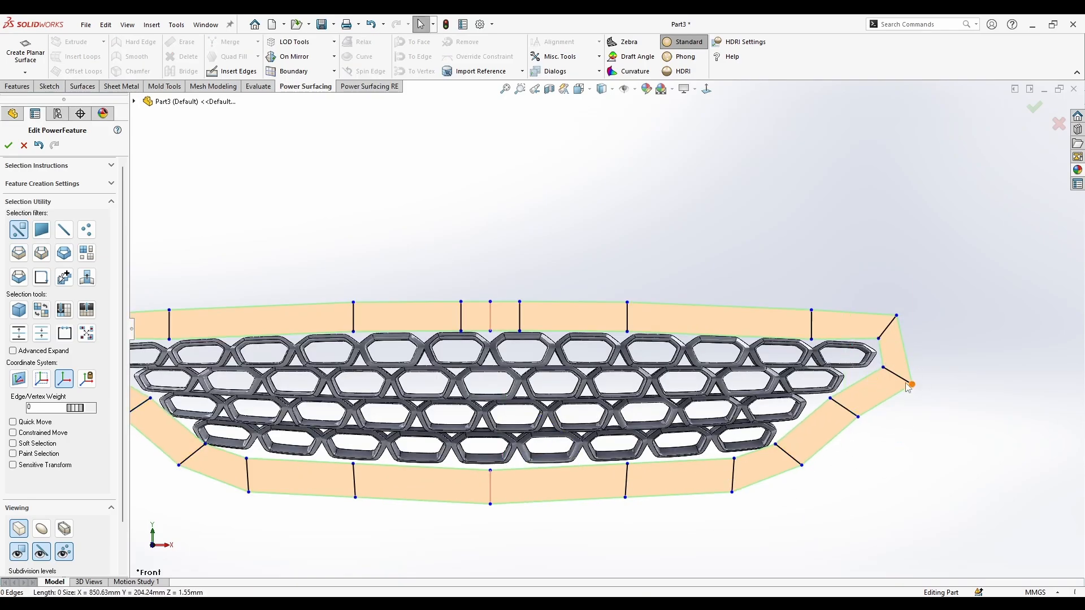
With the frame in smooth form, adjust the edge below its upper corner for an overall width of about 845 mm
{"action": "left_click", "coordinate": [898, 377]}
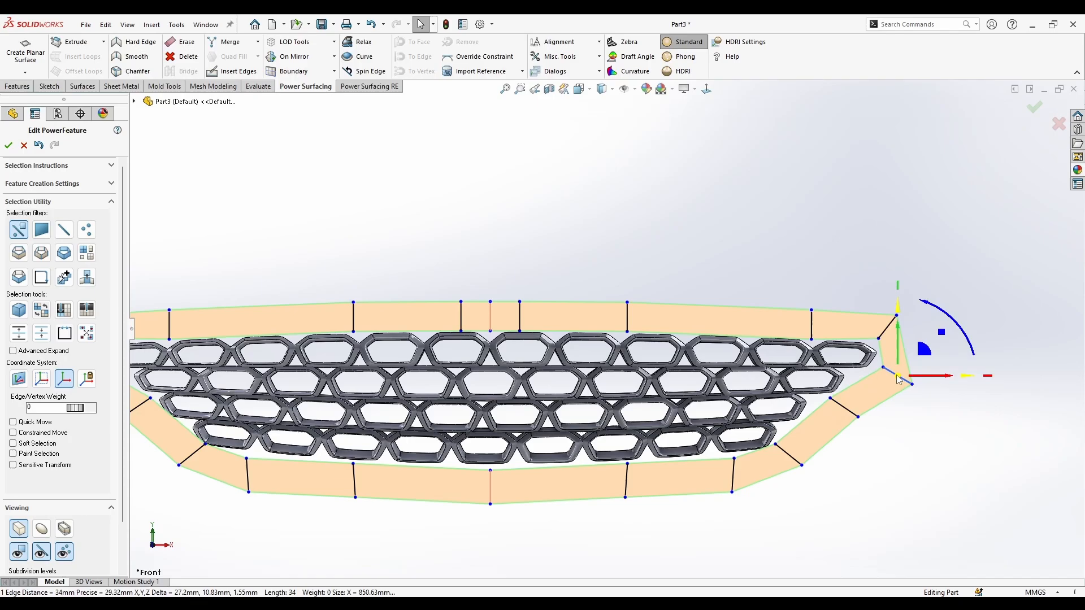
{"action": "left_click", "coordinate": [45, 529]}
{"action": "scroll", "coordinate": [826, 394], "scroll_direction": "down", "scroll_amount": 2}
{"action": "left_click_drag", "start_coordinate": [949, 341], "coordinate": [952, 339]}
{"action": "left_click", "coordinate": [877, 474]}
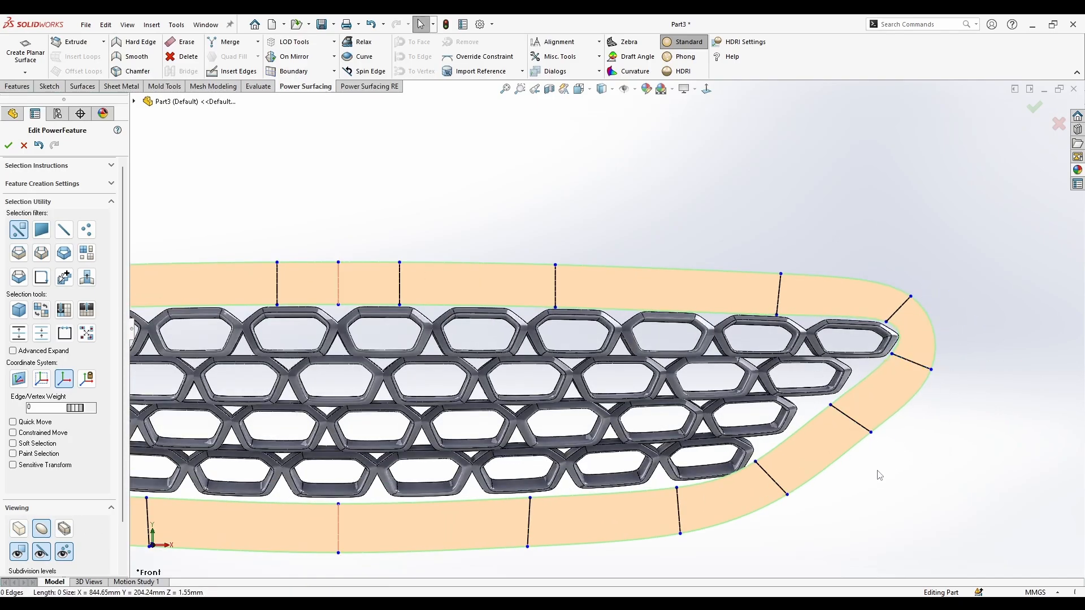
Scale the frame's inner edge loop outward to narrow the band all around the lattice
{"action": "left_click", "coordinate": [791, 459]}
{"action": "scroll", "coordinate": [567, 434], "scroll_direction": "up", "scroll_amount": 3}
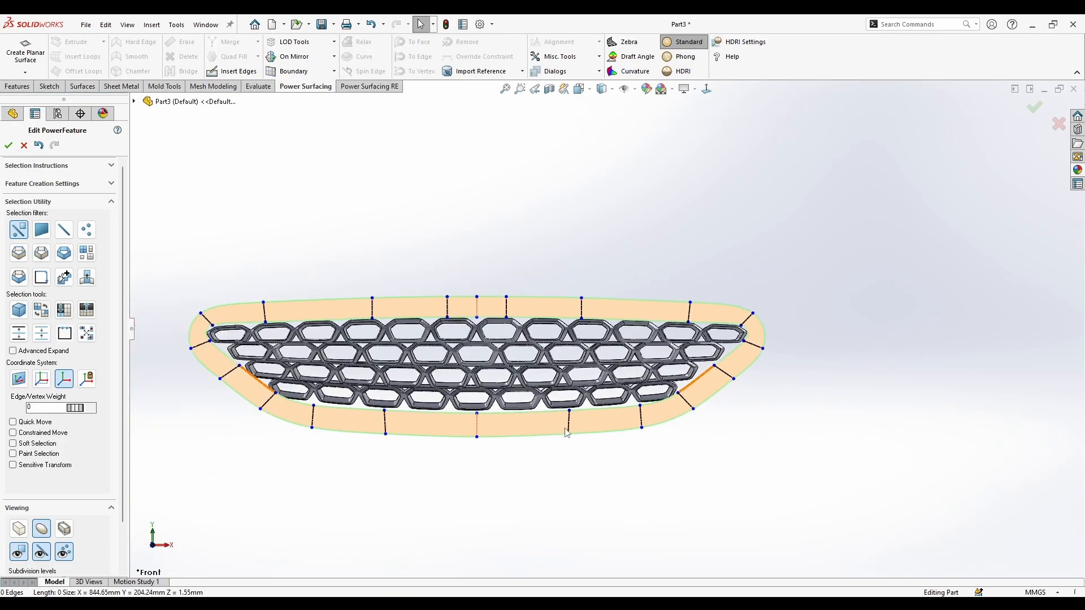
{"action": "scroll", "coordinate": [294, 327], "scroll_direction": "down", "scroll_amount": 3}
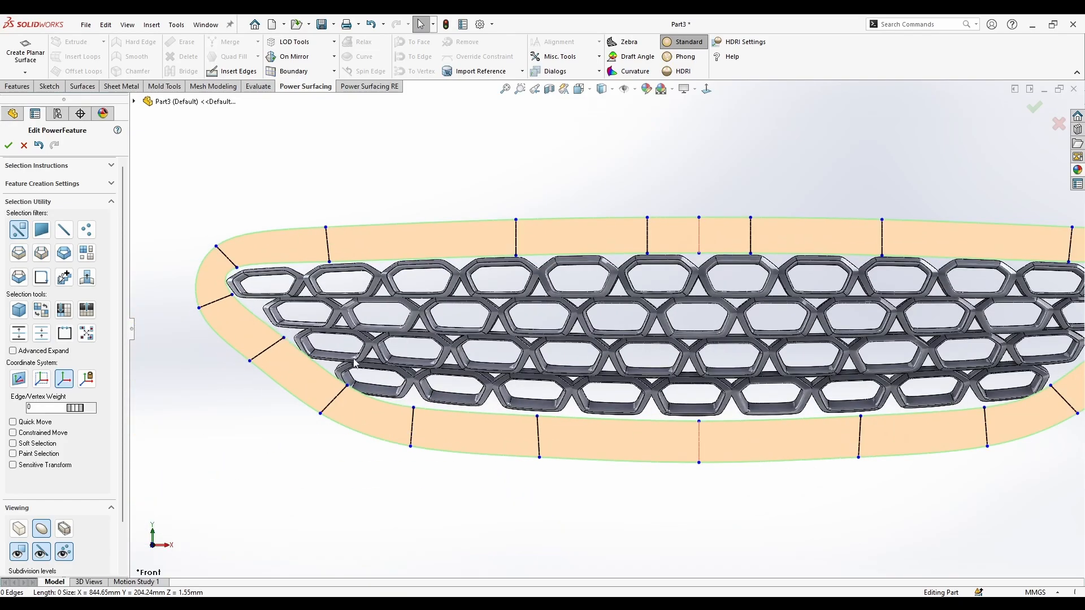
{"action": "scroll", "coordinate": [355, 363], "scroll_direction": "up", "scroll_amount": 3}
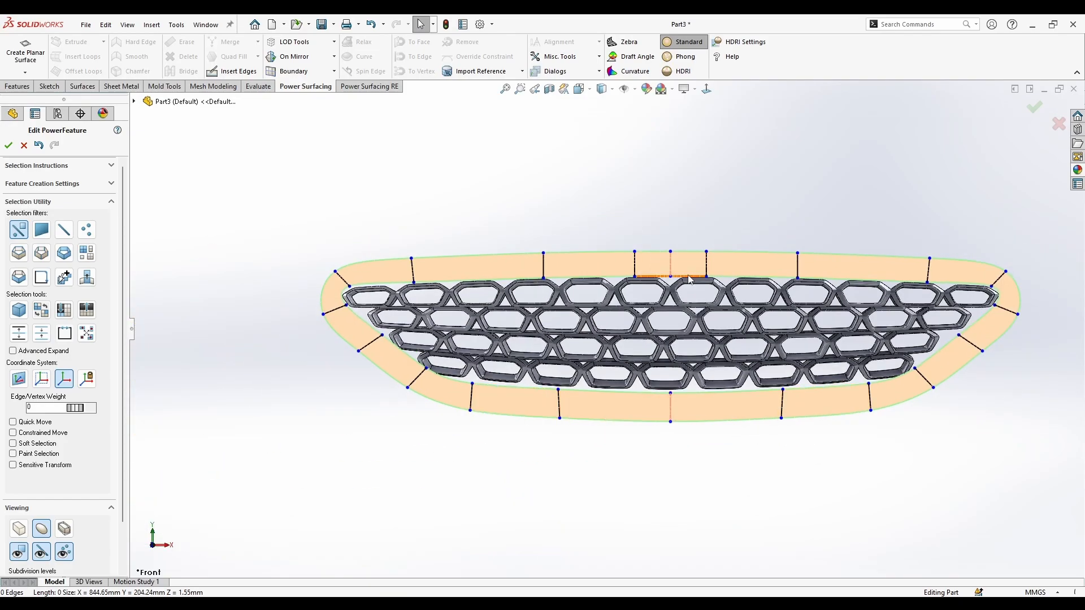
{"action": "key", "text": "s"}
{"action": "left_click", "coordinate": [841, 292]}
{"action": "left_click", "coordinate": [824, 279]}
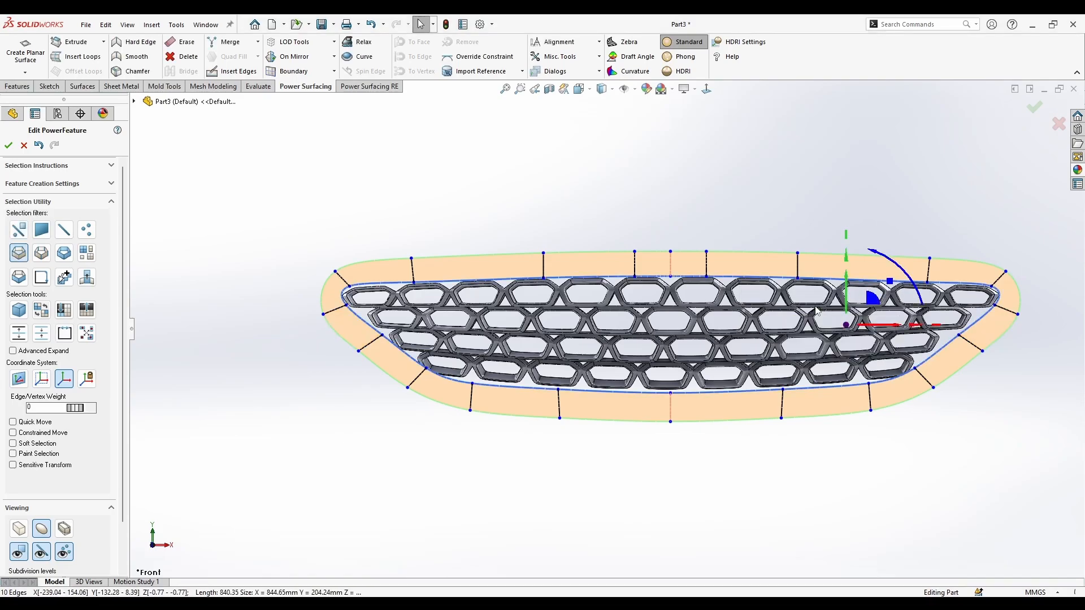
{"action": "key", "text": "ctrl+z"}
{"action": "left_click_drag", "start_coordinate": [847, 265], "coordinate": [859, 233]}
{"action": "scroll", "coordinate": [832, 351], "scroll_direction": "down", "scroll_amount": 1}
{"action": "left_click", "coordinate": [541, 516]}
Move the inner edges of the frame's slanted side section slightly outward, away from the lattice, to even out the band's width
{"action": "key", "text": "s"}
{"action": "left_click", "coordinate": [271, 317]}
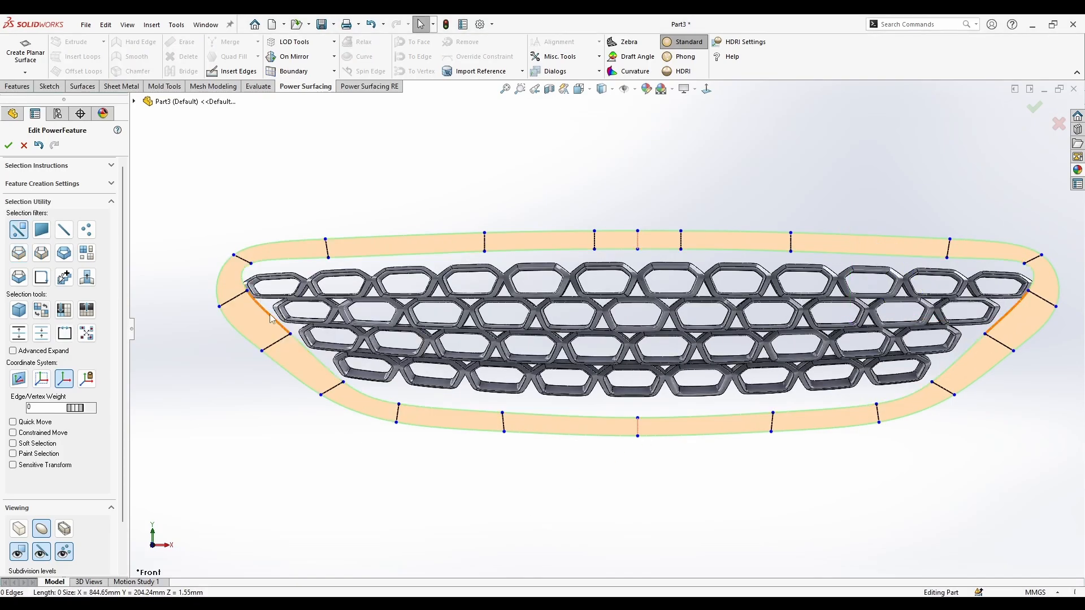
{"action": "left_click", "coordinate": [270, 315]}
{"action": "left_click", "coordinate": [302, 345], "text": "ctrl"}
{"action": "left_click_drag", "start_coordinate": [315, 312], "coordinate": [313, 319]}
{"action": "left_click", "coordinate": [290, 397]}
{"action": "left_click", "coordinate": [262, 324]}
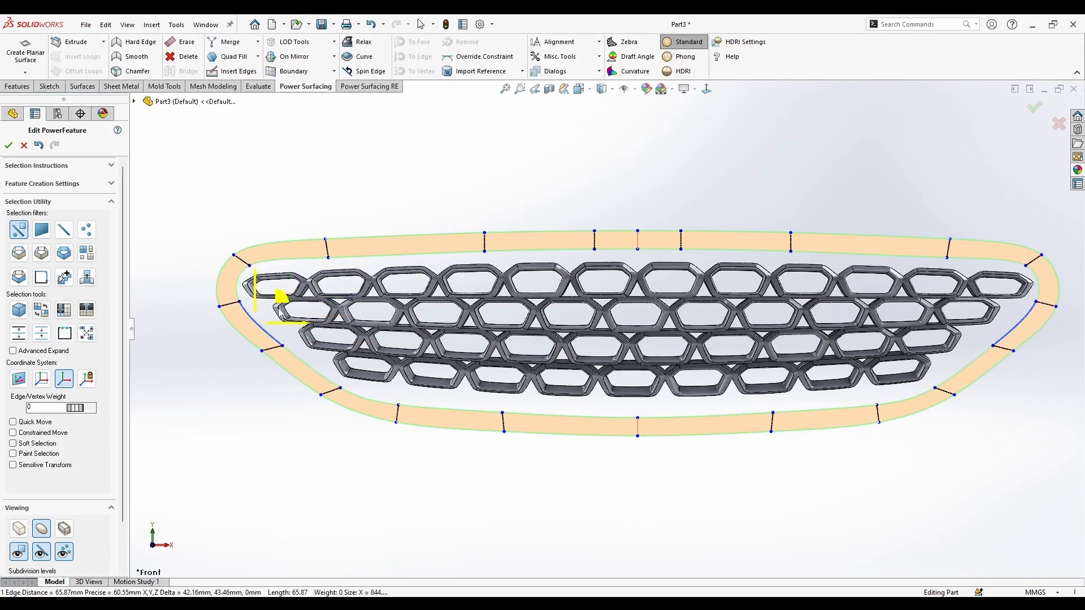
{"action": "key", "text": "Escape"}
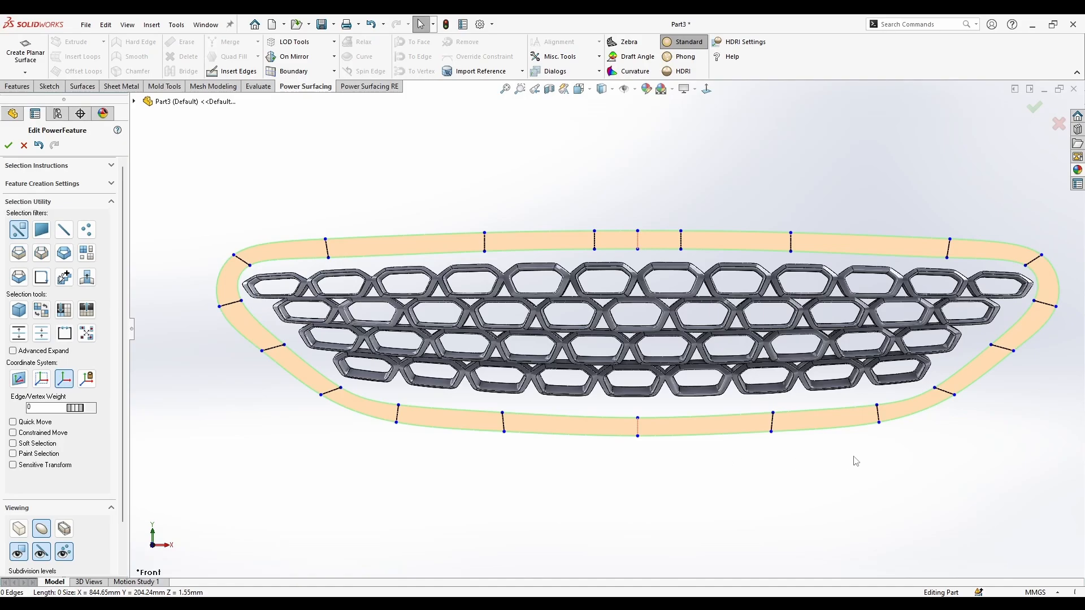
Raise the frame's bottom-row vertices for an overall height of about 189 mm, and move the lower corner edge up toward the lattice
{"action": "left_click_drag", "start_coordinate": [701, 448], "coordinate": [593, 403]}
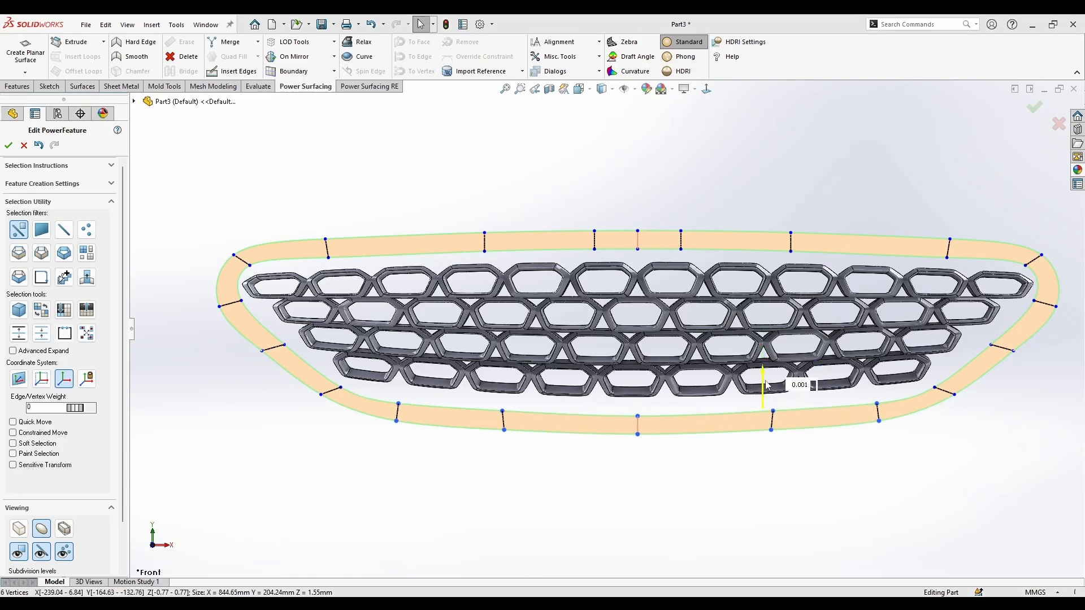
{"action": "left_click_drag", "start_coordinate": [766, 390], "coordinate": [771, 374]}
{"action": "left_click", "coordinate": [961, 420]}
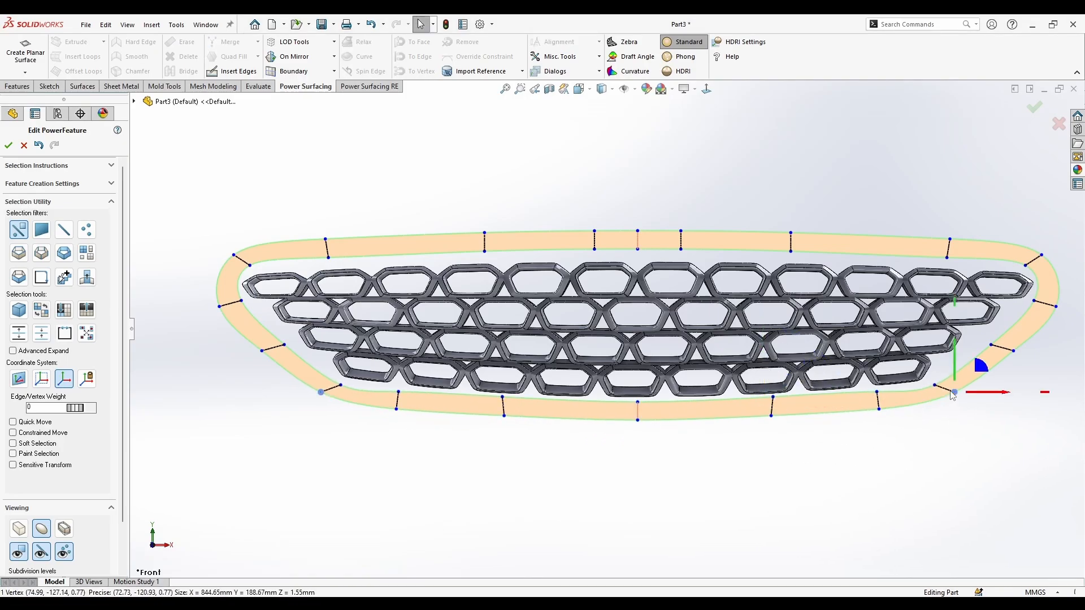
{"action": "left_click", "coordinate": [949, 394]}
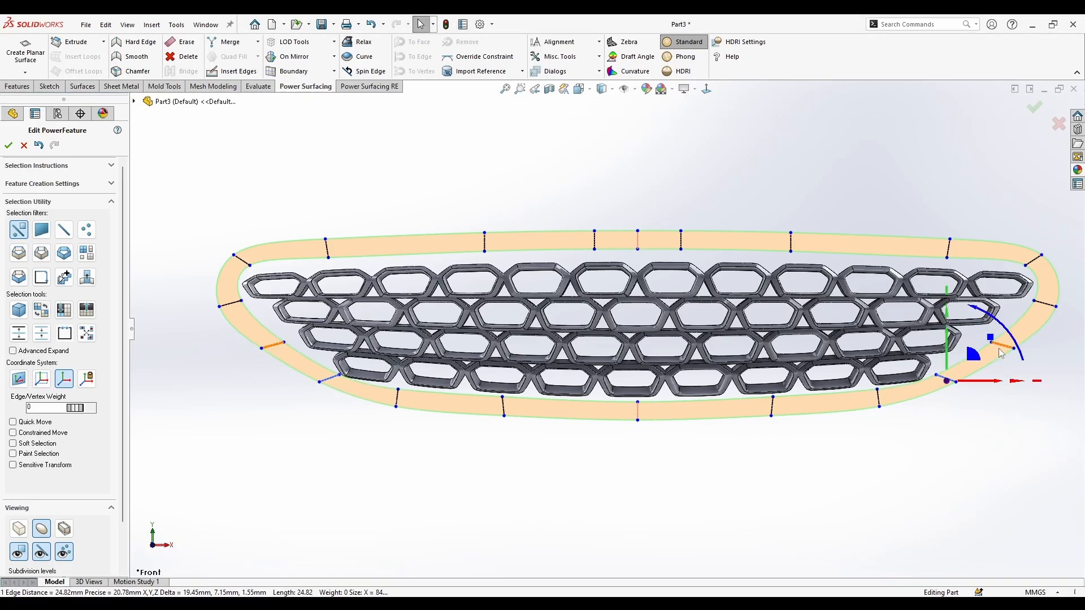
{"action": "left_click", "coordinate": [1009, 422]}
Fine-tune the lower corner's inner and outer vertices and the adjoining inner edge so the band follows the lattice
{"action": "scroll", "coordinate": [1005, 365], "scroll_direction": "down", "scroll_amount": 2}
{"action": "left_click", "coordinate": [905, 379]}
{"action": "left_click_drag", "start_coordinate": [938, 348], "coordinate": [953, 338]}
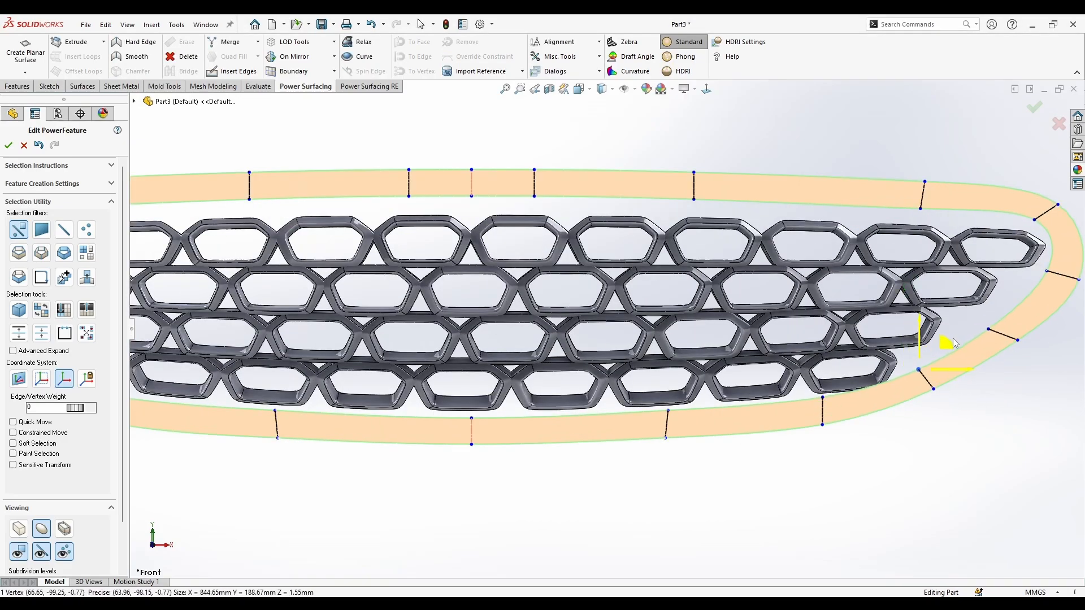
{"action": "left_click_drag", "start_coordinate": [877, 377], "coordinate": [878, 380]}
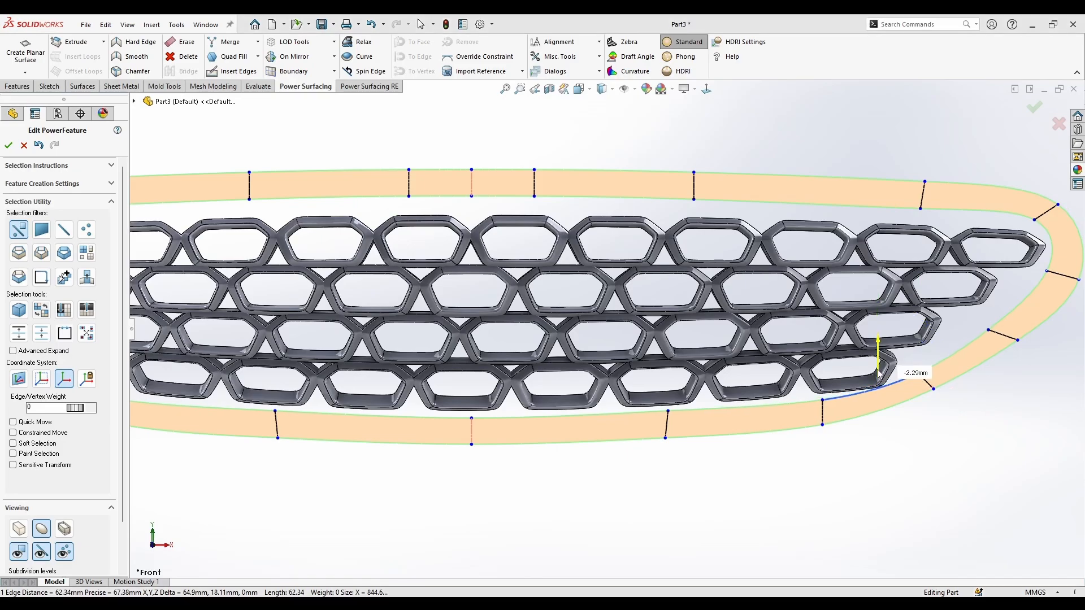
{"action": "left_click", "coordinate": [936, 438]}
{"action": "left_click", "coordinate": [928, 391]}
{"action": "left_click", "coordinate": [934, 389]}
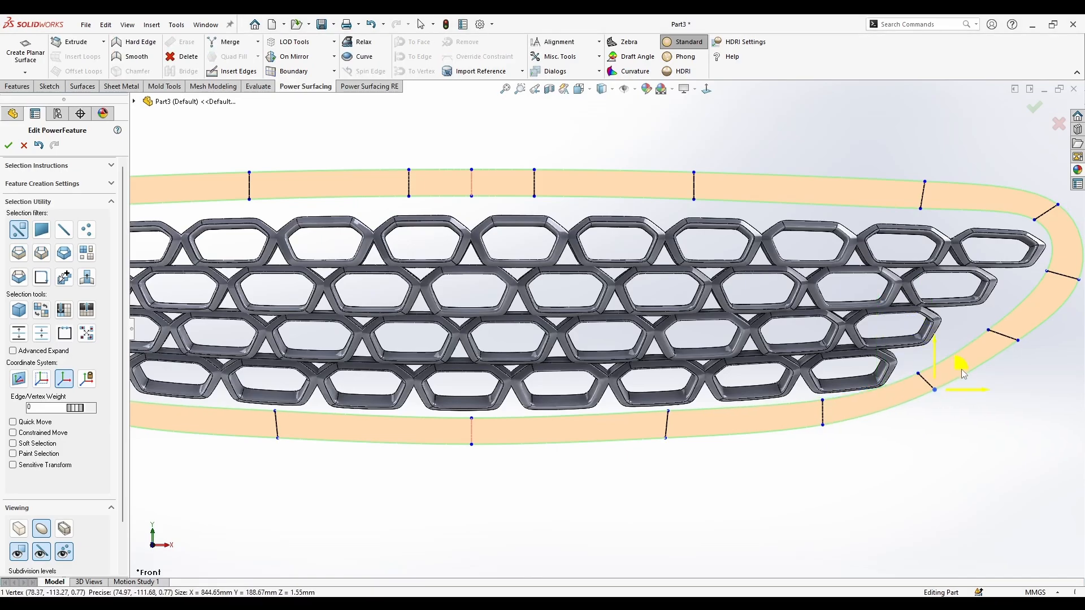
{"action": "left_click", "coordinate": [1019, 340]}
{"action": "scroll", "coordinate": [962, 426], "scroll_direction": "up", "scroll_amount": 3}
{"action": "key", "text": "Escape"}
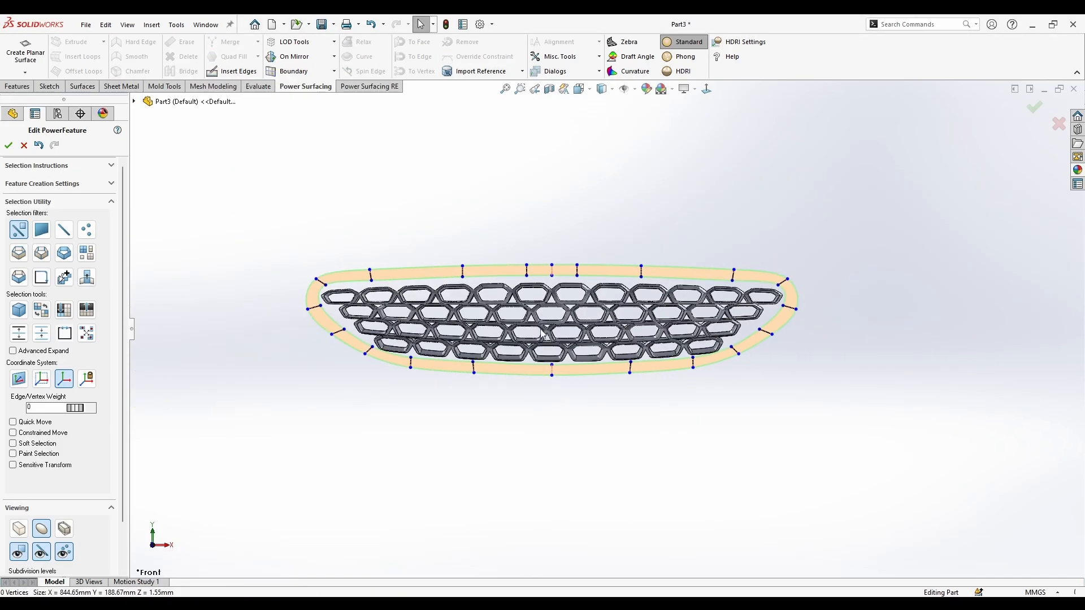
Sharpen the frame's upper corner by giving its cross edge a weight of 32
{"action": "left_click", "coordinate": [866, 270]}
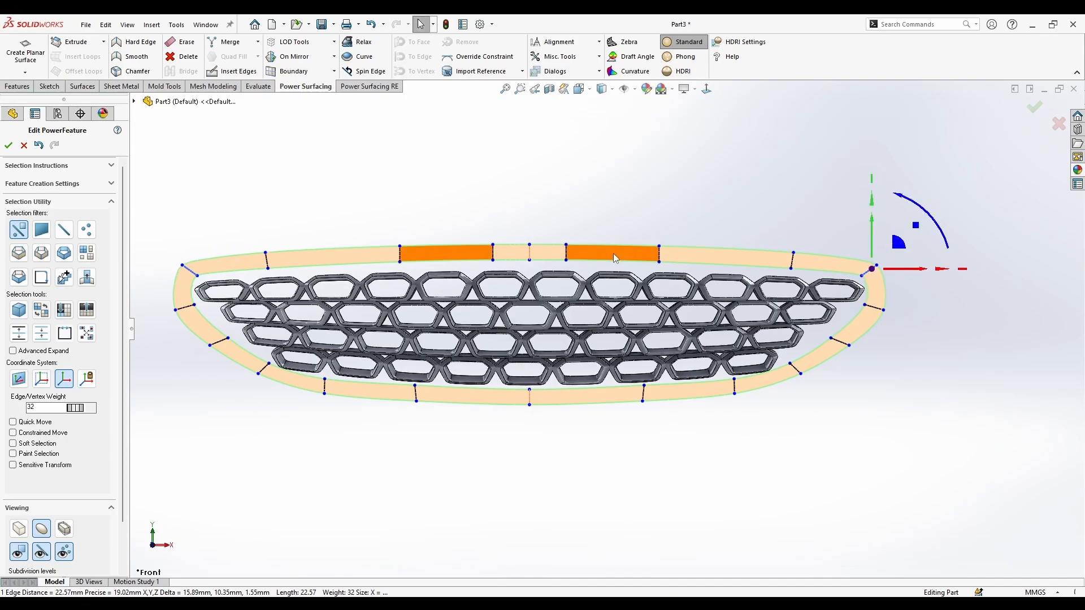
{"action": "scroll", "coordinate": [915, 249], "scroll_direction": "up", "scroll_amount": 3}
Try reshaping the slanted section below the upper corner by moving its cross edges, and undo those edits
{"action": "left_click", "coordinate": [792, 406]}
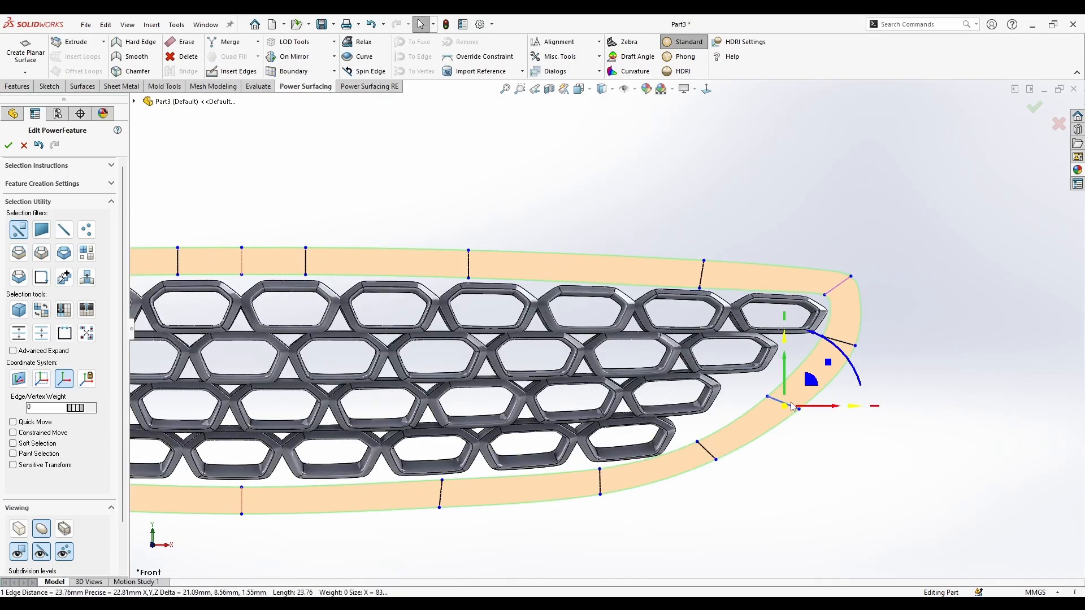
{"action": "key", "text": "ctrl+z"}
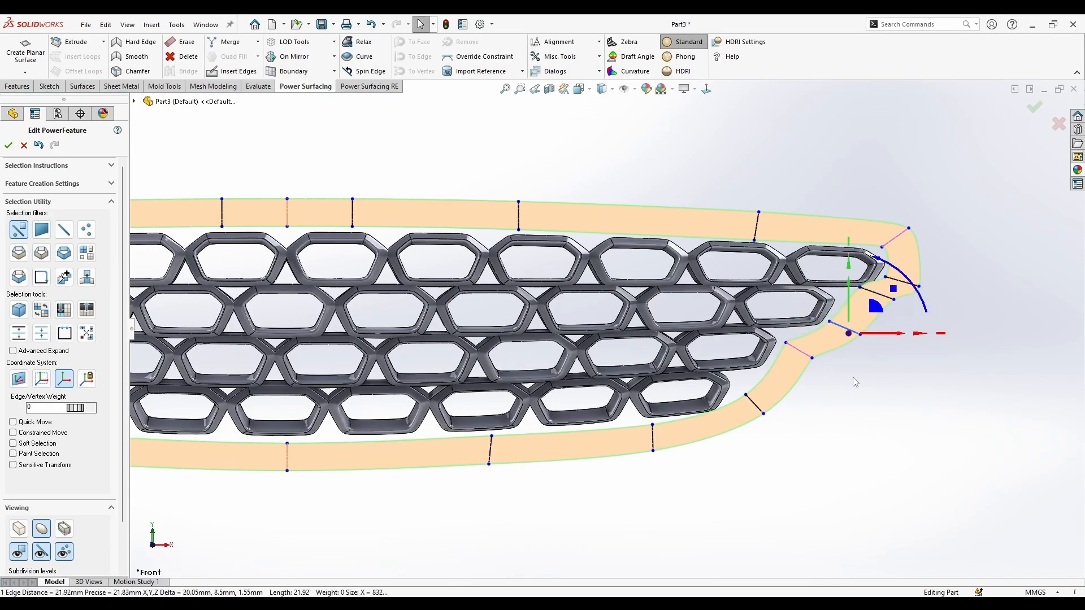
{"action": "key", "text": "ctrl+z"}
{"action": "key", "text": "ctrl+z"}
{"action": "key", "text": "ctrl+z"}
{"action": "key", "text": "ctrl+z"}
{"action": "key", "text": "ctrl+z"}
{"action": "key", "text": "ctrl+z"}
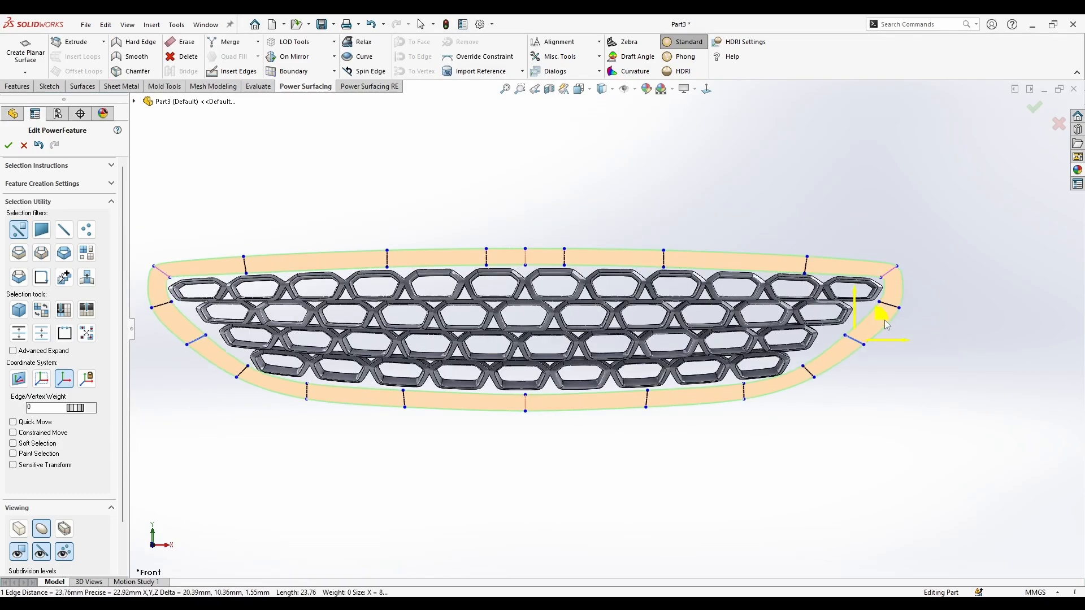
Nudge the cross edge on the slanted section below the upper corner to smooth the outline
{"action": "left_click_drag", "start_coordinate": [900, 293], "coordinate": [903, 292]}
{"action": "scroll", "coordinate": [899, 293], "scroll_direction": "down", "scroll_amount": 2}
{"action": "right_click", "coordinate": [576, 377]}
{"action": "left_click", "coordinate": [603, 358]}
In the top view, bend all frame edges from the centreline to the outer end by about 20.3° to match the lattice's curvature
{"action": "left_click", "coordinate": [388, 282]}
{"action": "middle_click_drag", "start_coordinate": [388, 282], "coordinate": [344, 282]}
{"action": "scroll", "coordinate": [635, 160], "scroll_direction": "down", "scroll_amount": 2}
{"action": "left_click", "coordinate": [635, 160]}
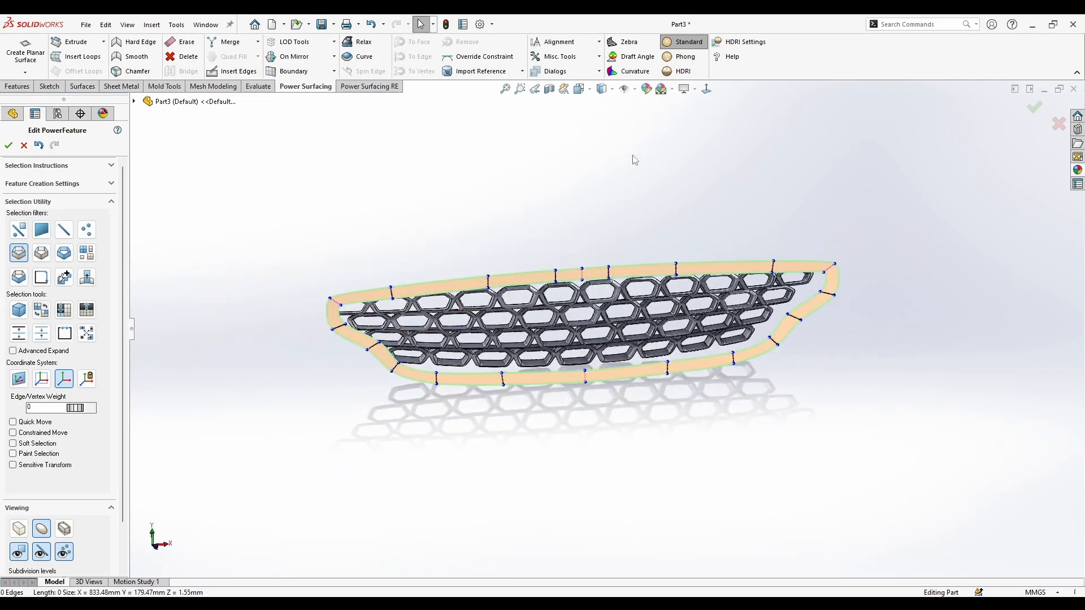
{"action": "left_click", "coordinate": [596, 120]}
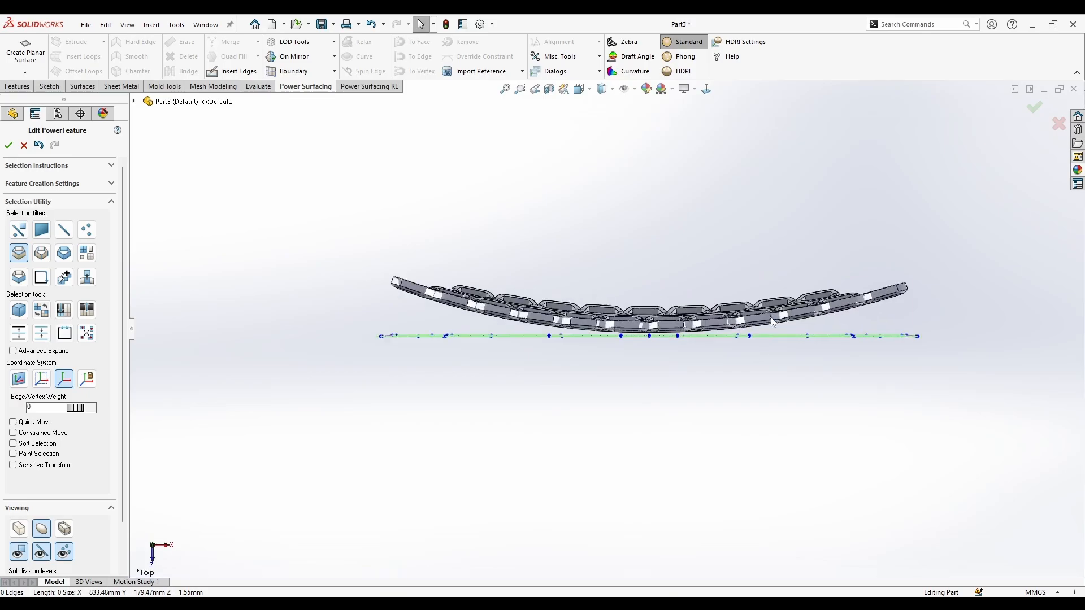
{"action": "left_click_drag", "start_coordinate": [988, 445], "coordinate": [291, 286]}
{"action": "left_click_drag", "start_coordinate": [784, 389], "coordinate": [792, 389]}
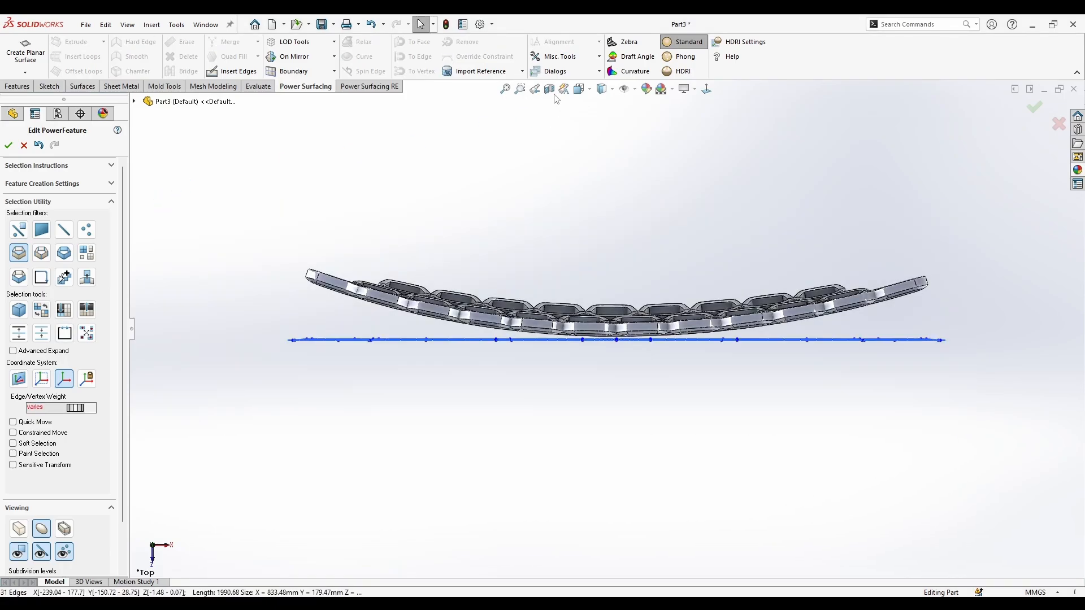
{"action": "left_click", "coordinate": [557, 56]}
{"action": "left_click", "coordinate": [555, 98]}
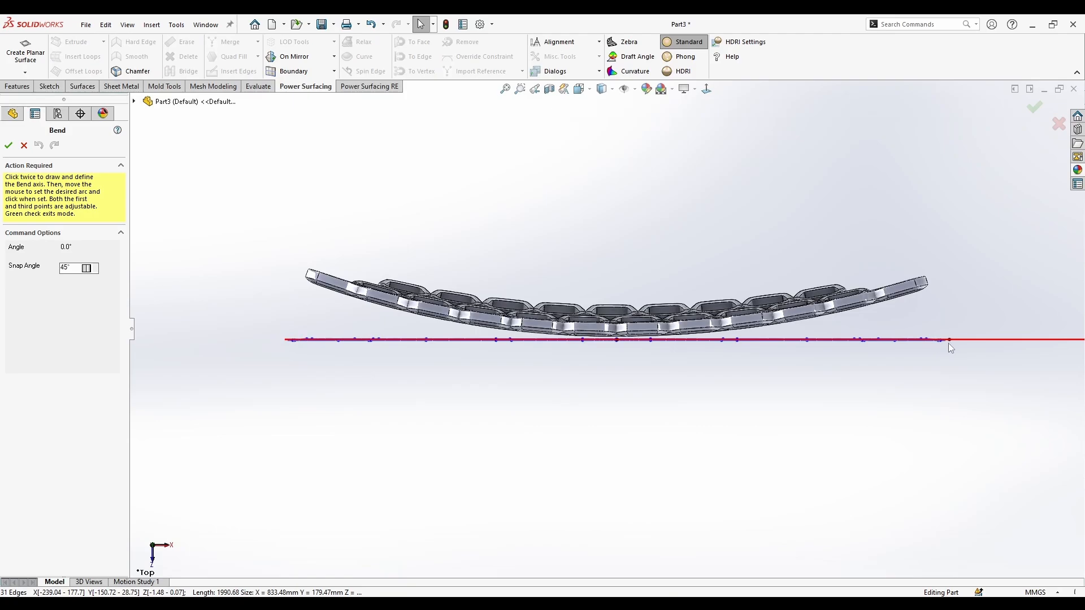
{"action": "left_click", "coordinate": [947, 343]}
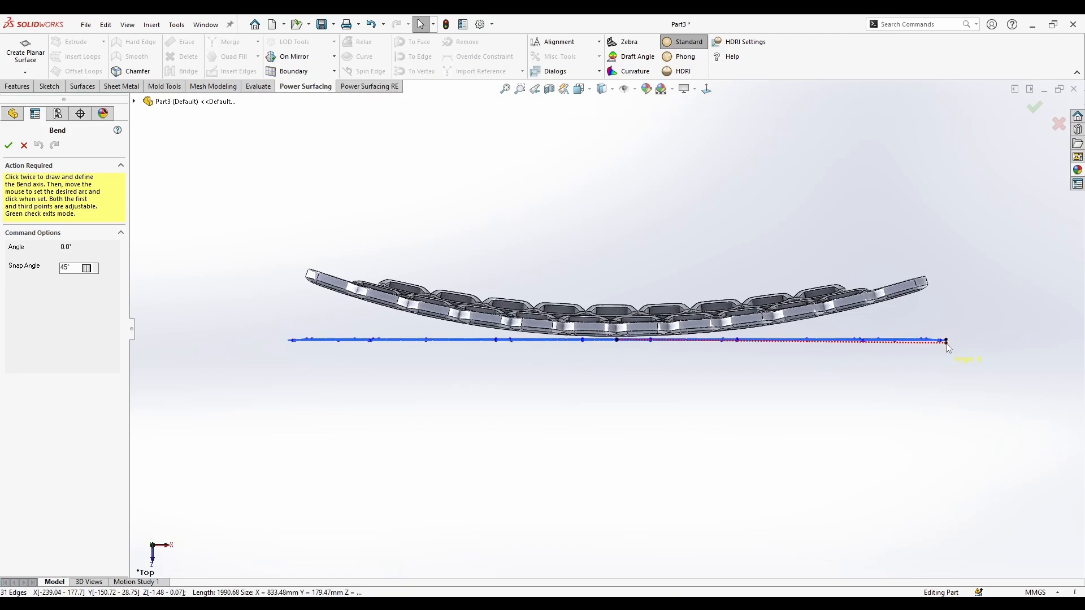
{"action": "left_click", "coordinate": [941, 287]}
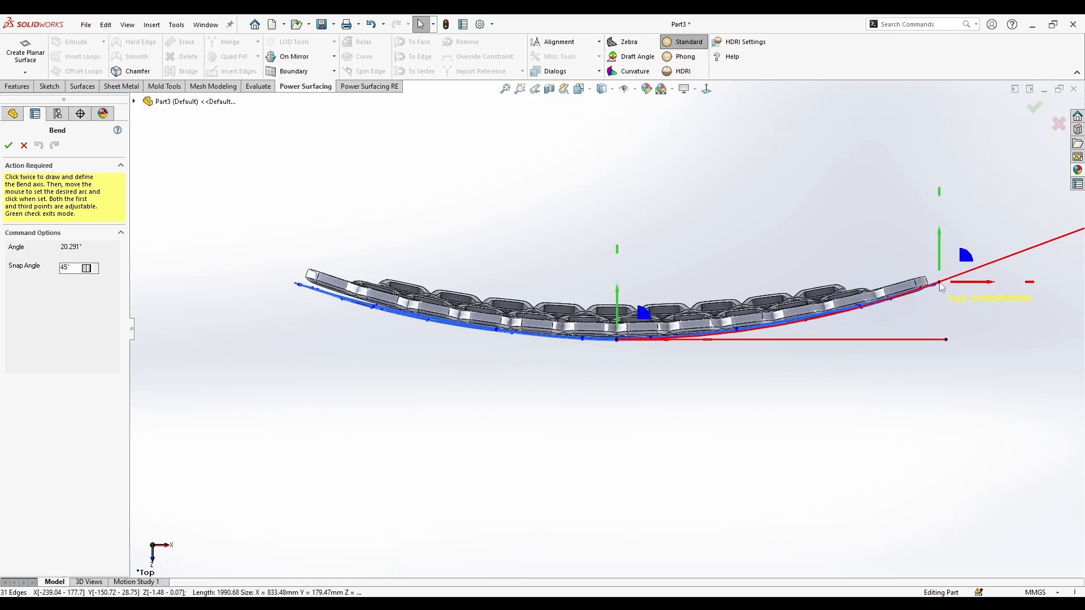
{"action": "key", "text": "Return"}
In the right view, bend the whole frame by 45° along a vertical axis line from its upper edge to its lower edge
{"action": "left_click_drag", "start_coordinate": [785, 348], "coordinate": [785, 348]}
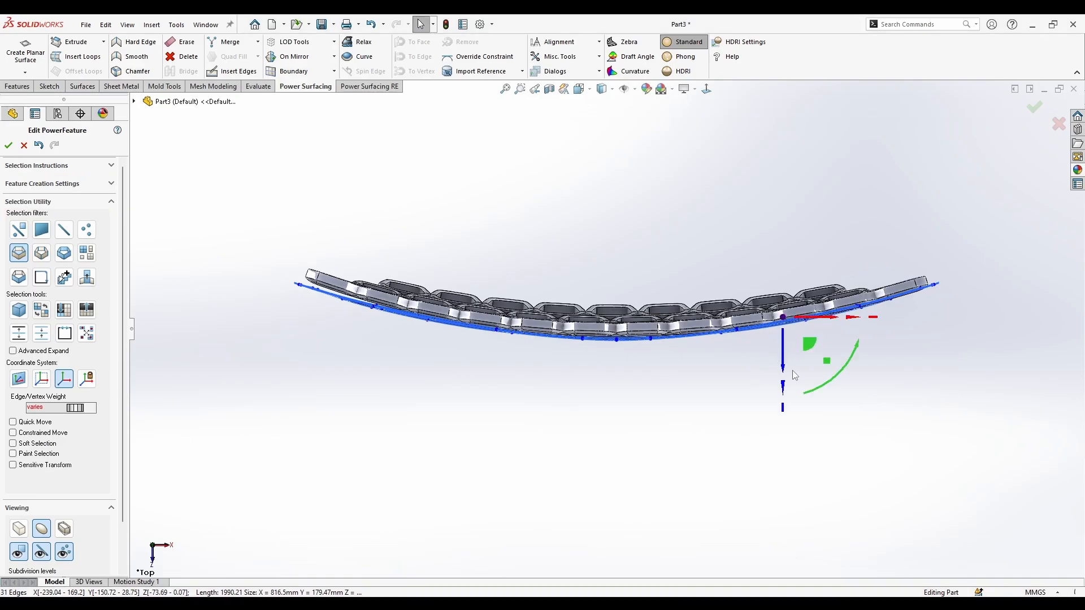
{"action": "left_click_drag", "start_coordinate": [830, 386], "coordinate": [829, 383]}
{"action": "middle_click_drag", "start_coordinate": [746, 405], "coordinate": [654, 217]}
{"action": "left_click", "coordinate": [654, 217]}
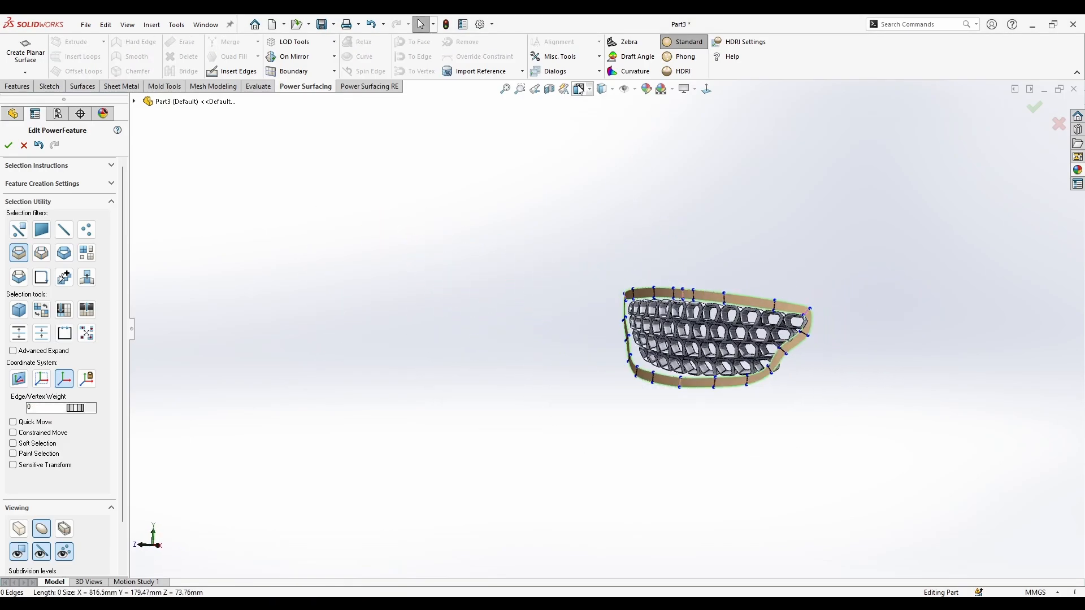
{"action": "left_click", "coordinate": [612, 136]}
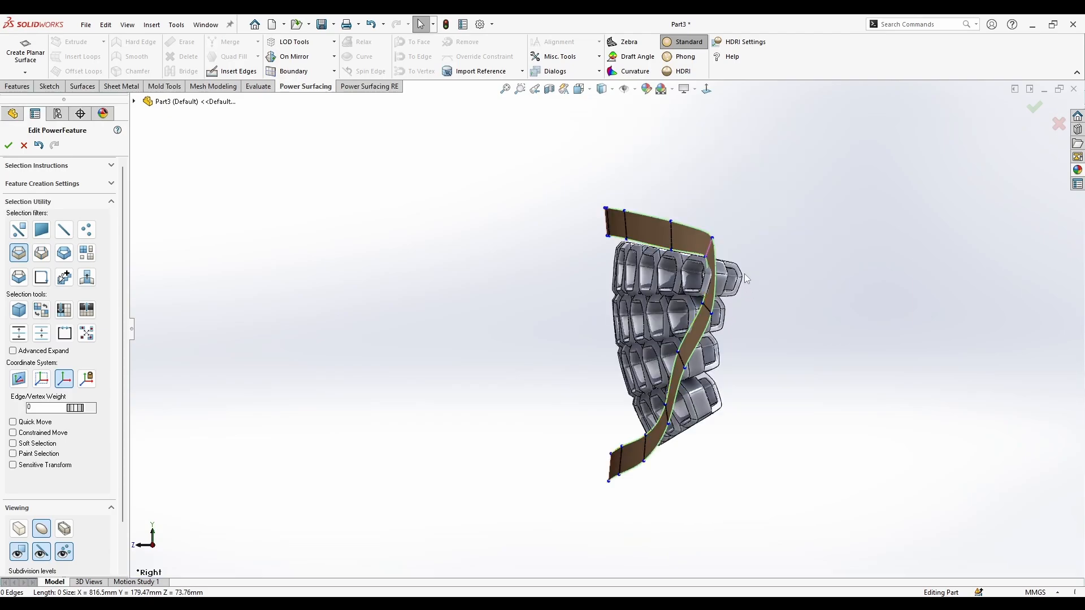
{"action": "left_click_drag", "start_coordinate": [455, 152], "coordinate": [851, 489]}
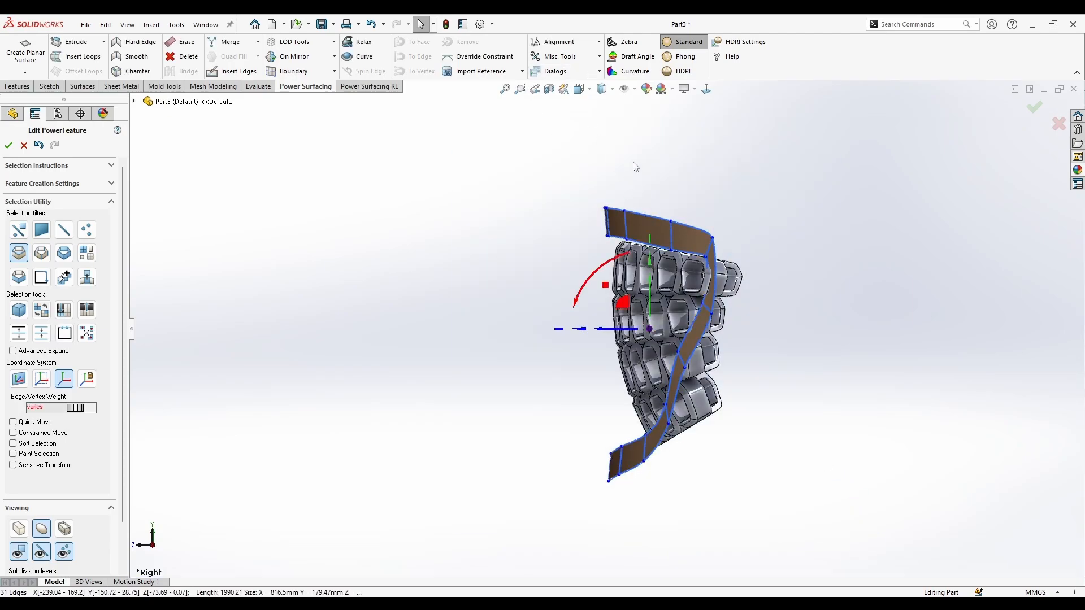
{"action": "left_click", "coordinate": [577, 60]}
{"action": "left_click", "coordinate": [555, 97]}
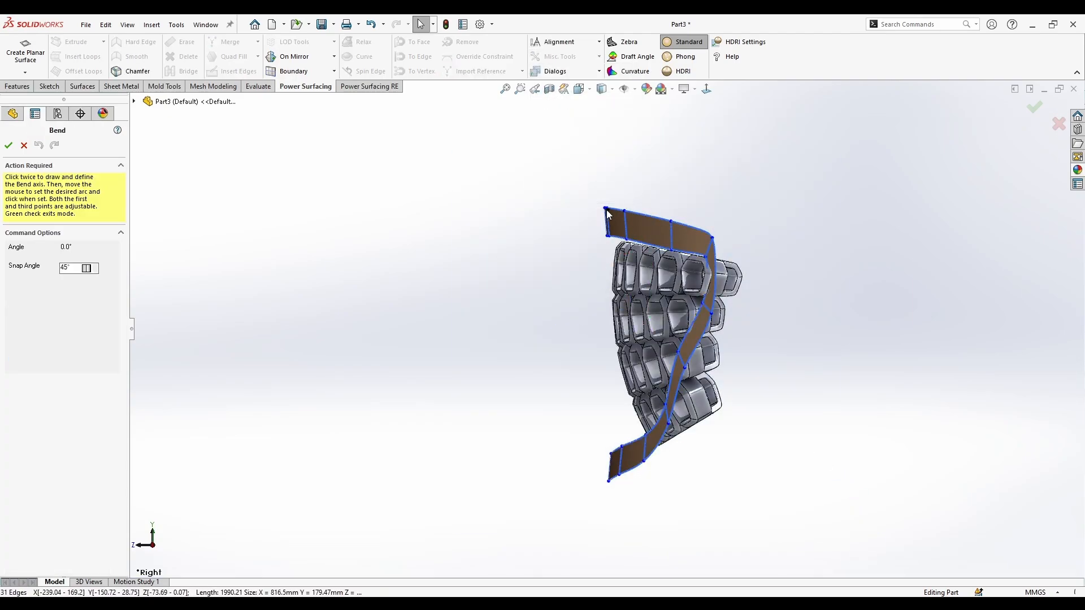
{"action": "left_click", "coordinate": [610, 485]}
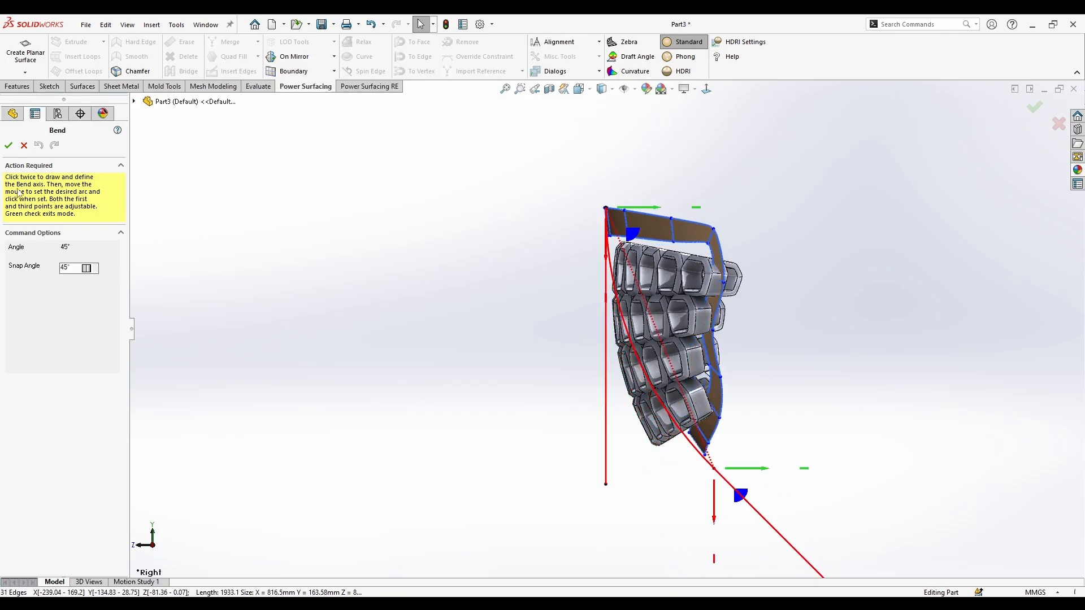
{"action": "left_click", "coordinate": [8, 146]}
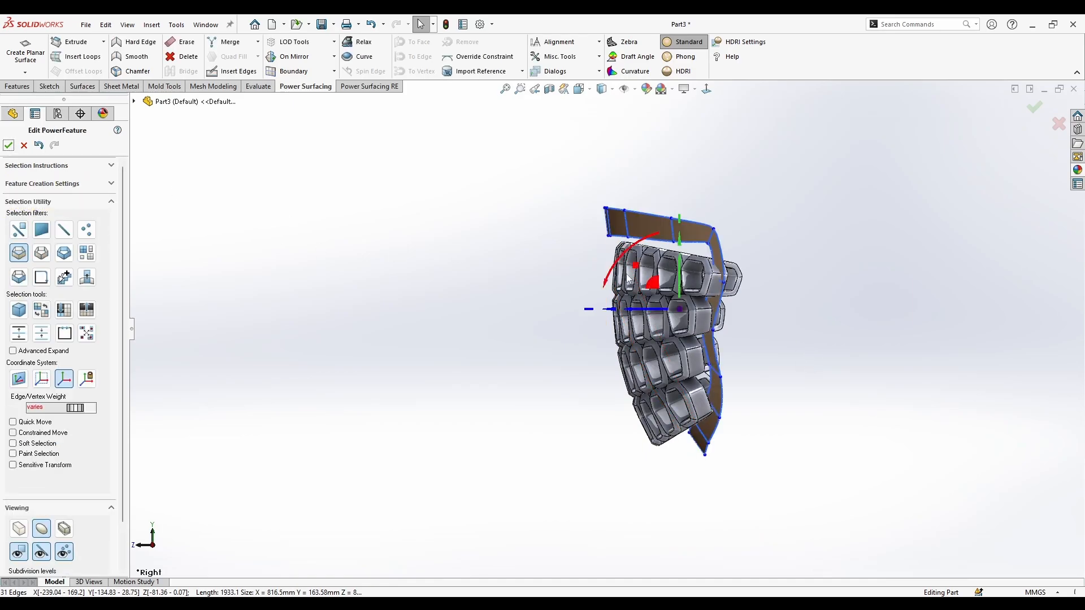
Rotate the whole bent frame about the X axis to align its tilt with the lattice
{"action": "left_click_drag", "start_coordinate": [617, 275], "coordinate": [643, 306]}
{"action": "middle_click_drag", "start_coordinate": [644, 309], "coordinate": [661, 424]}
{"action": "scroll", "coordinate": [666, 339], "scroll_direction": "up", "scroll_amount": 4}
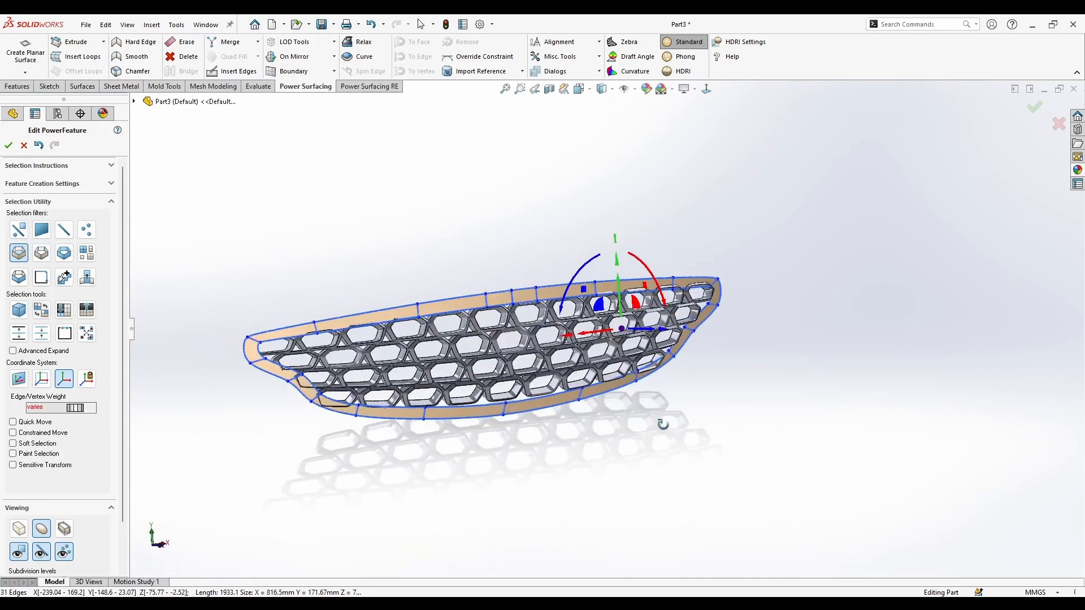
{"action": "scroll", "coordinate": [618, 361], "scroll_direction": "down", "scroll_amount": 4}
{"action": "middle_click_drag", "start_coordinate": [618, 362], "coordinate": [686, 133]}
{"action": "left_click", "coordinate": [685, 134]}
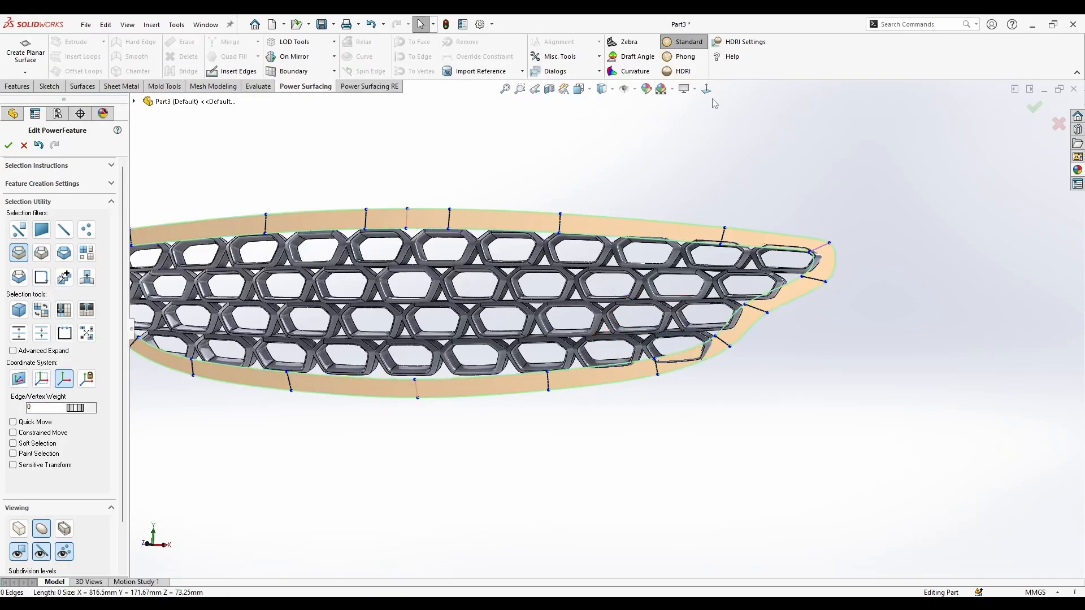
Scale all frame edges up in the front view to an overall size of about 834 by 202 mm around the lattice
{"action": "left_click", "coordinate": [706, 89]}
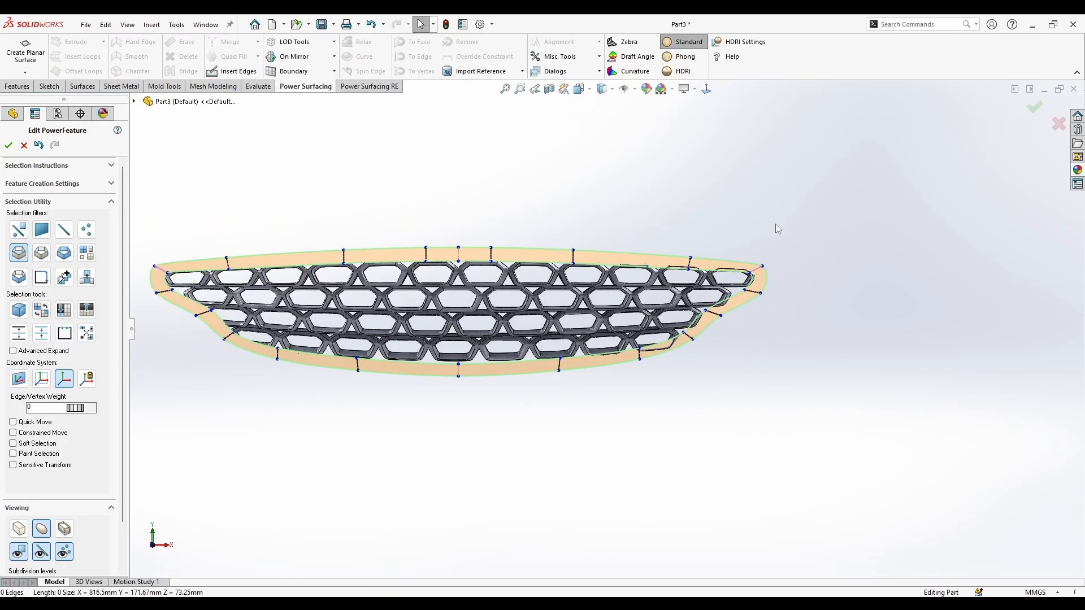
{"action": "left_click_drag", "start_coordinate": [836, 171], "coordinate": [102, 468]}
{"action": "scroll", "coordinate": [488, 294], "scroll_direction": "up", "scroll_amount": 2}
{"action": "scroll", "coordinate": [551, 287], "scroll_direction": "down", "scroll_amount": 2}
{"action": "left_click_drag", "start_coordinate": [675, 311], "coordinate": [679, 297]}
{"action": "left_click_drag", "start_coordinate": [679, 245], "coordinate": [684, 212]}
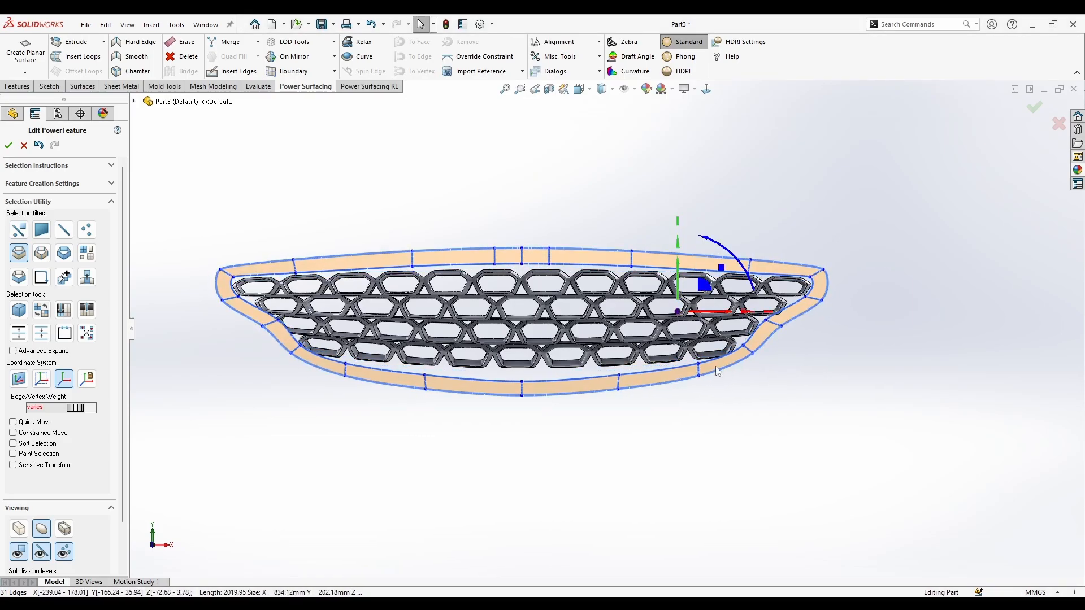
In the front view, raise the frame's lower centre to an overall height of about 188 mm and fit the lower side edge to the lattice
{"action": "left_click", "coordinate": [546, 433]}
{"action": "left_click_drag", "start_coordinate": [537, 424], "coordinate": [526, 362]}
{"action": "left_click", "coordinate": [559, 400]}
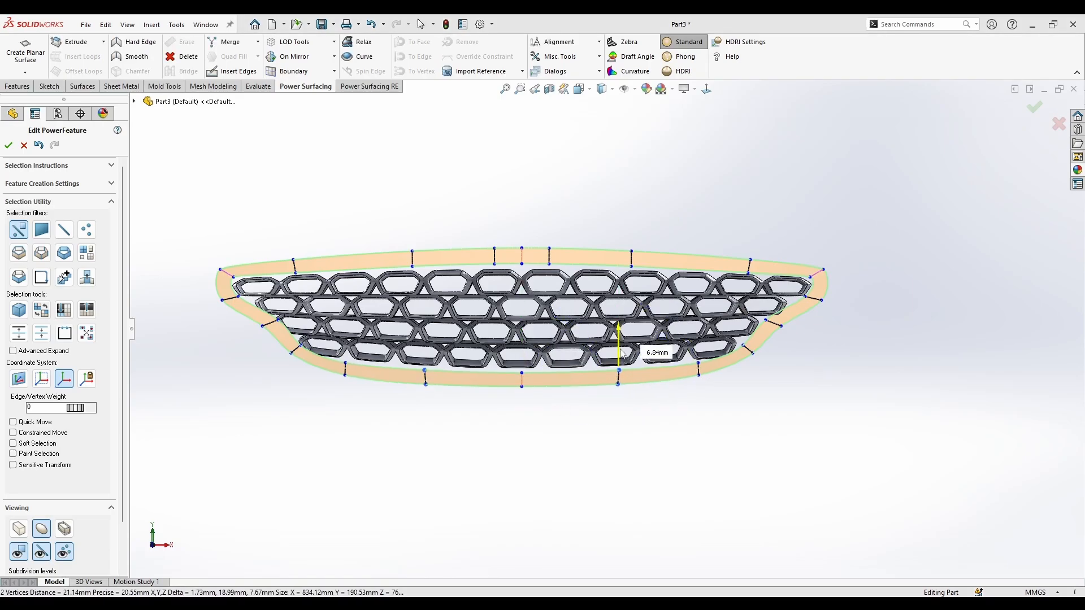
{"action": "scroll", "coordinate": [755, 345], "scroll_direction": "down", "scroll_amount": 2}
{"action": "left_click", "coordinate": [753, 344]}
{"action": "scroll", "coordinate": [758, 292], "scroll_direction": "down", "scroll_amount": 2}
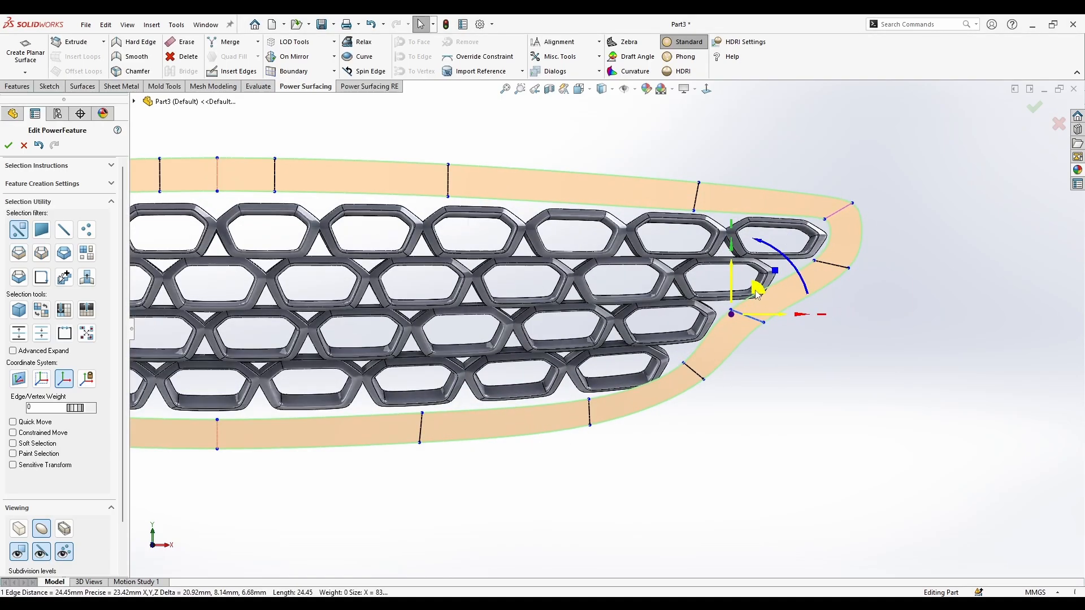
{"action": "left_click", "coordinate": [791, 271]}
{"action": "scroll", "coordinate": [602, 328], "scroll_direction": "up", "scroll_amount": 5}
{"action": "scroll", "coordinate": [265, 317], "scroll_direction": "down", "scroll_amount": 1}
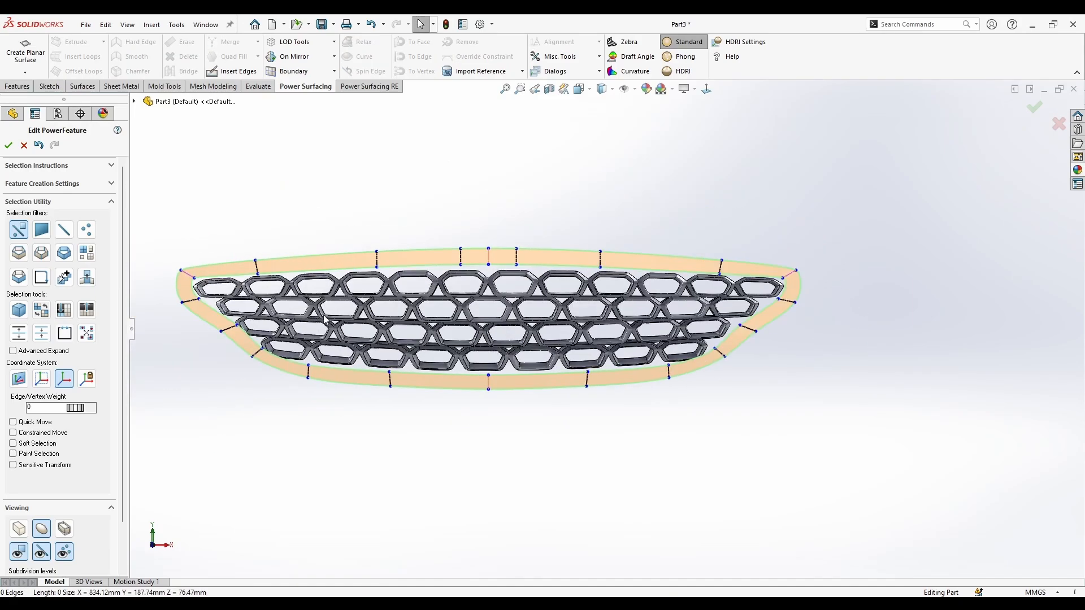
In the top view, select all frame faces and move them along Z to sit against the lattice's curved front
{"action": "middle_click_drag", "start_coordinate": [438, 378], "coordinate": [677, 308]}
{"action": "key", "text": "ctrl+1"}
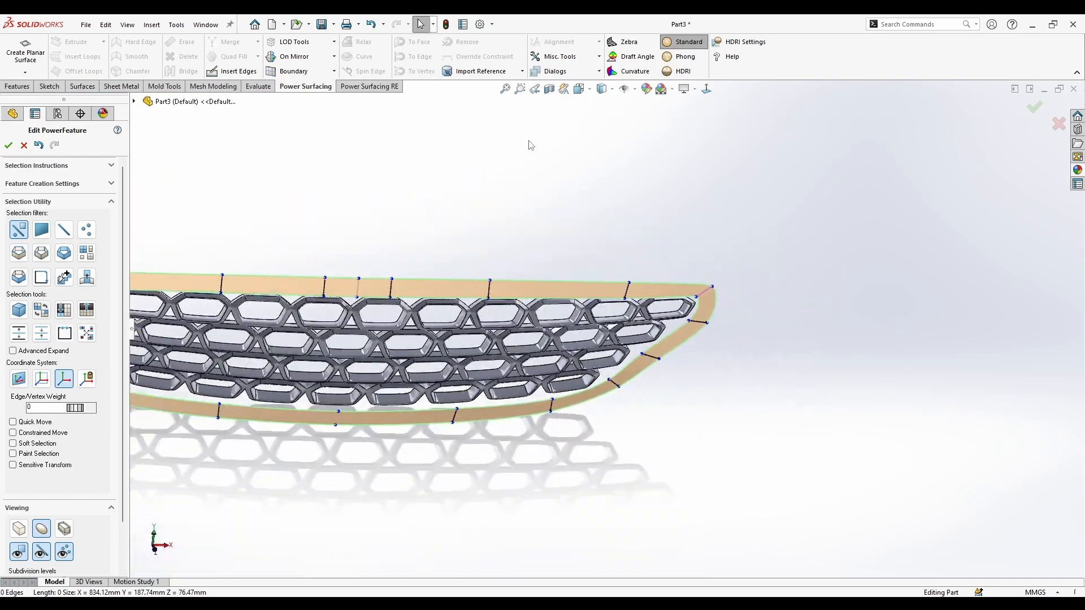
{"action": "left_click", "coordinate": [580, 88]}
{"action": "key", "text": "ctrl+5"}
{"action": "scroll", "coordinate": [513, 361], "scroll_direction": "down", "scroll_amount": 4}
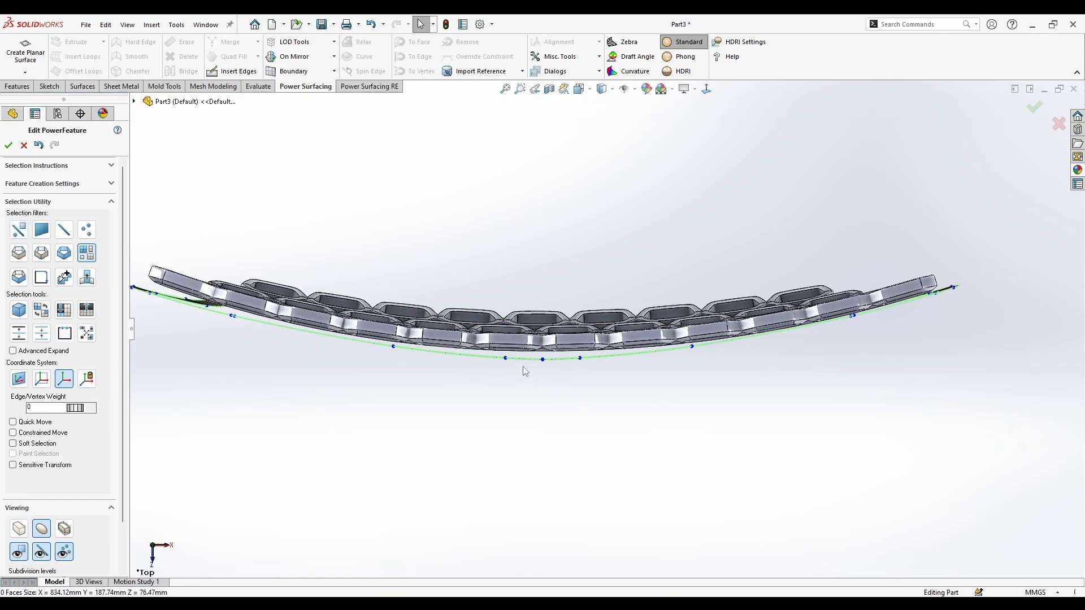
{"action": "scroll", "coordinate": [600, 322], "scroll_direction": "up", "scroll_amount": 3}
{"action": "left_click_drag", "start_coordinate": [836, 258], "coordinate": [214, 407]}
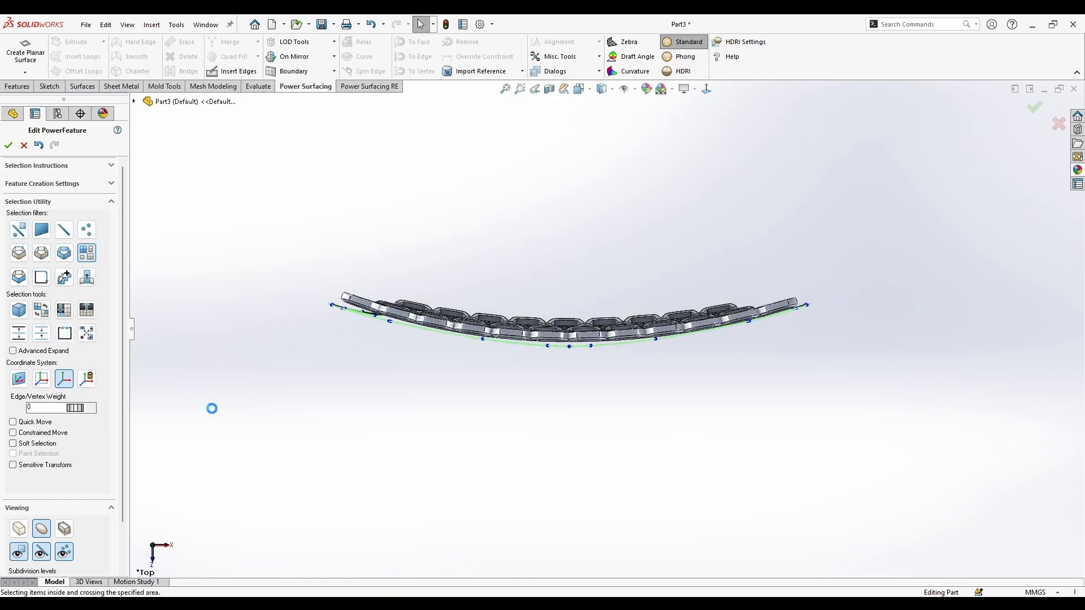
{"action": "scroll", "coordinate": [546, 296], "scroll_direction": "down", "scroll_amount": 4}
{"action": "scroll", "coordinate": [639, 350], "scroll_direction": "up", "scroll_amount": 2}
{"action": "left_click_drag", "start_coordinate": [823, 370], "coordinate": [830, 382]}
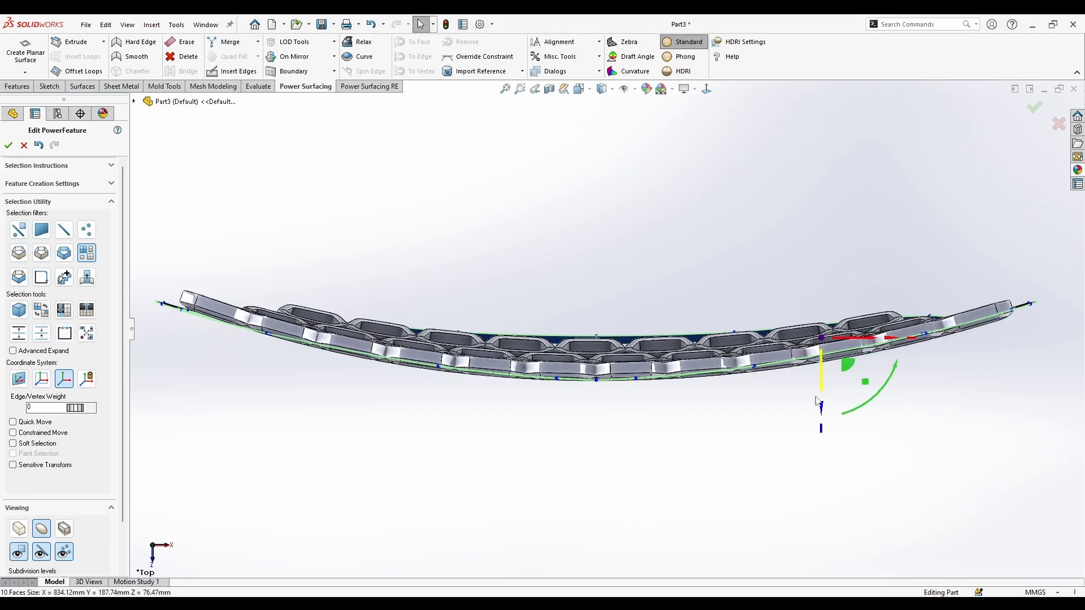
{"action": "left_click", "coordinate": [836, 376]}
Select the 18 off-centre frame vertices and shift them slightly forward along Z, clear of the lattice
{"action": "scroll", "coordinate": [836, 376], "scroll_direction": "up", "scroll_amount": 2}
{"action": "left_click_drag", "start_coordinate": [1004, 272], "coordinate": [615, 481]}
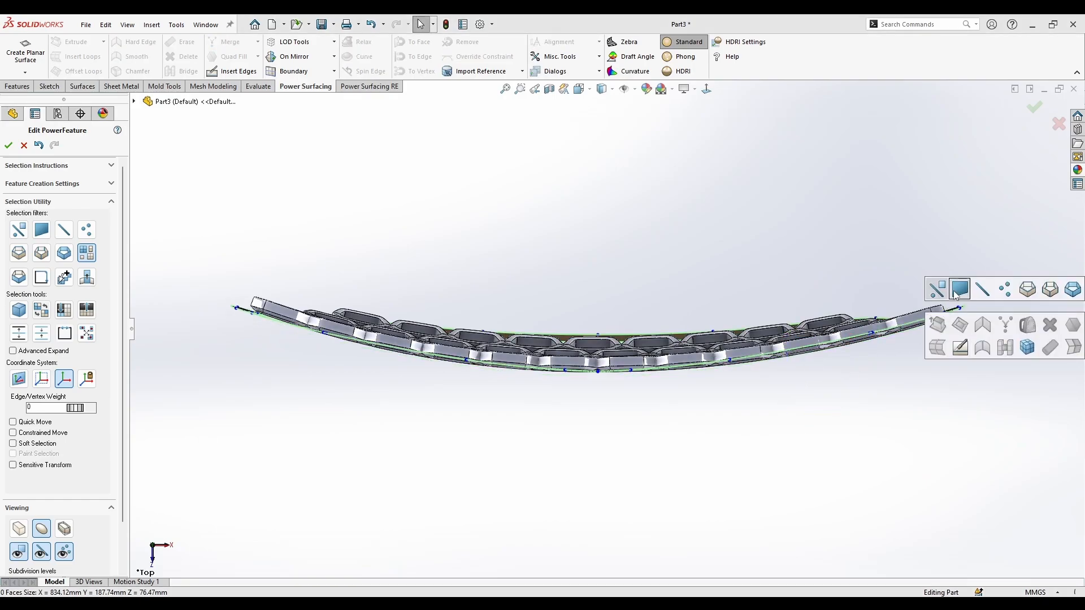
{"action": "left_click_drag", "start_coordinate": [992, 251], "coordinate": [622, 466]}
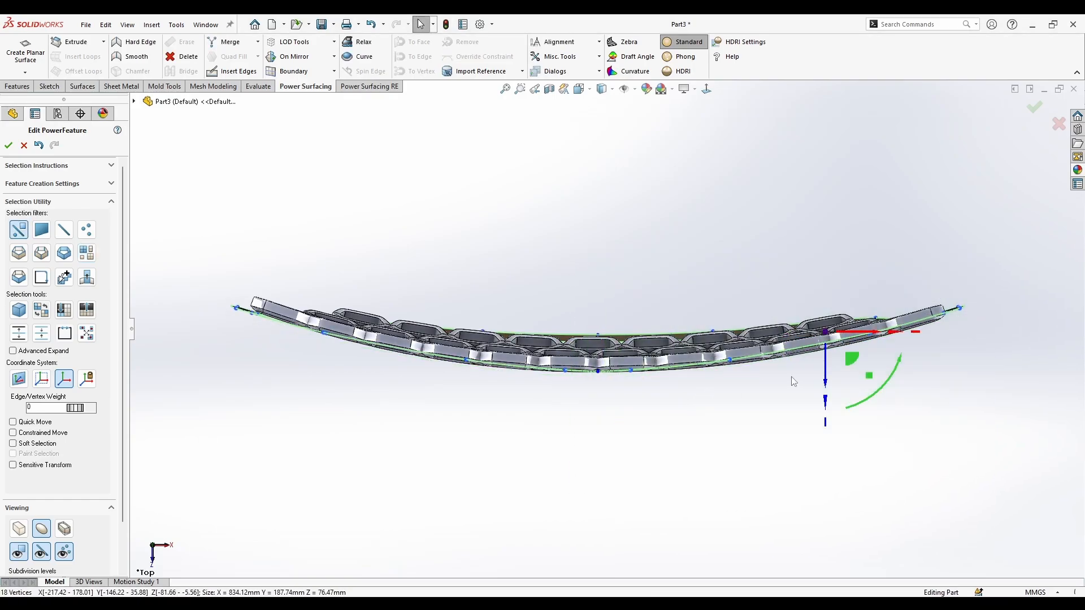
{"action": "left_click_drag", "start_coordinate": [825, 370], "coordinate": [832, 382]}
{"action": "left_click", "coordinate": [625, 388]}
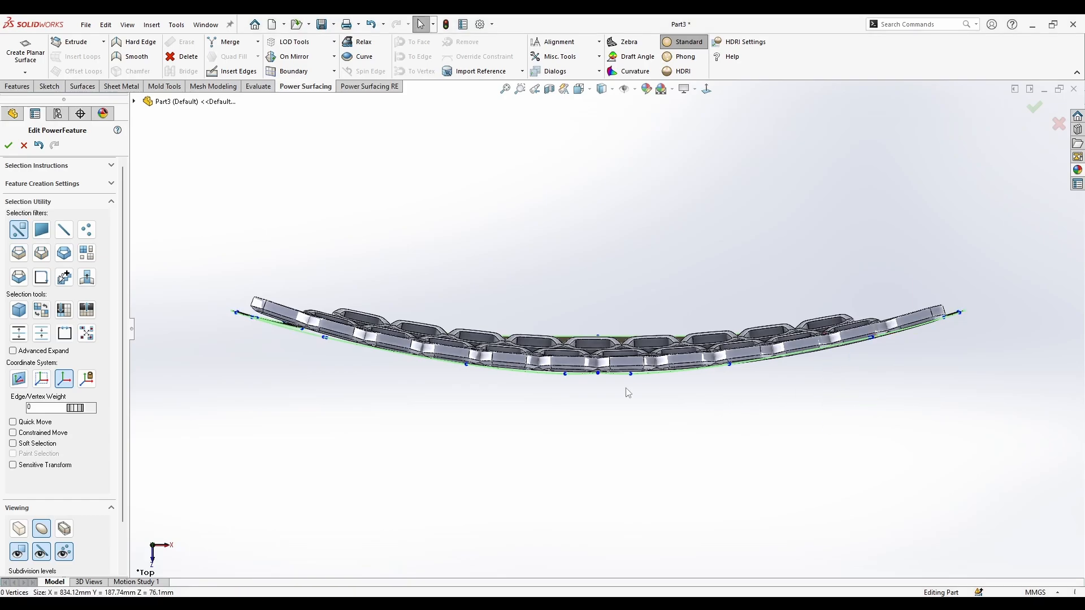
Select the four vertices on the frame's centreline and adjust them along Z to follow the curve
{"action": "scroll", "coordinate": [640, 362], "scroll_direction": "down", "scroll_amount": 4}
{"action": "left_click_drag", "start_coordinate": [637, 343], "coordinate": [645, 347]}
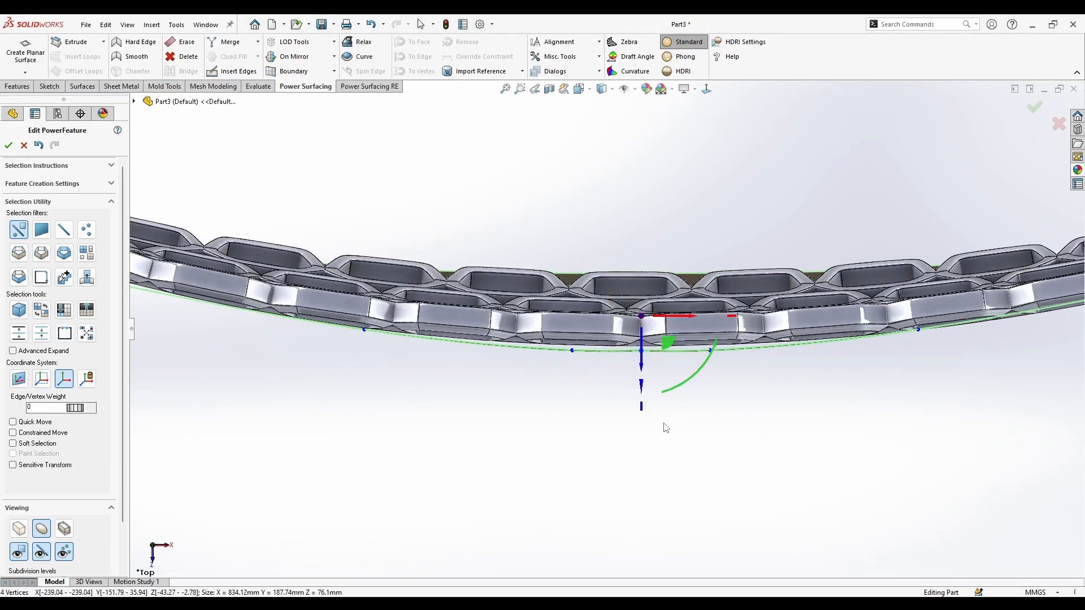
{"action": "left_click", "coordinate": [666, 429]}
{"action": "scroll", "coordinate": [692, 441], "scroll_direction": "up", "scroll_amount": 3}
Adjust the cross edges near the frame's centreline along Z on the upper and lower bands, one edge at a time
{"action": "middle_click_drag", "start_coordinate": [732, 402], "coordinate": [659, 305]}
{"action": "middle_click_drag", "start_coordinate": [661, 384], "coordinate": [607, 305]}
{"action": "left_click", "coordinate": [611, 316]}
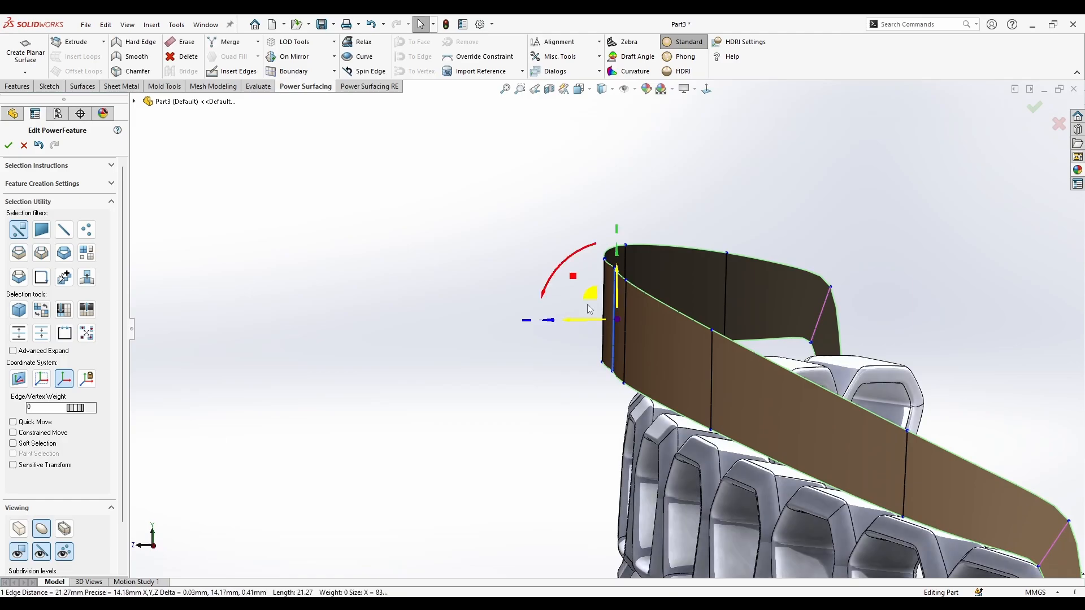
{"action": "left_click_drag", "start_coordinate": [565, 320], "coordinate": [568, 326]}
{"action": "middle_click_drag", "start_coordinate": [592, 363], "coordinate": [609, 511]}
{"action": "left_click", "coordinate": [616, 472]}
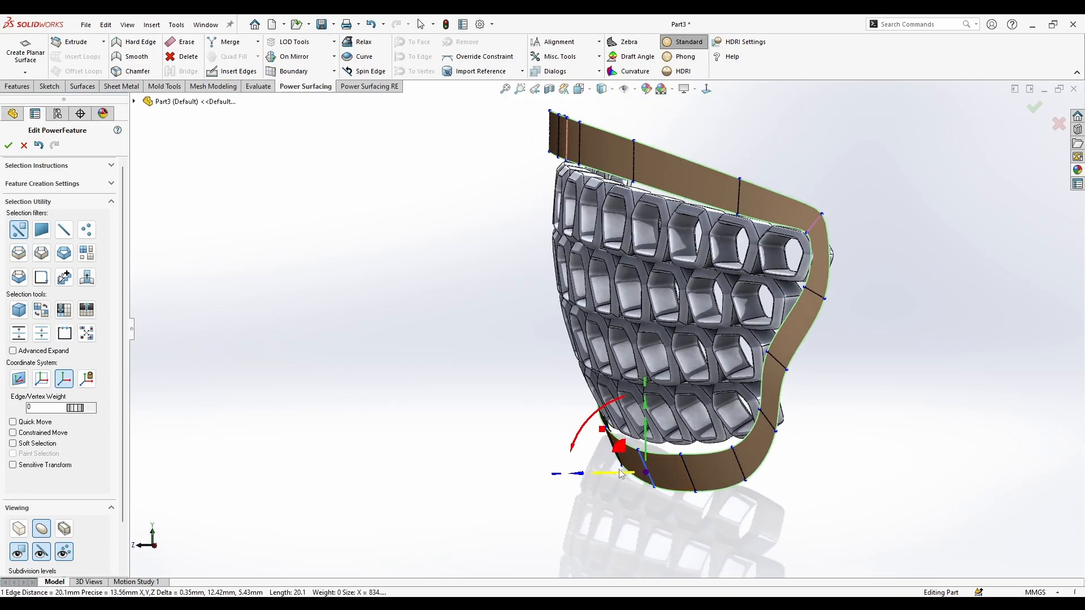
Insert an edge loop along the middle of the frame band and set its weight to 34
{"action": "middle_click_drag", "start_coordinate": [616, 472], "coordinate": [681, 395]}
{"action": "scroll", "coordinate": [712, 252], "scroll_direction": "down", "scroll_amount": 3}
{"action": "right_click", "coordinate": [735, 257]}
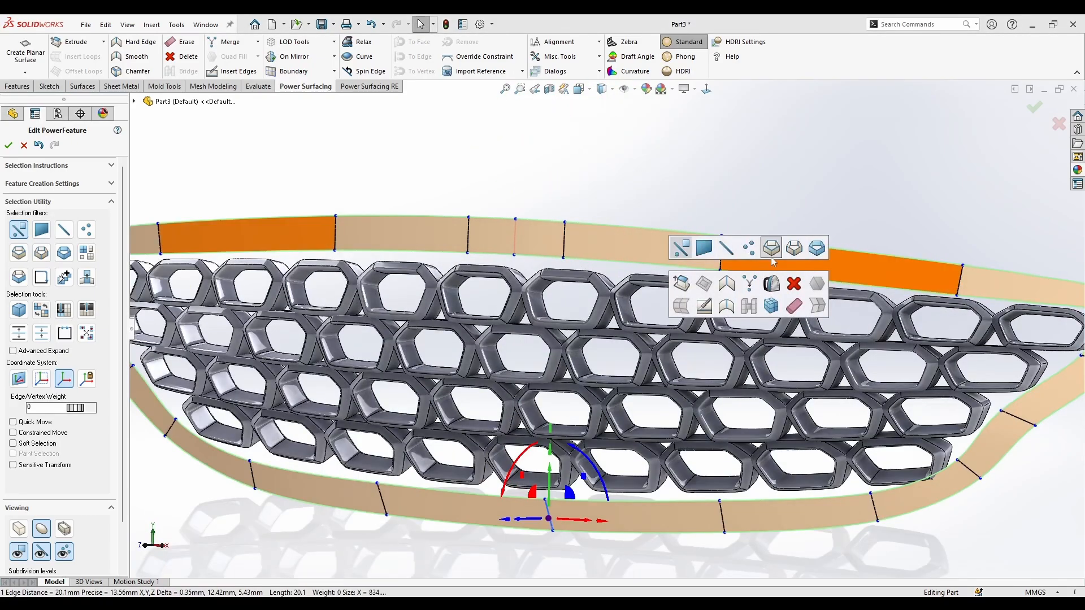
{"action": "left_click", "coordinate": [771, 249]}
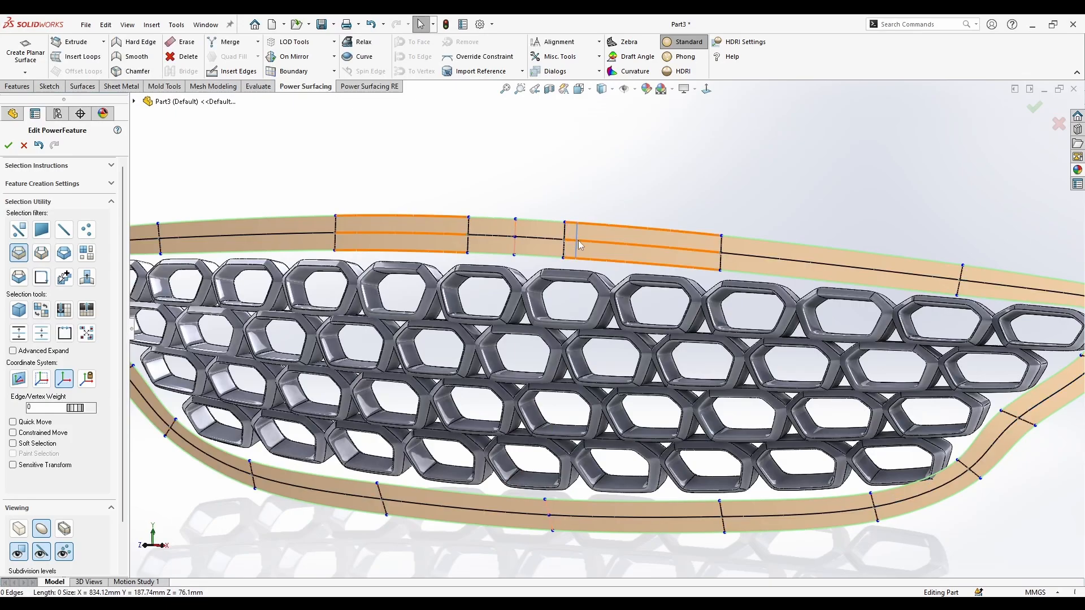
{"action": "middle_click_drag", "start_coordinate": [578, 239], "coordinate": [763, 367]}
{"action": "left_click", "coordinate": [687, 260]}
{"action": "left_click_drag", "start_coordinate": [269, 424], "coordinate": [563, 366]}
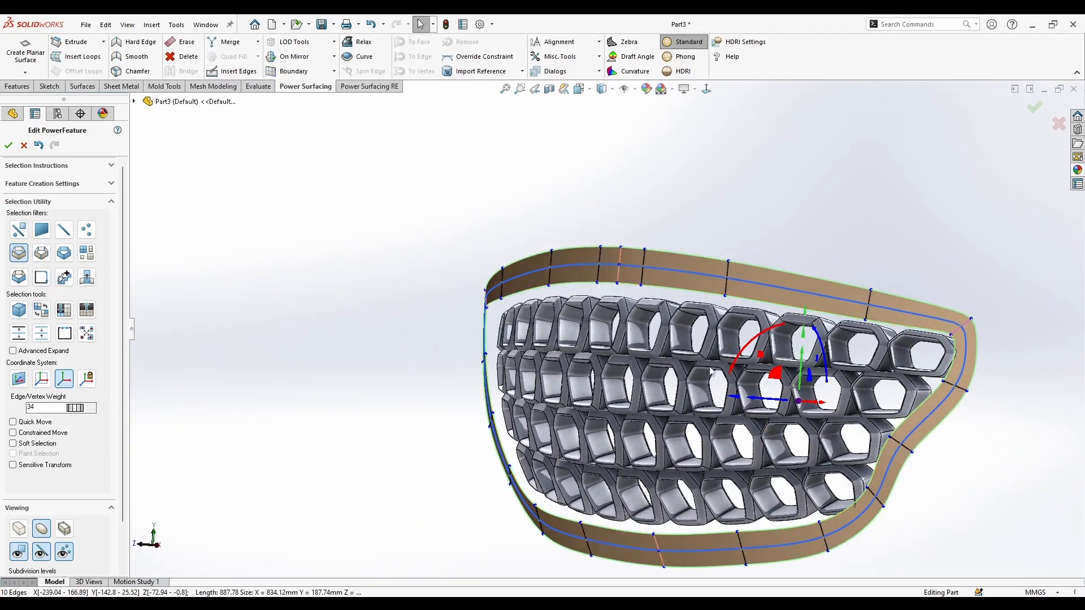
{"action": "left_click_drag", "start_coordinate": [772, 403], "coordinate": [768, 400]}
Set the frame's inner boundary loop weight to 62 and extrude the loop backward along Z toward the lattice
{"action": "middle_click_drag", "start_coordinate": [768, 400], "coordinate": [876, 431]}
{"action": "scroll", "coordinate": [877, 431], "scroll_direction": "up", "scroll_amount": 3}
{"action": "scroll", "coordinate": [622, 455], "scroll_direction": "down", "scroll_amount": 4}
{"action": "left_click", "coordinate": [646, 468]}
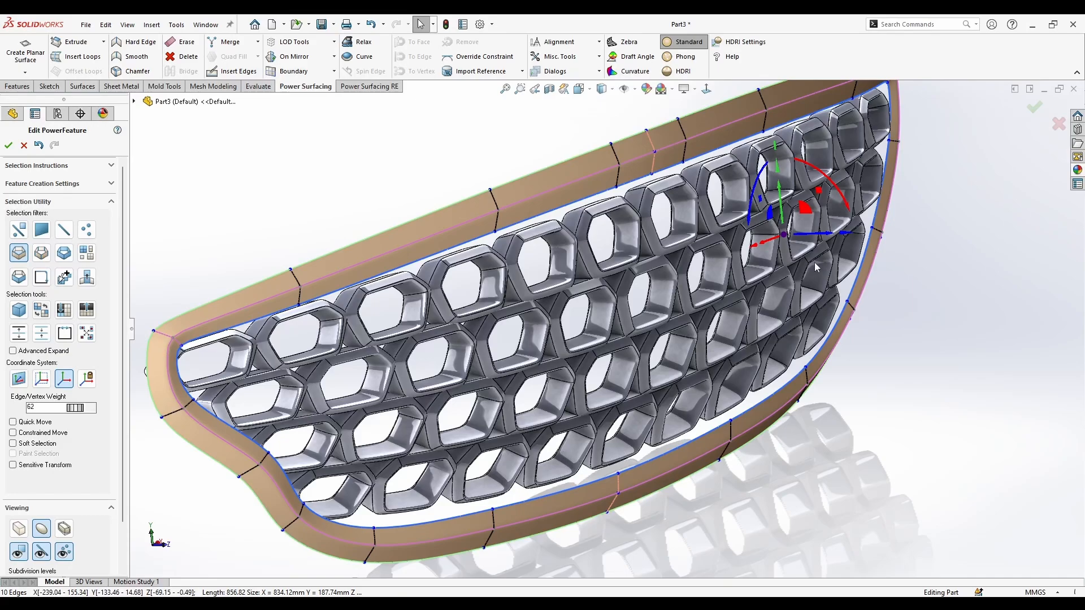
{"action": "left_click_drag", "start_coordinate": [815, 240], "coordinate": [778, 264], "text": "ctrl"}
Set the new inner boundary loop's weight to 56 and extrude it further back along Z past the lattice
{"action": "left_click_drag", "start_coordinate": [72, 410], "coordinate": [441, 446]}
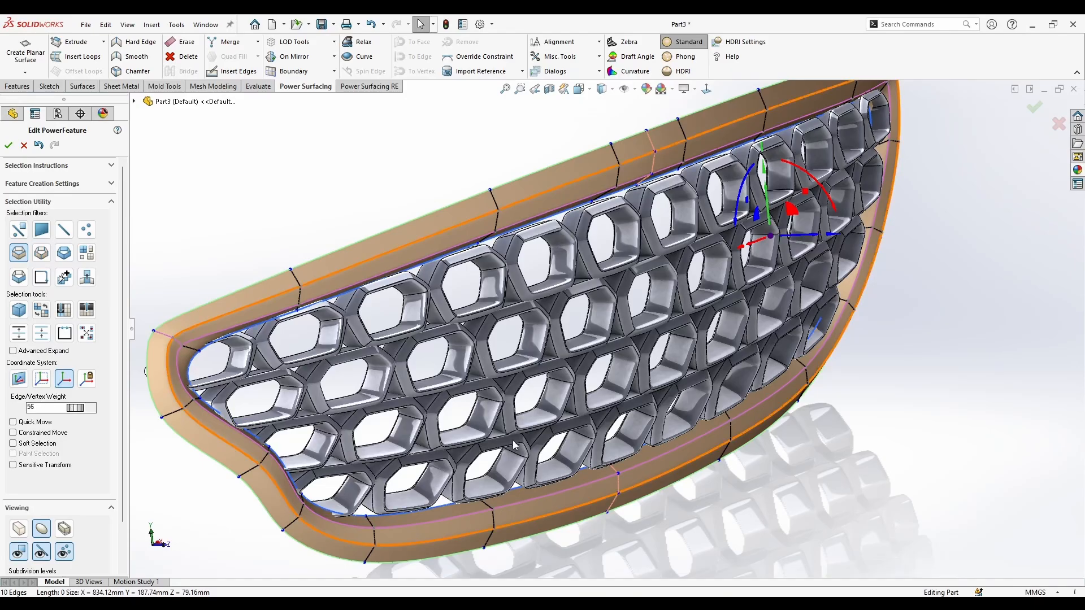
{"action": "left_click_drag", "start_coordinate": [799, 240], "coordinate": [746, 241], "text": "ctrl"}
{"action": "middle_click_drag", "start_coordinate": [679, 248], "coordinate": [220, 311]}
{"action": "scroll", "coordinate": [219, 311], "scroll_direction": "down", "scroll_amount": 5}
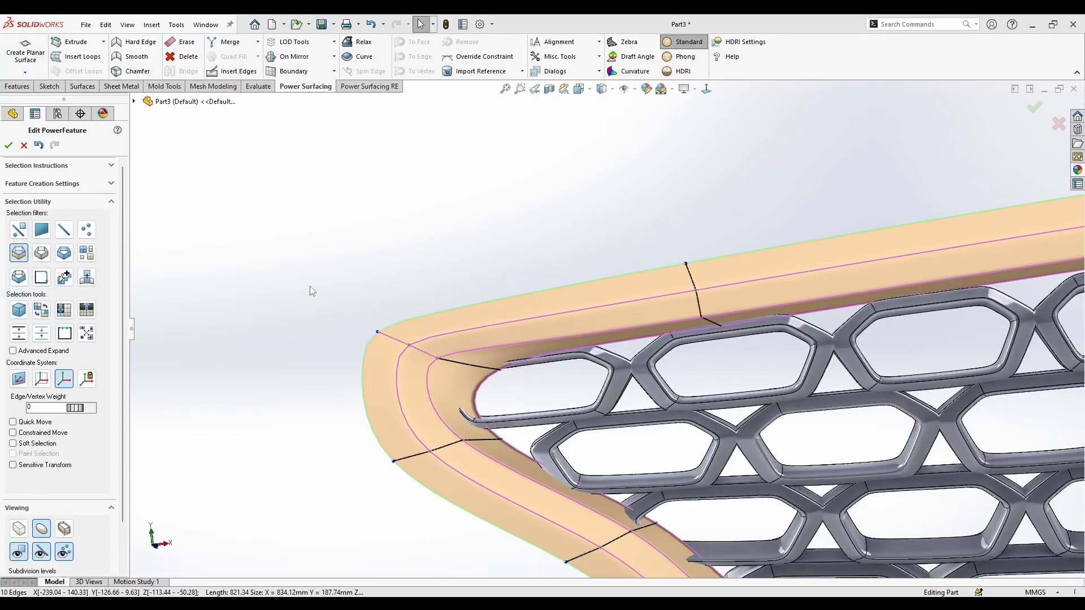
Select the four cross edges at the frame's upper outer corner and set their weight to 33
{"action": "left_click", "coordinate": [419, 353]}
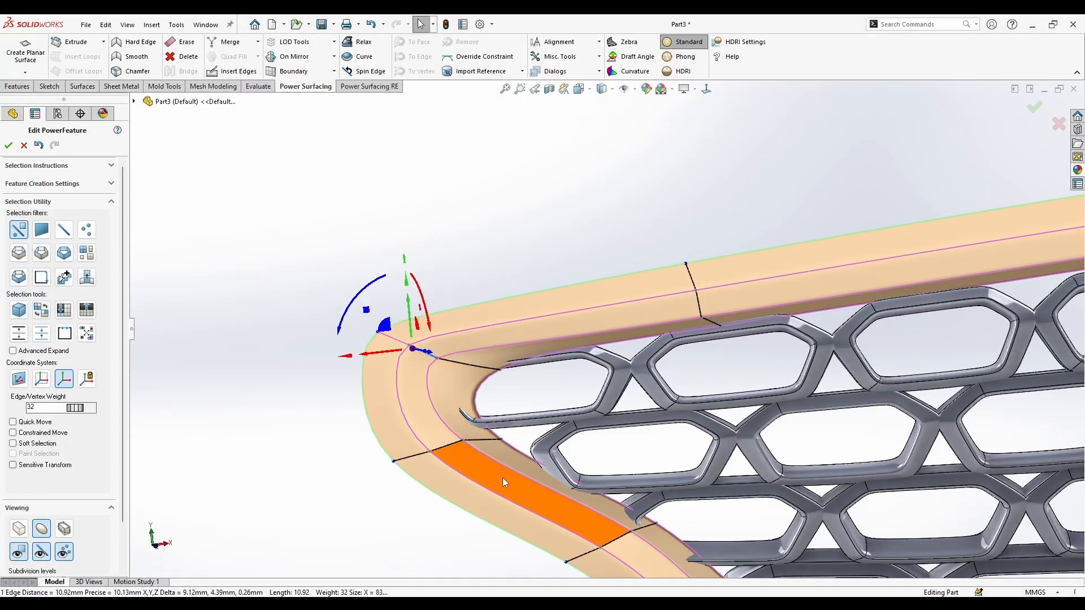
{"action": "scroll", "coordinate": [681, 523], "scroll_direction": "up", "scroll_amount": 2}
{"action": "right_click", "coordinate": [530, 355]}
{"action": "left_click", "coordinate": [639, 311]}
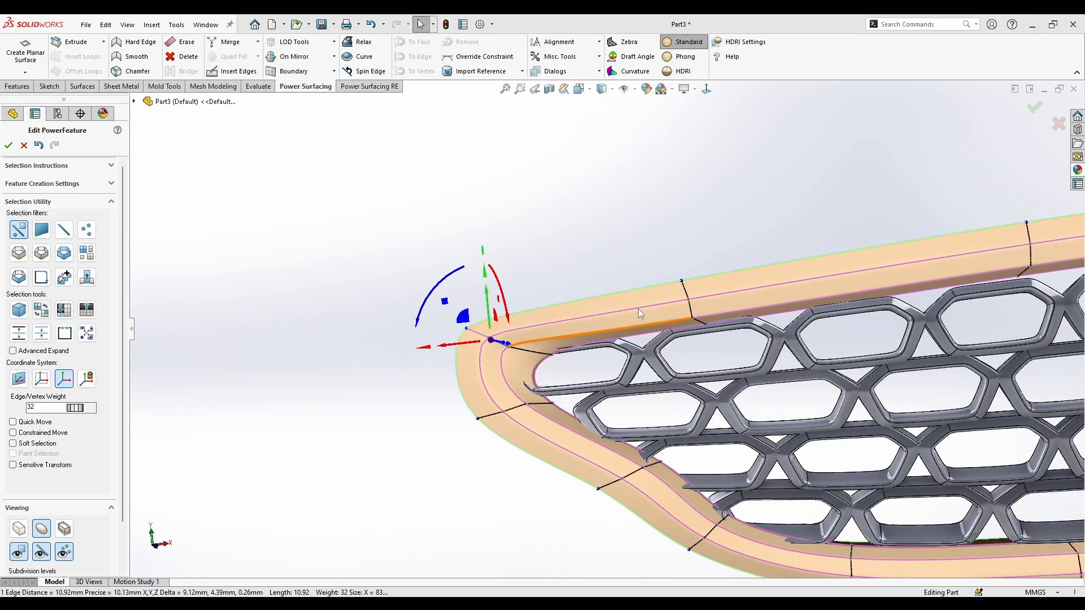
{"action": "left_click", "coordinate": [541, 350]}
{"action": "scroll", "coordinate": [638, 349], "scroll_direction": "up", "scroll_amount": 3}
{"action": "scroll", "coordinate": [639, 353], "scroll_direction": "up", "scroll_amount": 3}
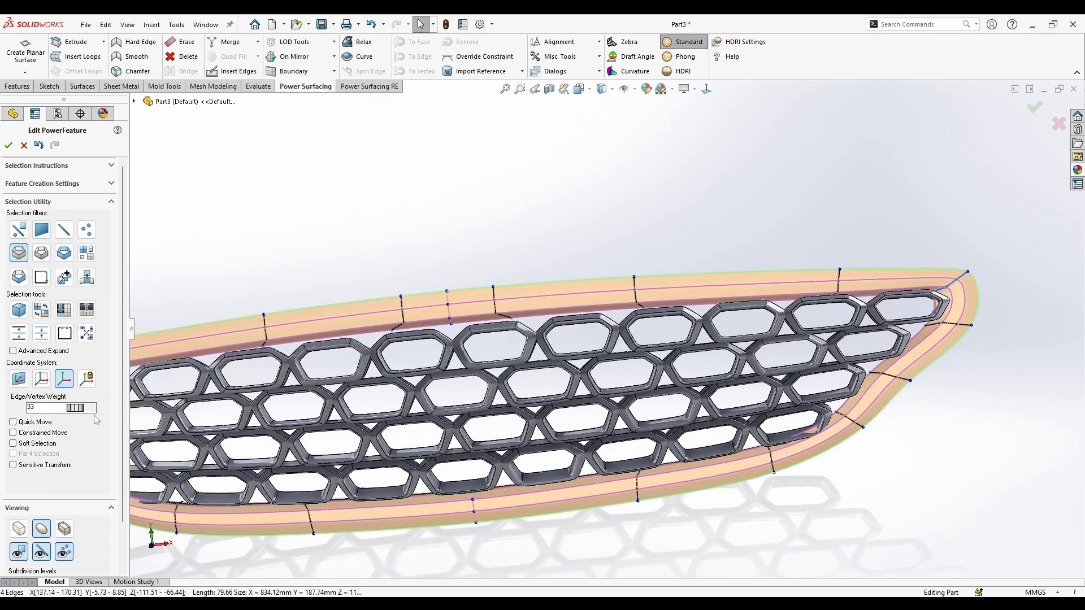
Examine the frame's outer corner up close and the frame's overall fit around the lattice in the front view
{"action": "scroll", "coordinate": [753, 280], "scroll_direction": "down", "scroll_amount": 5}
{"action": "left_click", "coordinate": [801, 274]}
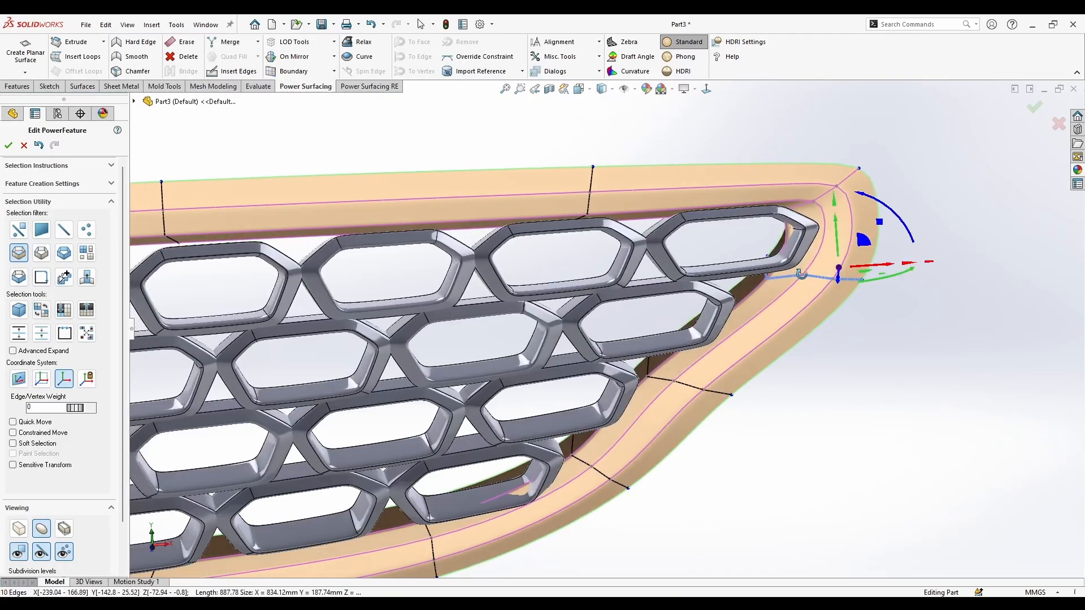
{"action": "scroll", "coordinate": [802, 274], "scroll_direction": "up", "scroll_amount": 3}
{"action": "left_click", "coordinate": [758, 429]}
{"action": "scroll", "coordinate": [399, 402], "scroll_direction": "up", "scroll_amount": 5}
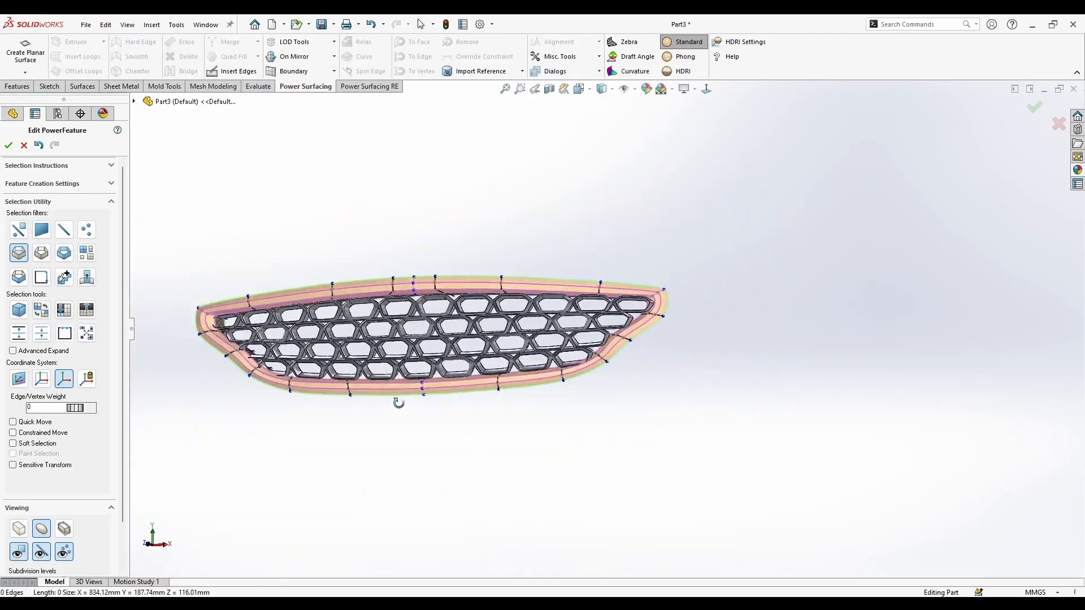
{"action": "middle_click_drag", "start_coordinate": [398, 403], "coordinate": [475, 404]}
{"action": "scroll", "coordinate": [607, 331], "scroll_direction": "up", "scroll_amount": 2}
{"action": "left_click", "coordinate": [706, 89]}
{"action": "scroll", "coordinate": [463, 263], "scroll_direction": "down", "scroll_amount": 4}
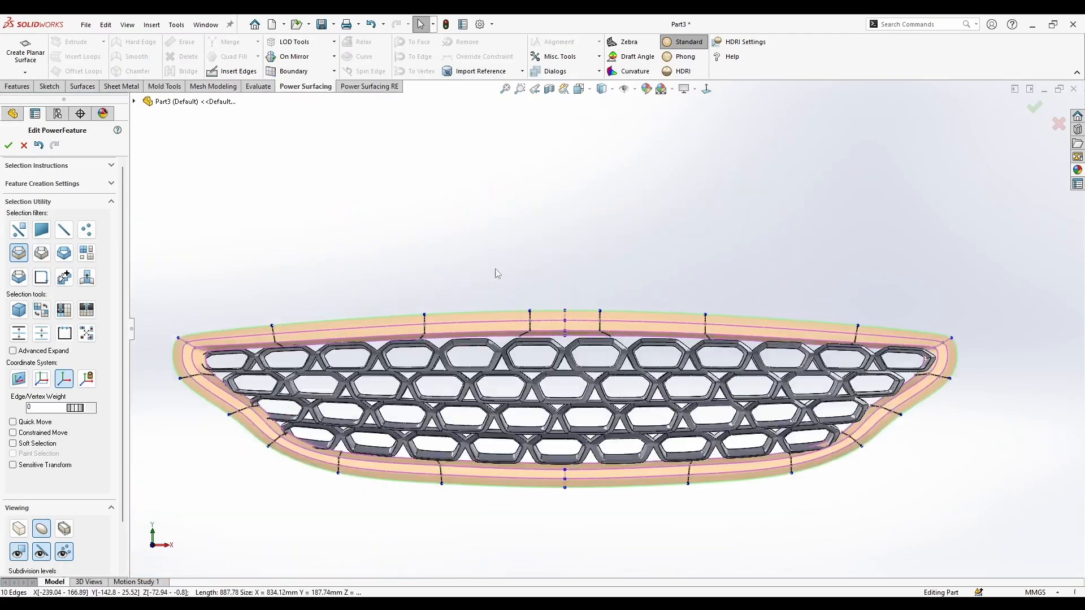
{"action": "left_click", "coordinate": [496, 269]}
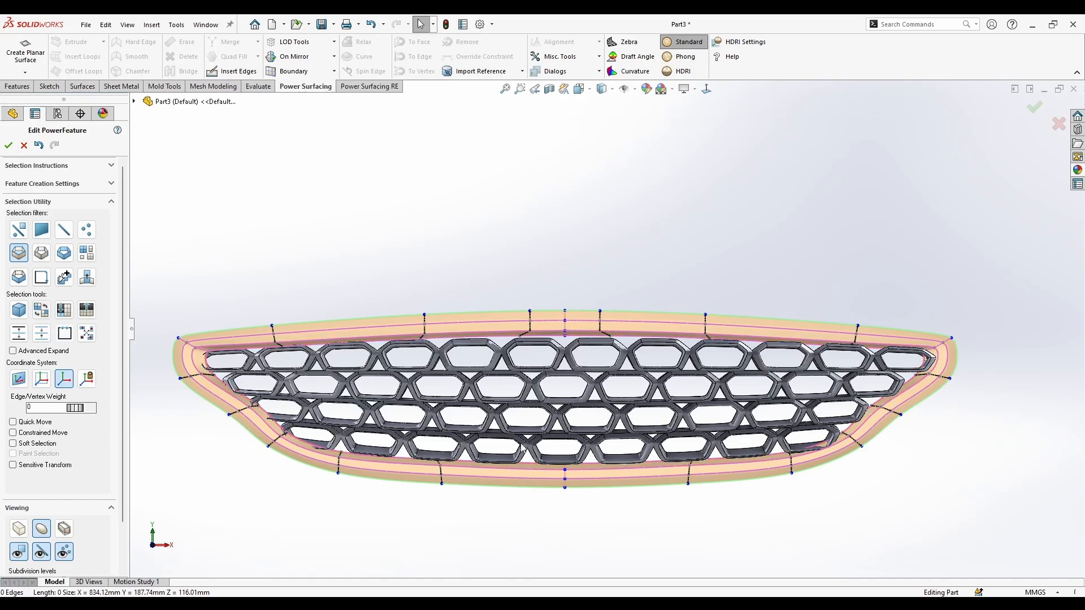
Set the frame's outer boundary loop weight to 63 and extrude the loop backward along Z to form an outer wall
{"action": "right_click", "coordinate": [613, 396]}
{"action": "left_click", "coordinate": [715, 370]}
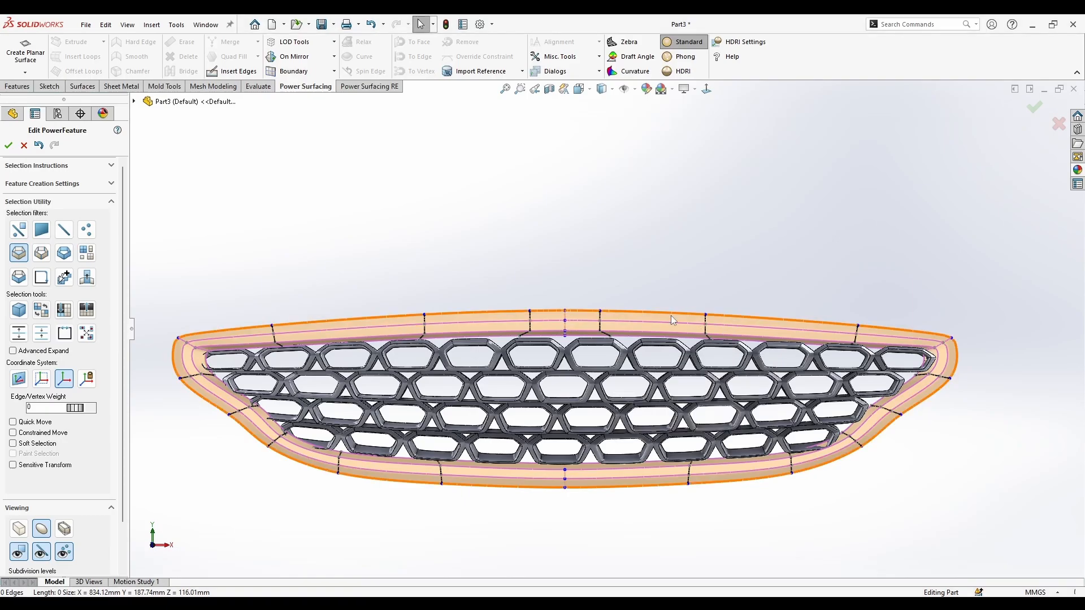
{"action": "left_click", "coordinate": [641, 321]}
{"action": "middle_click_drag", "start_coordinate": [639, 319], "coordinate": [673, 362]}
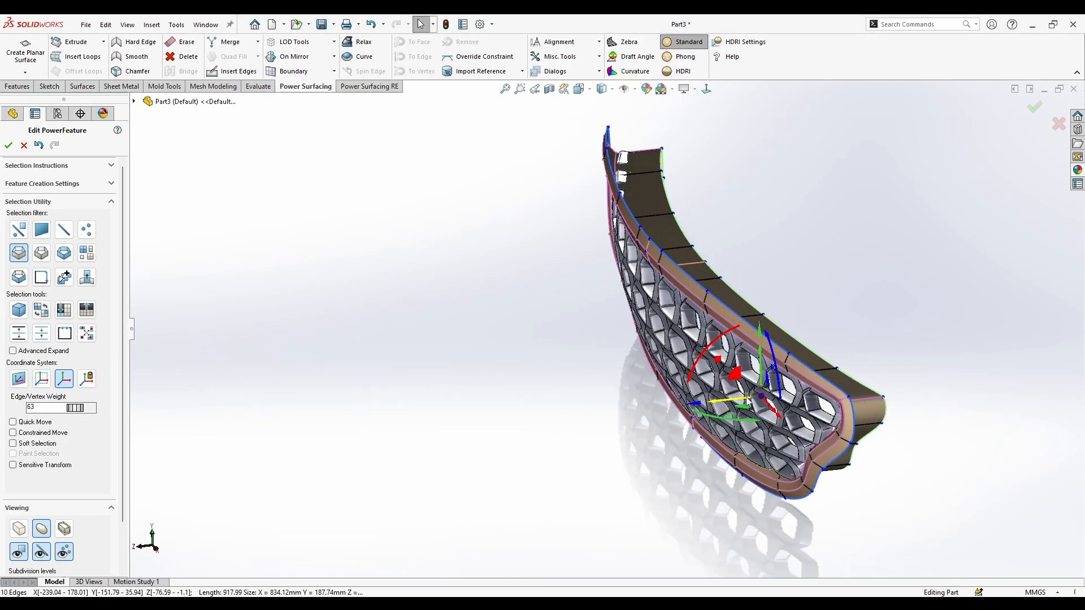
{"action": "left_click_drag", "start_coordinate": [748, 401], "coordinate": [769, 413]}
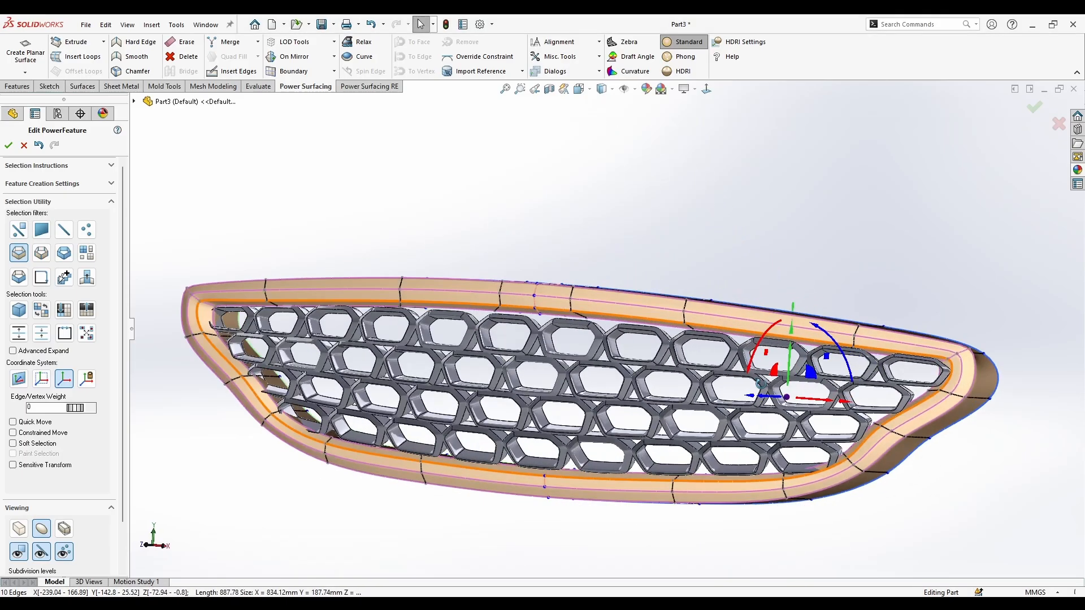
{"action": "mouse_move", "coordinate": [774, 399]}
{"action": "middle_mouse_down"}
{"action": "mouse_move", "coordinate": [814, 397]}
{"action": "mouse_move", "coordinate": [793, 400]}
{"action": "middle_mouse_up"}
{"action": "middle_click_drag", "start_coordinate": [753, 388], "coordinate": [698, 364]}
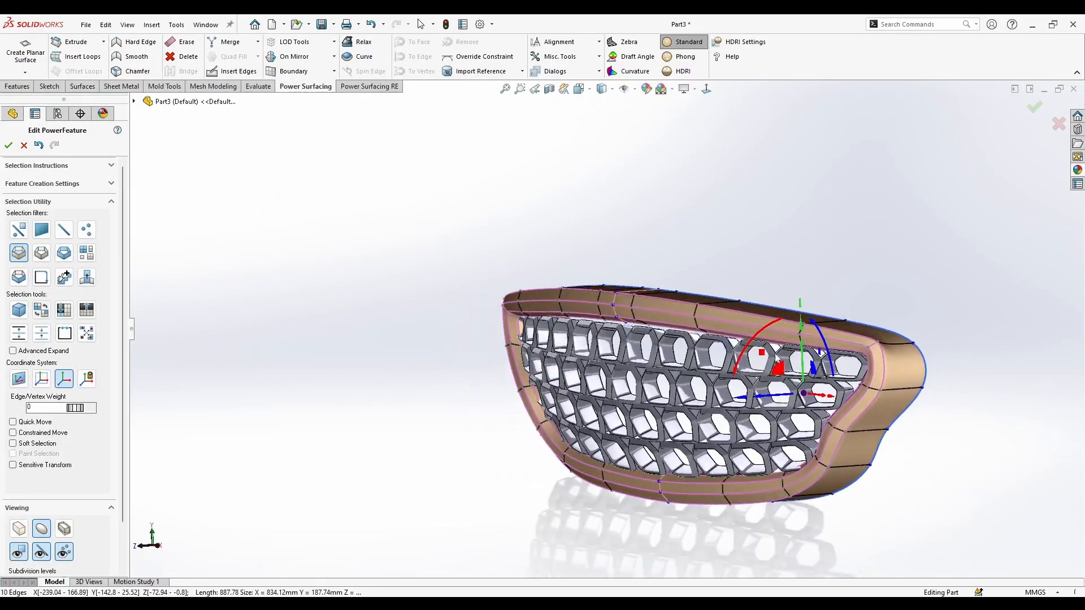
Set the weight of all five cross edges at the upper outer corner, including the new wall's edge, to 31
{"action": "scroll", "coordinate": [825, 345], "scroll_direction": "down", "scroll_amount": 4}
{"action": "right_click", "coordinate": [825, 334]}
{"action": "left_click", "coordinate": [927, 333]}
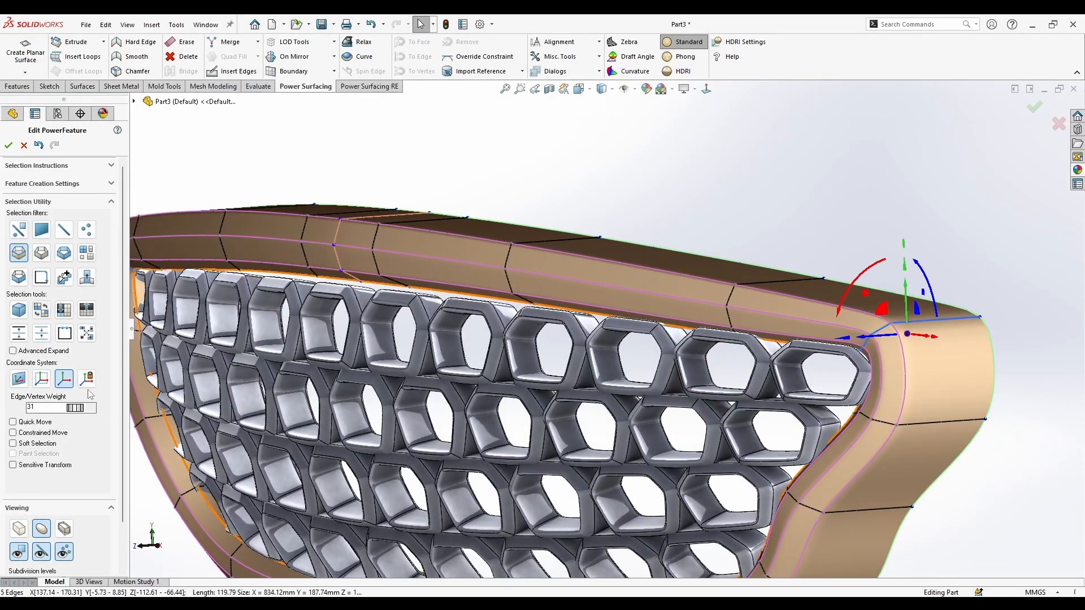
{"action": "left_click", "coordinate": [663, 197]}
Make the frame's two rear boundary loops hard edges and bridge them to close the gap between the inner and outer walls
{"action": "scroll", "coordinate": [664, 198], "scroll_direction": "up", "scroll_amount": 2}
{"action": "middle_click_drag", "start_coordinate": [663, 198], "coordinate": [362, 283]}
{"action": "scroll", "coordinate": [388, 287], "scroll_direction": "down", "scroll_amount": 4}
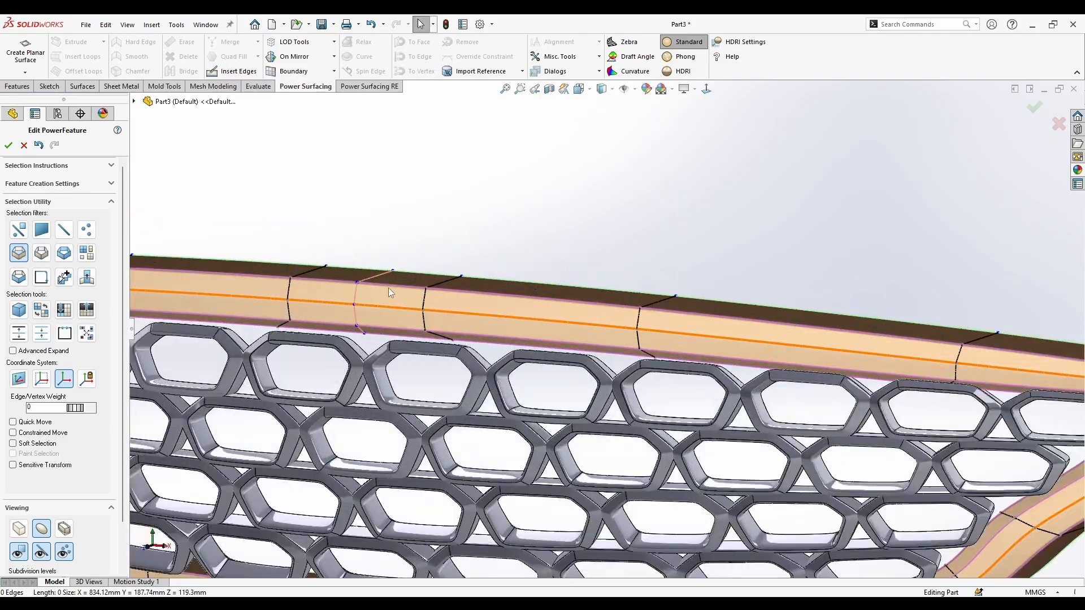
{"action": "left_click", "coordinate": [420, 273]}
{"action": "scroll", "coordinate": [420, 274], "scroll_direction": "up", "scroll_amount": 3}
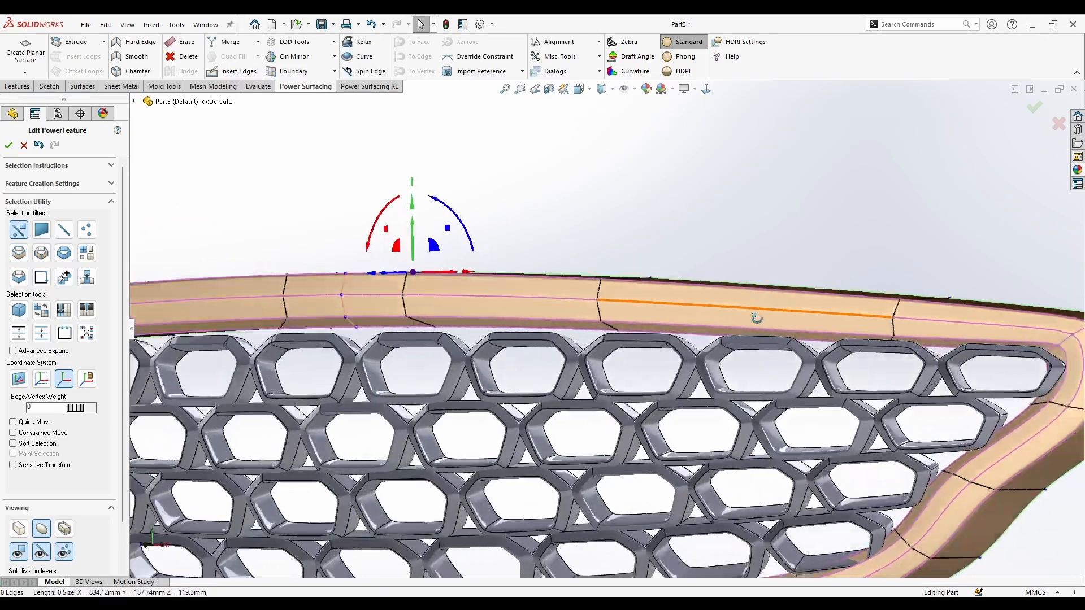
{"action": "middle_click_drag", "start_coordinate": [756, 315], "coordinate": [609, 368]}
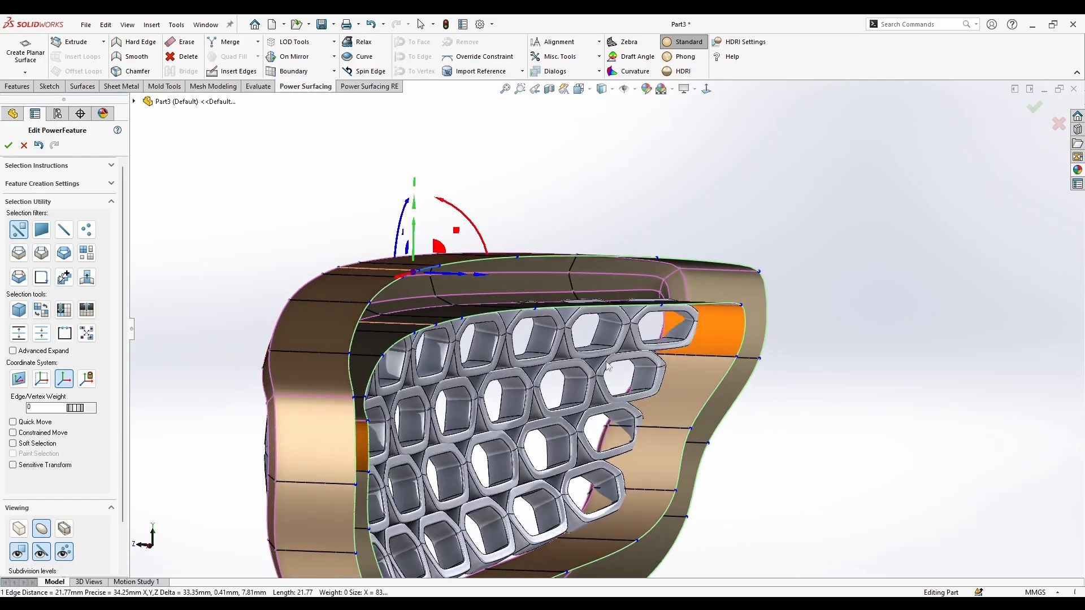
{"action": "key", "text": "s"}
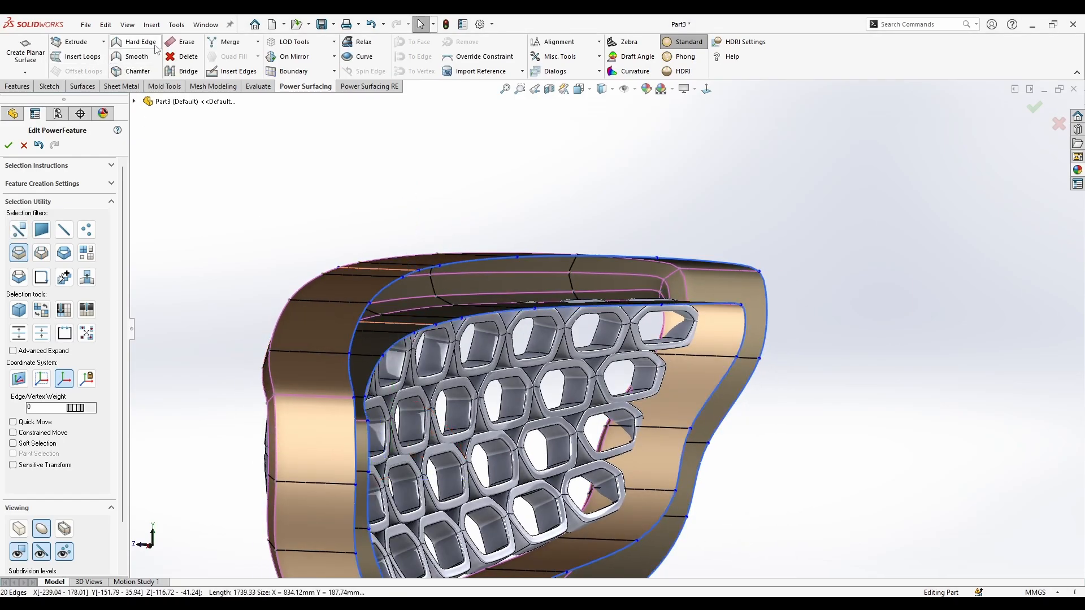
{"action": "left_click", "coordinate": [442, 264]}
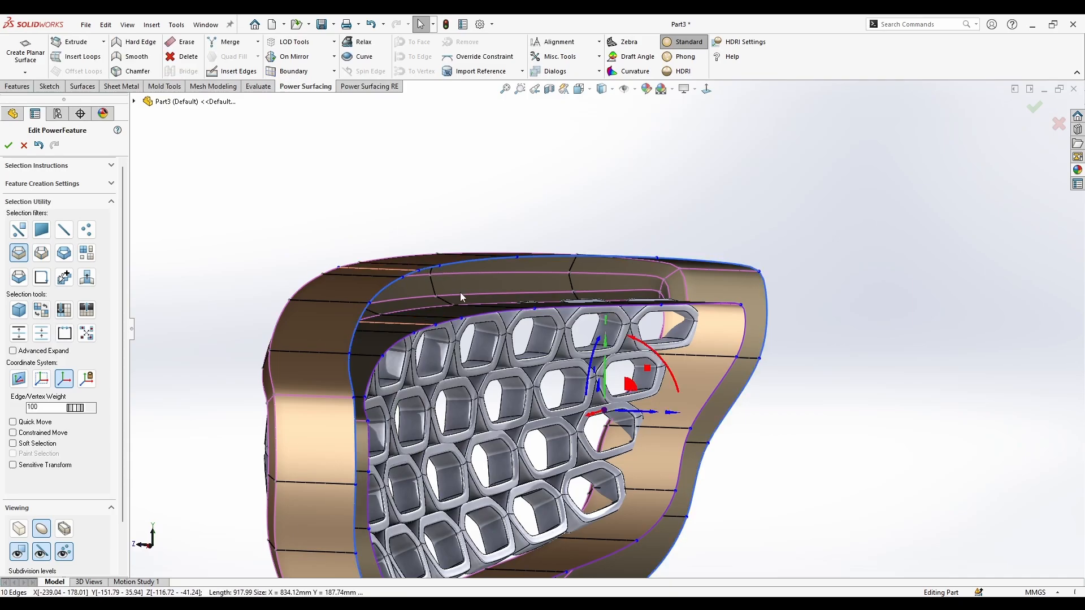
{"action": "key", "text": "s"}
{"action": "left_click", "coordinate": [570, 359]}
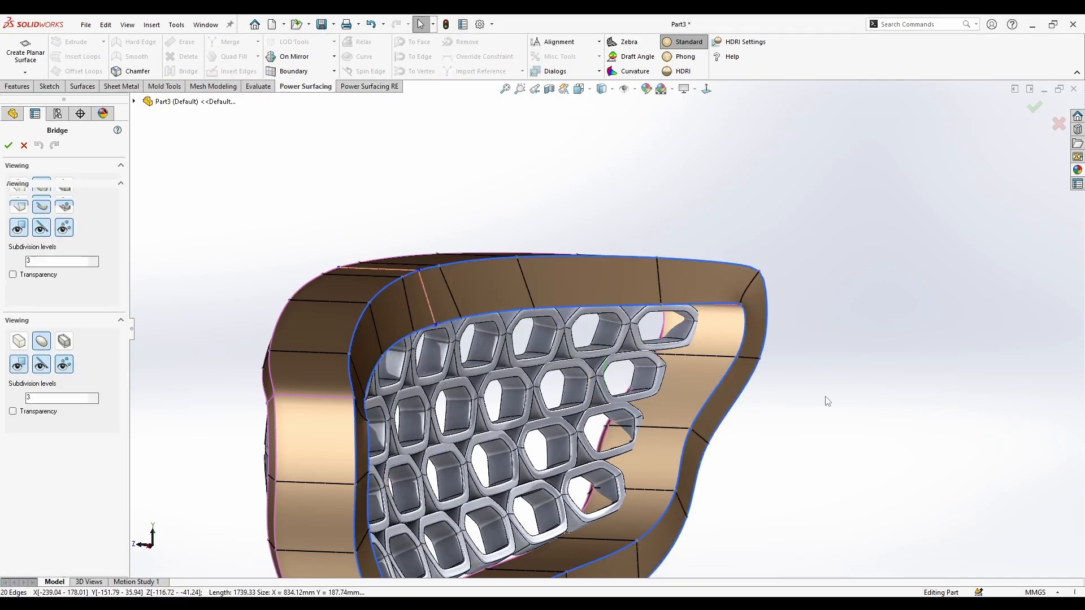
Try to move the frame's outer rear edge loop backward along Z by about 16 mm, and undo the move
{"action": "scroll", "coordinate": [788, 398], "scroll_direction": "up", "scroll_amount": 2}
{"action": "middle_click_drag", "start_coordinate": [787, 397], "coordinate": [343, 337]}
{"action": "scroll", "coordinate": [361, 332], "scroll_direction": "down", "scroll_amount": 2}
{"action": "middle_click_drag", "start_coordinate": [631, 433], "coordinate": [774, 370]}
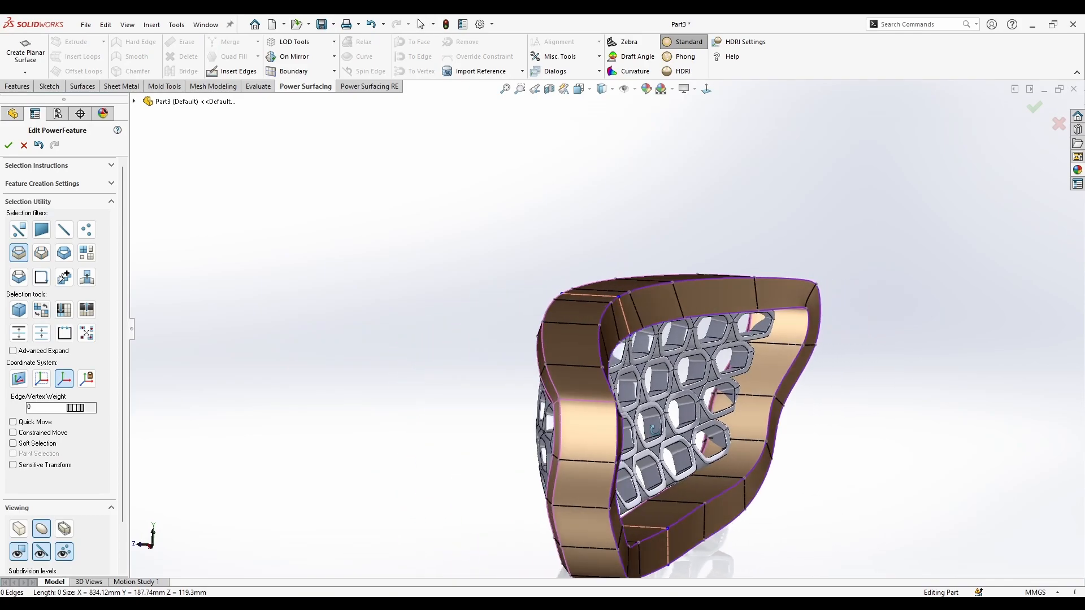
{"action": "key", "text": "s"}
{"action": "left_click", "coordinate": [753, 350]}
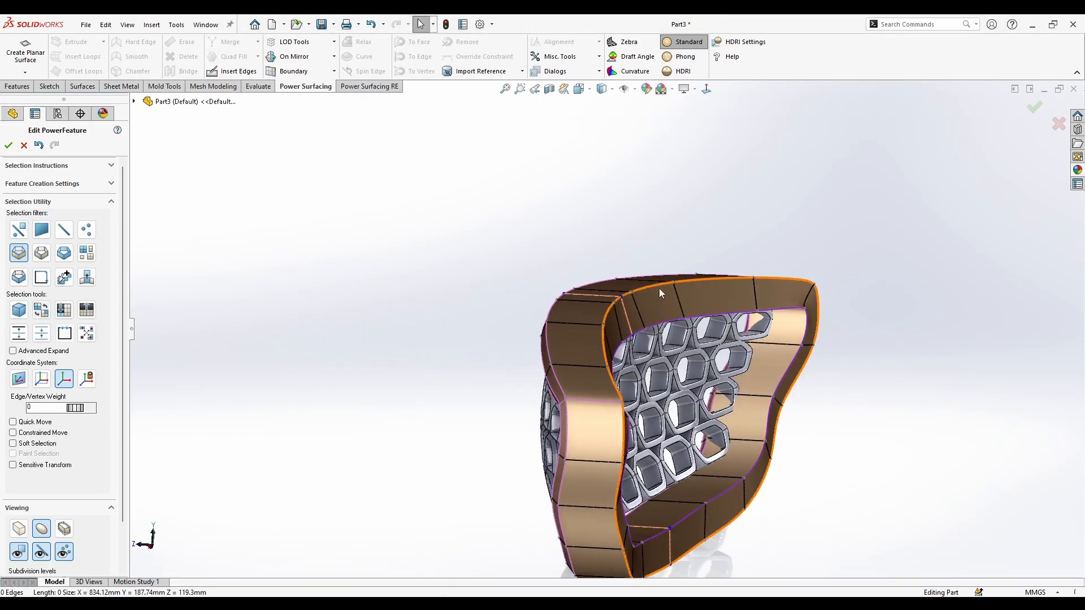
{"action": "left_click_drag", "start_coordinate": [760, 390], "coordinate": [766, 391]}
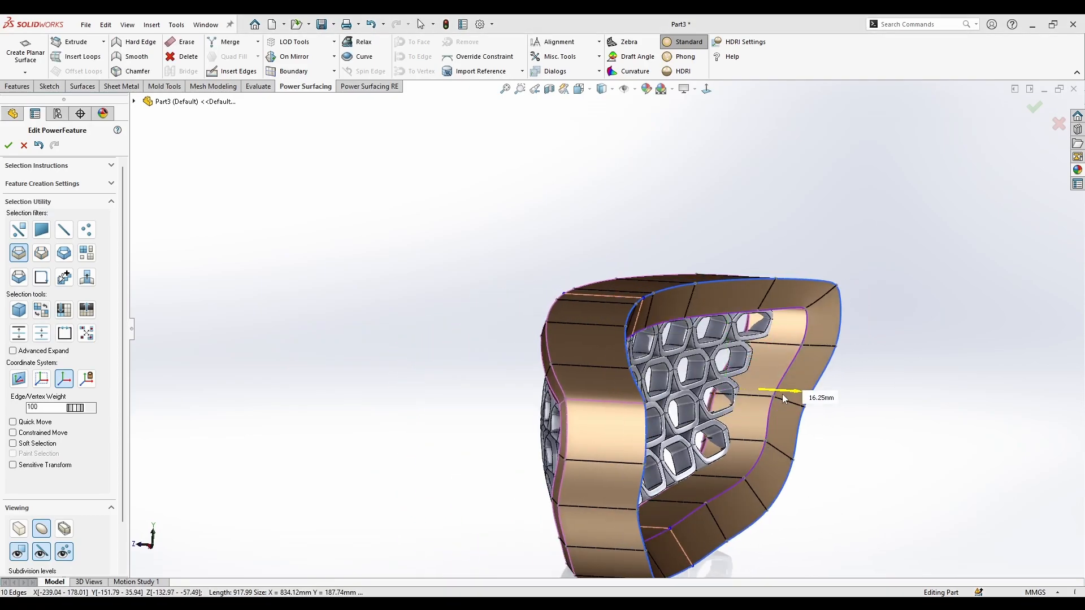
{"action": "left_click_drag", "start_coordinate": [818, 364], "coordinate": [759, 399]}
{"action": "key", "text": "ctrl+z"}
{"action": "middle_click_drag", "start_coordinate": [746, 558], "coordinate": [721, 520], "text": "ctrl"}
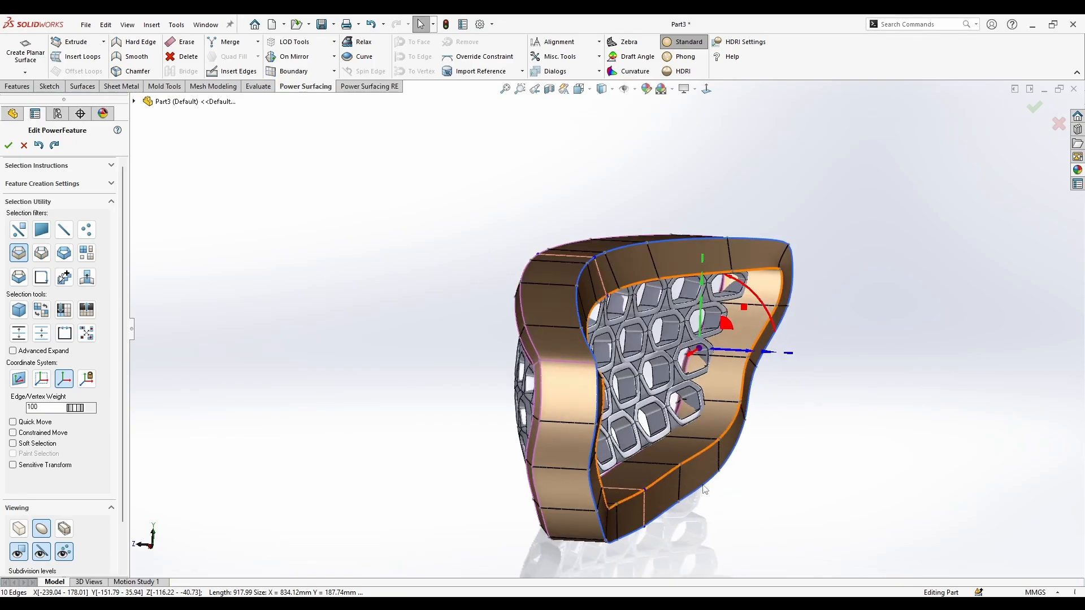
{"action": "scroll", "coordinate": [720, 520], "scroll_direction": "down", "scroll_amount": 2}
{"action": "key", "text": "Escape"}
Select the three lower faces of the frame's rear bridge and flatten them along Z
{"action": "middle_click_drag", "start_coordinate": [701, 430], "coordinate": [656, 476]}
{"action": "scroll", "coordinate": [587, 313], "scroll_direction": "up", "scroll_amount": 5}
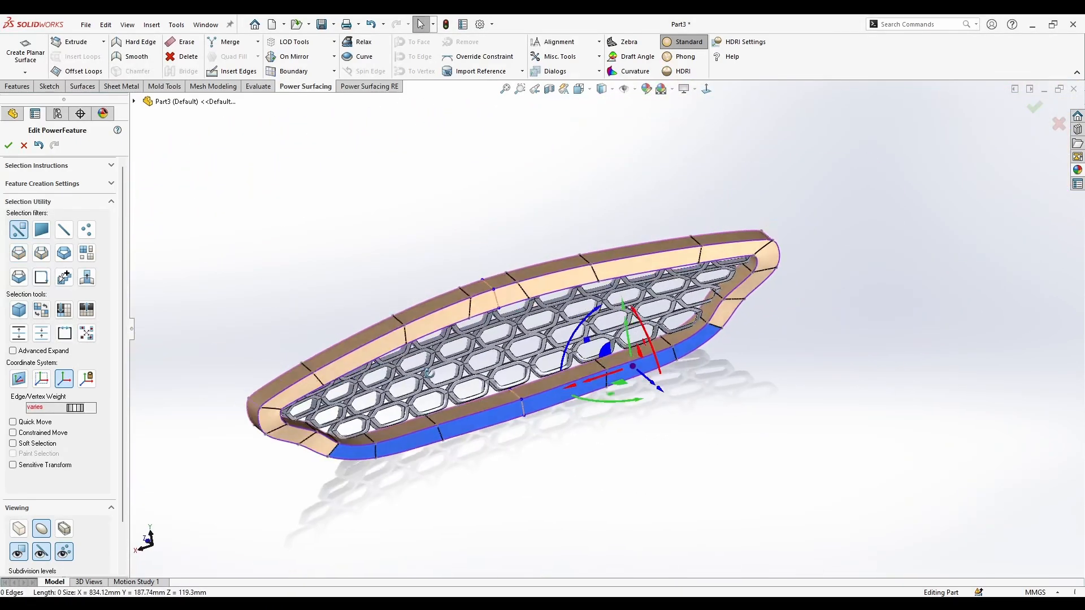
{"action": "middle_click_drag", "start_coordinate": [587, 314], "coordinate": [436, 517]}
{"action": "scroll", "coordinate": [473, 464], "scroll_direction": "down", "scroll_amount": 2}
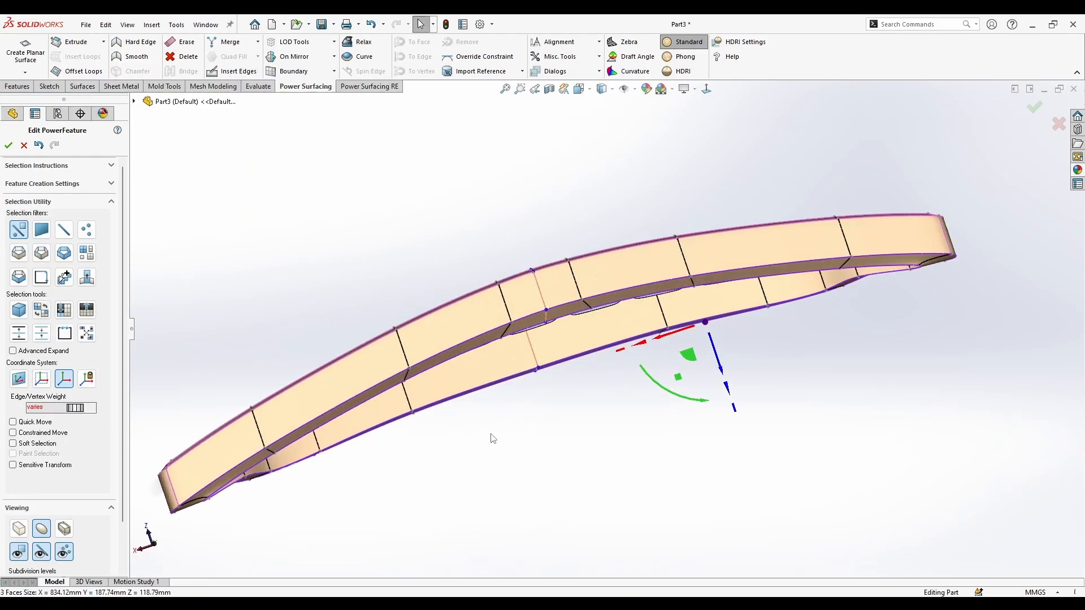
{"action": "right_click", "coordinate": [572, 439]}
{"action": "left_click", "coordinate": [588, 443]}
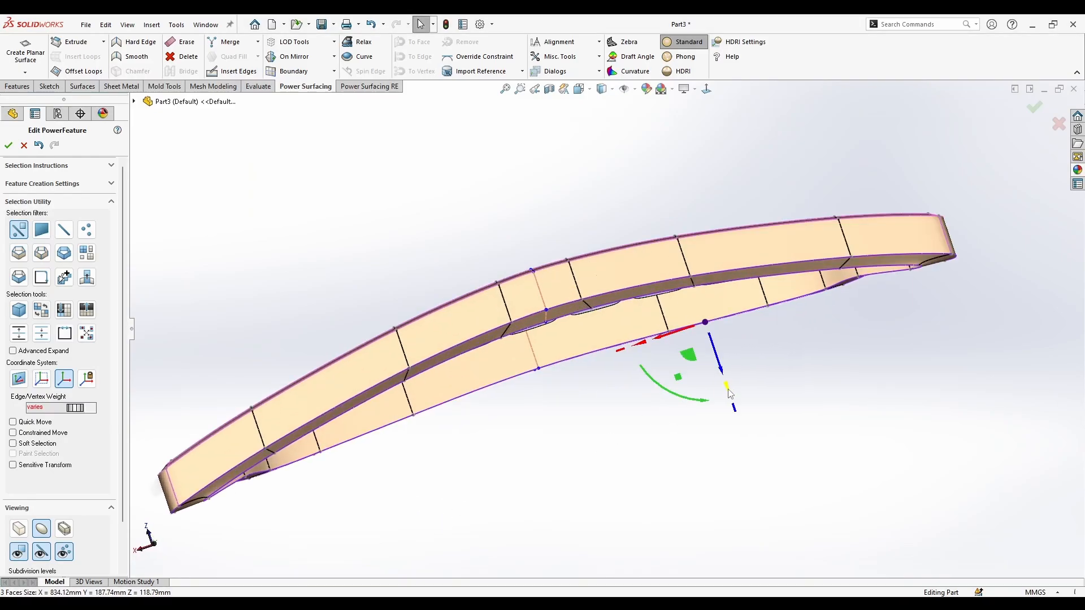
{"action": "left_click_drag", "start_coordinate": [729, 394], "coordinate": [668, 317]}
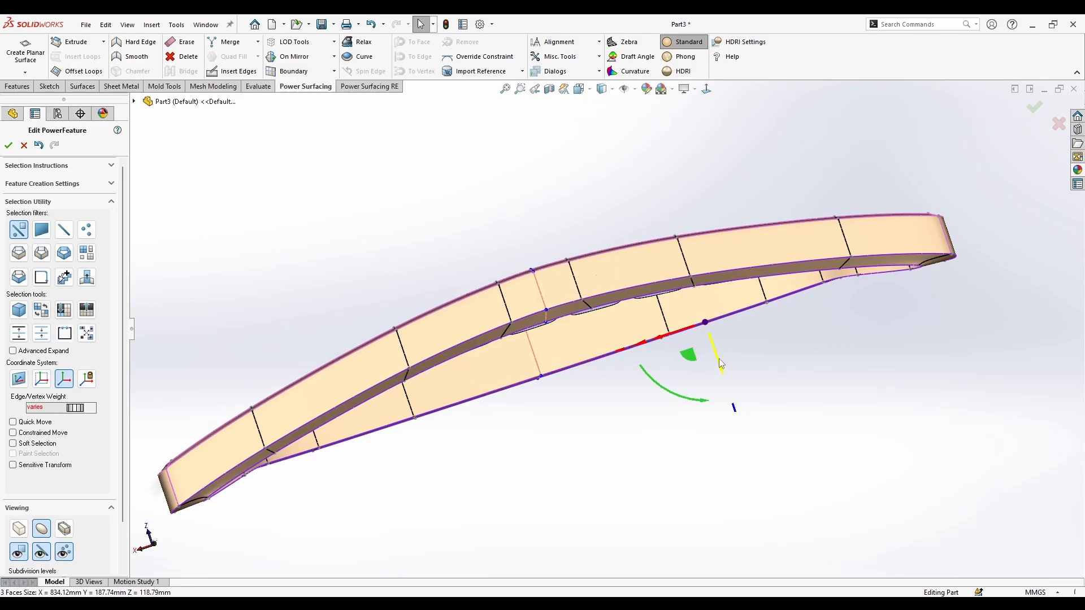
{"action": "left_click_drag", "start_coordinate": [728, 388], "coordinate": [729, 393]}
Select the four lower inner edges of the frame's rear loop and move them down and backward in the YZ plane
{"action": "scroll", "coordinate": [622, 384], "scroll_direction": "up", "scroll_amount": 3}
{"action": "middle_click_drag", "start_coordinate": [587, 430], "coordinate": [580, 351]}
{"action": "scroll", "coordinate": [578, 341], "scroll_direction": "down", "scroll_amount": 4}
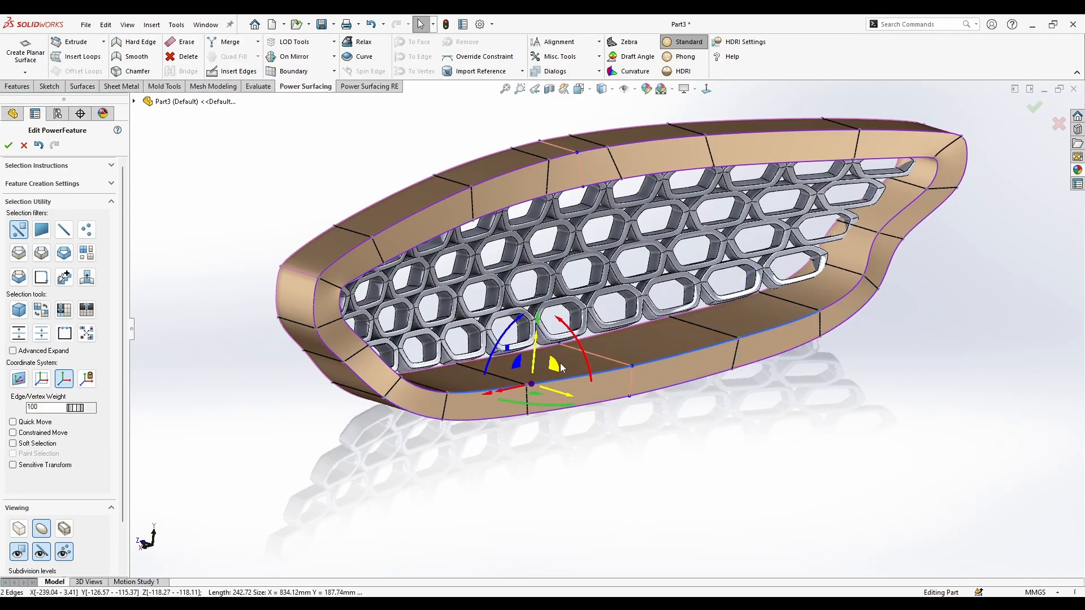
{"action": "left_click_drag", "start_coordinate": [555, 380], "coordinate": [551, 392]}
{"action": "middle_click_drag", "start_coordinate": [553, 395], "coordinate": [464, 396]}
{"action": "scroll", "coordinate": [464, 396], "scroll_direction": "down", "scroll_amount": 5}
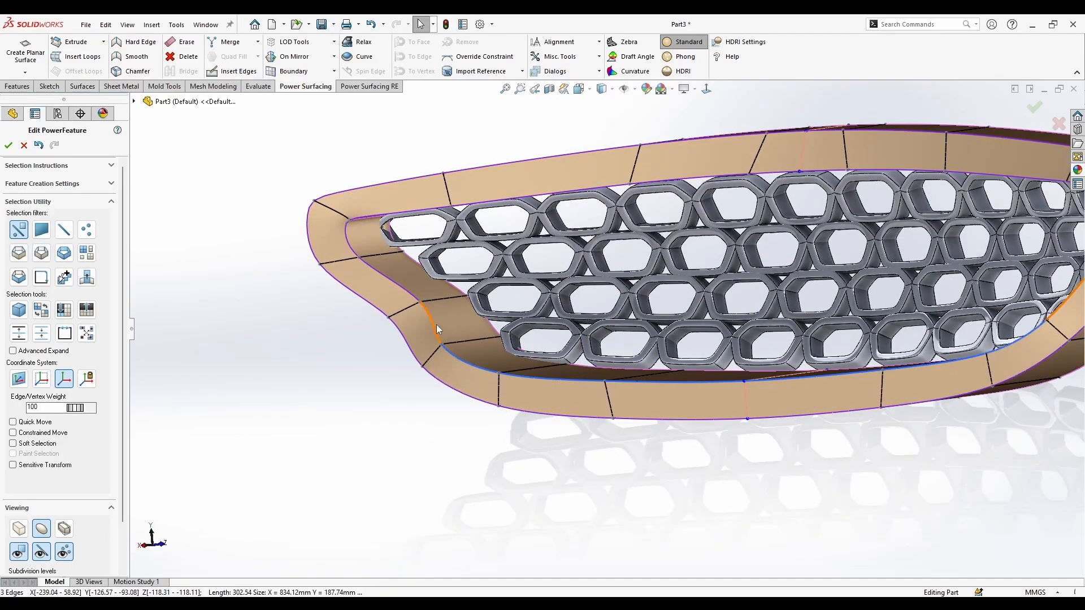
{"action": "left_click", "coordinate": [436, 329], "text": "ctrl"}
{"action": "middle_click_drag", "start_coordinate": [437, 329], "coordinate": [401, 330]}
{"action": "scroll", "coordinate": [557, 378], "scroll_direction": "down", "scroll_amount": 2}
{"action": "middle_click_drag", "start_coordinate": [577, 378], "coordinate": [560, 388]}
{"action": "left_click_drag", "start_coordinate": [512, 314], "coordinate": [510, 348]}
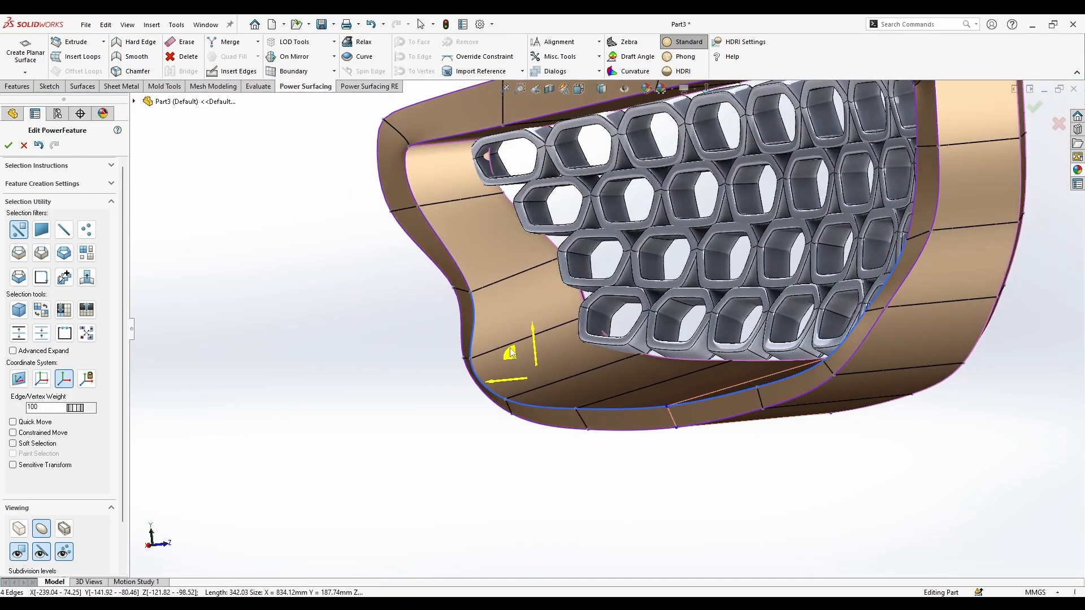
{"action": "left_click", "coordinate": [451, 405]}
Adjust the inner rear vertex at the frame's lower side notch to smooth the inner wall's transition
{"action": "middle_click_drag", "start_coordinate": [451, 405], "coordinate": [523, 402]}
{"action": "scroll", "coordinate": [522, 395], "scroll_direction": "up", "scroll_amount": 1}
{"action": "left_click_drag", "start_coordinate": [402, 307], "coordinate": [389, 310]}
{"action": "scroll", "coordinate": [537, 322], "scroll_direction": "up", "scroll_amount": 4}
{"action": "middle_click_drag", "start_coordinate": [557, 362], "coordinate": [819, 431]}
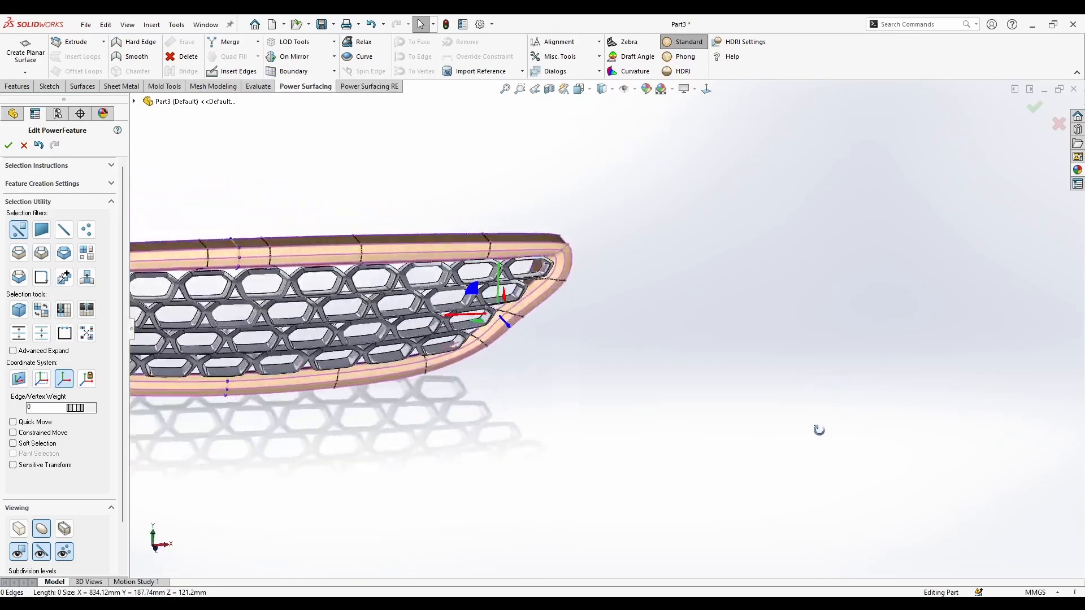
{"action": "scroll", "coordinate": [678, 407], "scroll_direction": "up", "scroll_amount": 3}
{"action": "middle_click_drag", "start_coordinate": [678, 407], "coordinate": [584, 399]}
{"action": "scroll", "coordinate": [584, 399], "scroll_direction": "down", "scroll_amount": 5}
{"action": "scroll", "coordinate": [537, 278], "scroll_direction": "up", "scroll_amount": 1}
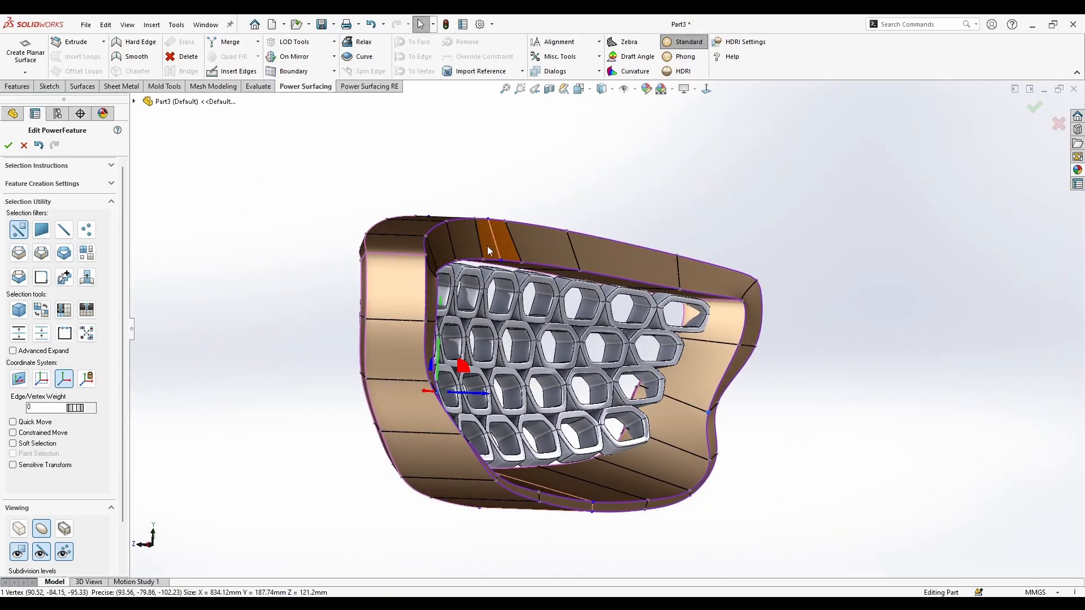
Insert an edge loop along the middle of the frame's outer wall
{"action": "scroll", "coordinate": [484, 242], "scroll_direction": "down", "scroll_amount": 2}
{"action": "middle_click_drag", "start_coordinate": [490, 237], "coordinate": [543, 276]}
{"action": "scroll", "coordinate": [564, 230], "scroll_direction": "up", "scroll_amount": 1}
{"action": "scroll", "coordinate": [588, 212], "scroll_direction": "down", "scroll_amount": 2}
{"action": "left_click", "coordinate": [554, 234]}
{"action": "left_click", "coordinate": [520, 258], "text": "ctrl"}
{"action": "scroll", "coordinate": [537, 254], "scroll_direction": "up", "scroll_amount": 1}
{"action": "middle_click_drag", "start_coordinate": [569, 189], "coordinate": [561, 343]}
{"action": "key", "text": "Escape"}
{"action": "left_click", "coordinate": [552, 334]}
{"action": "key", "text": "Escape"}
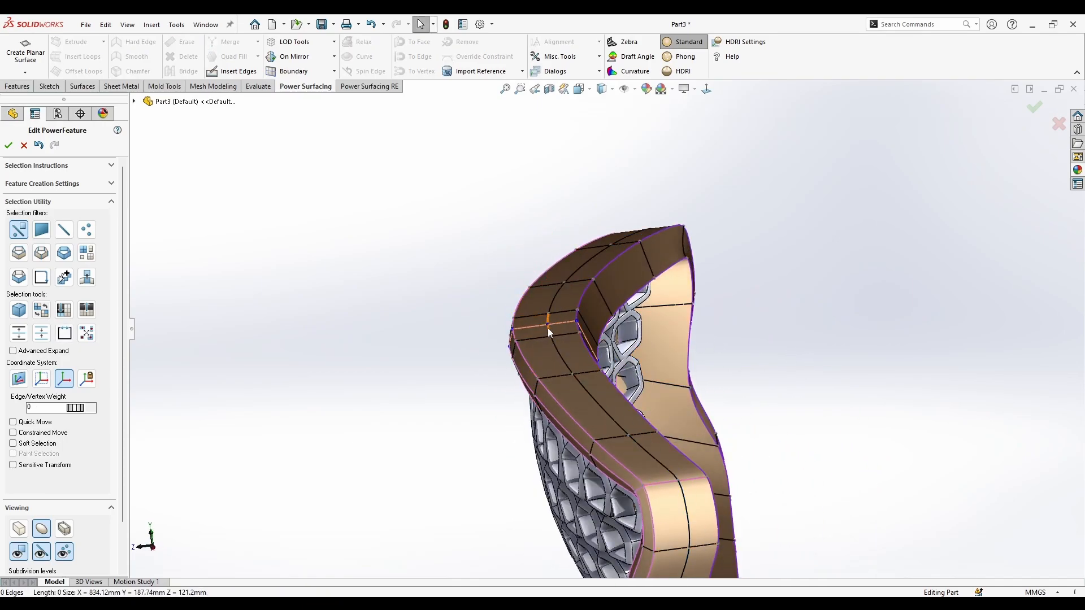
Select the two top rear edges beside the mirror plane and raise them about 35 mm in the YZ plane
{"action": "scroll", "coordinate": [548, 327], "scroll_direction": "down", "scroll_amount": 3}
{"action": "middle_click_drag", "start_coordinate": [605, 347], "coordinate": [579, 322]}
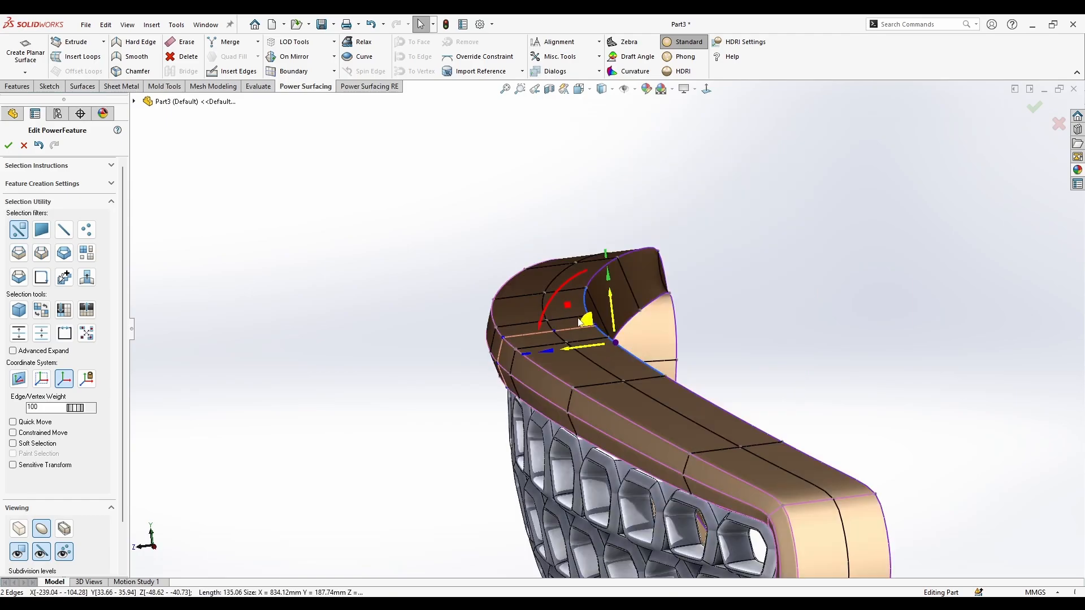
{"action": "key", "text": "Escape"}
{"action": "middle_click_drag", "start_coordinate": [651, 282], "coordinate": [729, 292]}
{"action": "scroll", "coordinate": [547, 282], "scroll_direction": "up", "scroll_amount": 3}
{"action": "middle_click_drag", "start_coordinate": [547, 282], "coordinate": [629, 273]}
{"action": "left_click", "coordinate": [575, 351]}
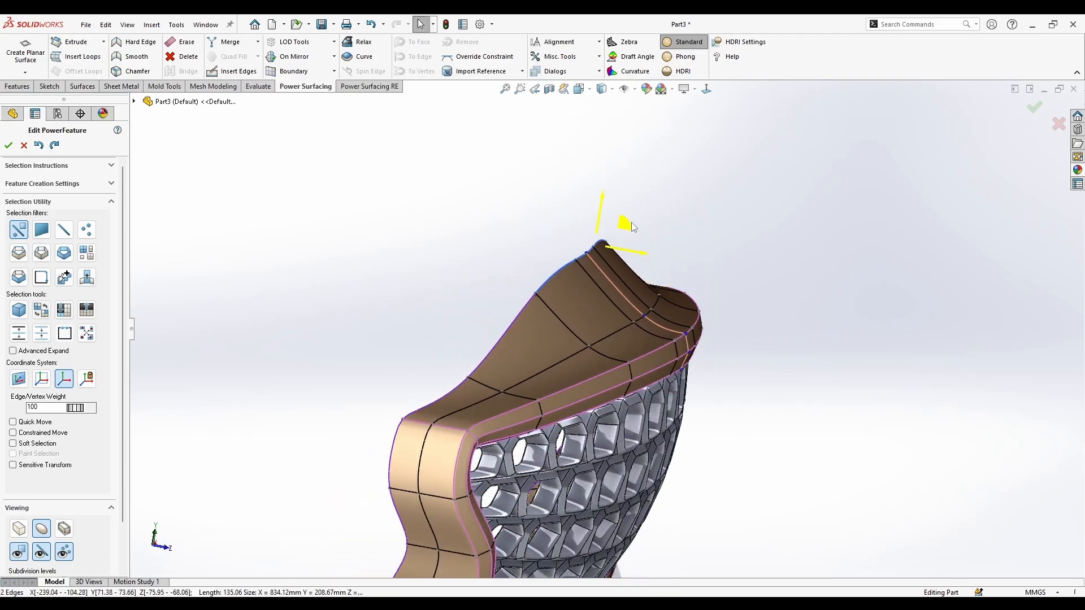
{"action": "key", "text": "Escape"}
{"action": "middle_click_drag", "start_coordinate": [646, 233], "coordinate": [638, 323]}
{"action": "left_click_drag", "start_coordinate": [654, 320], "coordinate": [667, 328]}
{"action": "key", "text": "Escape"}
Raise the two central middle-loop edges of the frame's top wall about 3 mm along Y and nudge the adjacent geometry upward
{"action": "key", "text": "ctrl+1"}
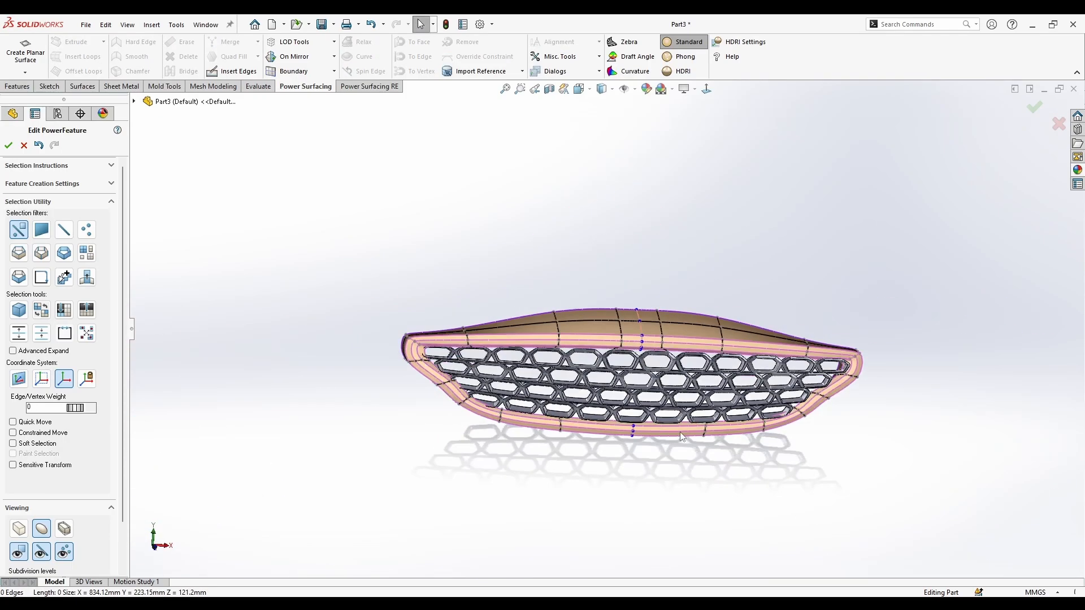
{"action": "left_click", "coordinate": [570, 280], "text": "ctrl"}
{"action": "left_click_drag", "start_coordinate": [672, 252], "coordinate": [674, 245]}
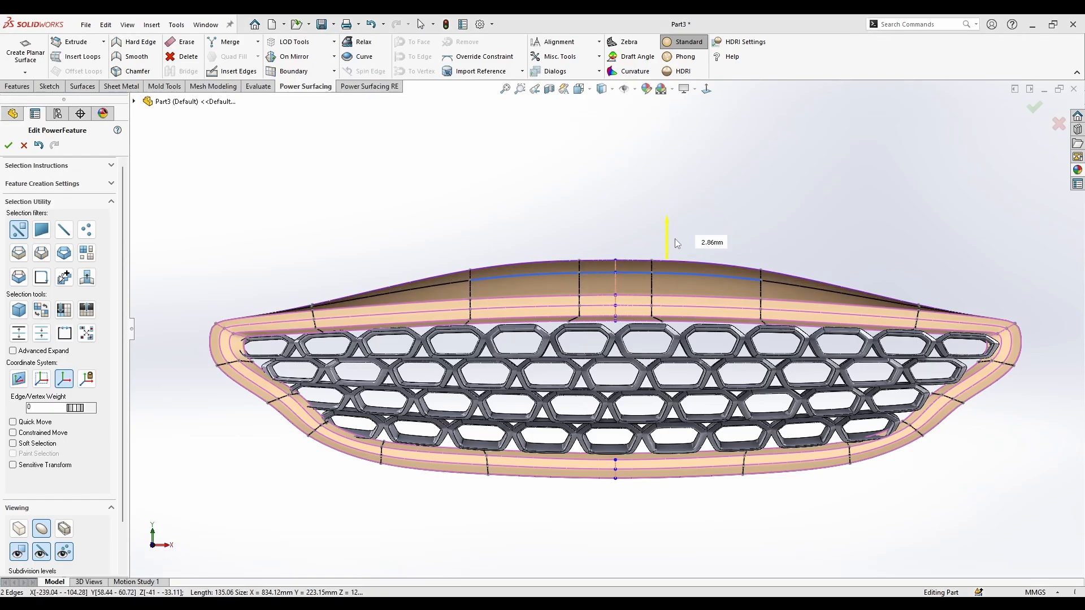
{"action": "scroll", "coordinate": [605, 319], "scroll_direction": "up", "scroll_amount": 2}
{"action": "scroll", "coordinate": [805, 308], "scroll_direction": "down", "scroll_amount": 2}
{"action": "middle_click_drag", "start_coordinate": [752, 305], "coordinate": [715, 354]}
{"action": "left_click", "coordinate": [801, 331]}
{"action": "left_click_drag", "start_coordinate": [820, 322], "coordinate": [819, 298]}
{"action": "scroll", "coordinate": [791, 271], "scroll_direction": "up", "scroll_amount": 3}
{"action": "middle_click_drag", "start_coordinate": [752, 237], "coordinate": [713, 265]}
{"action": "scroll", "coordinate": [678, 308], "scroll_direction": "down", "scroll_amount": 4}
Display the frame as its unsmoothed control mesh and examine the rear edges and vertices at its outer end
{"action": "key", "text": "Tab"}
{"action": "middle_click_drag", "start_coordinate": [707, 367], "coordinate": [450, 416]}
{"action": "left_click", "coordinate": [646, 237]}
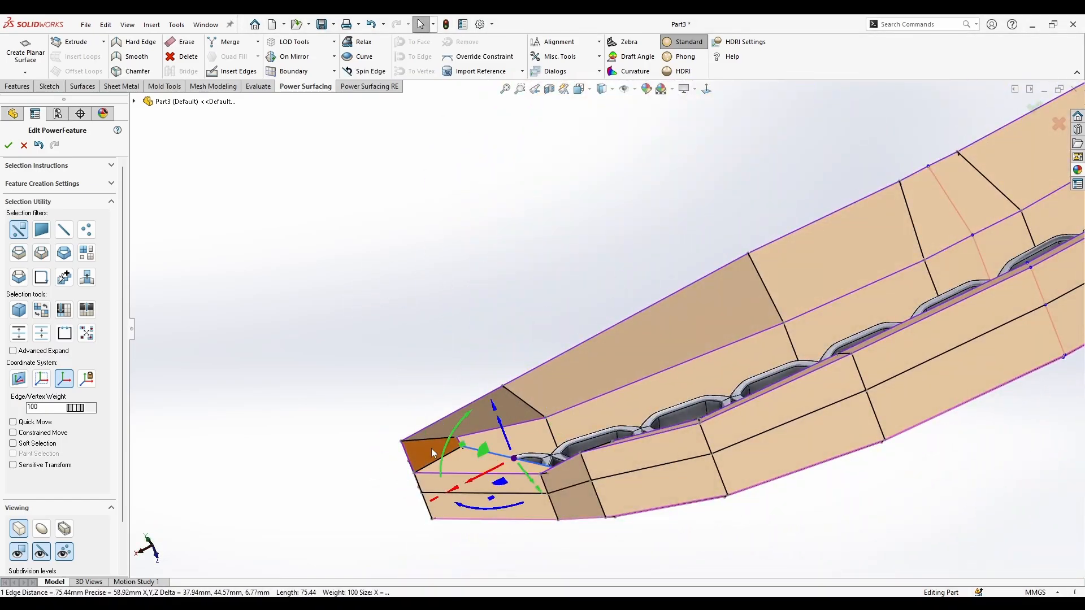
{"action": "middle_click_drag", "start_coordinate": [622, 396], "coordinate": [705, 318]}
{"action": "left_click", "coordinate": [537, 382]}
{"action": "left_click", "coordinate": [629, 314]}
{"action": "left_click", "coordinate": [698, 443]}
{"action": "scroll", "coordinate": [697, 443], "scroll_direction": "up", "scroll_amount": 3}
{"action": "scroll", "coordinate": [688, 254], "scroll_direction": "down", "scroll_amount": 3}
{"action": "left_click", "coordinate": [705, 319]}
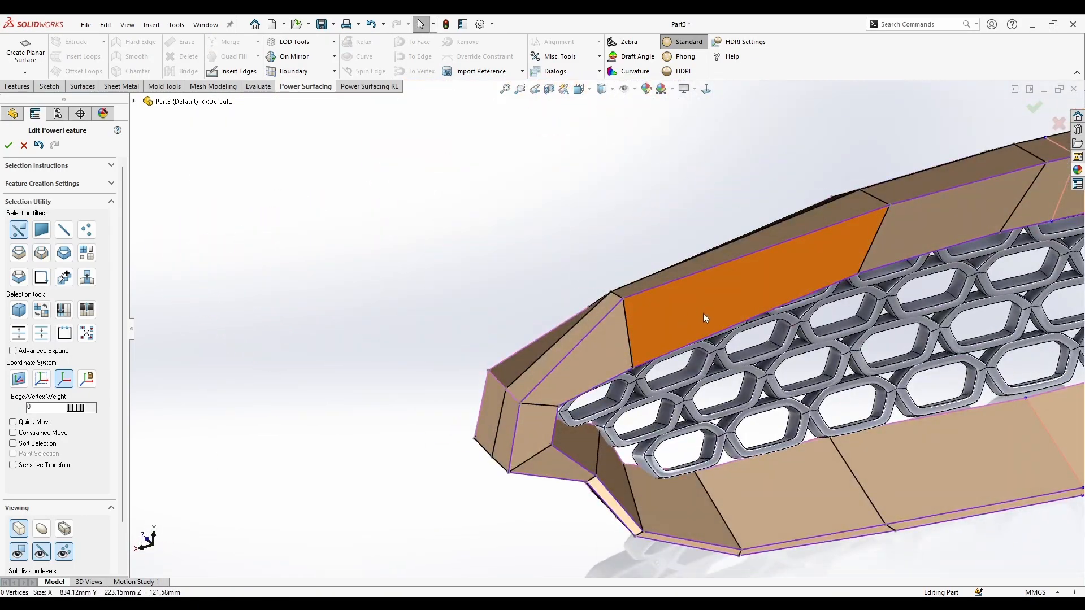
Accept the frame's PowerFeature to convert it to a solid body and examine it around the lattice
{"action": "left_click", "coordinate": [1037, 110]}
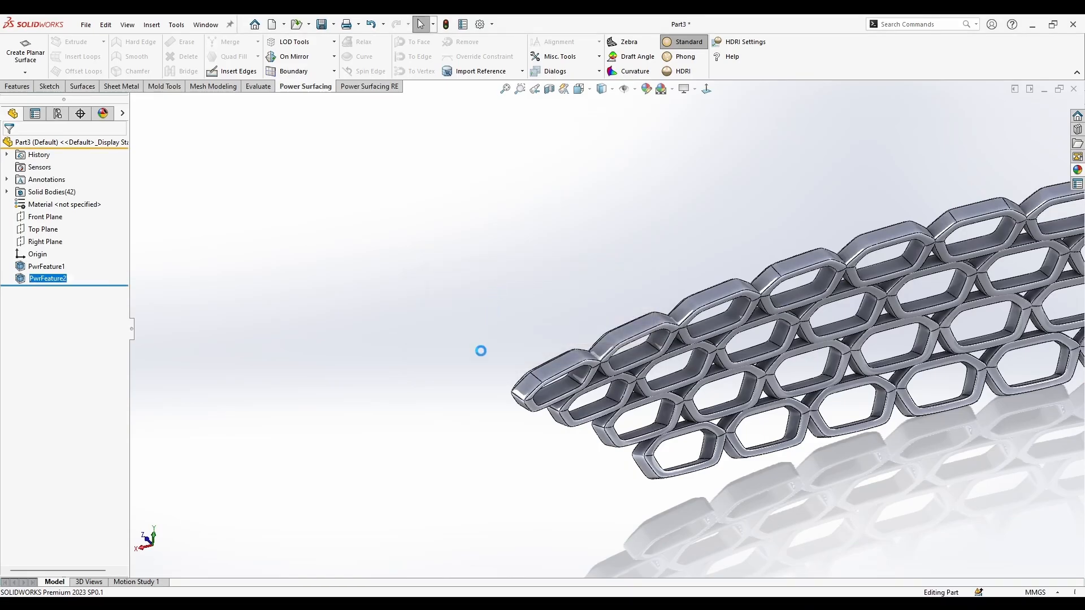
{"action": "middle_click_drag", "start_coordinate": [460, 376], "coordinate": [670, 342]}
{"action": "scroll", "coordinate": [670, 339], "scroll_direction": "up", "scroll_amount": 4}
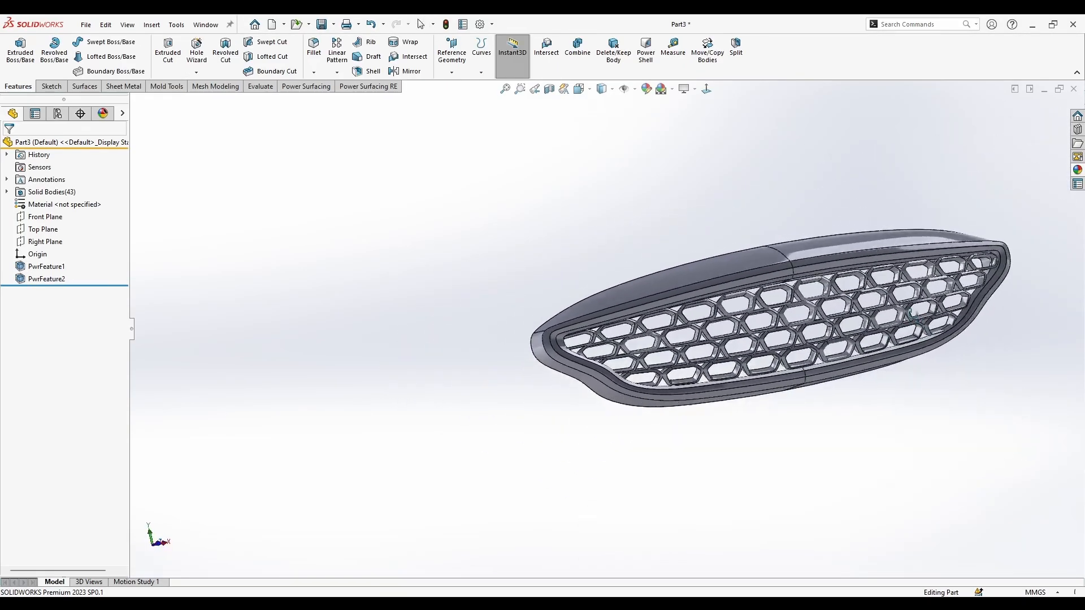
{"action": "scroll", "coordinate": [911, 314], "scroll_direction": "down", "scroll_amount": 5}
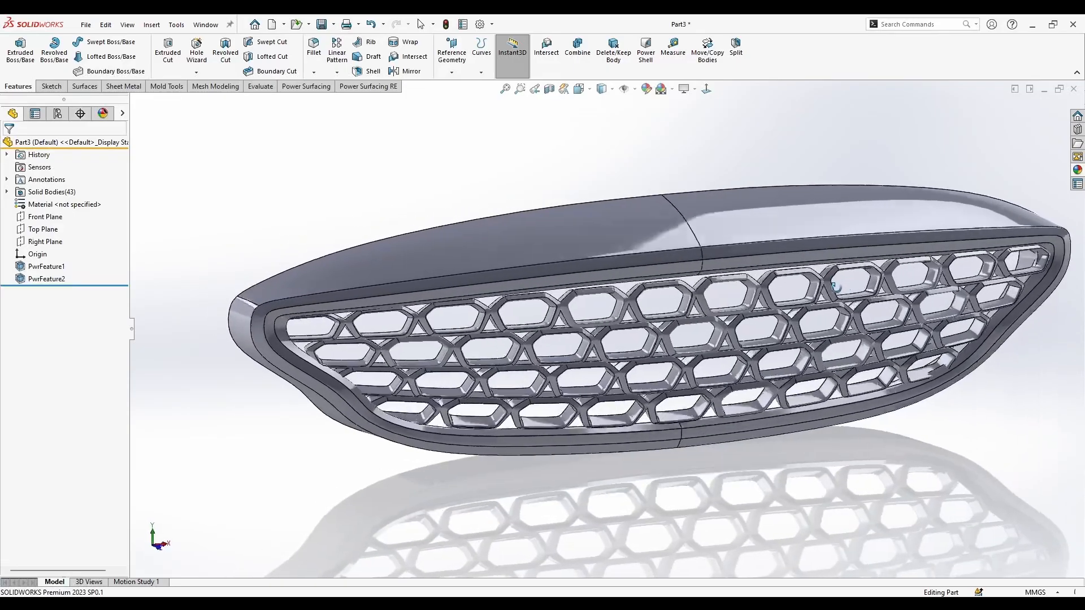
{"action": "middle_click_drag", "start_coordinate": [835, 287], "coordinate": [779, 278]}
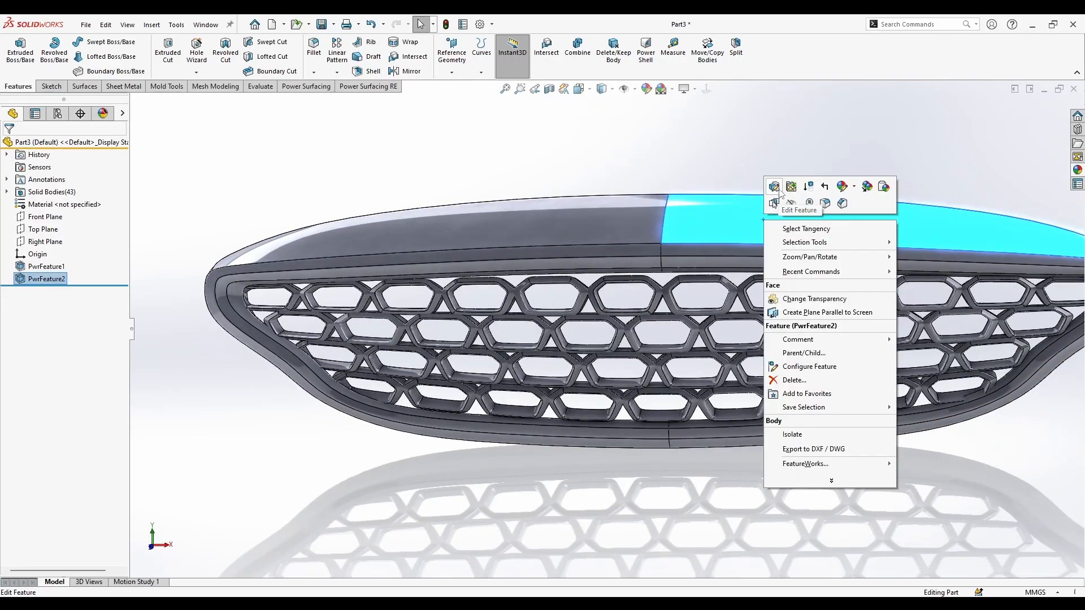
Reopen the frame's PowerFeature for editing and select the full face loop of its inner wall
{"action": "left_click", "coordinate": [774, 187]}
{"action": "middle_click_drag", "start_coordinate": [627, 248], "coordinate": [640, 282]}
{"action": "scroll", "coordinate": [590, 258], "scroll_direction": "down", "scroll_amount": 3}
{"action": "right_click", "coordinate": [719, 287]}
{"action": "left_click", "coordinate": [794, 257]}
{"action": "scroll", "coordinate": [792, 257], "scroll_direction": "down", "scroll_amount": 3}
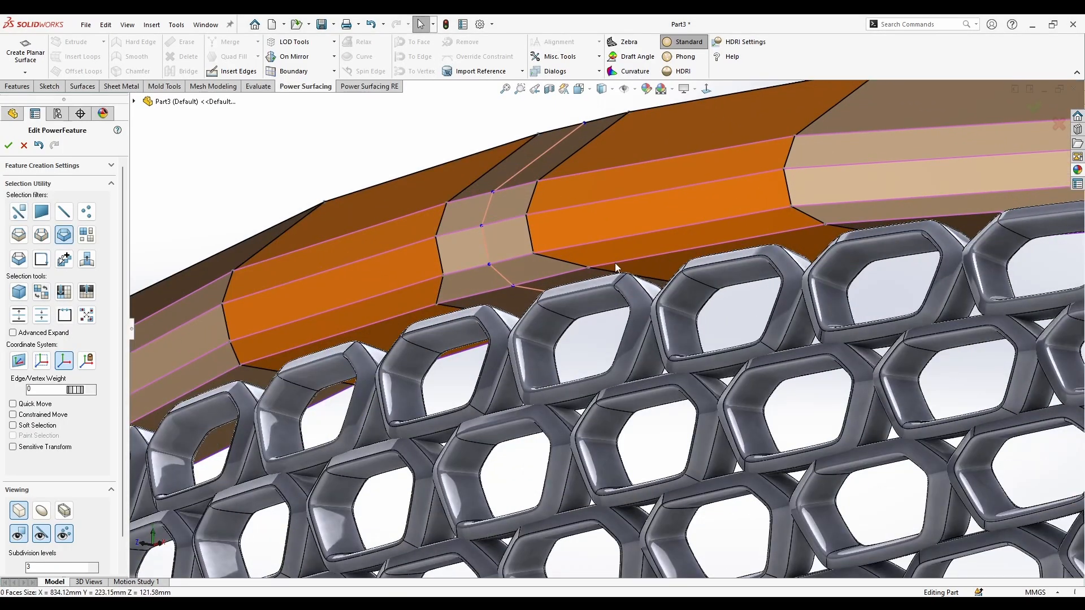
{"action": "left_click", "coordinate": [616, 268]}
{"action": "scroll", "coordinate": [621, 283], "scroll_direction": "up", "scroll_amount": 6}
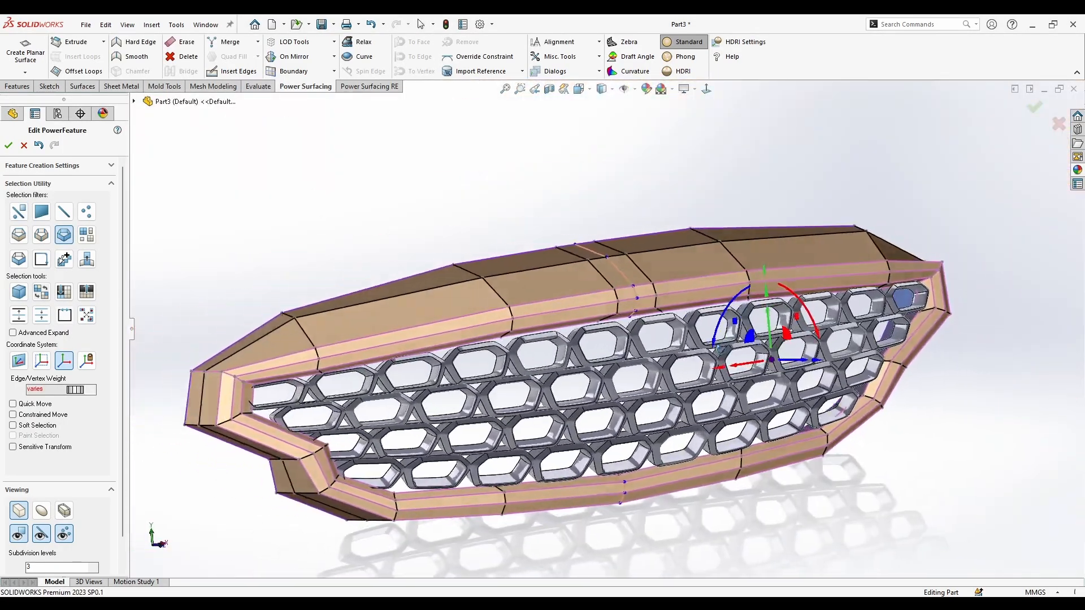
{"action": "middle_click_drag", "start_coordinate": [720, 349], "coordinate": [625, 500]}
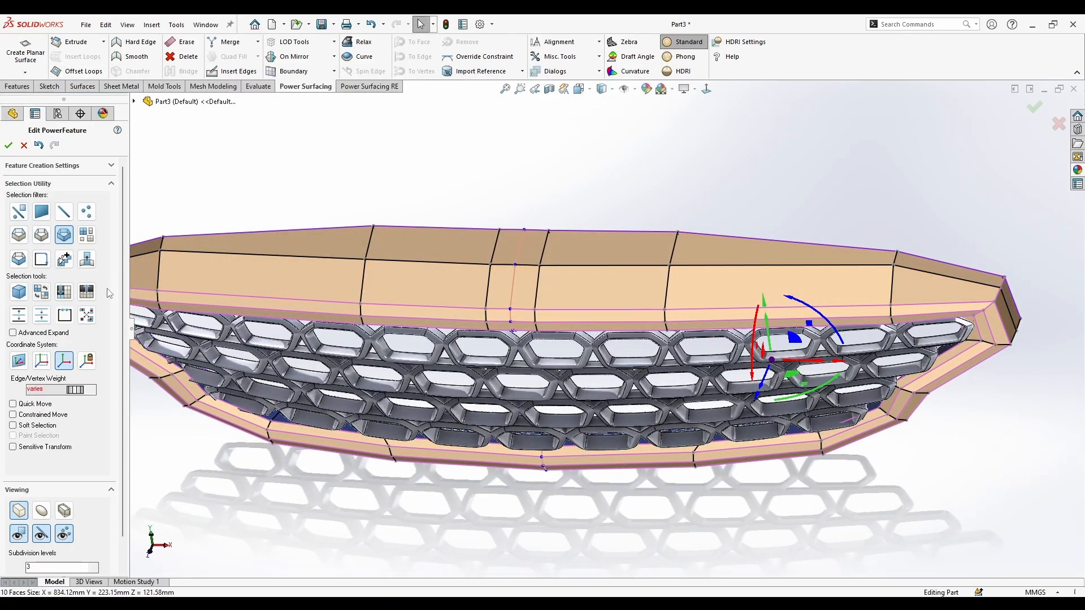
{"action": "scroll", "coordinate": [776, 322], "scroll_direction": "down", "scroll_amount": 5}
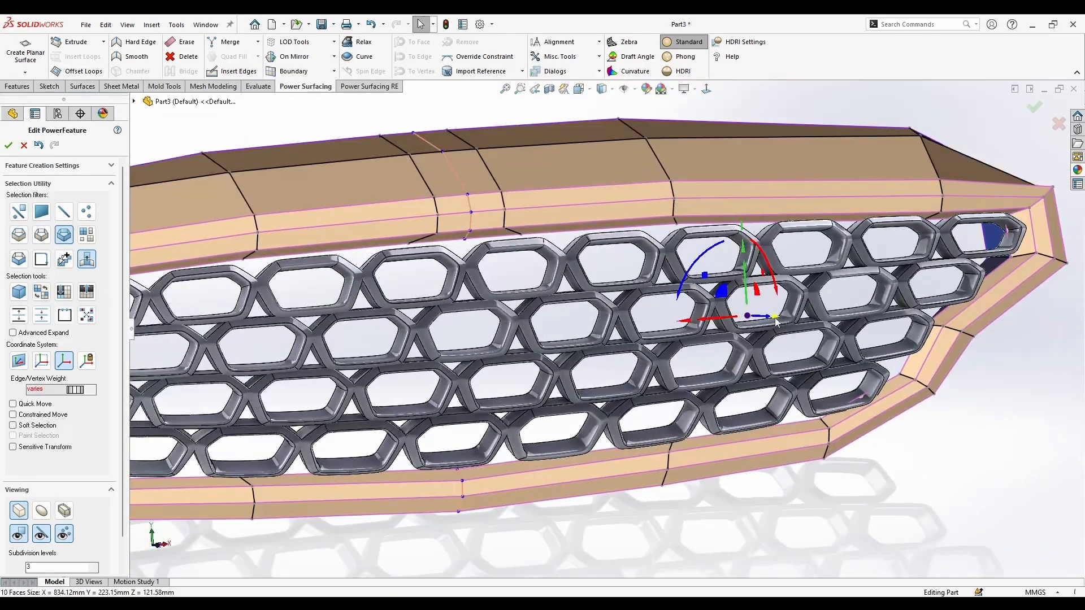
Extract the inner wall's face loop and move it along Z well out in front of the frame
{"action": "left_click_drag", "start_coordinate": [762, 321], "coordinate": [925, 385]}
{"action": "scroll", "coordinate": [628, 317], "scroll_direction": "up", "scroll_amount": 4}
{"action": "middle_click_drag", "start_coordinate": [548, 430], "coordinate": [916, 375]}
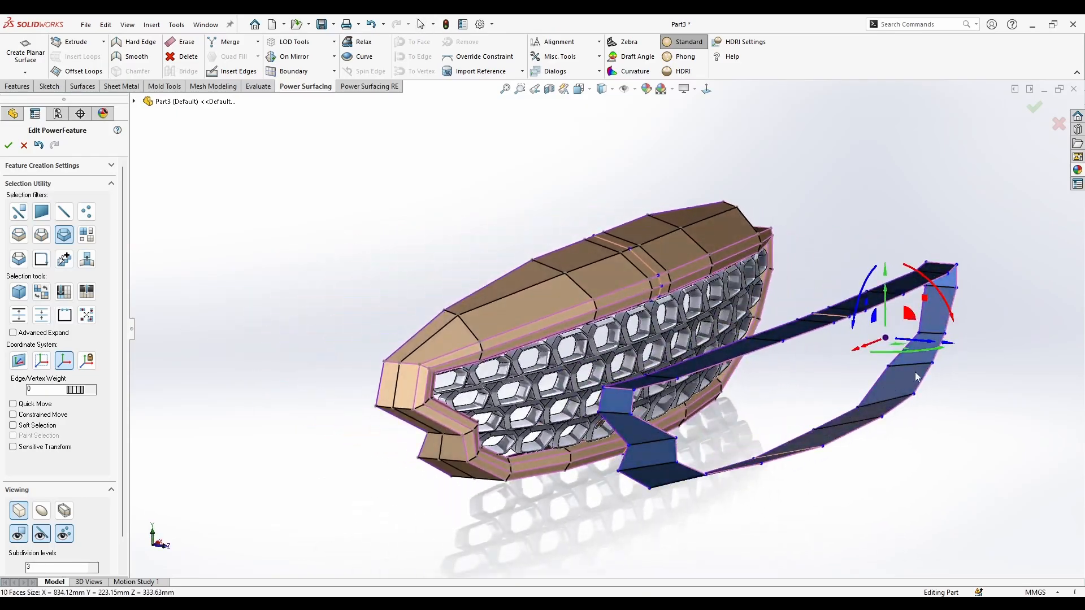
Select the whole extracted strip in front of the lattice as one component
{"action": "left_click", "coordinate": [948, 434]}
{"action": "middle_click_drag", "start_coordinate": [883, 477], "coordinate": [843, 480]}
{"action": "scroll", "coordinate": [839, 324], "scroll_direction": "down", "scroll_amount": 3}
{"action": "key", "text": "s"}
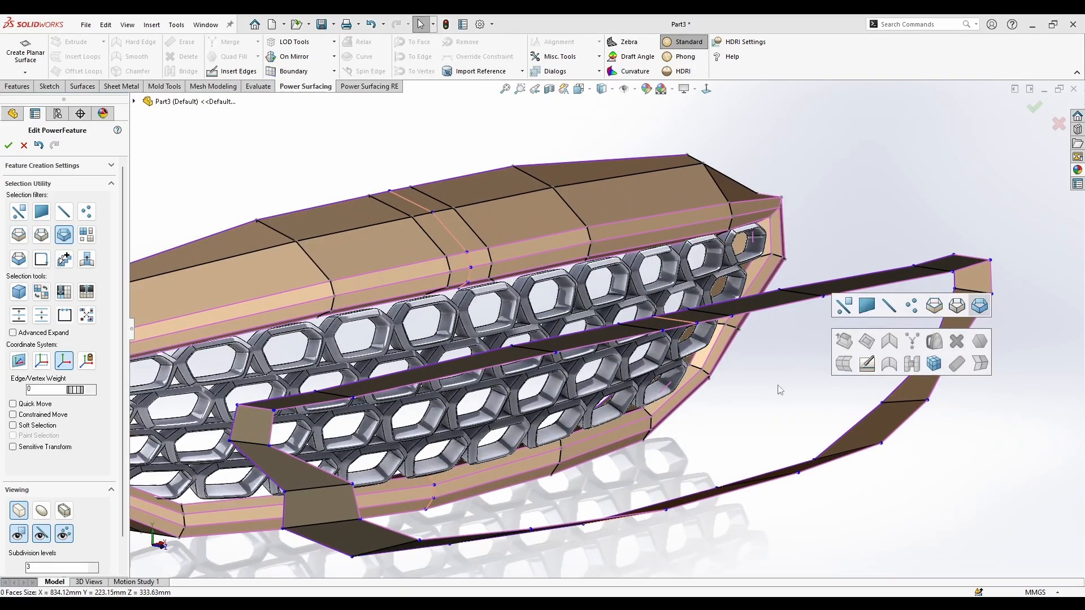
{"action": "left_click", "coordinate": [886, 416]}
{"action": "middle_click_drag", "start_coordinate": [887, 416], "coordinate": [429, 399]}
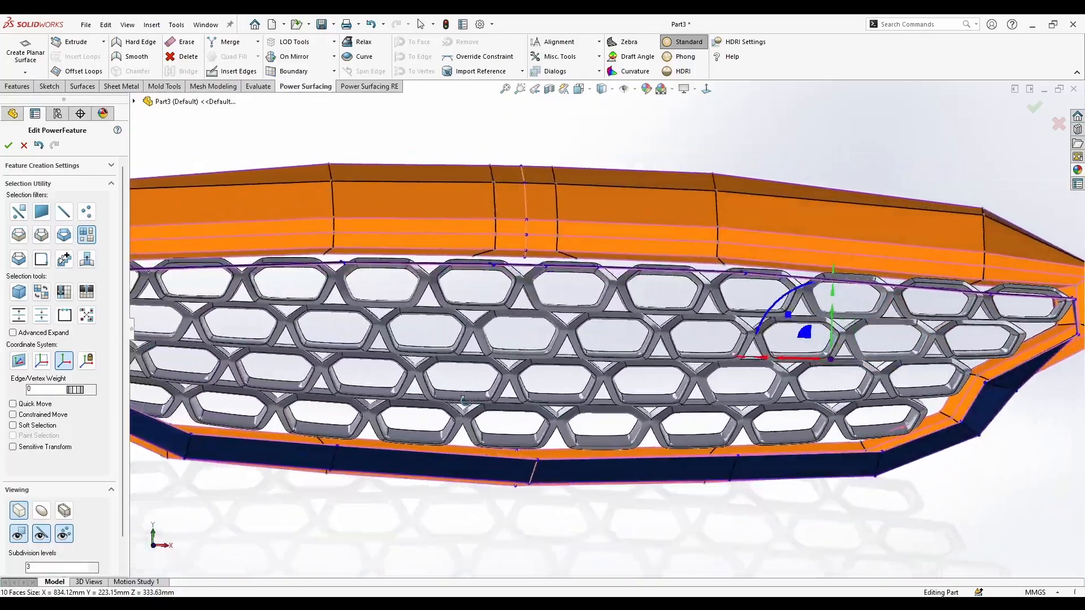
{"action": "scroll", "coordinate": [621, 333], "scroll_direction": "up", "scroll_amount": 3}
{"action": "middle_click_drag", "start_coordinate": [621, 333], "coordinate": [847, 452]}
{"action": "scroll", "coordinate": [580, 354], "scroll_direction": "down", "scroll_amount": 3}
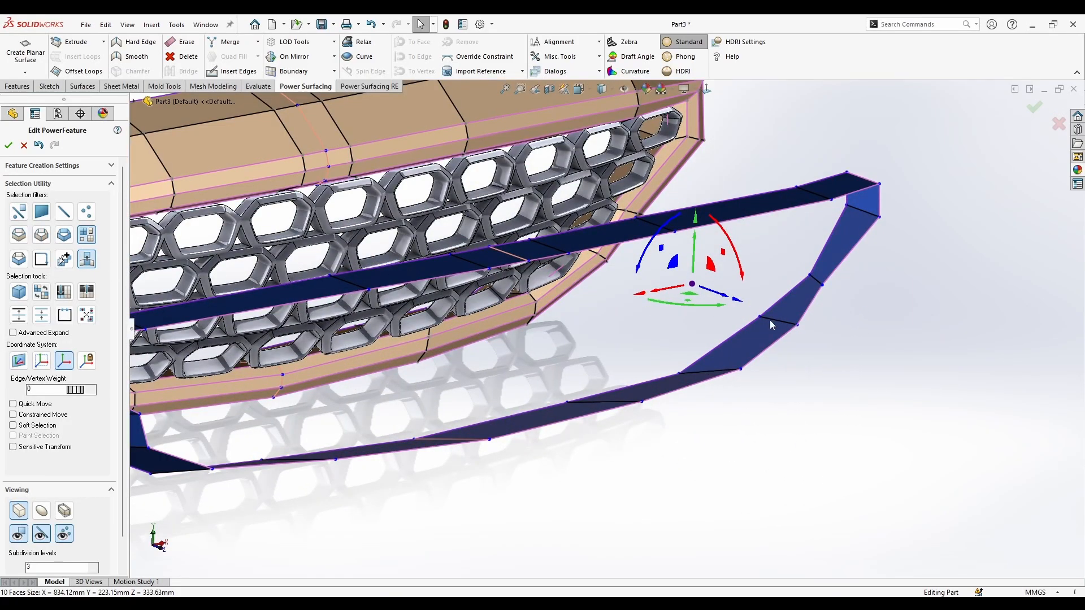
{"action": "middle_click_drag", "start_coordinate": [770, 323], "coordinate": [655, 279]}
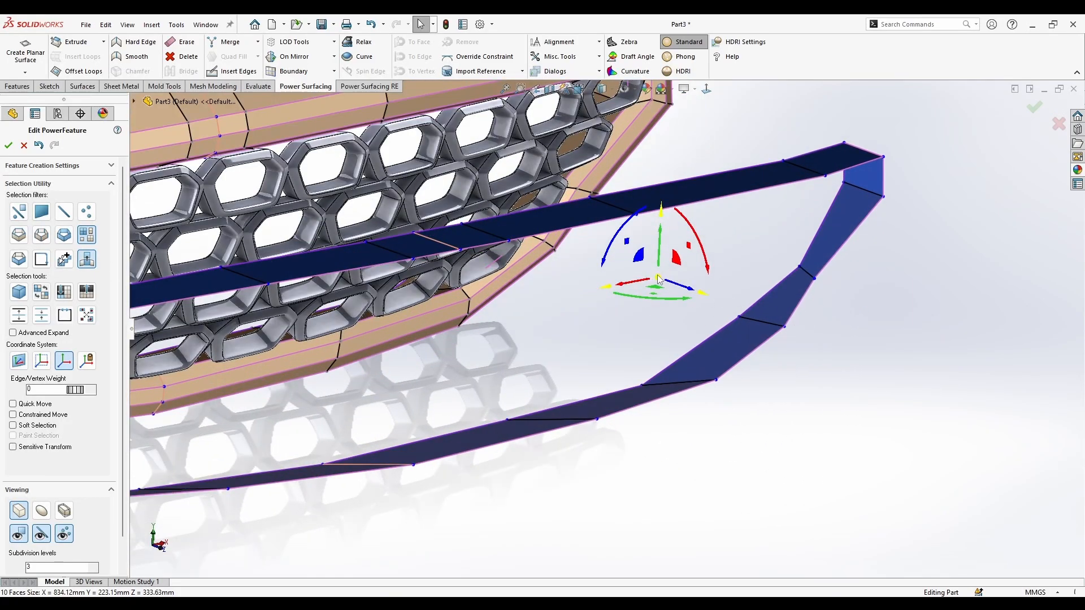
Scale the selected ring of ten faces down slightly so that it sits inside the outer ring
{"action": "left_click_drag", "start_coordinate": [659, 278], "coordinate": [649, 293]}
{"action": "mouse_move", "coordinate": [643, 306]}
{"action": "middle_mouse_down"}
{"action": "mouse_move", "coordinate": [729, 279]}
{"action": "mouse_move", "coordinate": [648, 273]}
{"action": "mouse_move", "coordinate": [659, 296]}
{"action": "middle_mouse_up"}
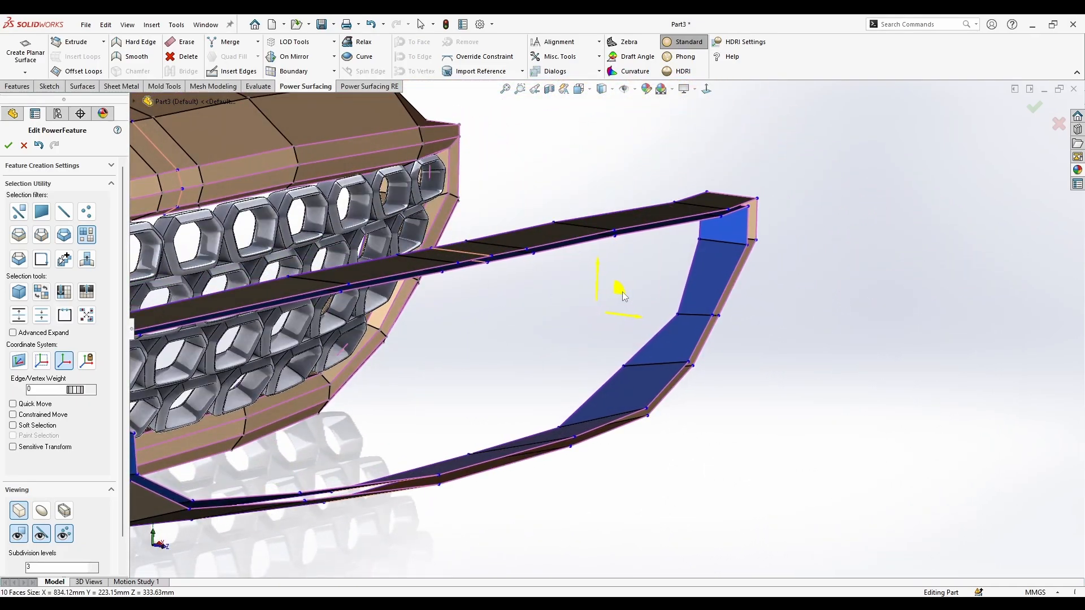
{"action": "middle_click_drag", "start_coordinate": [628, 296], "coordinate": [687, 291]}
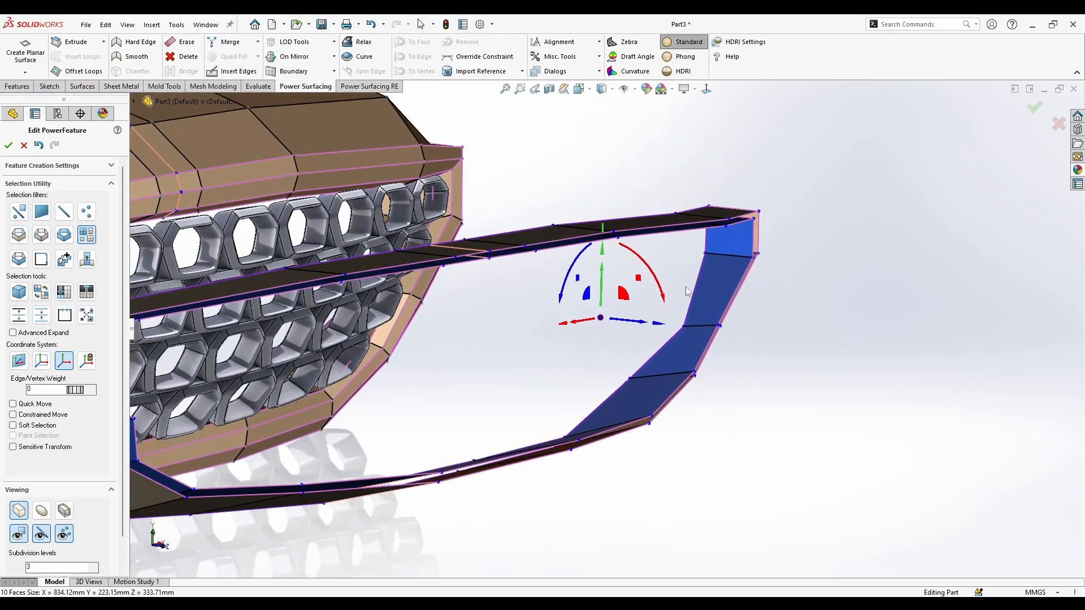
{"action": "left_click_drag", "start_coordinate": [601, 322], "coordinate": [600, 328]}
{"action": "middle_click_drag", "start_coordinate": [600, 330], "coordinate": [520, 322]}
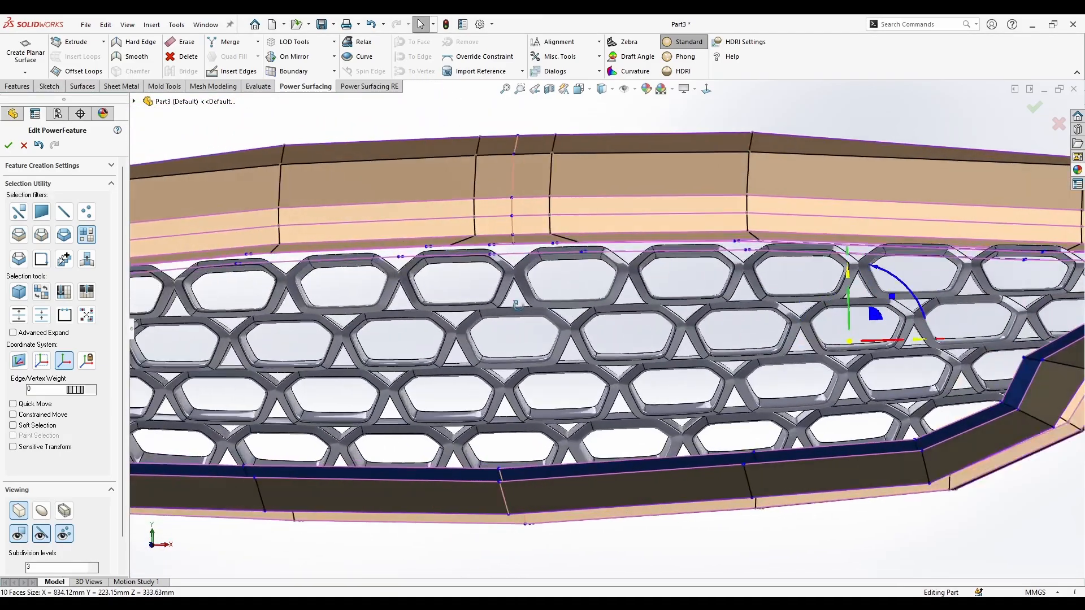
{"action": "scroll", "coordinate": [610, 283], "scroll_direction": "up", "scroll_amount": 3}
{"action": "middle_click_drag", "start_coordinate": [571, 354], "coordinate": [617, 367]}
{"action": "scroll", "coordinate": [617, 366], "scroll_direction": "down", "scroll_amount": 2}
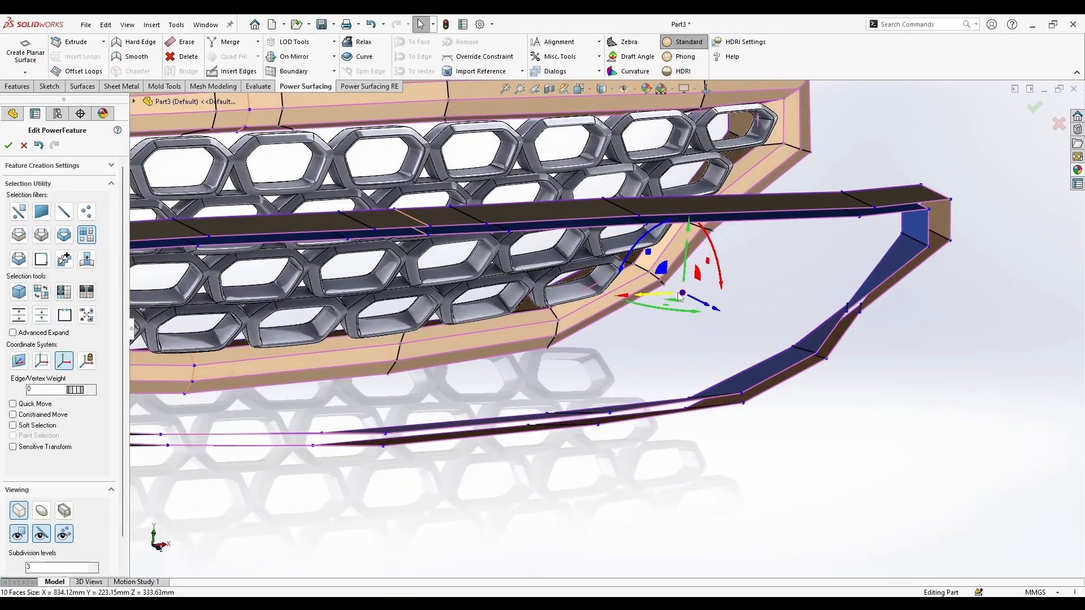
Select the outer ring's faces and flip their orientation
{"action": "right_click", "coordinate": [906, 270]}
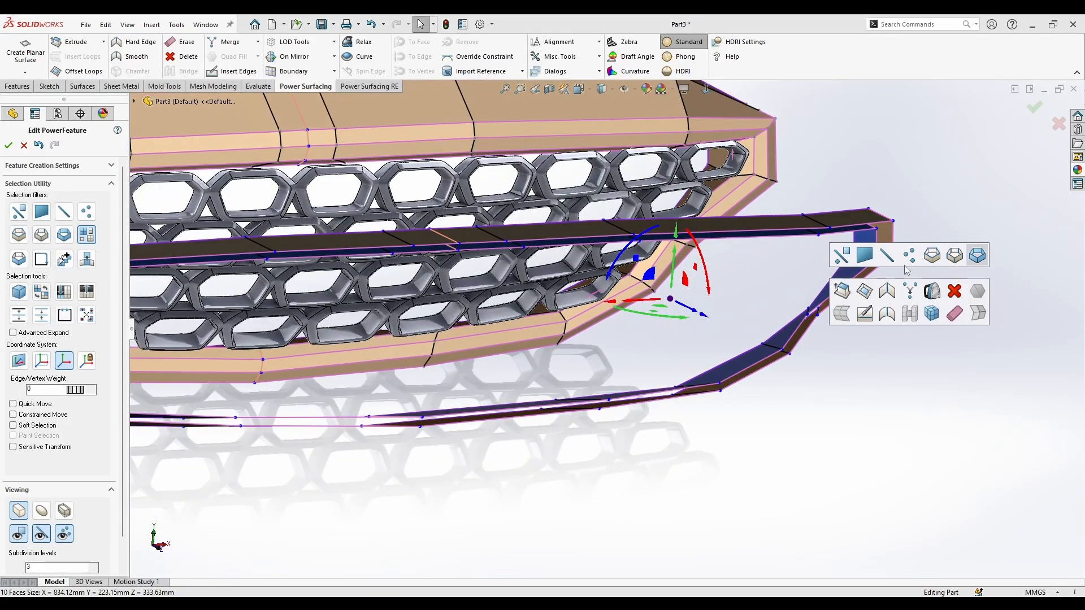
{"action": "left_click", "coordinate": [882, 360]}
{"action": "middle_click_drag", "start_coordinate": [883, 360], "coordinate": [718, 342]}
{"action": "scroll", "coordinate": [937, 361], "scroll_direction": "down", "scroll_amount": 3}
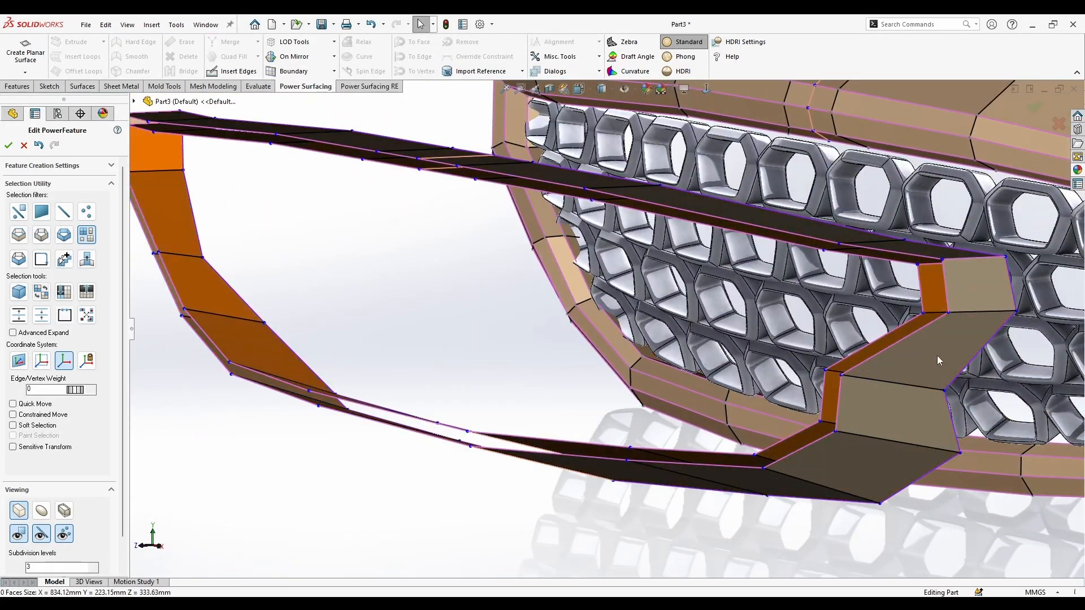
{"action": "double_click", "coordinate": [876, 425]}
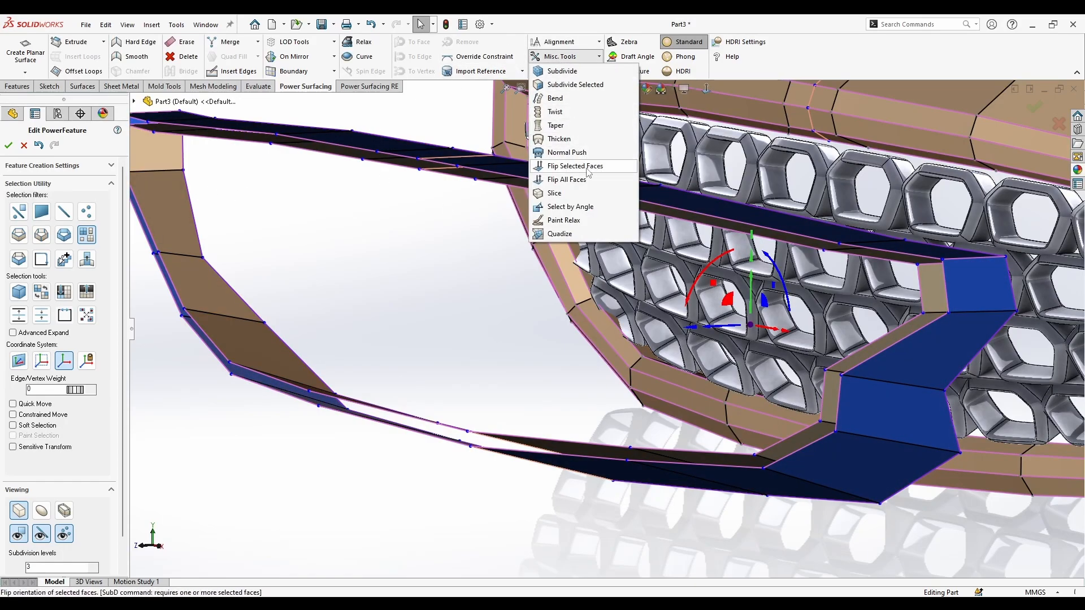
{"action": "left_click", "coordinate": [587, 166]}
{"action": "left_click", "coordinate": [431, 297]}
Select the front edge loops of the inner and outer rings and bridge them with faces
{"action": "middle_click_drag", "start_coordinate": [431, 297], "coordinate": [921, 266]}
{"action": "key", "text": "s"}
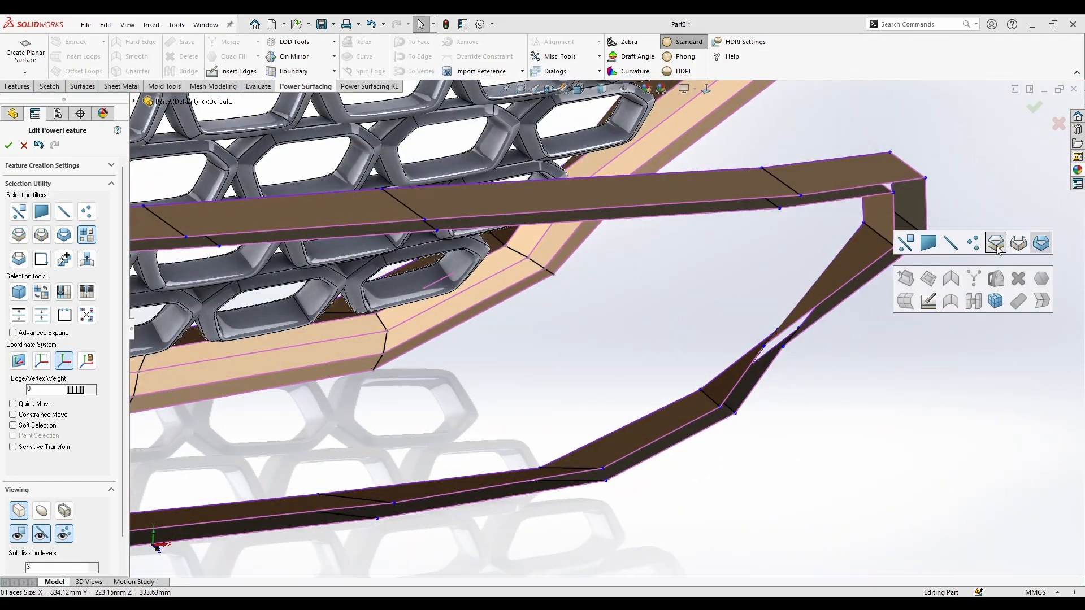
{"action": "left_click", "coordinate": [996, 245]}
{"action": "left_click", "coordinate": [897, 225]}
{"action": "left_click", "coordinate": [926, 209]}
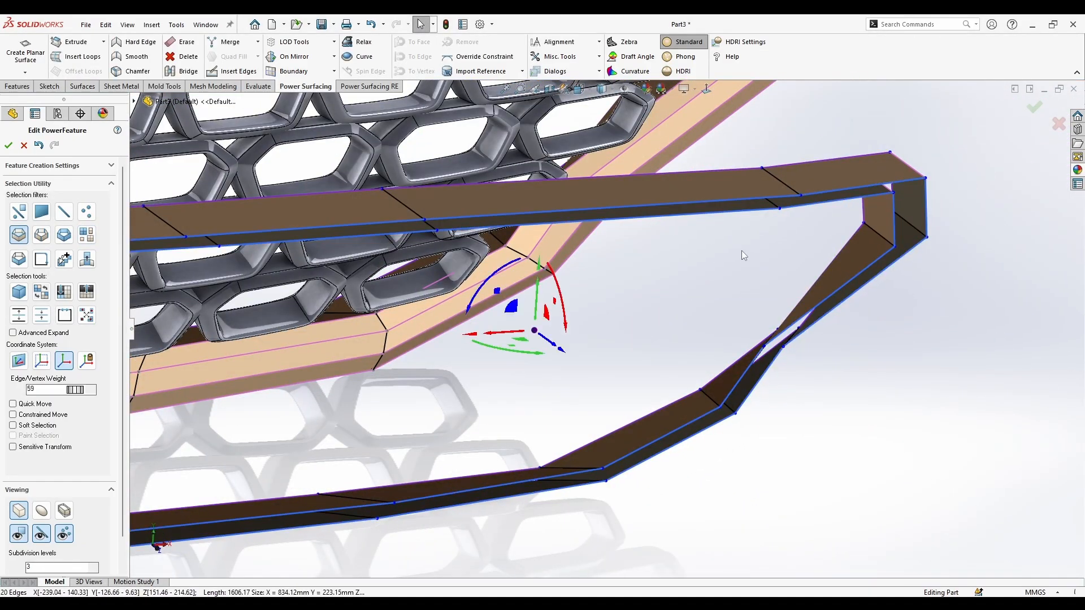
{"action": "right_click", "coordinate": [710, 248]}
{"action": "left_click", "coordinate": [790, 283]}
{"action": "key", "text": "Return"}
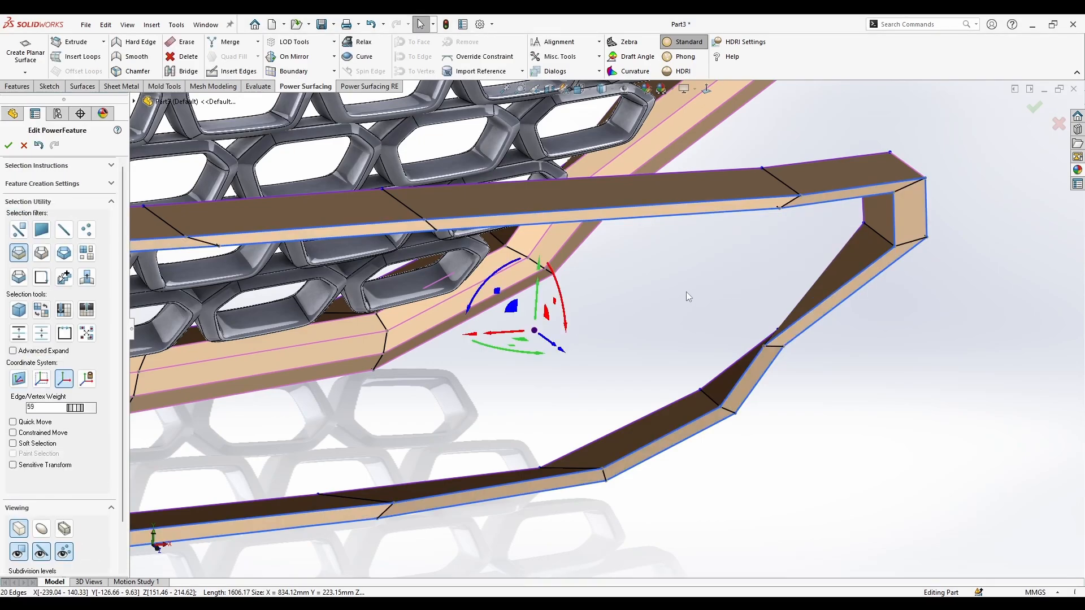
Bridge the back edge loops of the two rings to close the ring into a solid band
{"action": "middle_click_drag", "start_coordinate": [686, 296], "coordinate": [695, 226]}
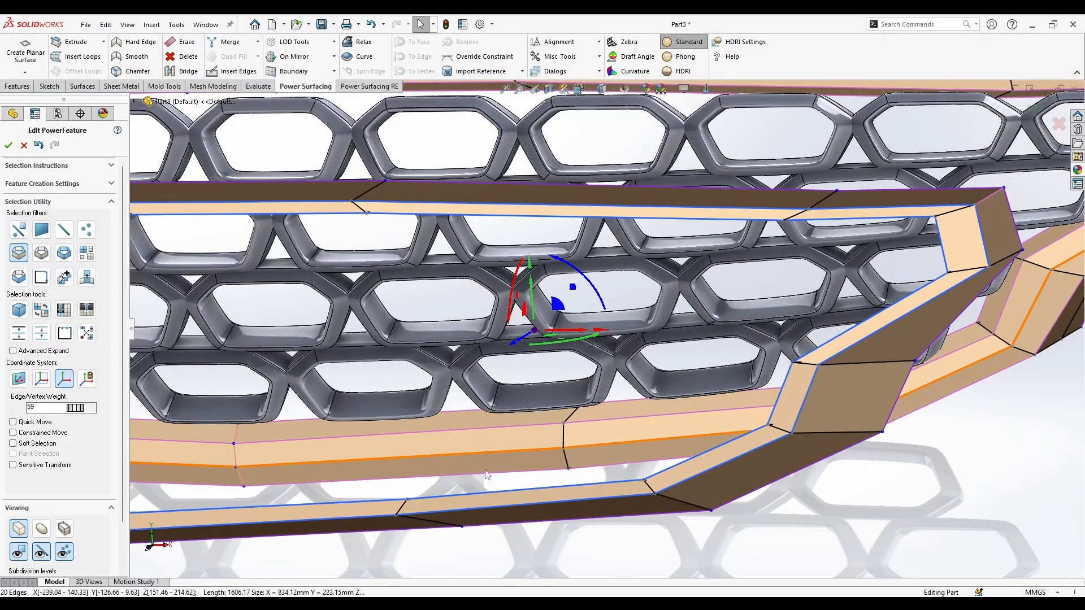
{"action": "scroll", "coordinate": [571, 366], "scroll_direction": "up", "scroll_amount": 1}
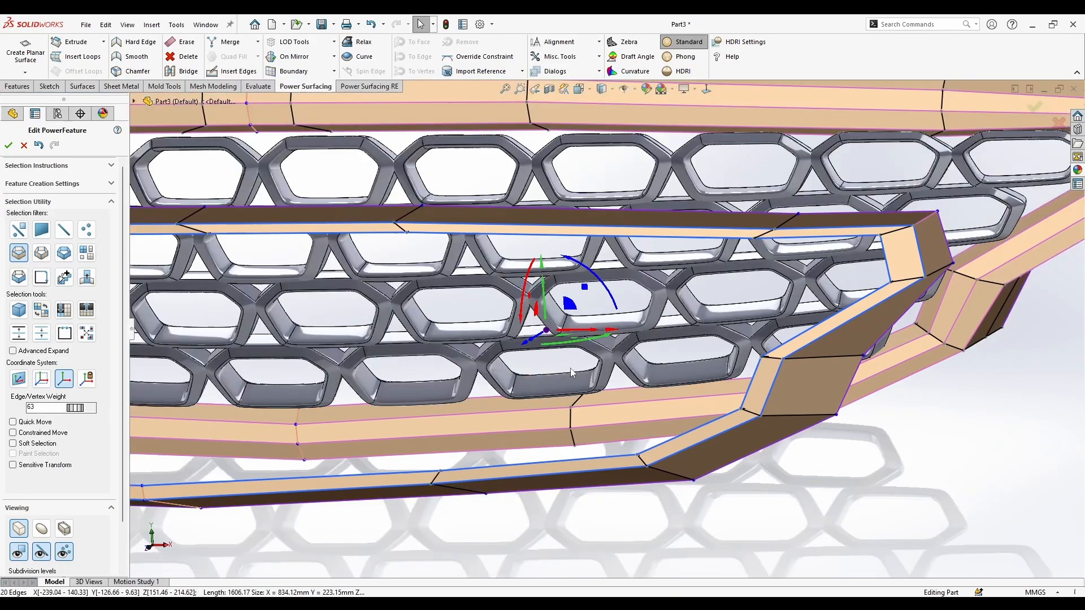
{"action": "middle_click_drag", "start_coordinate": [571, 366], "coordinate": [390, 353]}
{"action": "scroll", "coordinate": [426, 280], "scroll_direction": "down", "scroll_amount": 2}
{"action": "right_click", "coordinate": [437, 279]}
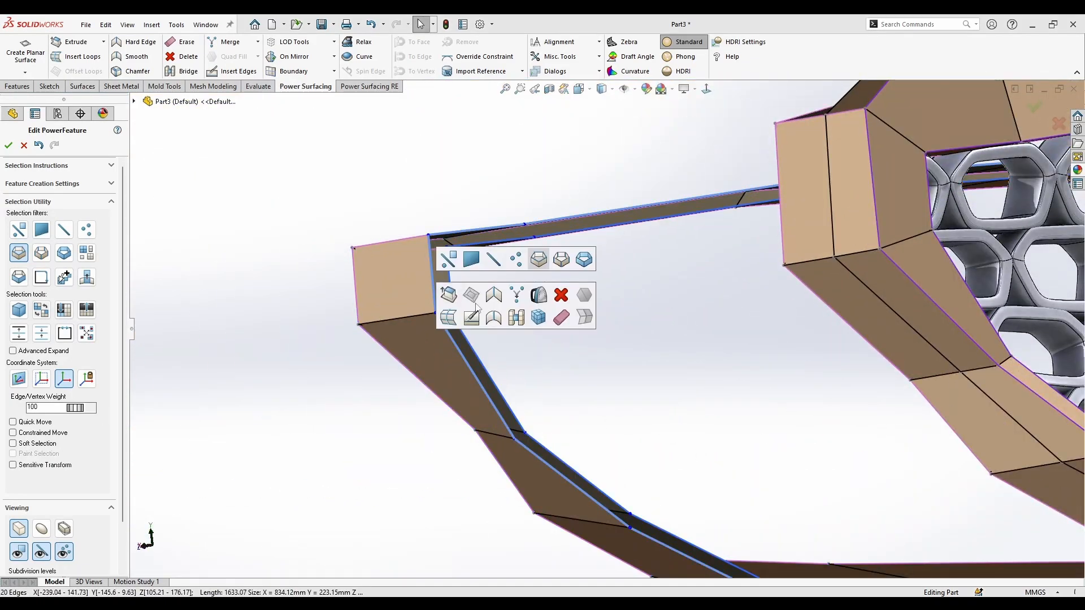
{"action": "left_click", "coordinate": [517, 308]}
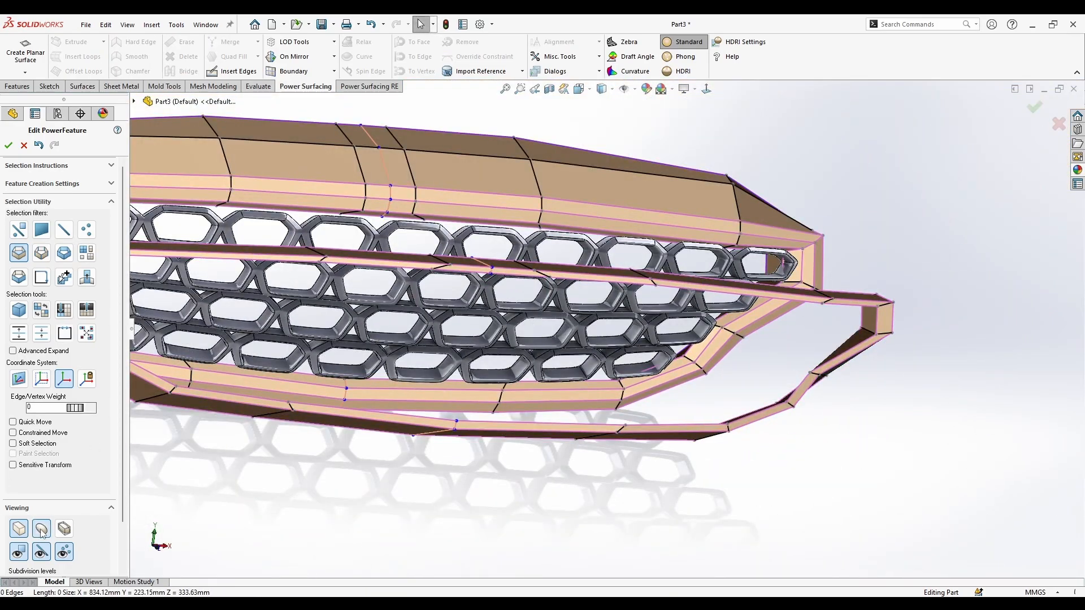
Switch the display from the control cage to the smooth subdivided shape
{"action": "left_click", "coordinate": [40, 531]}
{"action": "middle_click_drag", "start_coordinate": [571, 452], "coordinate": [556, 410]}
{"action": "scroll", "coordinate": [543, 446], "scroll_direction": "up", "scroll_amount": 2}
{"action": "scroll", "coordinate": [594, 305], "scroll_direction": "up", "scroll_amount": 1}
{"action": "left_click", "coordinate": [705, 91]}
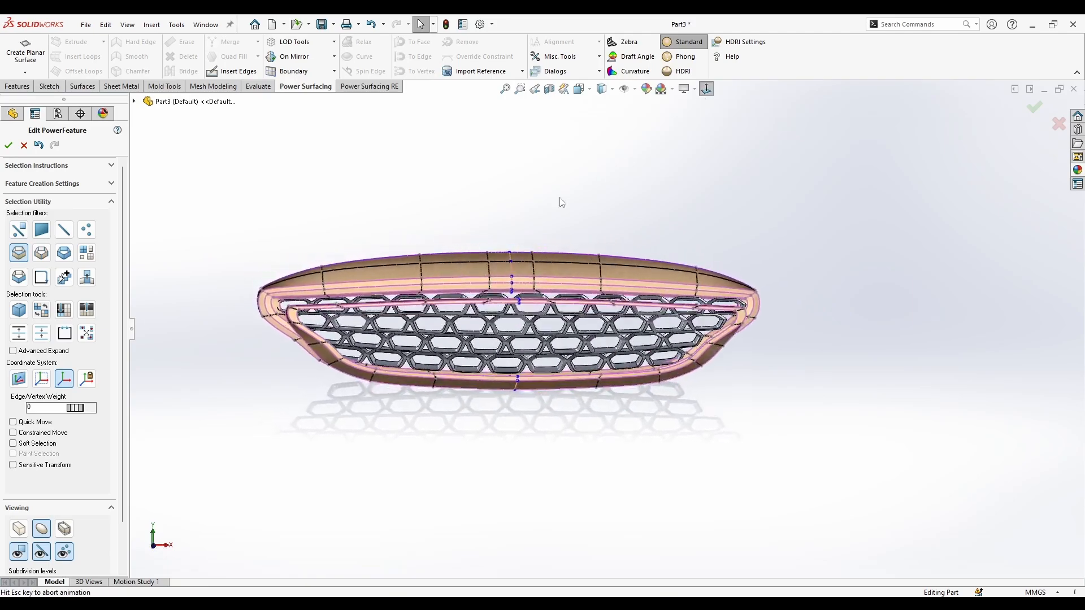
Select the whole closed ring and move it back in depth into the grille frame, around the honeycomb mesh
{"action": "left_click", "coordinate": [316, 356]}
{"action": "middle_click_drag", "start_coordinate": [315, 356], "coordinate": [407, 345]}
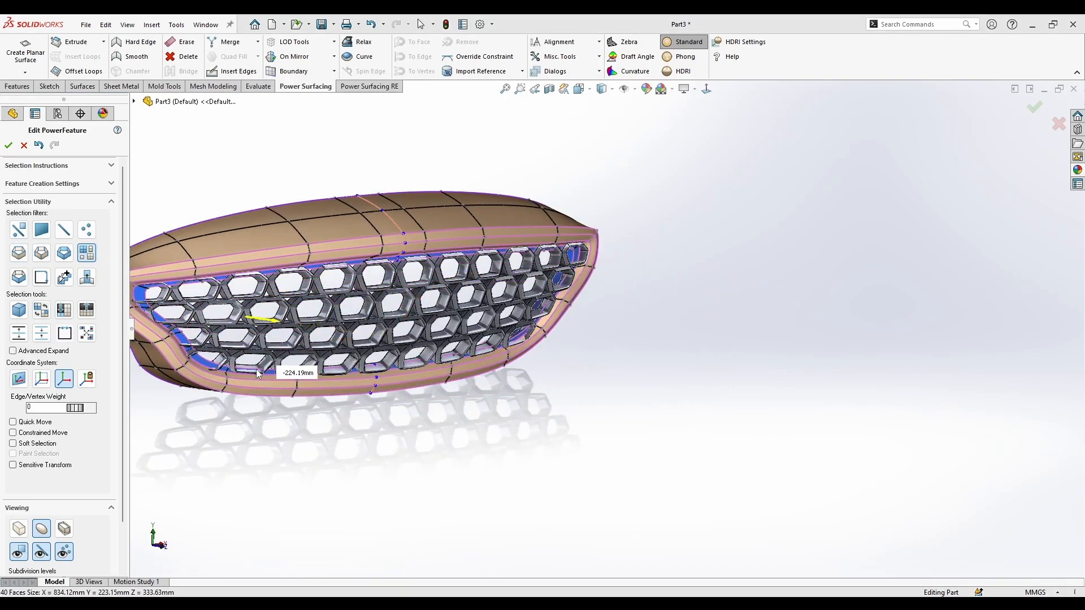
{"action": "left_click_drag", "start_coordinate": [261, 375], "coordinate": [332, 344]}
{"action": "scroll", "coordinate": [332, 345], "scroll_direction": "down", "scroll_amount": 4}
{"action": "middle_click_drag", "start_coordinate": [332, 345], "coordinate": [356, 321]}
{"action": "scroll", "coordinate": [407, 350], "scroll_direction": "down", "scroll_amount": 1}
Fine-tune the ring's depth inside the frame so it lines up with the honeycomb mesh
{"action": "left_click_drag", "start_coordinate": [356, 321], "coordinate": [373, 338]}
{"action": "scroll", "coordinate": [372, 338], "scroll_direction": "up", "scroll_amount": 3}
{"action": "scroll", "coordinate": [712, 373], "scroll_direction": "down", "scroll_amount": 2}
{"action": "middle_click_drag", "start_coordinate": [516, 394], "coordinate": [797, 162]}
{"action": "left_click_drag", "start_coordinate": [797, 161], "coordinate": [825, 159]}
{"action": "middle_click_drag", "start_coordinate": [825, 160], "coordinate": [358, 316]}
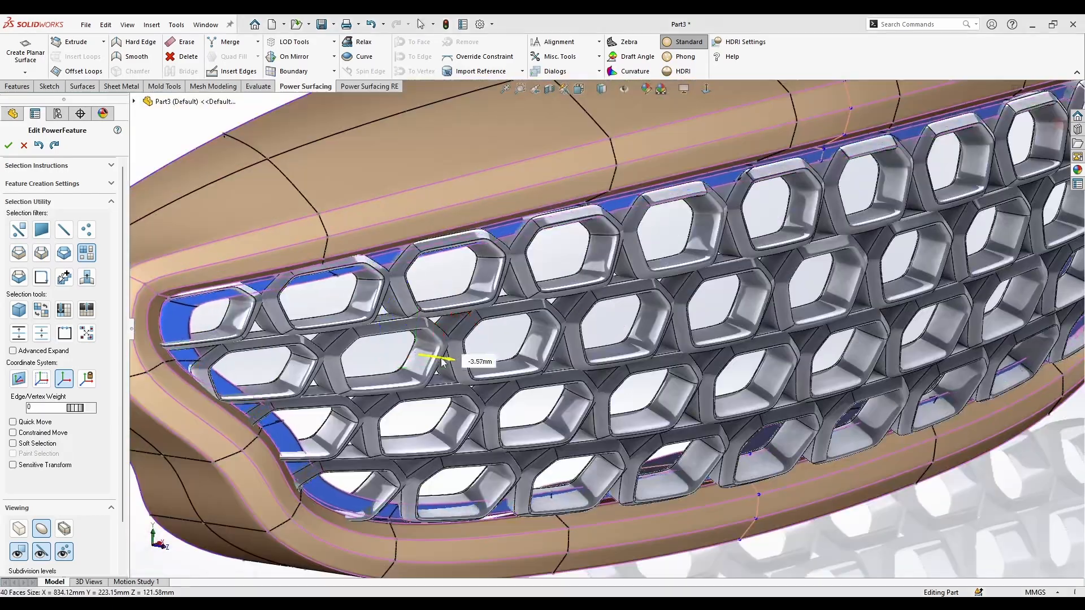
{"action": "left_click_drag", "start_coordinate": [434, 359], "coordinate": [442, 360]}
{"action": "middle_click_drag", "start_coordinate": [442, 359], "coordinate": [601, 288]}
{"action": "left_click_drag", "start_coordinate": [673, 172], "coordinate": [668, 173]}
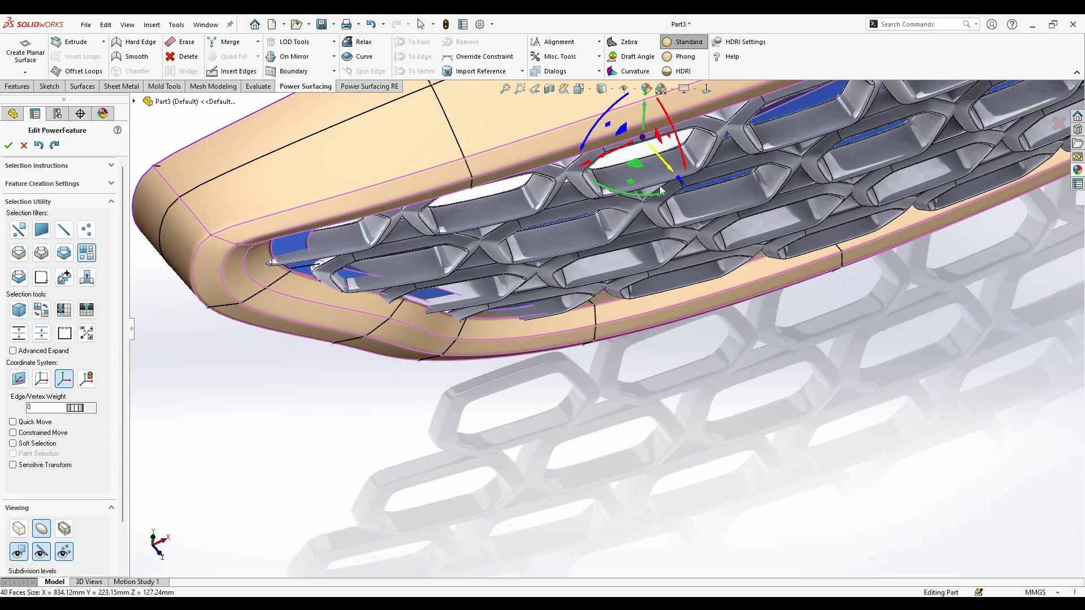
Clear the ring selection and accept the PowerFeature edit
{"action": "mouse_move", "coordinate": [678, 396]}
{"action": "middle_mouse_down"}
{"action": "mouse_move", "coordinate": [646, 378]}
{"action": "mouse_move", "coordinate": [714, 366]}
{"action": "mouse_move", "coordinate": [867, 400]}
{"action": "mouse_move", "coordinate": [678, 381]}
{"action": "middle_mouse_up"}
{"action": "scroll", "coordinate": [972, 339], "scroll_direction": "up", "scroll_amount": 2}
{"action": "scroll", "coordinate": [972, 330], "scroll_direction": "down", "scroll_amount": 1}
{"action": "scroll", "coordinate": [972, 332], "scroll_direction": "down", "scroll_amount": 2}
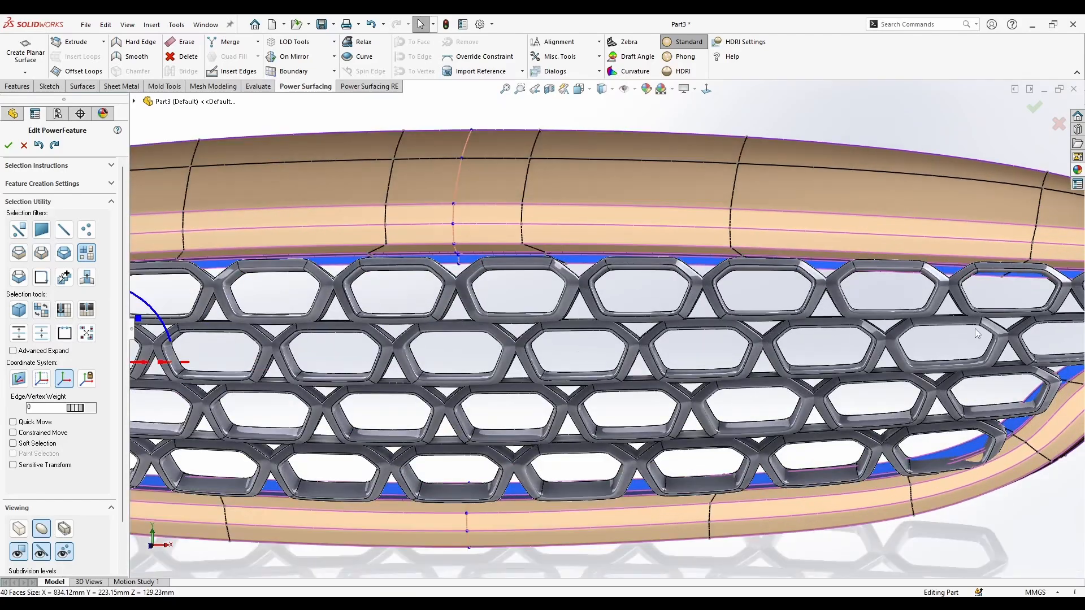
{"action": "scroll", "coordinate": [935, 501], "scroll_direction": "up", "scroll_amount": 2}
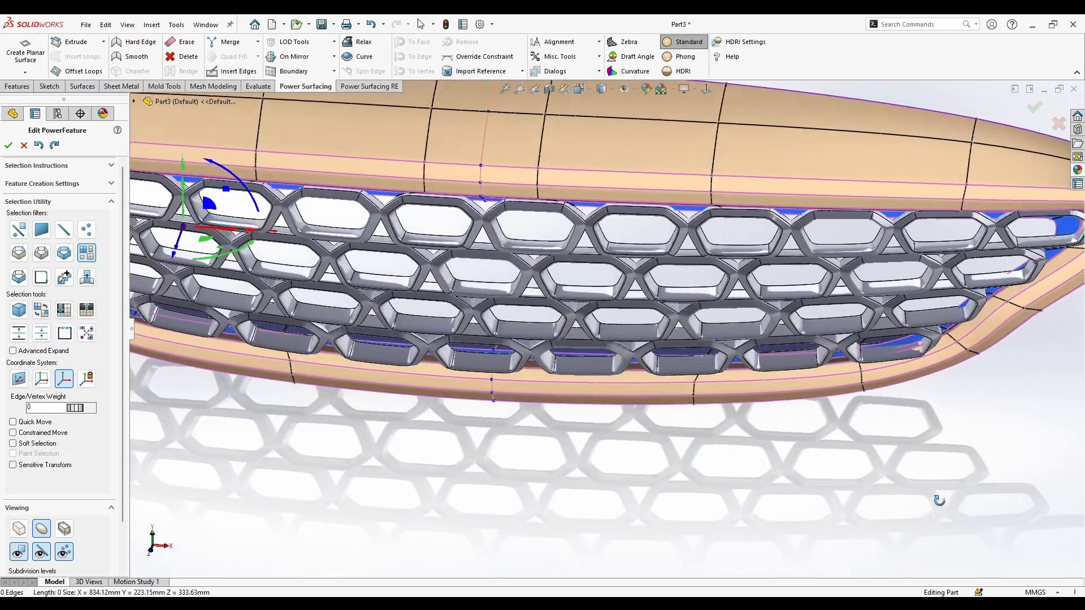
{"action": "middle_click_drag", "start_coordinate": [934, 501], "coordinate": [579, 248]}
{"action": "left_click", "coordinate": [1035, 108]}
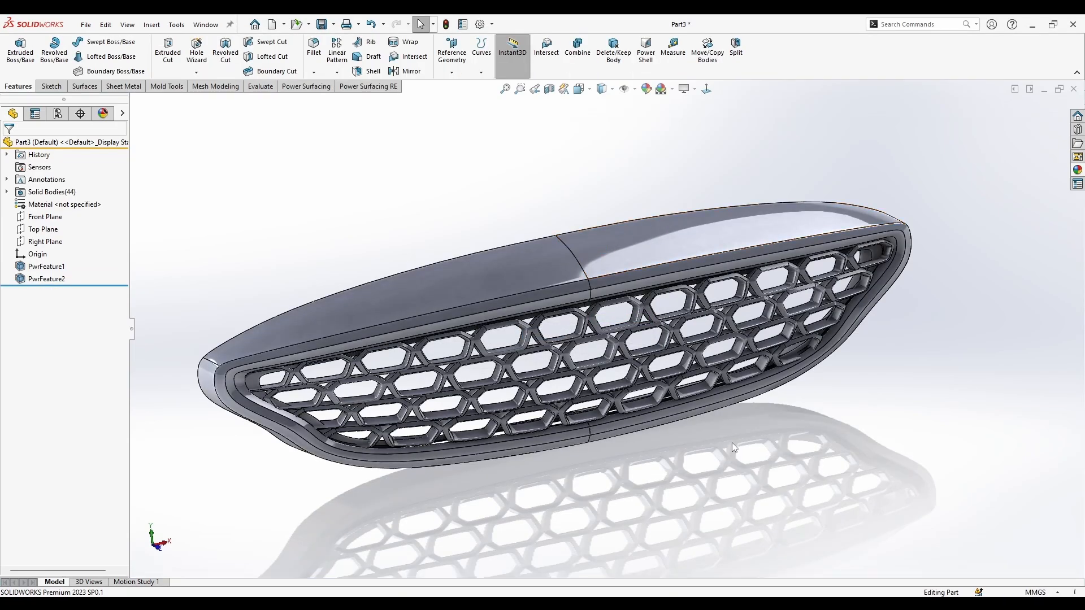
Try the black high gloss plastic appearance on the grille frame
{"action": "middle_click_drag", "start_coordinate": [731, 442], "coordinate": [904, 198]}
{"action": "left_click", "coordinate": [1078, 170]}
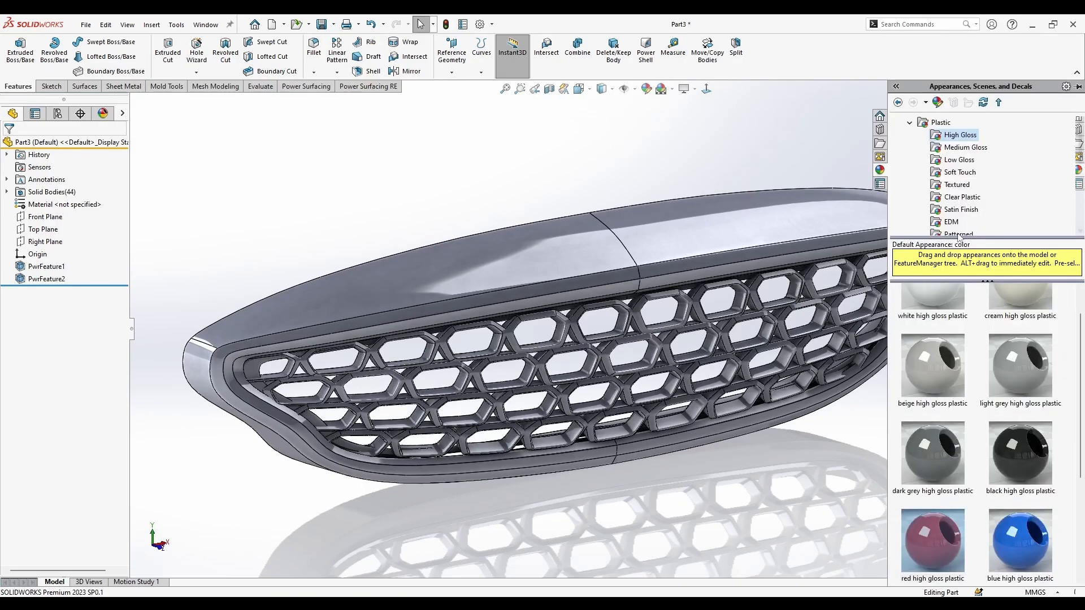
{"action": "left_click_drag", "start_coordinate": [1007, 462], "coordinate": [703, 237]}
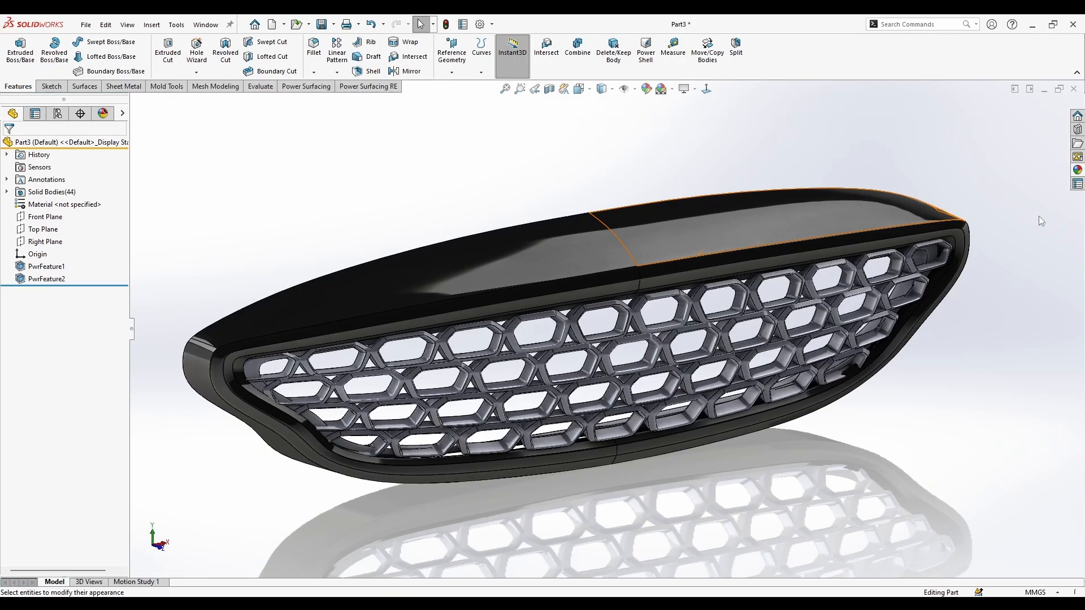
{"action": "left_click", "coordinate": [1077, 170]}
{"action": "left_click_drag", "start_coordinate": [941, 554], "coordinate": [1063, 585]}
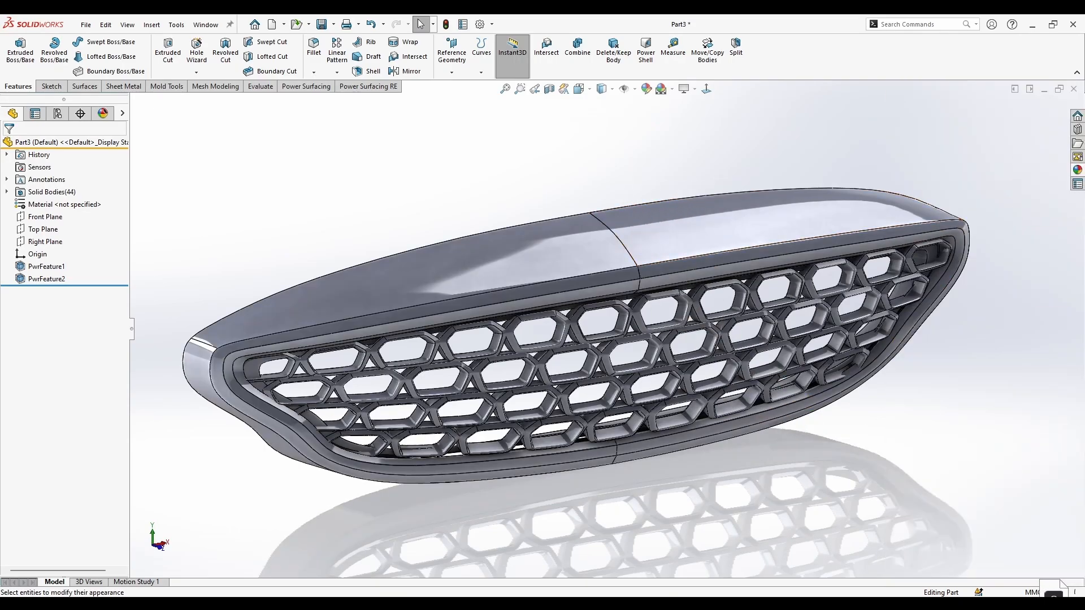
Apply the chromium plate appearance from the Chrome metals to the whole frame feature
{"action": "left_click", "coordinate": [1077, 171]}
{"action": "scroll", "coordinate": [928, 146], "scroll_direction": "up", "scroll_amount": 1}
{"action": "left_click", "coordinate": [909, 135]}
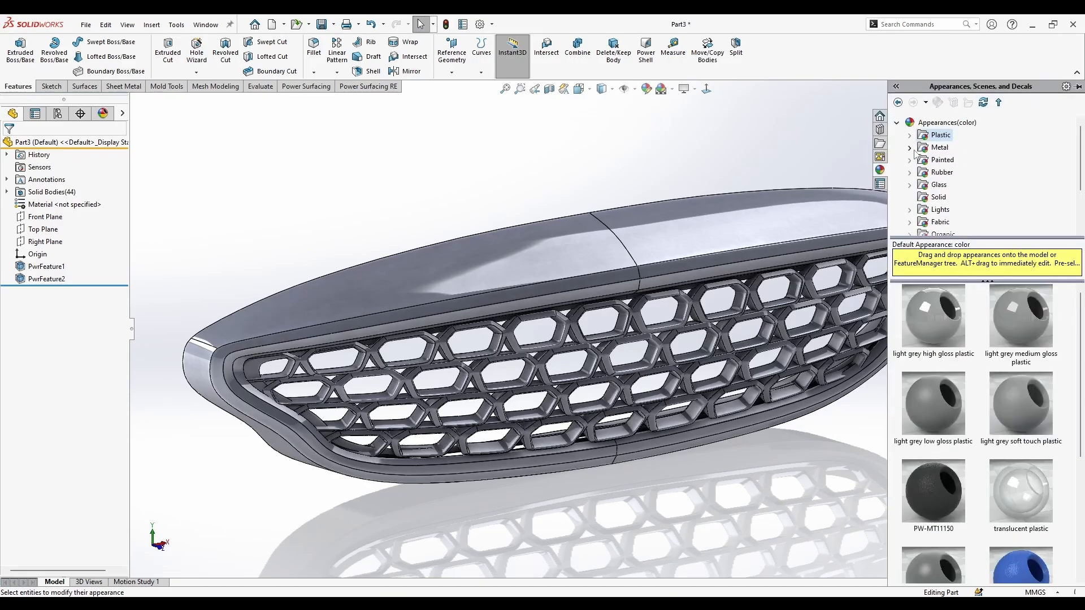
{"action": "left_click", "coordinate": [910, 147]}
{"action": "left_click", "coordinate": [947, 147]}
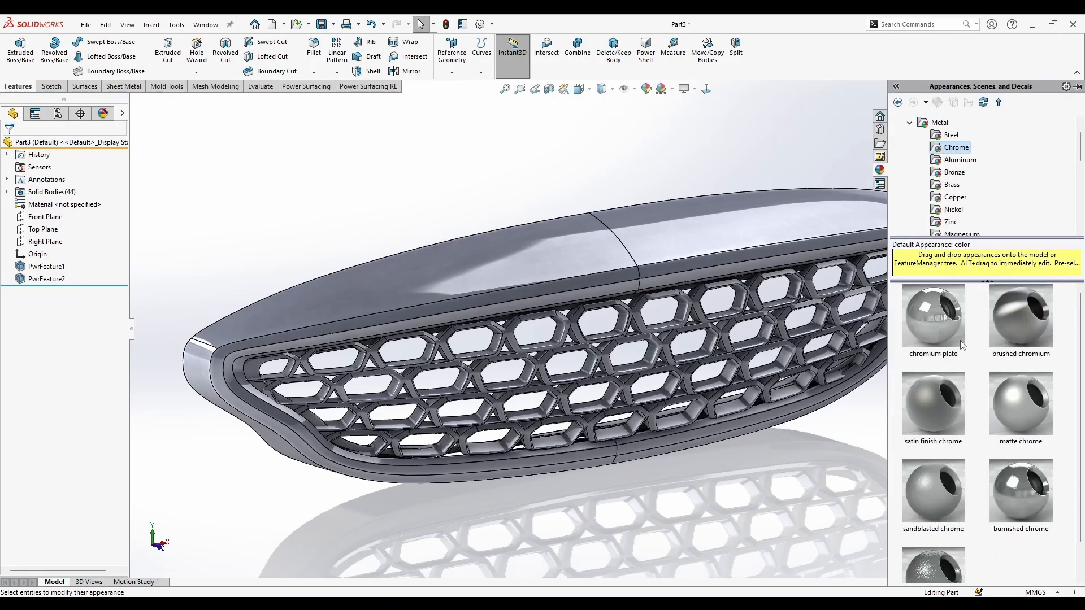
{"action": "left_click_drag", "start_coordinate": [933, 316], "coordinate": [787, 235]}
{"action": "left_click", "coordinate": [788, 240]}
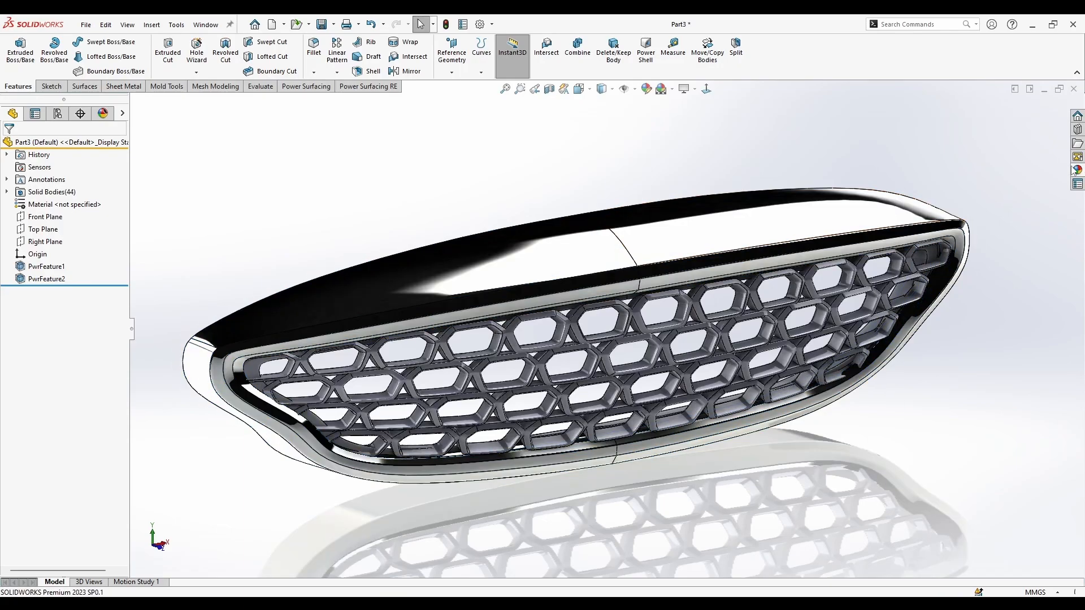
Apply the black car paint appearance to the honeycomb mesh feature PwrFeature1
{"action": "left_click", "coordinate": [1077, 170]}
{"action": "left_click", "coordinate": [951, 138]}
{"action": "left_click", "coordinate": [909, 123]}
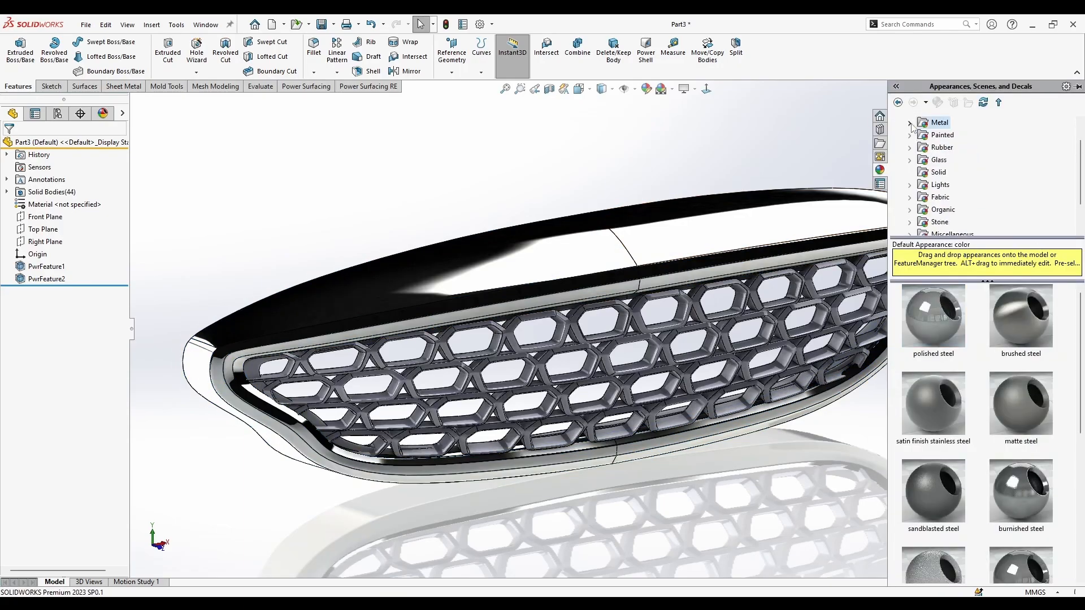
{"action": "left_click", "coordinate": [909, 135]}
{"action": "left_click", "coordinate": [947, 148]}
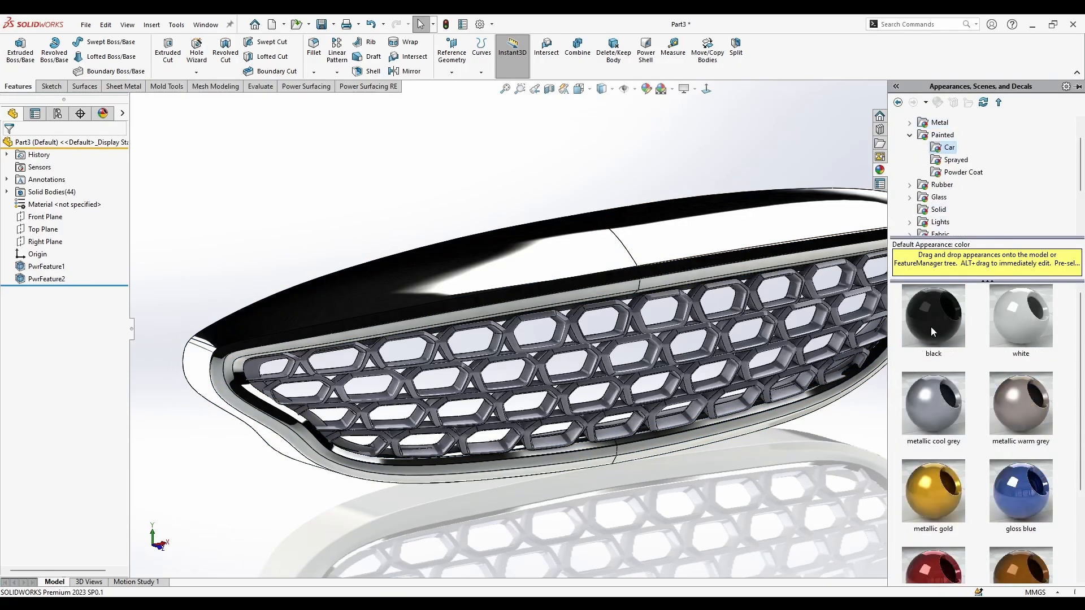
{"action": "left_click_drag", "start_coordinate": [931, 332], "coordinate": [797, 319]}
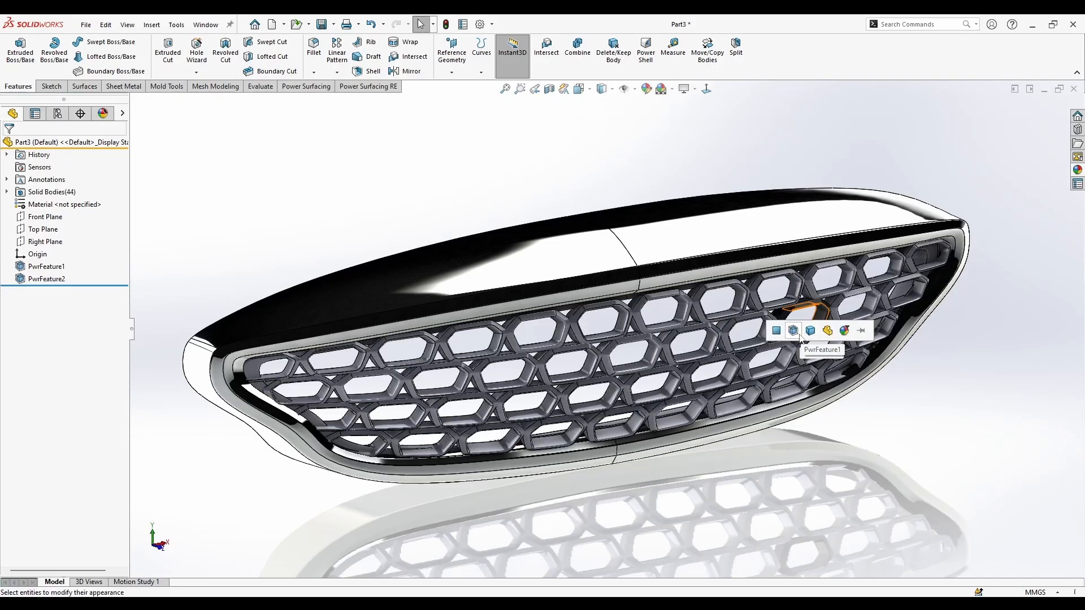
{"action": "left_click", "coordinate": [797, 334]}
Apply the textured plastic appearance PW-MT11000 to the inner ring body around the honeycomb mesh
{"action": "middle_click_drag", "start_coordinate": [854, 415], "coordinate": [823, 399]}
{"action": "left_click", "coordinate": [1077, 170]}
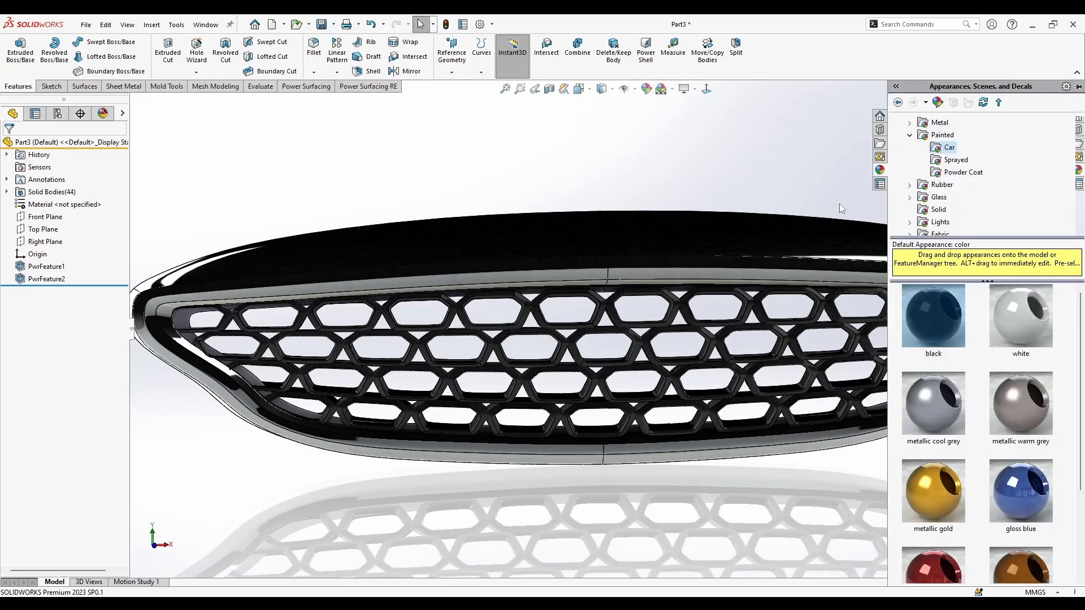
{"action": "left_click", "coordinate": [909, 134]}
{"action": "left_click", "coordinate": [910, 122]}
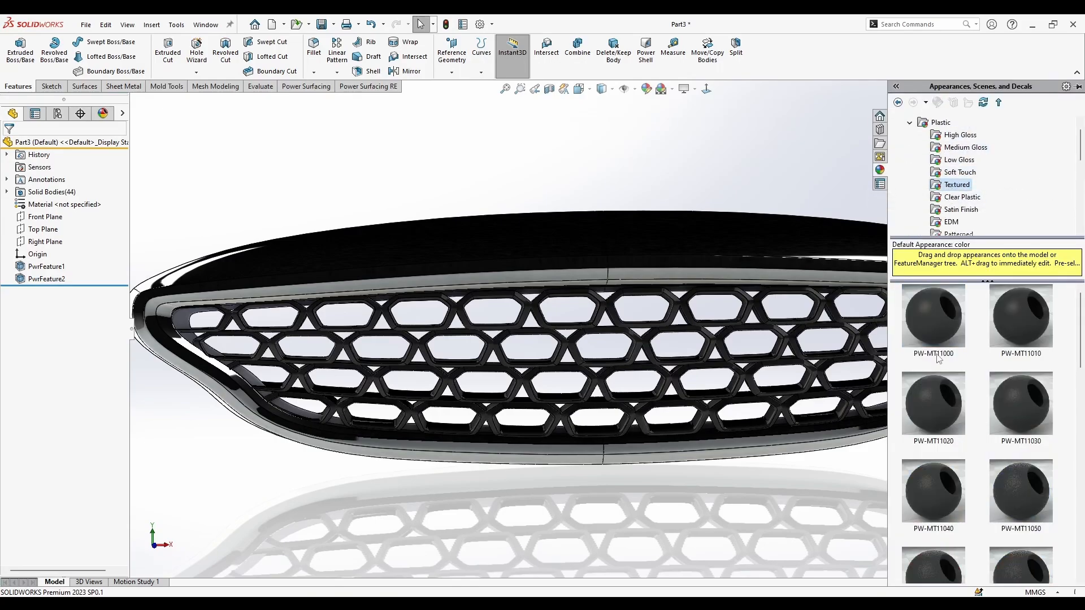
{"action": "left_click_drag", "start_coordinate": [935, 331], "coordinate": [1005, 307]}
{"action": "left_click", "coordinate": [1021, 310]}
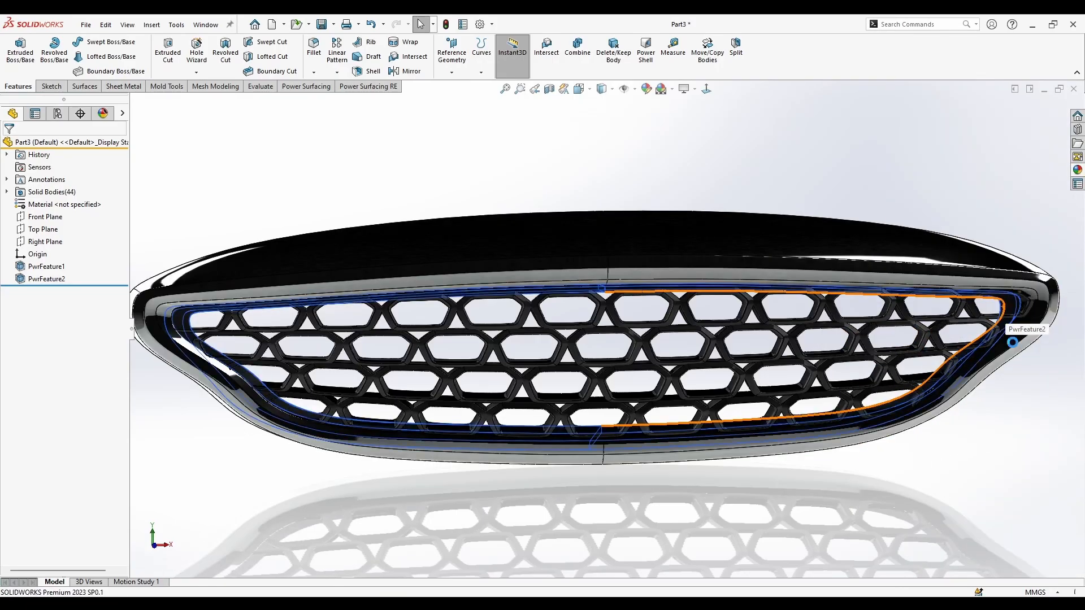
{"action": "scroll", "coordinate": [1013, 340], "scroll_direction": "down", "scroll_amount": 3}
{"action": "middle_click_drag", "start_coordinate": [962, 340], "coordinate": [1003, 373]}
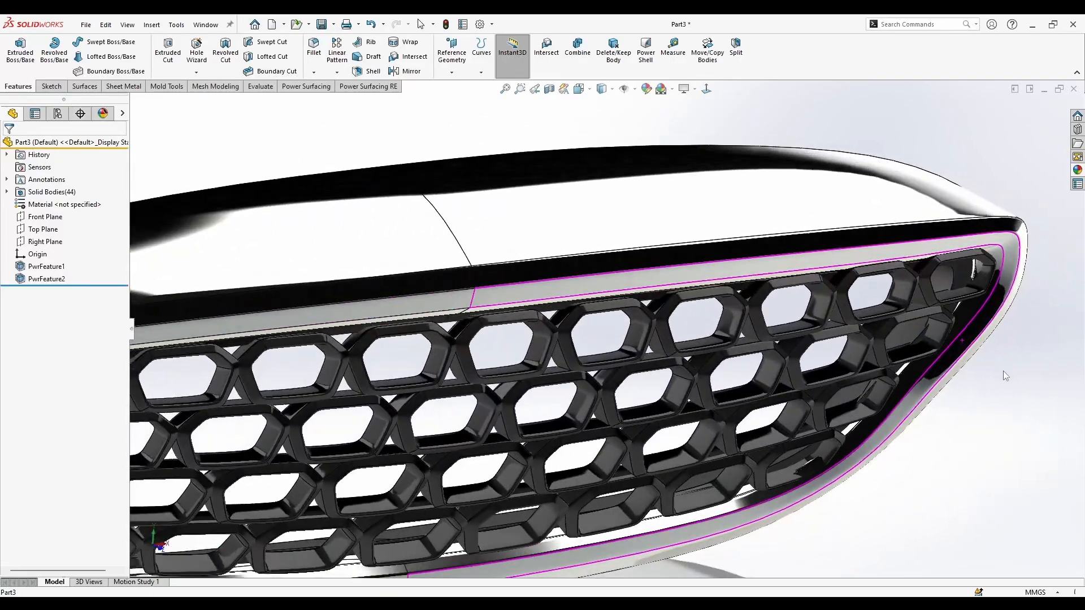
{"action": "scroll", "coordinate": [603, 362], "scroll_direction": "up", "scroll_amount": 2}
{"action": "scroll", "coordinate": [413, 445], "scroll_direction": "up", "scroll_amount": 1}
{"action": "middle_click_drag", "start_coordinate": [413, 444], "coordinate": [427, 468]}
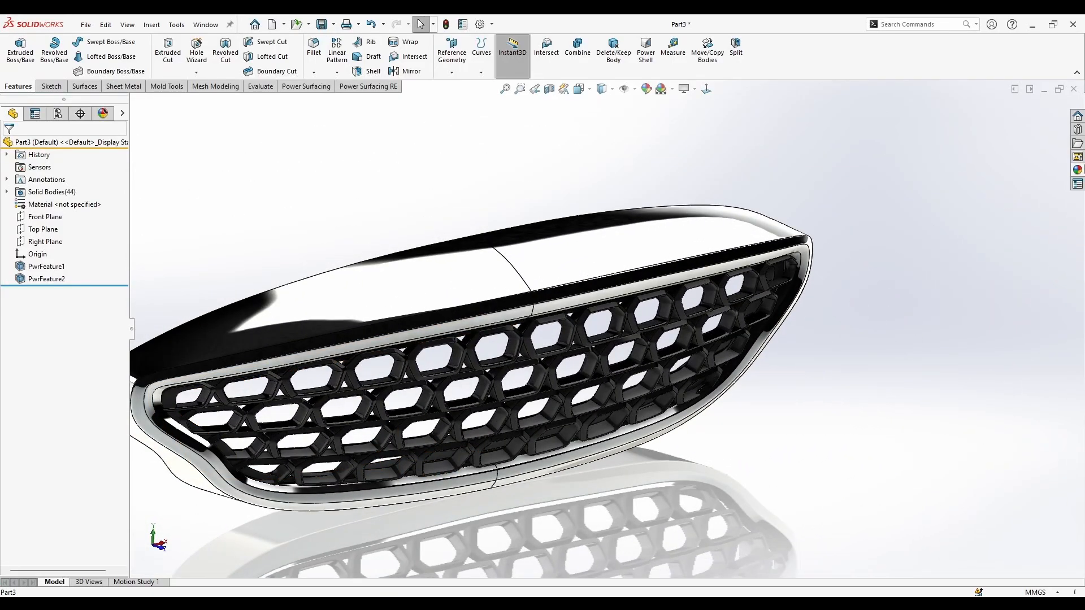
Apply the textured plastic appearance PW-MT11000 to the honeycomb mesh feature PwrFeature1
{"action": "left_click", "coordinate": [1077, 169]}
{"action": "left_click_drag", "start_coordinate": [932, 315], "coordinate": [710, 317]}
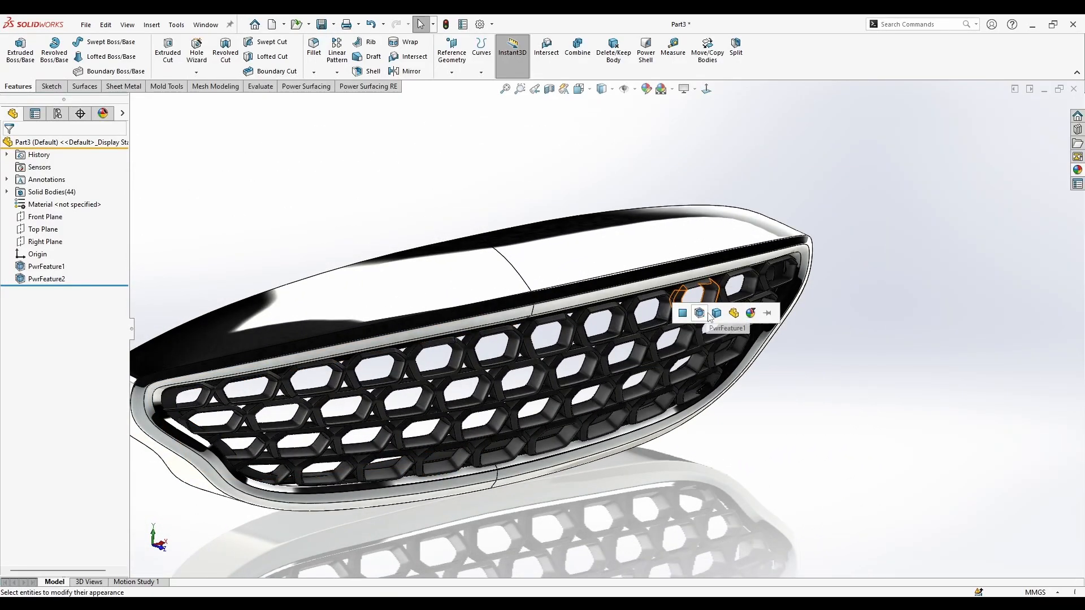
{"action": "left_click", "coordinate": [703, 314]}
Combine all solid bodies of the frame, inner ring and honeycomb mesh into one body with the Add operation
{"action": "middle_click_drag", "start_coordinate": [639, 407], "coordinate": [457, 462]}
{"action": "scroll", "coordinate": [459, 463], "scroll_direction": "down", "scroll_amount": 3}
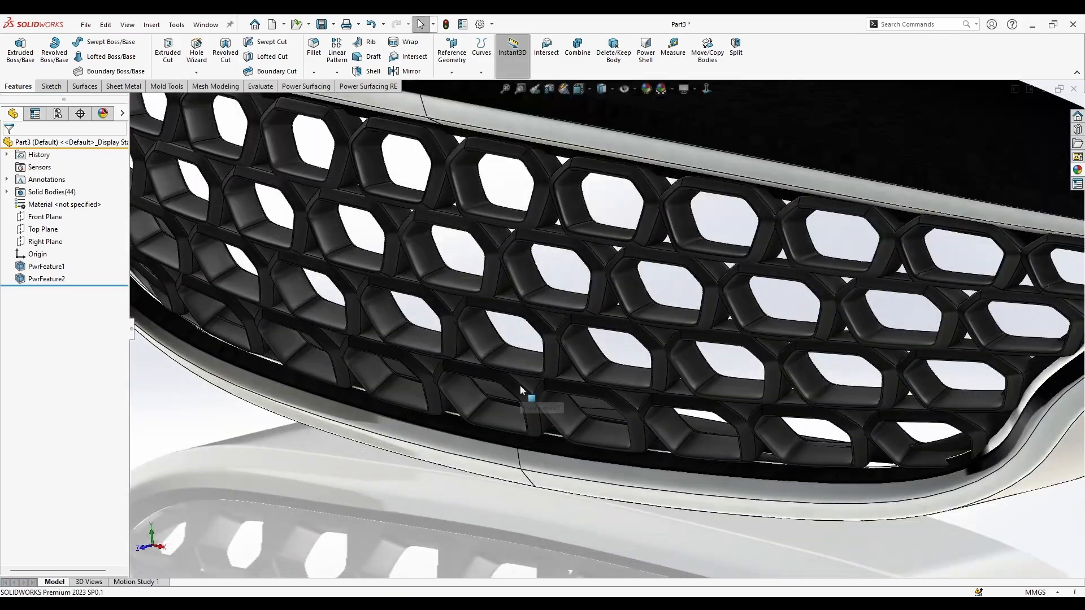
{"action": "mouse_move", "coordinate": [520, 385]}
{"action": "middle_mouse_down"}
{"action": "mouse_move", "coordinate": [509, 389]}
{"action": "mouse_move", "coordinate": [537, 384]}
{"action": "middle_mouse_up"}
{"action": "scroll", "coordinate": [503, 331], "scroll_direction": "up", "scroll_amount": 4}
{"action": "middle_click_drag", "start_coordinate": [496, 329], "coordinate": [632, 268]}
{"action": "left_click", "coordinate": [578, 54]}
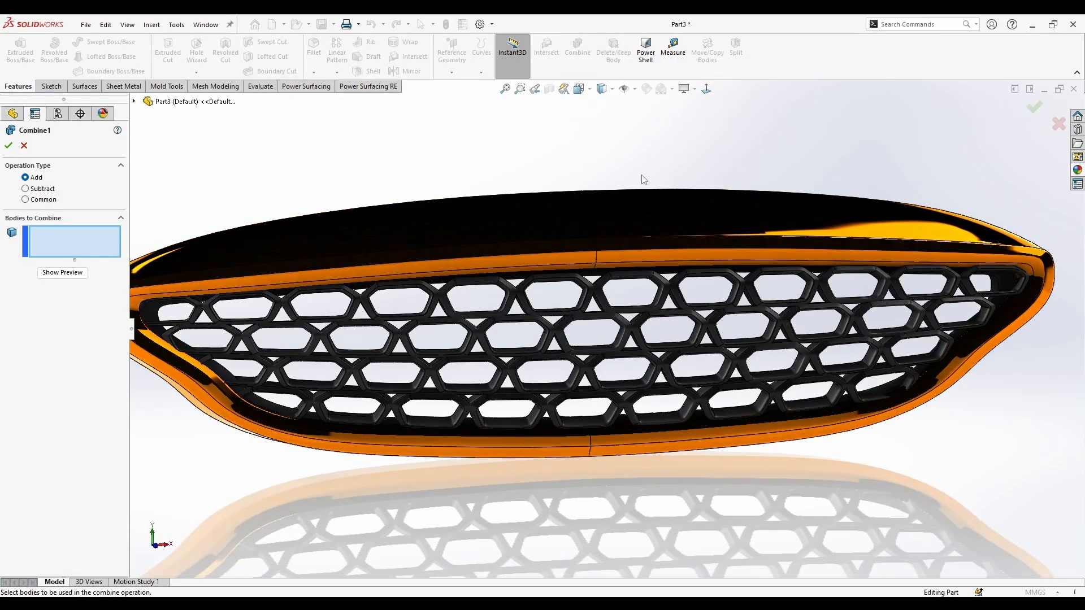
{"action": "scroll", "coordinate": [763, 359], "scroll_direction": "up", "scroll_amount": 1}
{"action": "scroll", "coordinate": [672, 457], "scroll_direction": "up", "scroll_amount": 4}
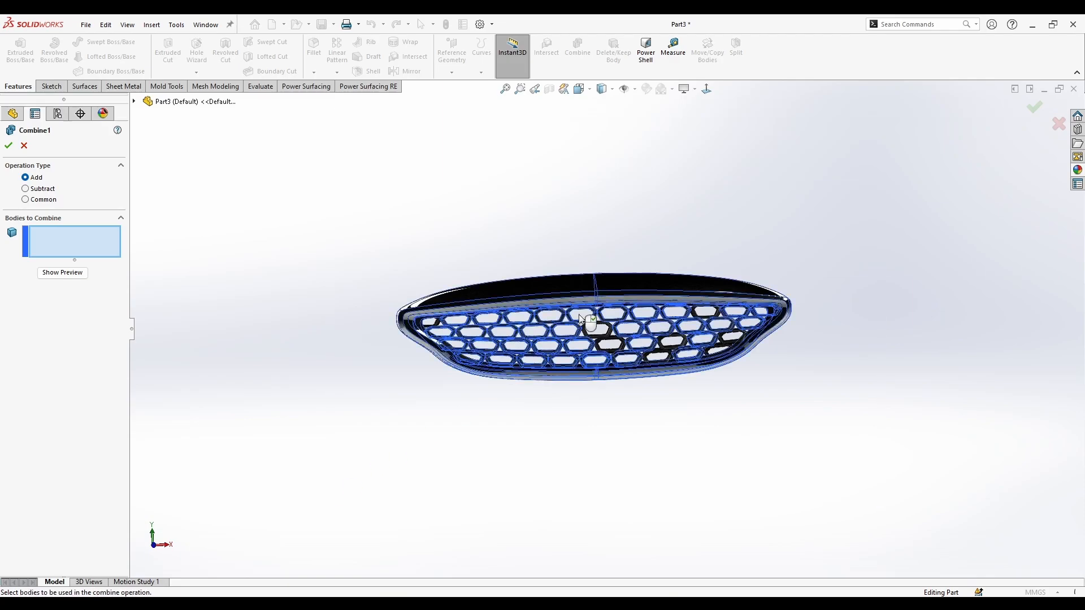
{"action": "key", "text": "ctrl+a"}
{"action": "scroll", "coordinate": [588, 315], "scroll_direction": "down", "scroll_amount": 3}
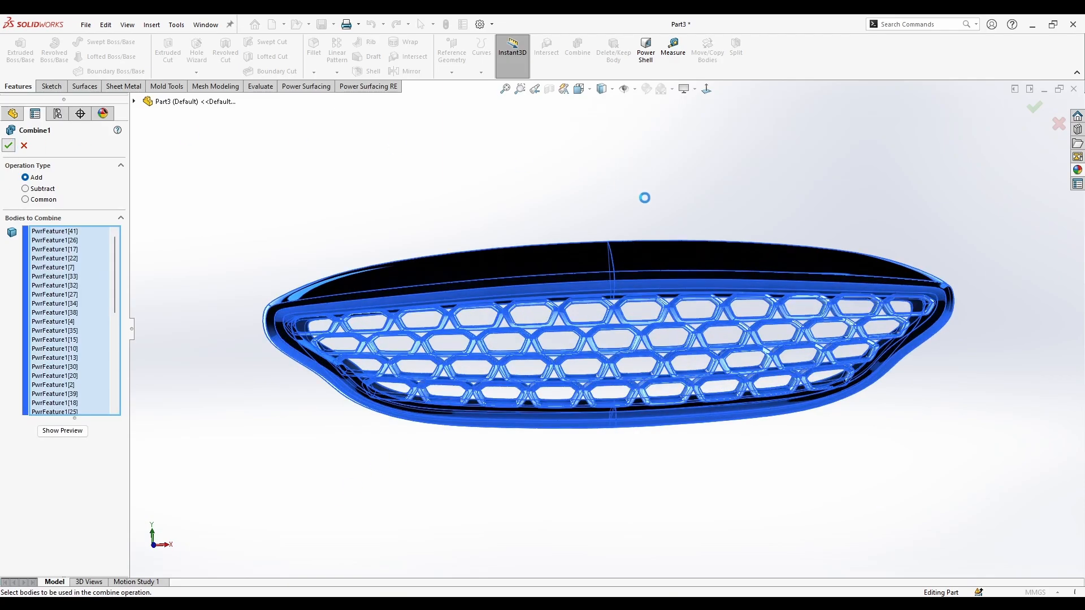
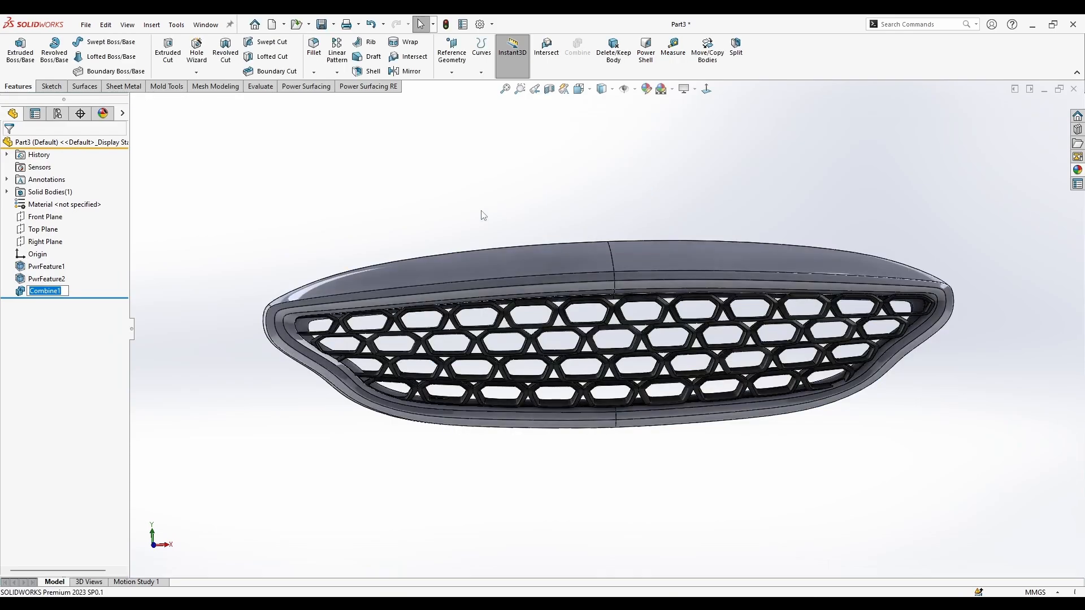
Apply the chromium plate appearance from the Chrome metals to the frame feature PwrFeature2
{"action": "middle_click_drag", "start_coordinate": [584, 208], "coordinate": [692, 395]}
{"action": "scroll", "coordinate": [701, 396], "scroll_direction": "down", "scroll_amount": 2}
{"action": "middle_click_drag", "start_coordinate": [739, 496], "coordinate": [786, 446]}
{"action": "left_click", "coordinate": [1078, 172]}
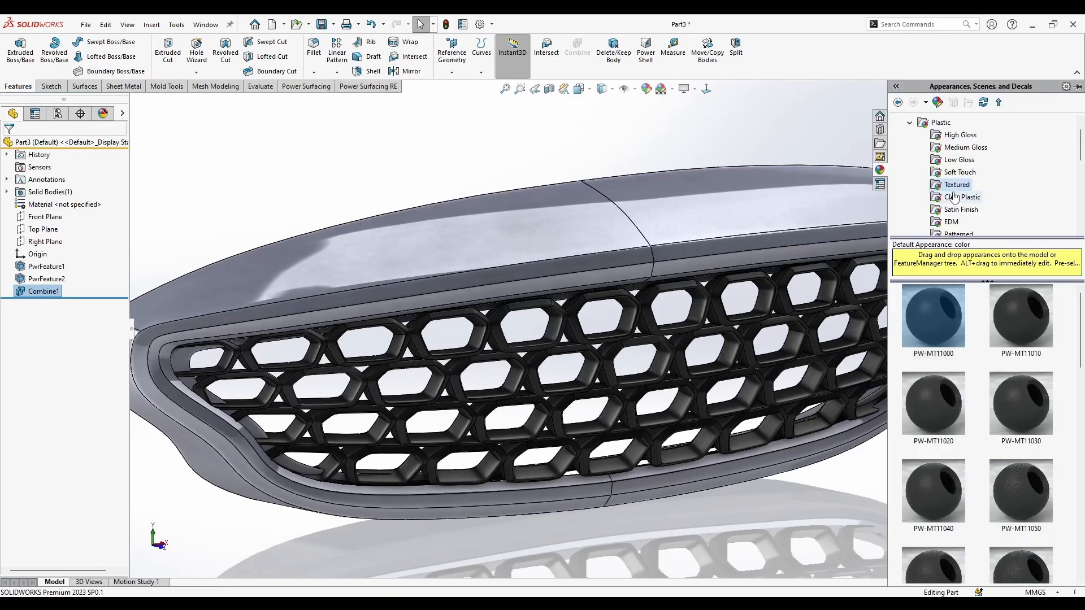
{"action": "left_click", "coordinate": [910, 123]}
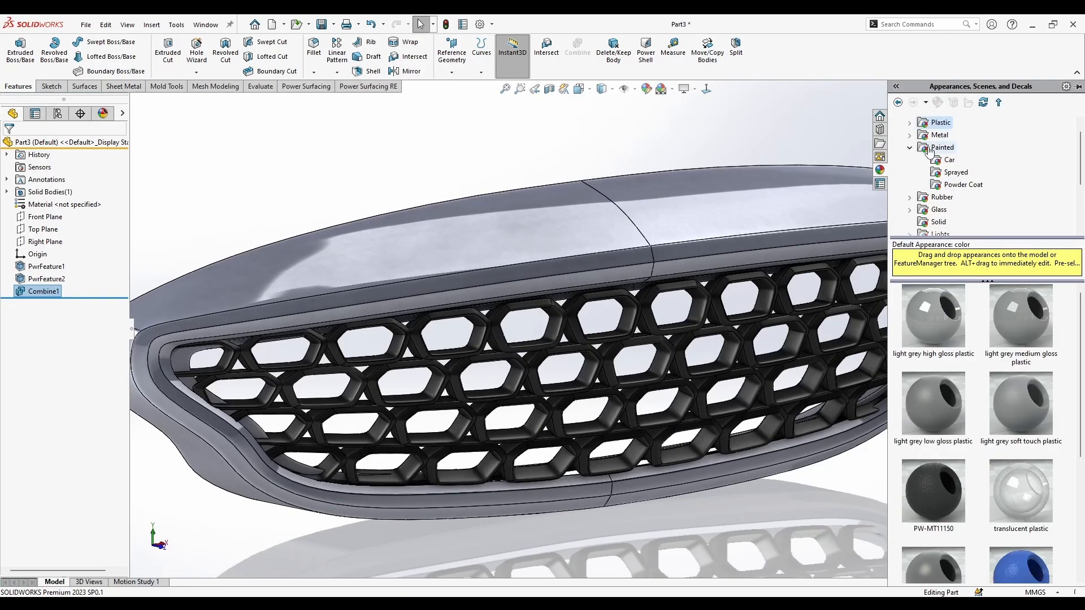
{"action": "left_click", "coordinate": [910, 135]}
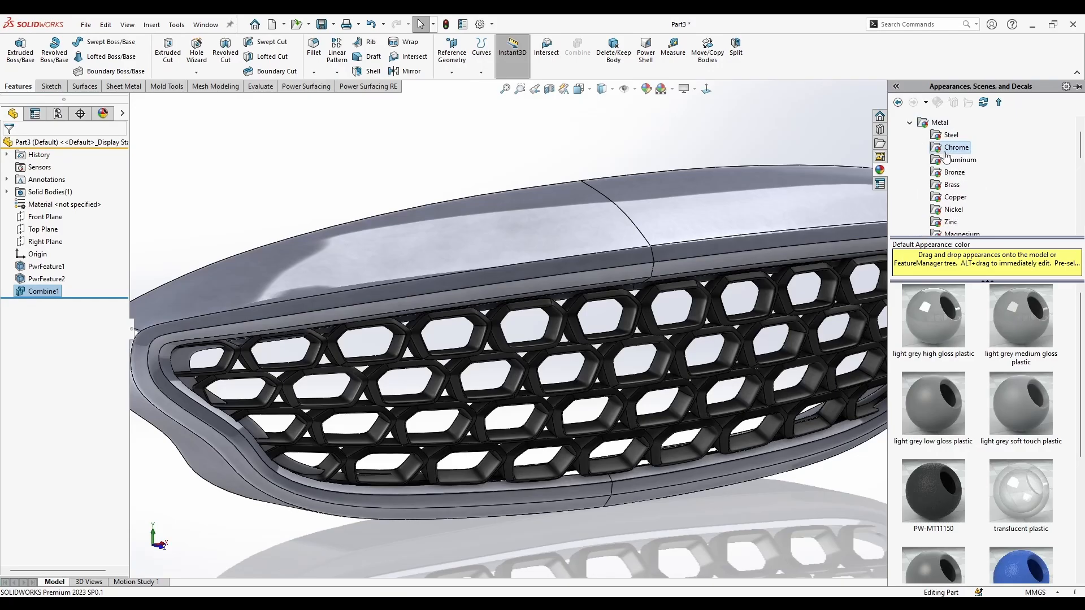
{"action": "left_click", "coordinate": [950, 148]}
{"action": "left_click_drag", "start_coordinate": [933, 315], "coordinate": [756, 210]}
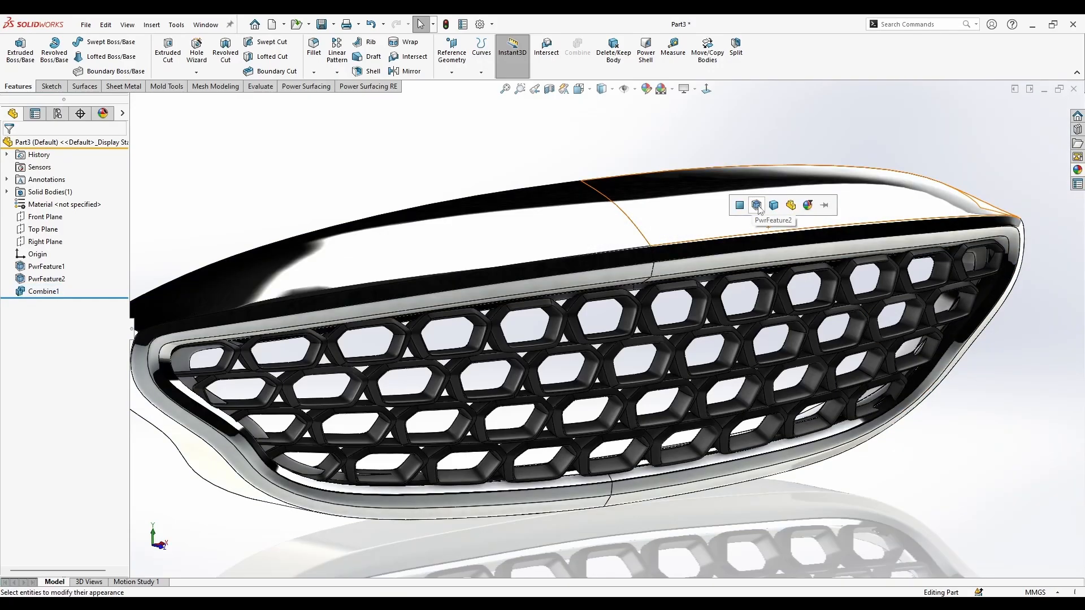
{"action": "left_click", "coordinate": [758, 206]}
Look through the chrome, copper, brass and high gloss plastic appearances for a finish for the grille
{"action": "mouse_move", "coordinate": [761, 169]}
{"action": "middle_mouse_down"}
{"action": "mouse_move", "coordinate": [780, 134]}
{"action": "mouse_move", "coordinate": [718, 141]}
{"action": "mouse_move", "coordinate": [769, 170]}
{"action": "middle_mouse_up"}
{"action": "left_click", "coordinate": [1078, 170]}
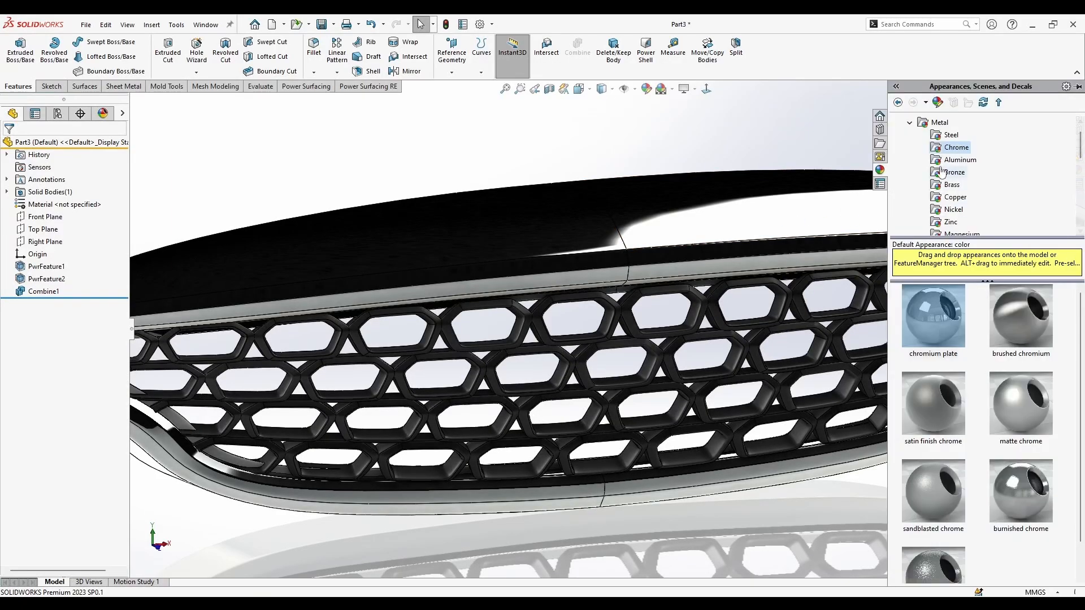
{"action": "left_click", "coordinate": [941, 148]}
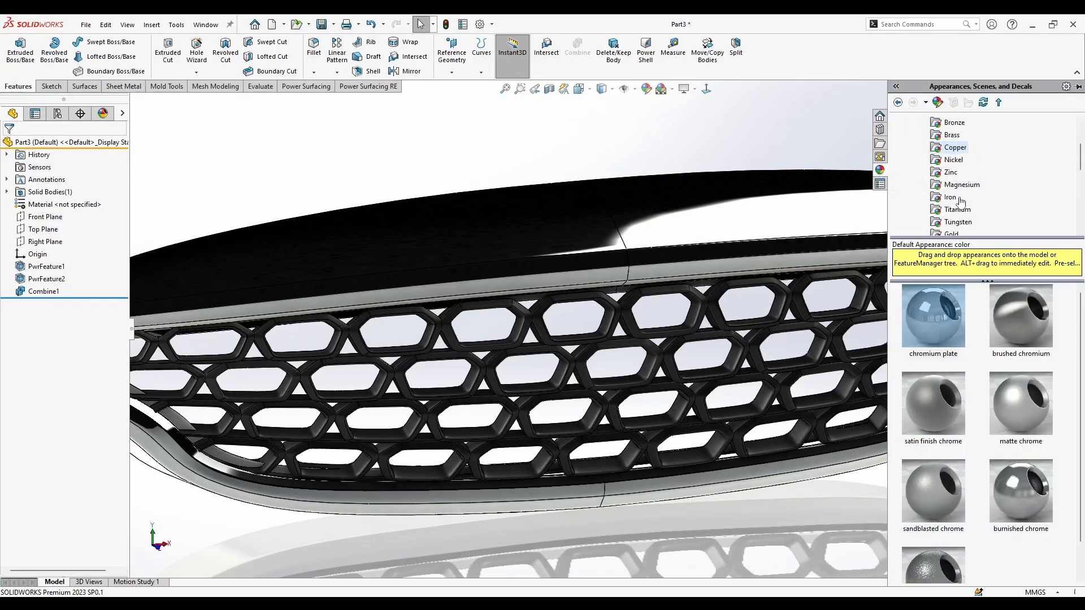
{"action": "left_click", "coordinate": [954, 147]}
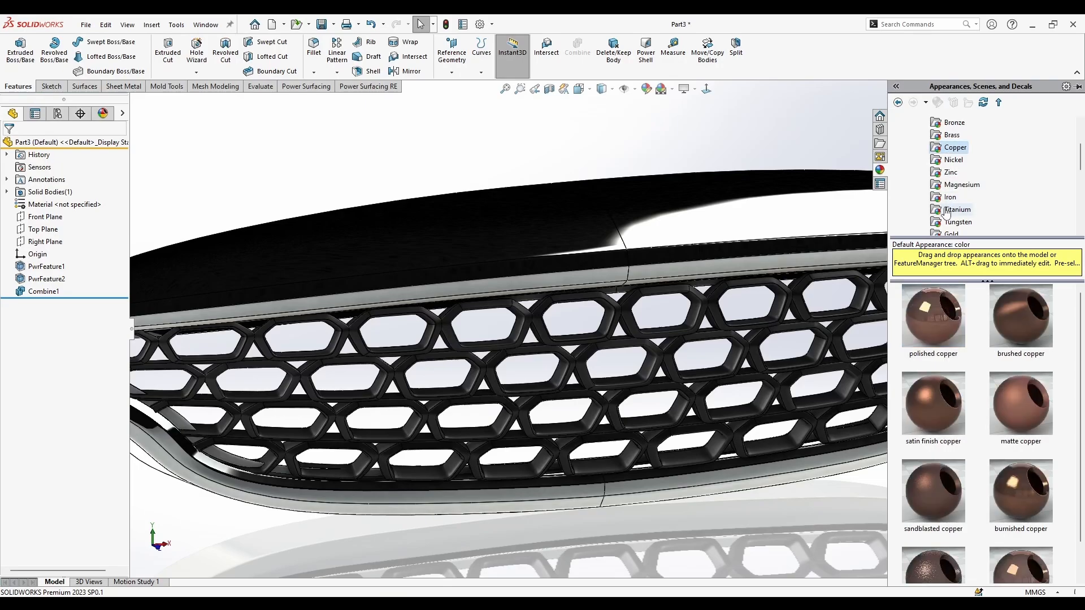
{"action": "left_click", "coordinate": [953, 136]}
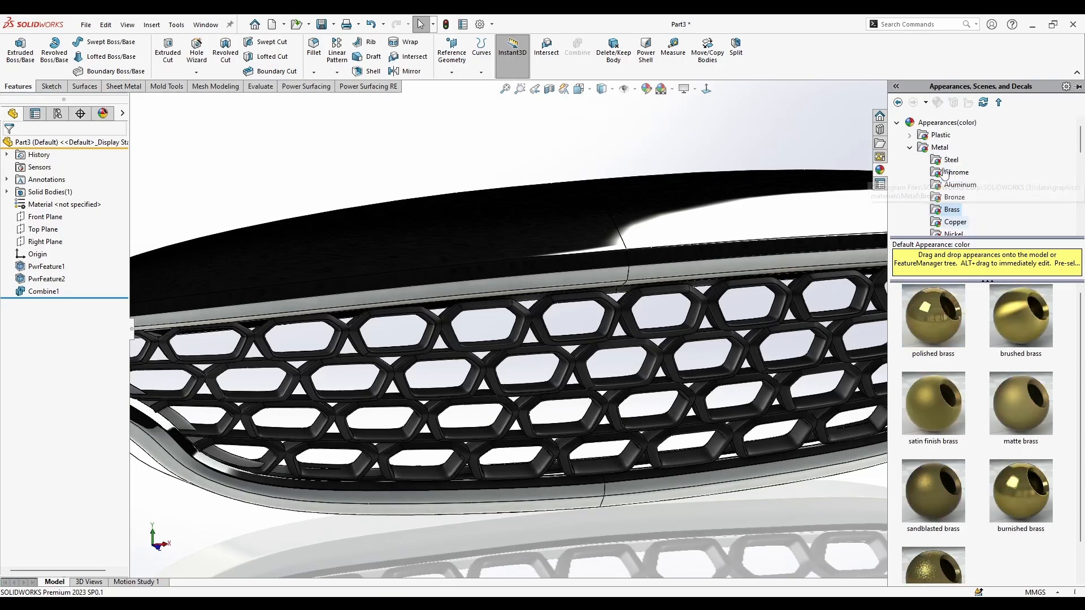
{"action": "left_click", "coordinate": [910, 135]}
{"action": "left_click", "coordinate": [941, 140]}
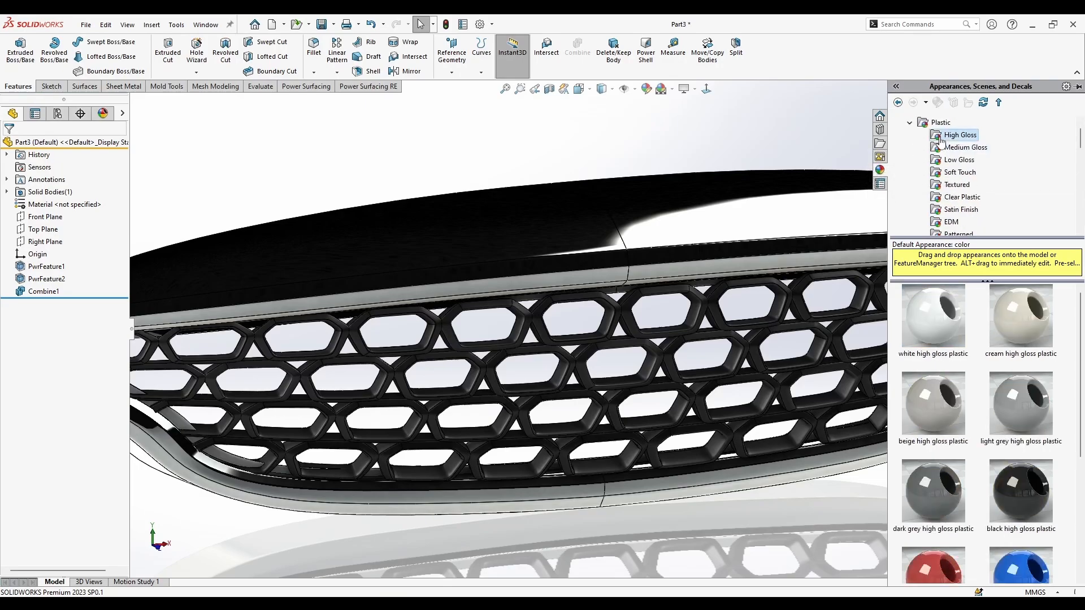
{"action": "left_click_drag", "start_coordinate": [933, 570], "coordinate": [814, 450]}
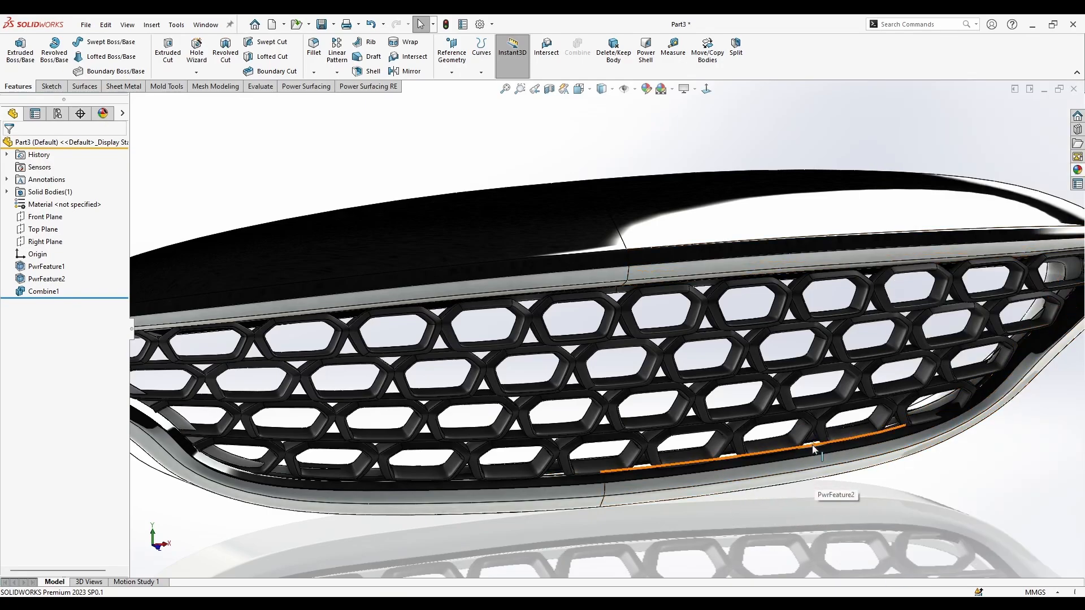
Examine the combined grille's honeycomb mesh and surrounding ring up close, along the lower edge and from above
{"action": "scroll", "coordinate": [805, 429], "scroll_direction": "down", "scroll_amount": 6}
{"action": "middle_click_drag", "start_coordinate": [800, 416], "coordinate": [511, 271]}
{"action": "scroll", "coordinate": [799, 393], "scroll_direction": "up", "scroll_amount": 6}
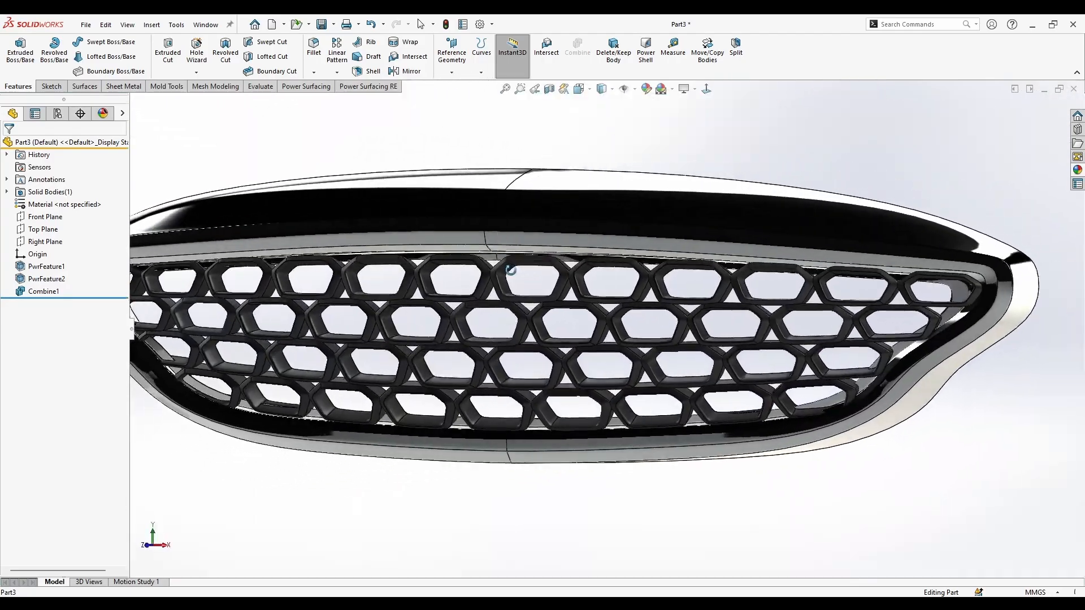
{"action": "scroll", "coordinate": [513, 425], "scroll_direction": "down", "scroll_amount": 3}
{"action": "scroll", "coordinate": [513, 426], "scroll_direction": "down", "scroll_amount": 3}
{"action": "middle_click_drag", "start_coordinate": [593, 406], "coordinate": [718, 346]}
{"action": "scroll", "coordinate": [720, 354], "scroll_direction": "up", "scroll_amount": 5}
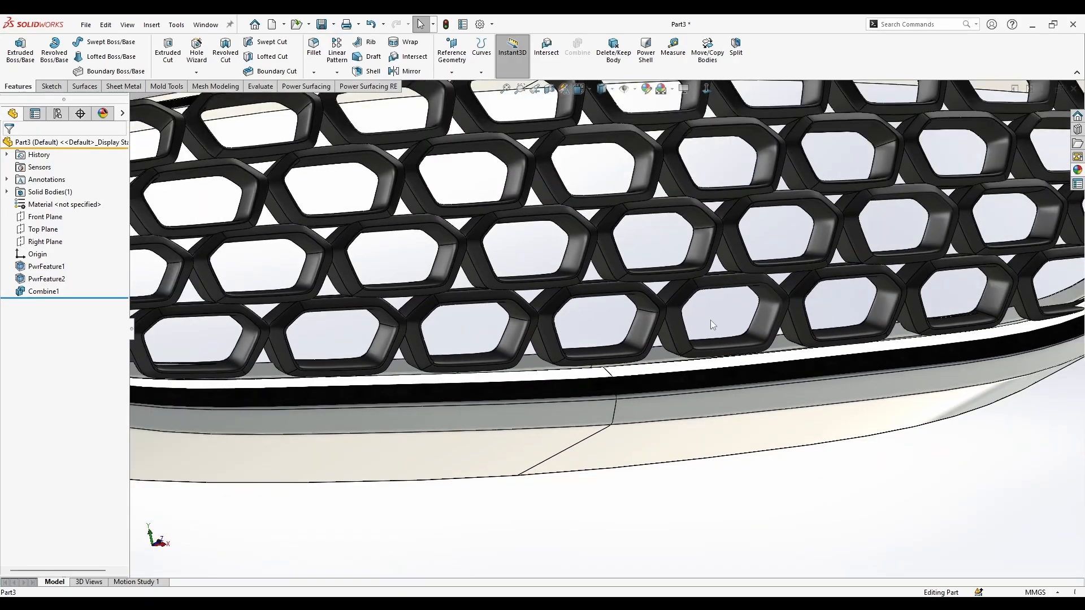
{"action": "scroll", "coordinate": [704, 296], "scroll_direction": "up", "scroll_amount": 4}
{"action": "middle_click_drag", "start_coordinate": [704, 296], "coordinate": [637, 334]}
{"action": "scroll", "coordinate": [617, 329], "scroll_direction": "up", "scroll_amount": 3}
{"action": "middle_click_drag", "start_coordinate": [567, 143], "coordinate": [588, 105]}
Create a reference plane parallel to the Top Plane, offset about 43 mm above it
{"action": "left_click", "coordinate": [585, 94]}
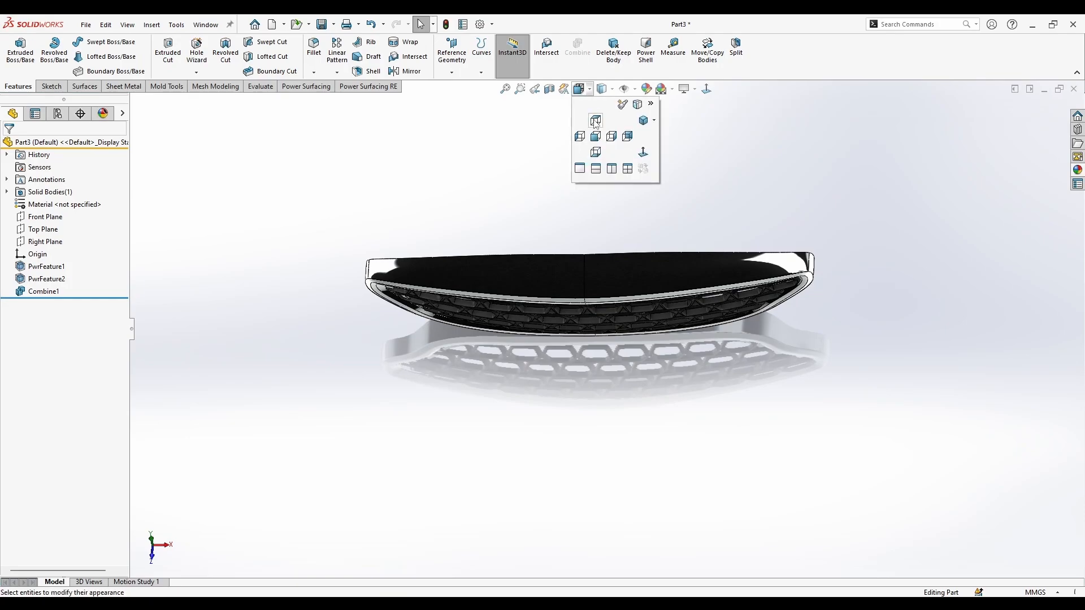
{"action": "left_click", "coordinate": [594, 120]}
{"action": "left_click", "coordinate": [42, 232]}
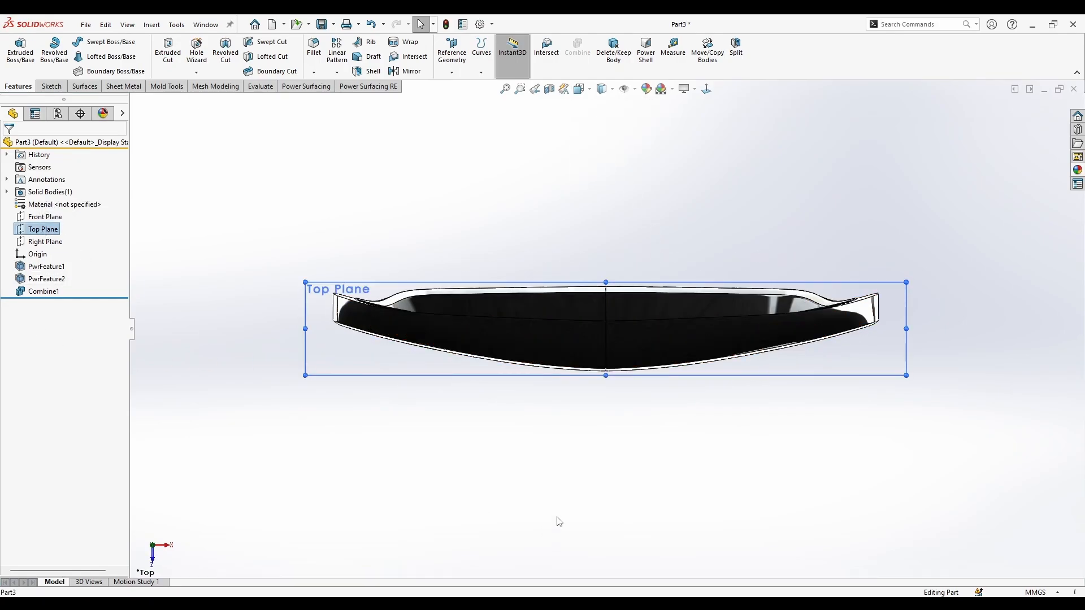
{"action": "middle_click_drag", "start_coordinate": [560, 521], "coordinate": [784, 345]}
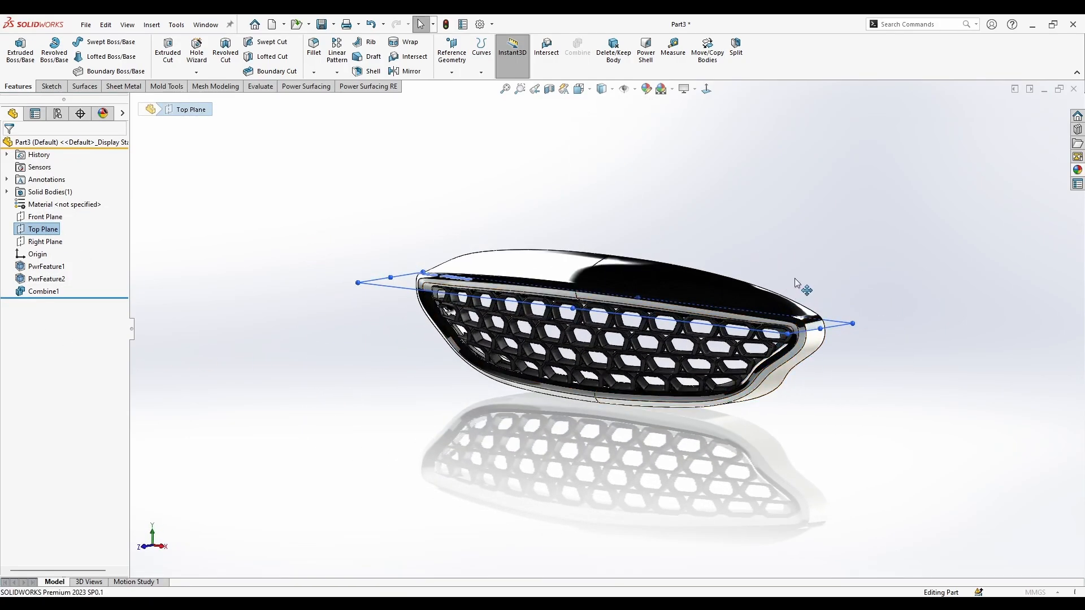
{"action": "left_click_drag", "start_coordinate": [797, 282], "coordinate": [826, 309], "text": "ctrl"}
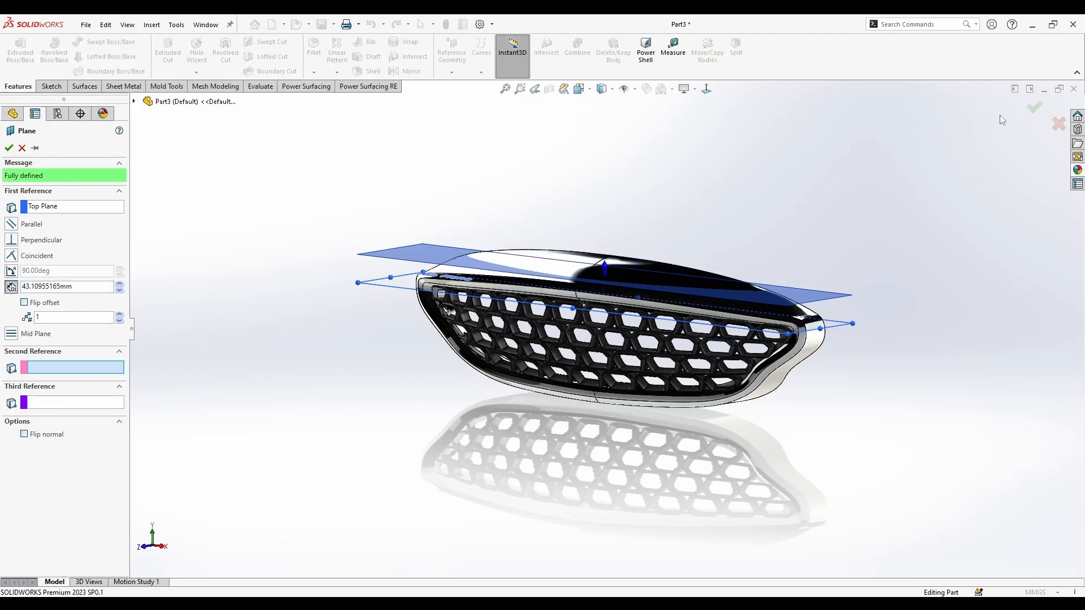
{"action": "left_click", "coordinate": [1030, 108]}
Sketch a corner rectangle about 40 mm by 87 mm on the new plane, extending rearward from the recess near the grille's right end
{"action": "left_click", "coordinate": [588, 91]}
{"action": "left_click", "coordinate": [594, 120]}
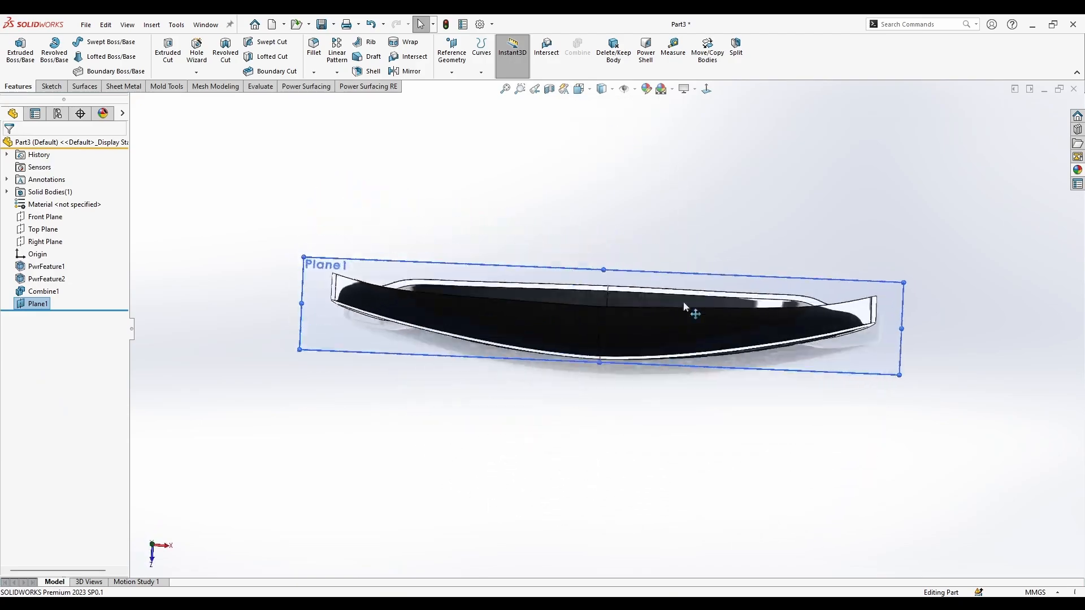
{"action": "left_click", "coordinate": [160, 201]}
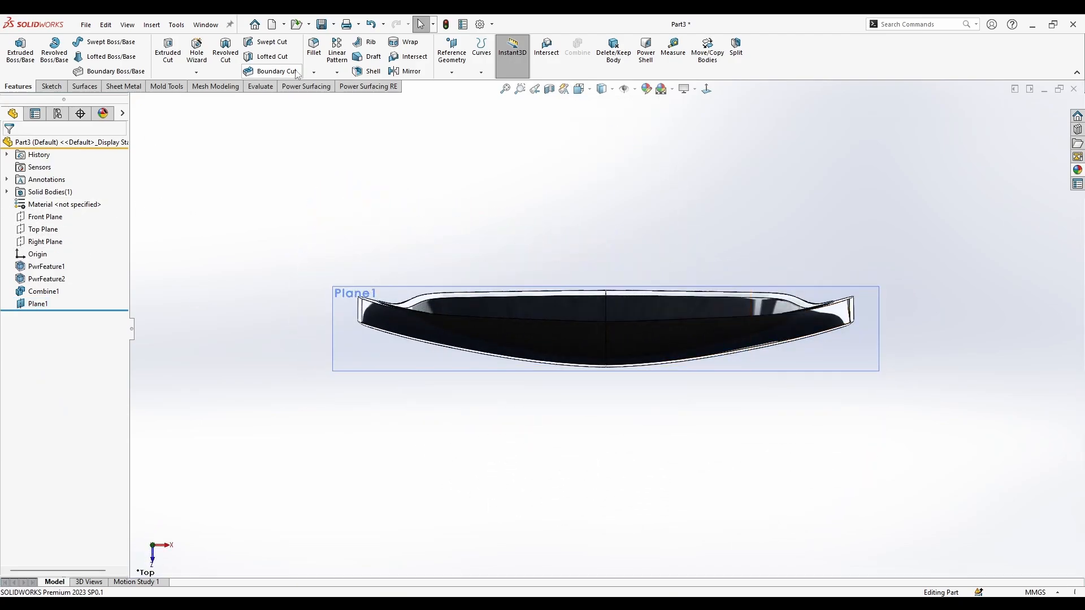
{"action": "scroll", "coordinate": [791, 319], "scroll_direction": "down", "scroll_amount": 3}
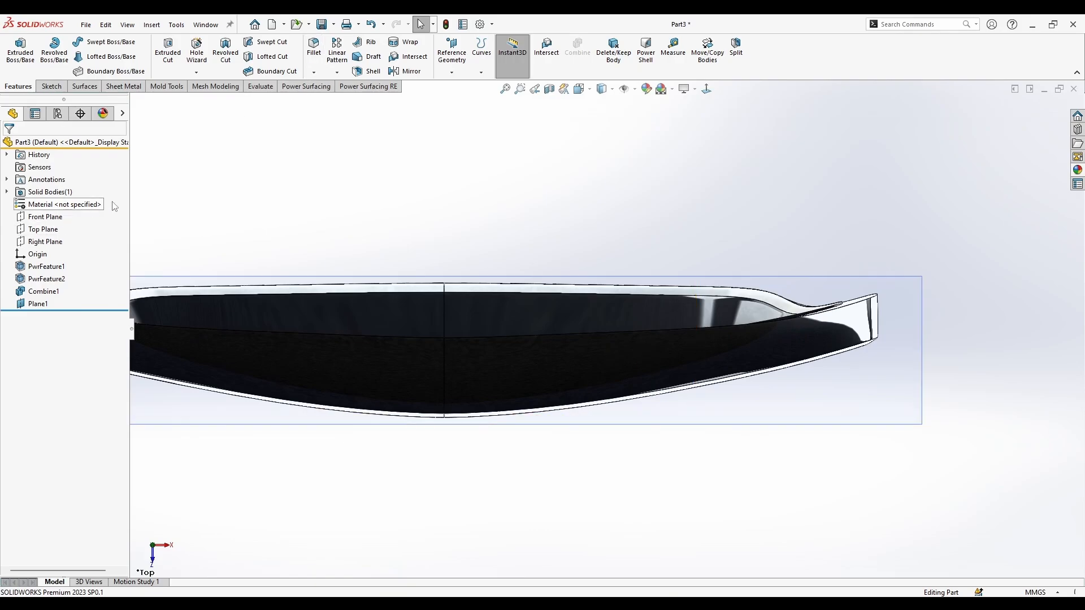
{"action": "right_click", "coordinate": [918, 288]}
{"action": "left_click", "coordinate": [919, 251]}
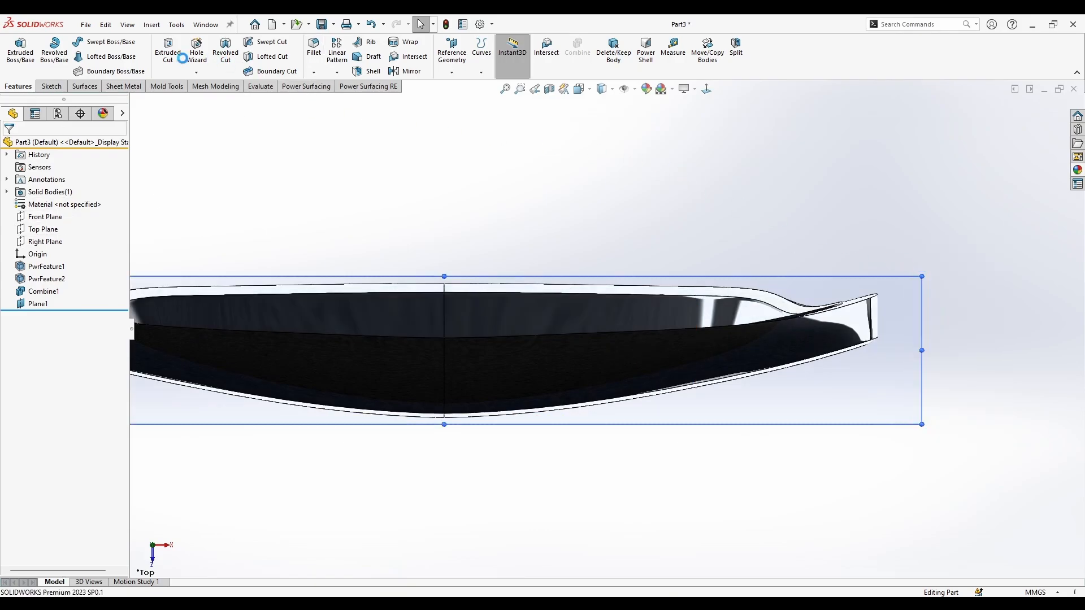
{"action": "left_click", "coordinate": [74, 57]}
{"action": "scroll", "coordinate": [831, 339], "scroll_direction": "down", "scroll_amount": 3}
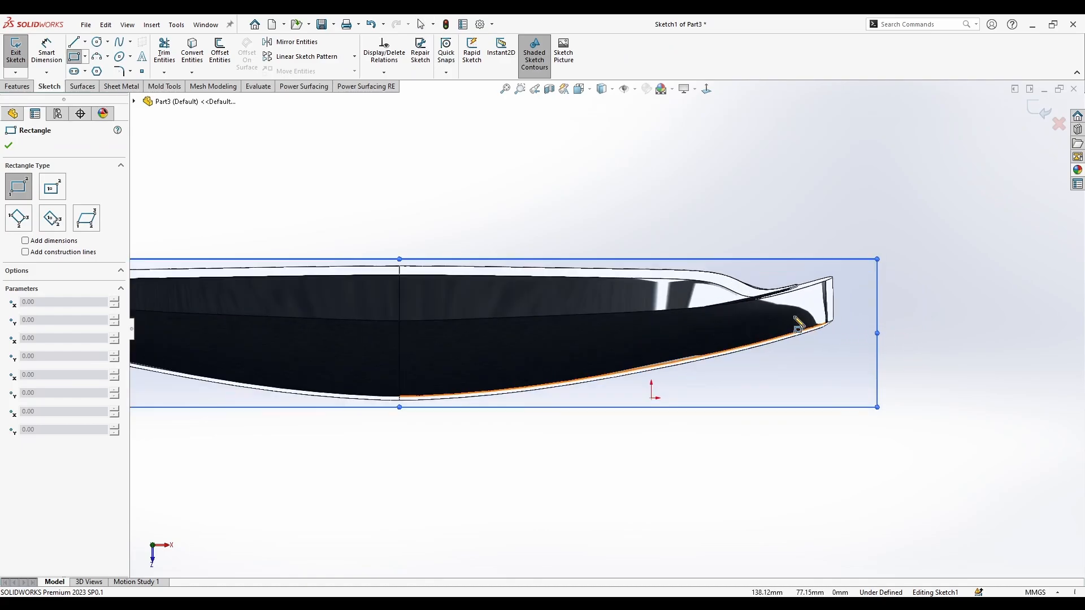
{"action": "left_click", "coordinate": [741, 302]}
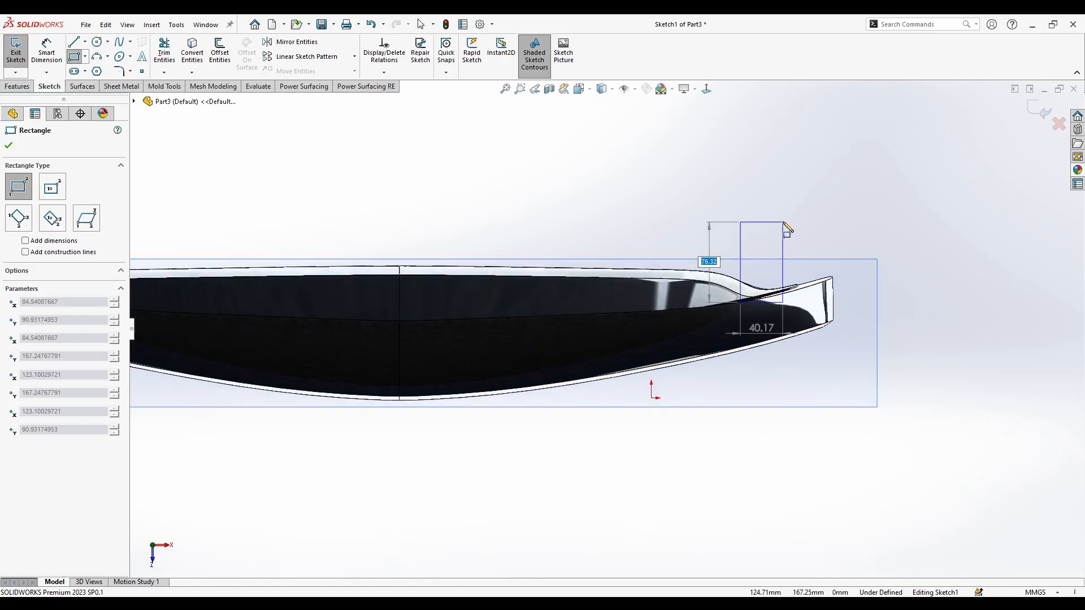
{"action": "left_click", "coordinate": [784, 213]}
{"action": "key", "text": "f"}
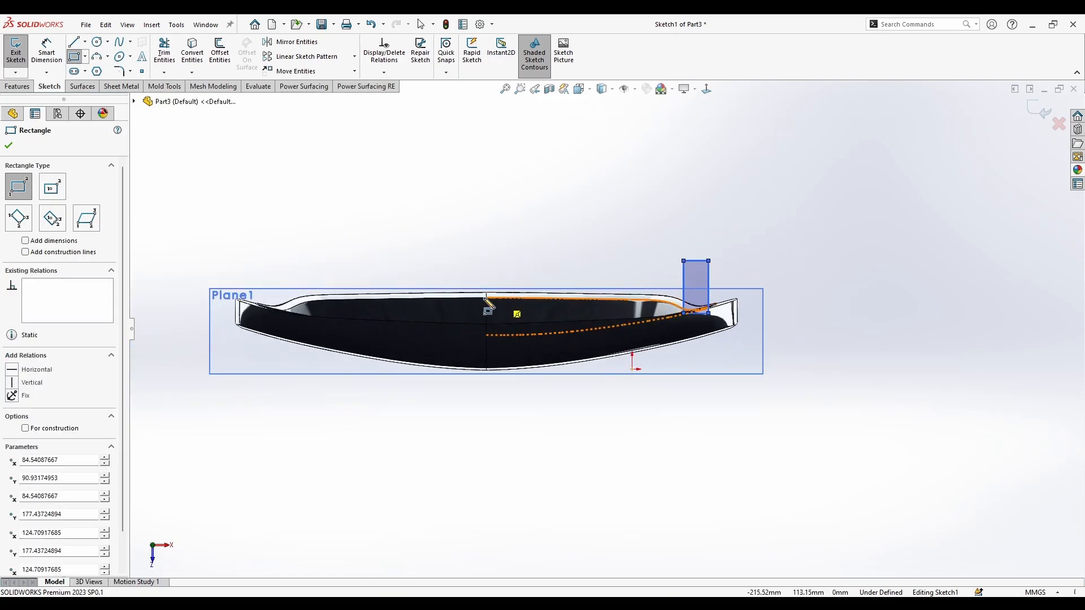
{"action": "left_click", "coordinate": [9, 146]}
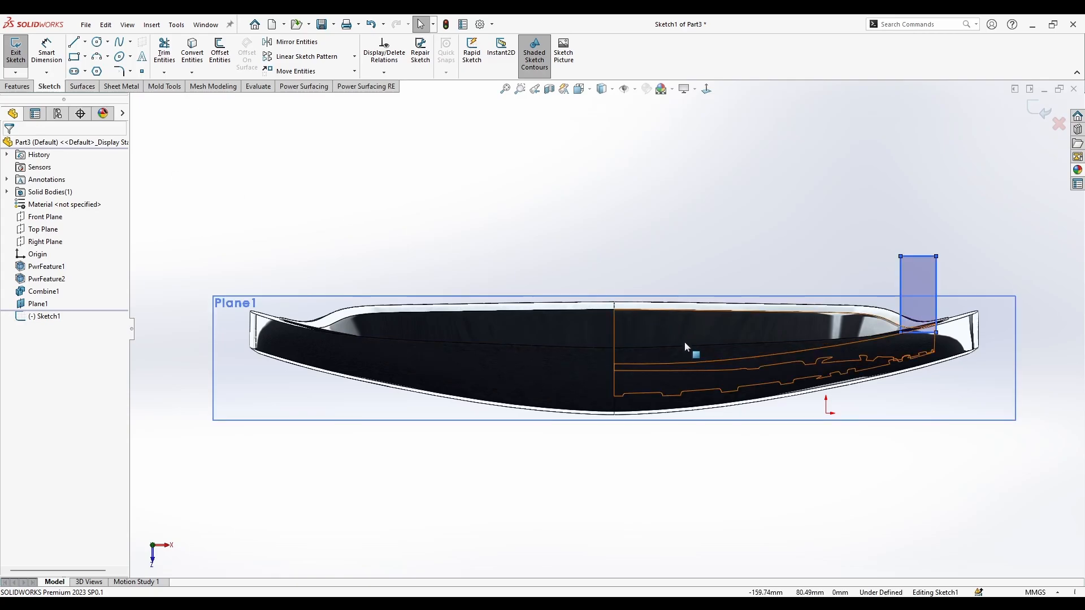
Dimension the rectangle's rear edge and set its width to 20 mm
{"action": "left_click", "coordinate": [906, 281]}
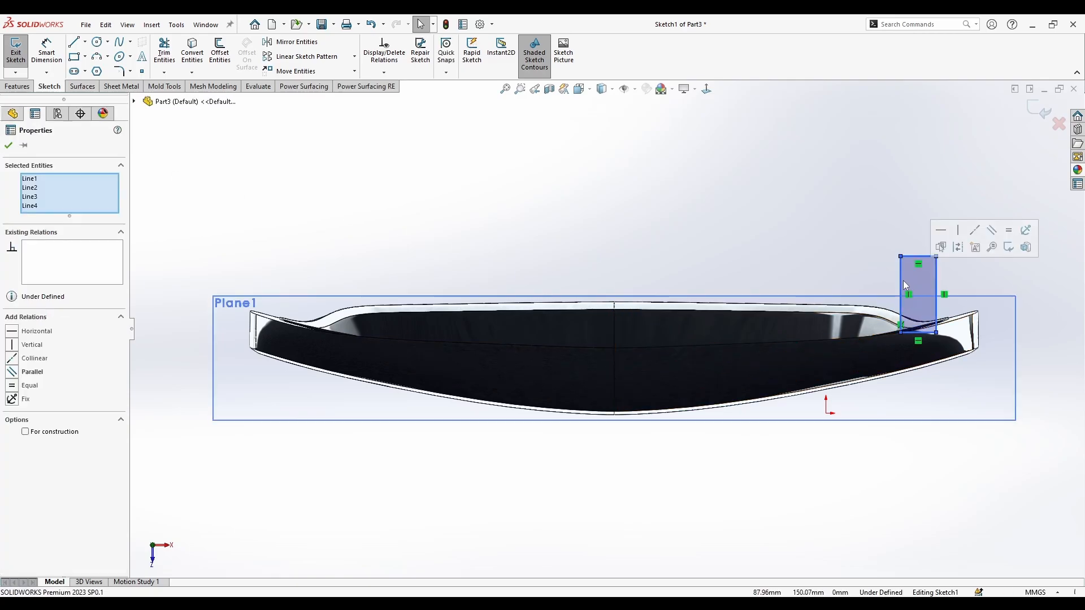
{"action": "scroll", "coordinate": [903, 280], "scroll_direction": "down", "scroll_amount": 4}
{"action": "left_click", "coordinate": [808, 297]}
{"action": "left_click", "coordinate": [47, 56]}
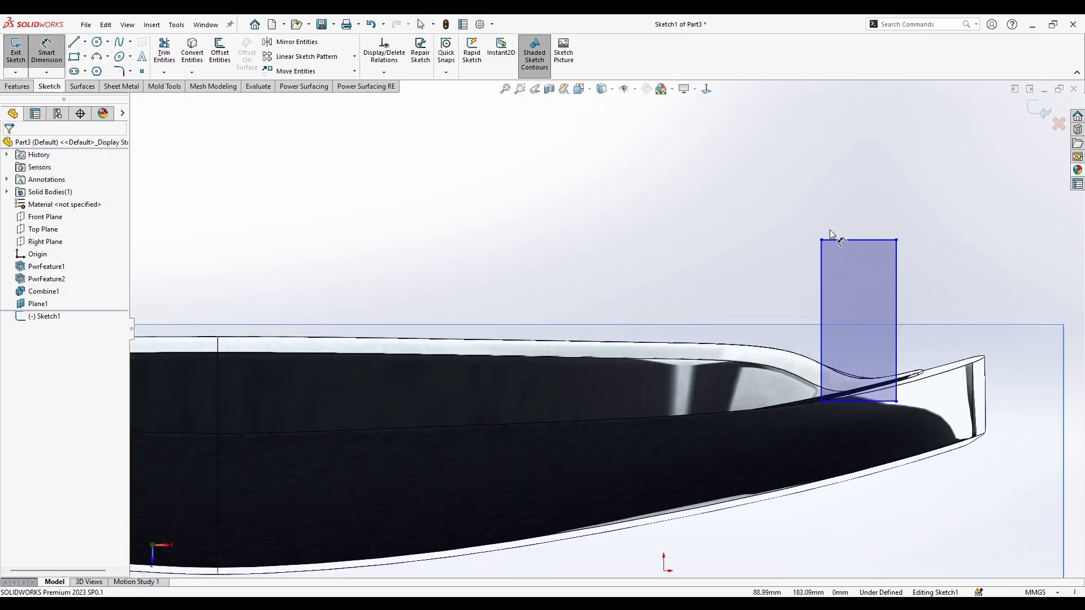
{"action": "left_click", "coordinate": [854, 240]}
{"action": "left_click", "coordinate": [869, 217]}
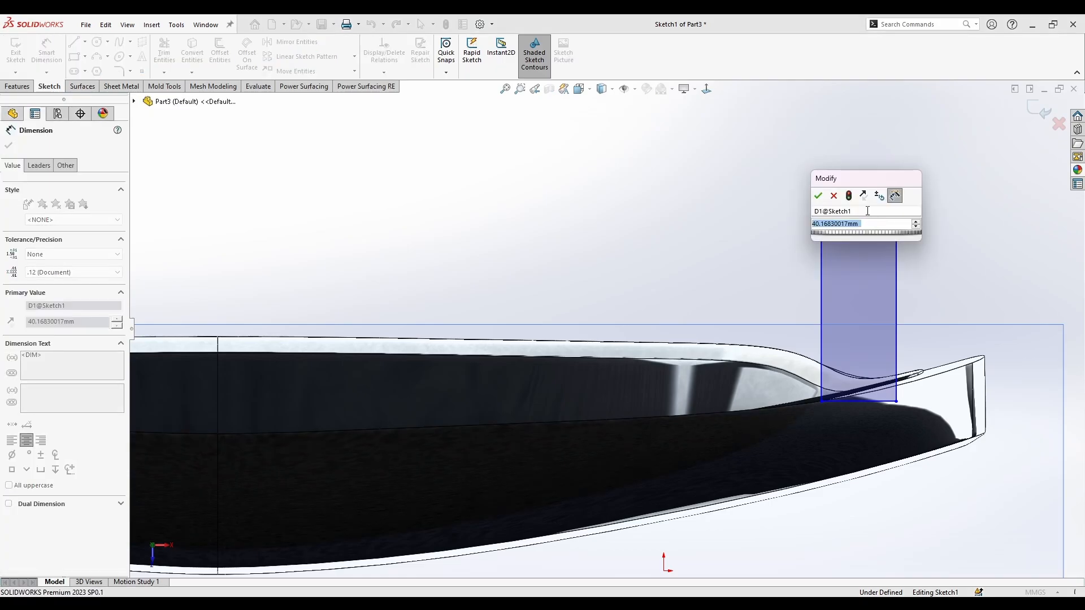
{"action": "type", "text": "3"}
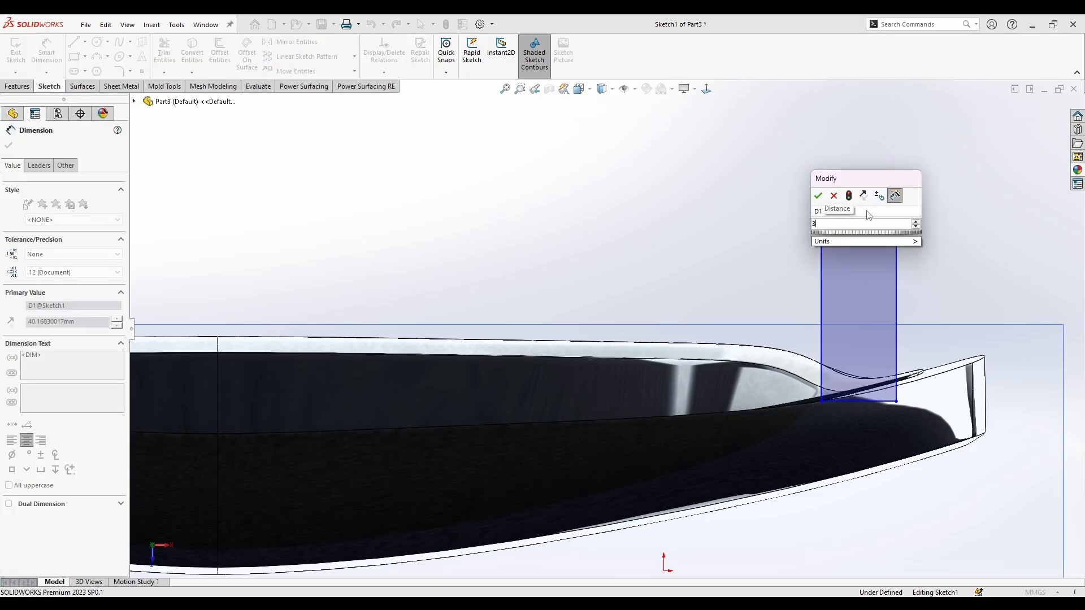
{"action": "key", "text": "BackSpace"}
{"action": "type", "text": "20"}
{"action": "key", "text": "Return"}
Set the rectangle's width to 25 mm, then dimension its long side and set it to 75 mm
{"action": "double_click", "coordinate": [842, 207]}
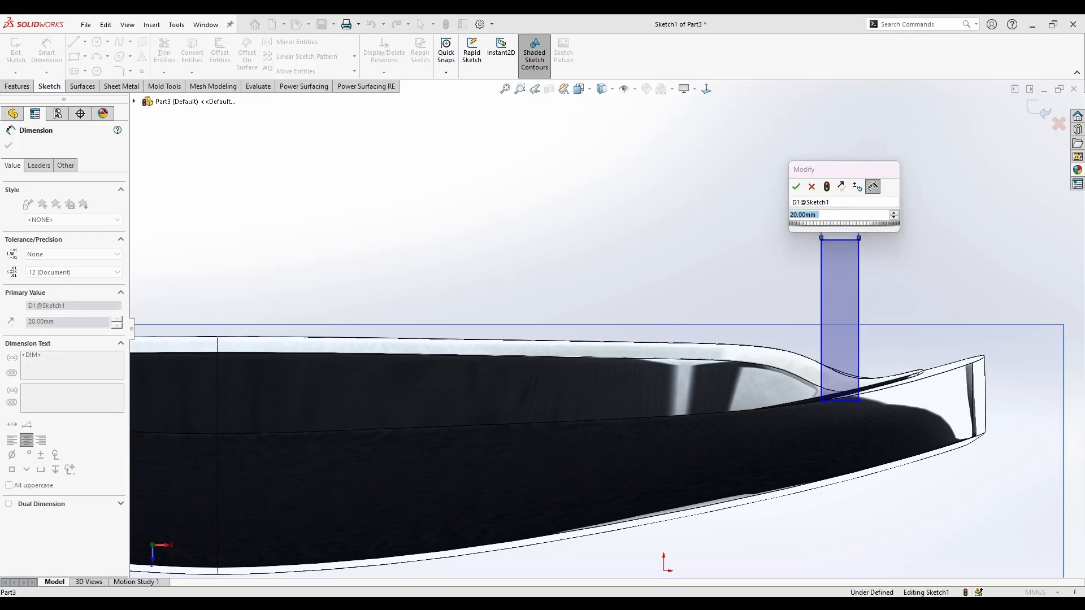
{"action": "type", "text": "25"}
{"action": "key", "text": "Return"}
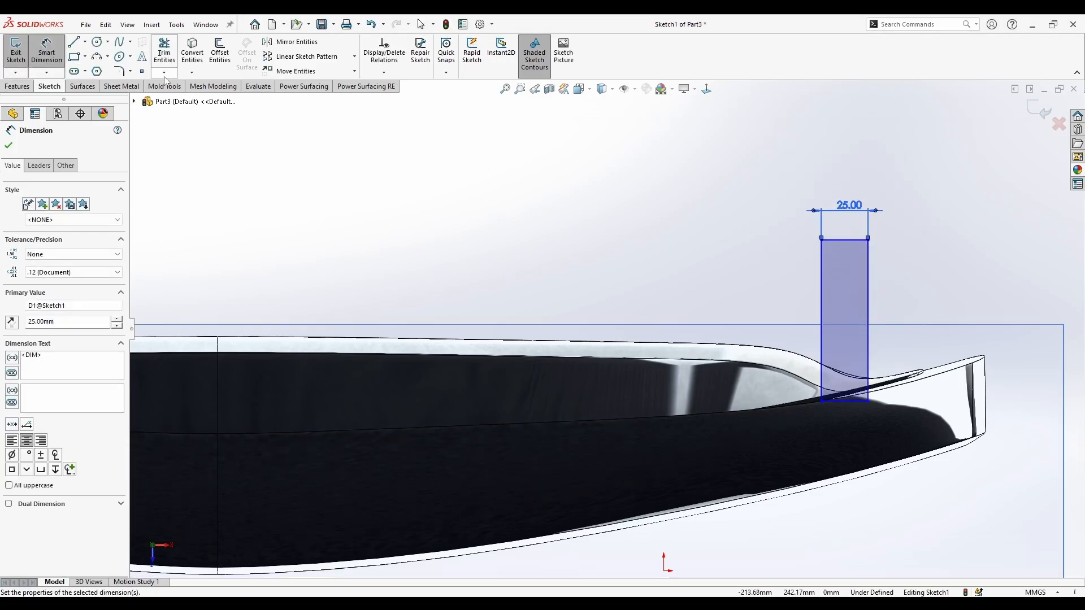
{"action": "left_click", "coordinate": [822, 310]}
{"action": "left_click", "coordinate": [746, 302]}
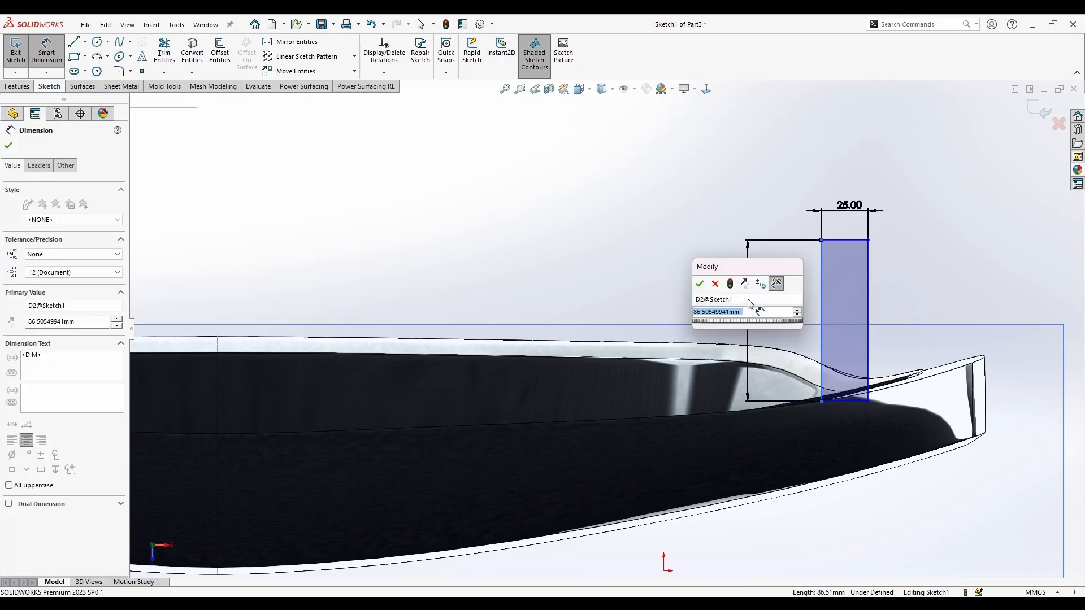
{"action": "type", "text": "75"}
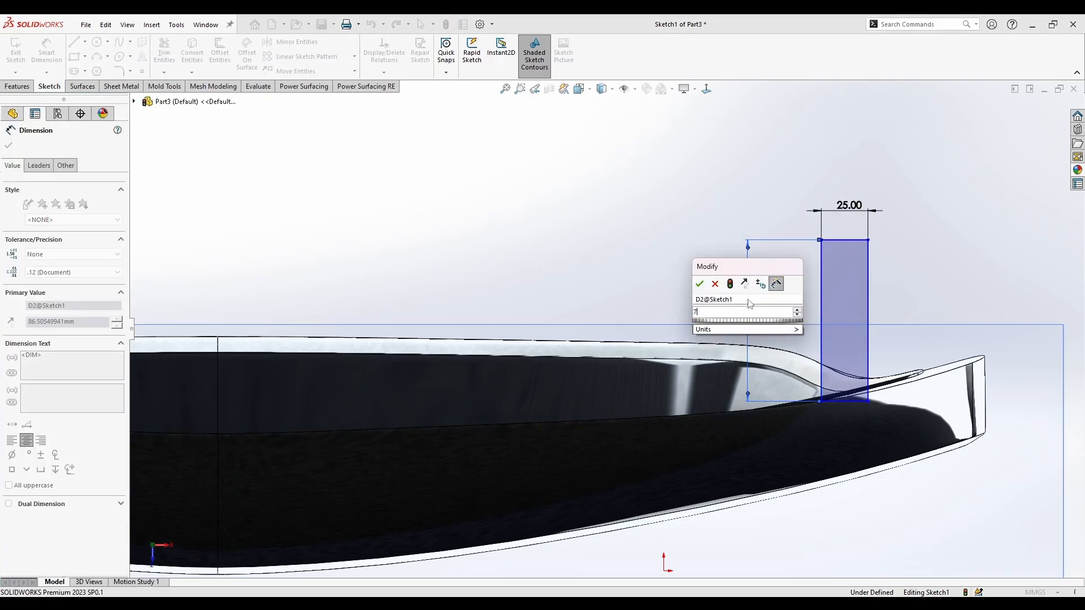
{"action": "key", "text": "Return"}
Round the rectangle's two rear corners with 8 mm sketch fillets
{"action": "scroll", "coordinate": [767, 318], "scroll_direction": "up", "scroll_amount": 4}
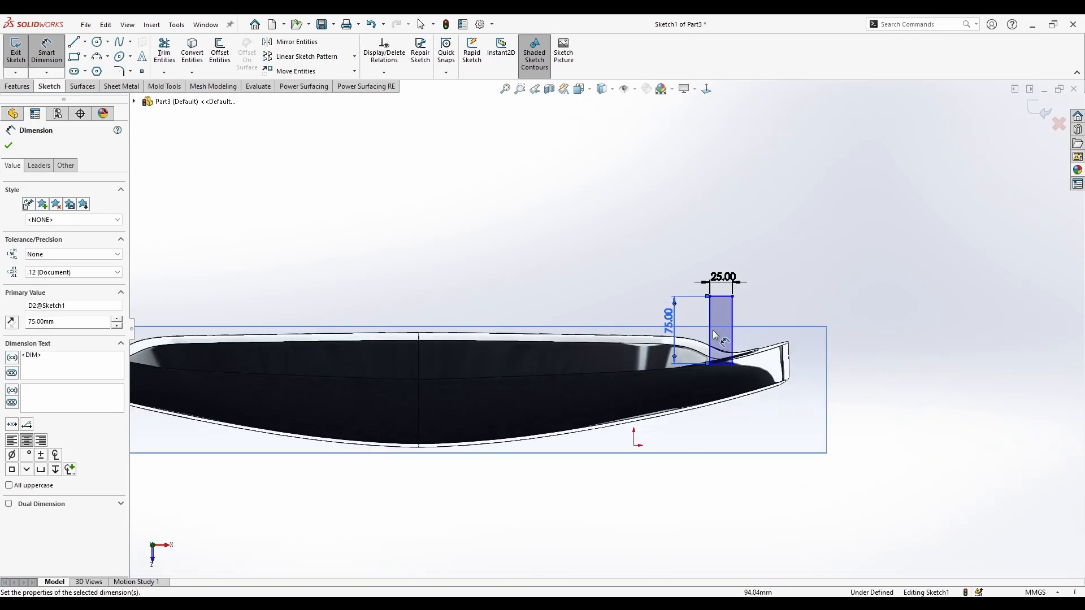
{"action": "scroll", "coordinate": [717, 333], "scroll_direction": "down", "scroll_amount": 4}
{"action": "left_click", "coordinate": [120, 70]}
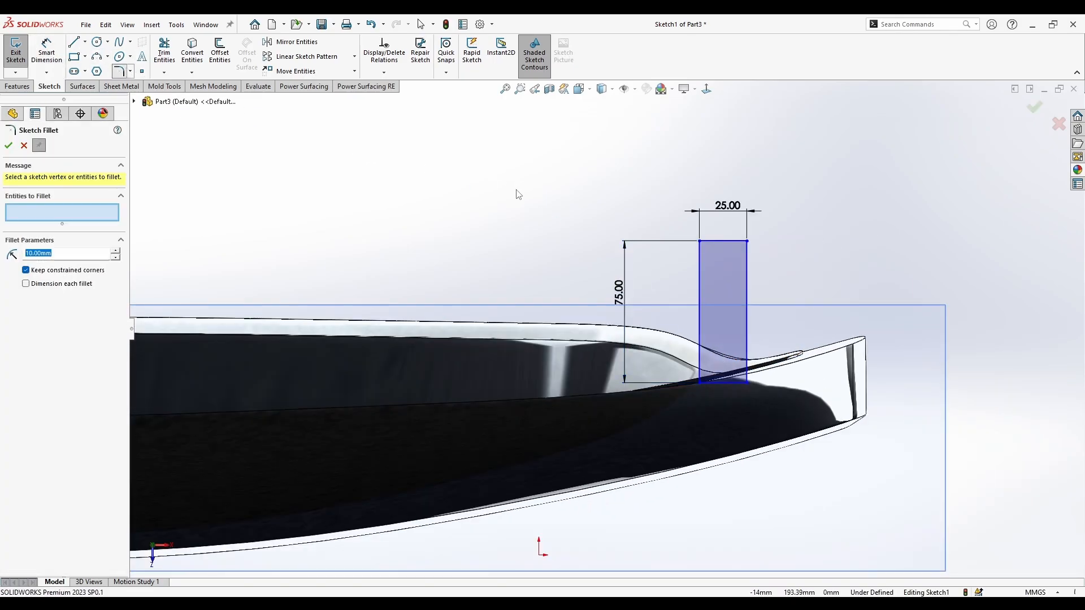
{"action": "left_click_drag", "start_coordinate": [609, 216], "coordinate": [798, 279]}
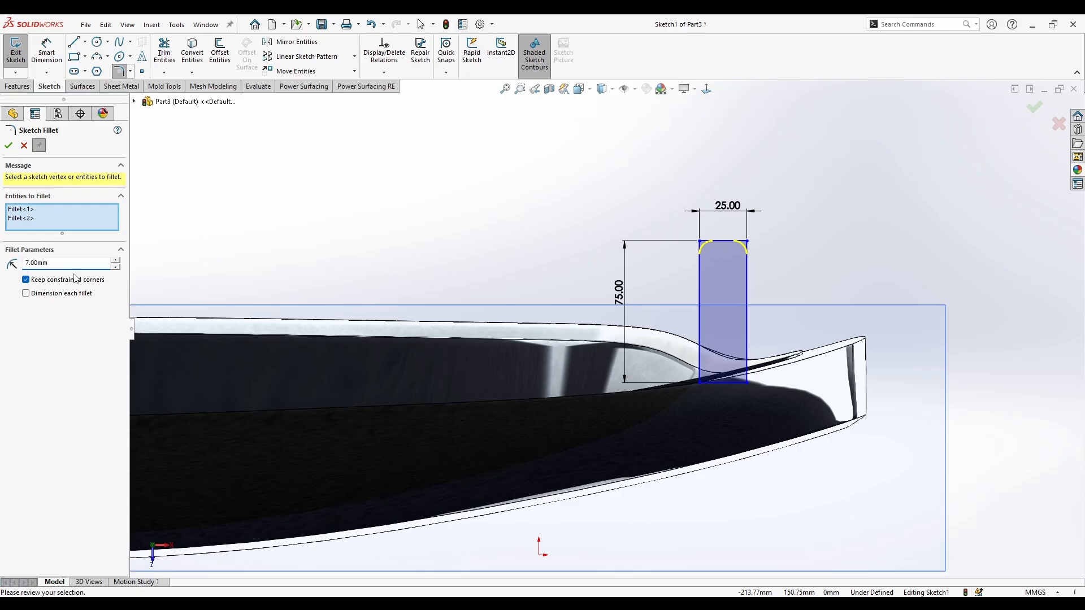
{"action": "left_click", "coordinate": [9, 146]}
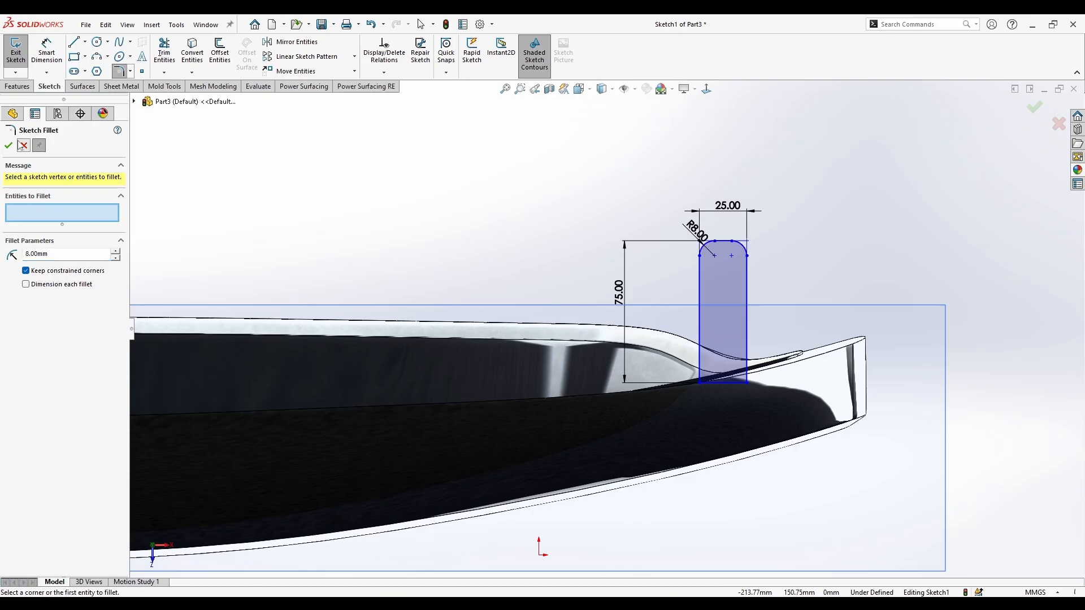
{"action": "scroll", "coordinate": [734, 376], "scroll_direction": "down", "scroll_amount": 5}
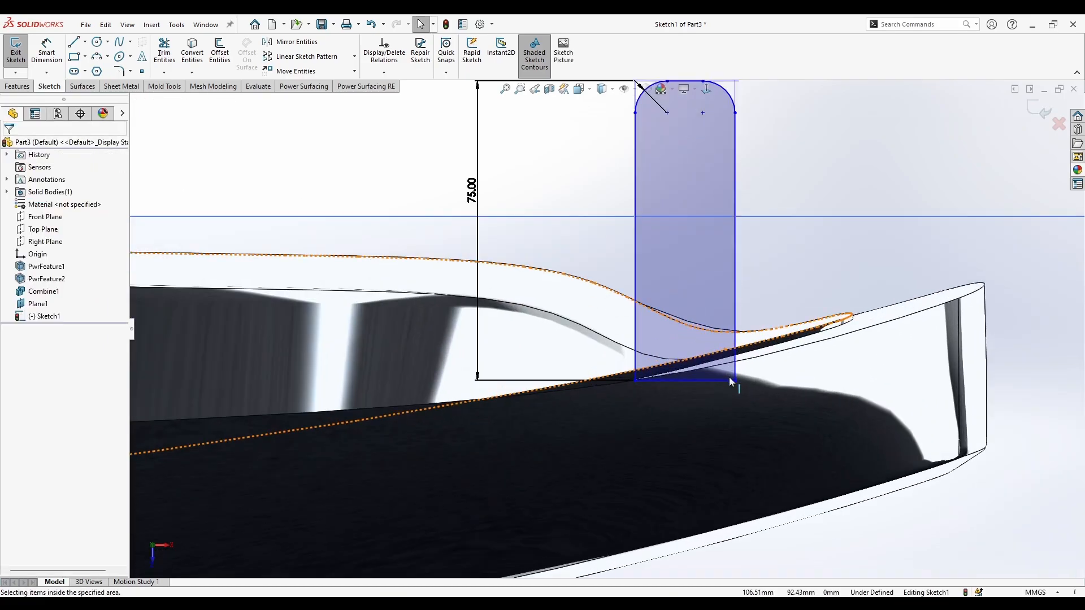
{"action": "left_click", "coordinate": [18, 86]}
{"action": "left_click", "coordinate": [19, 61]}
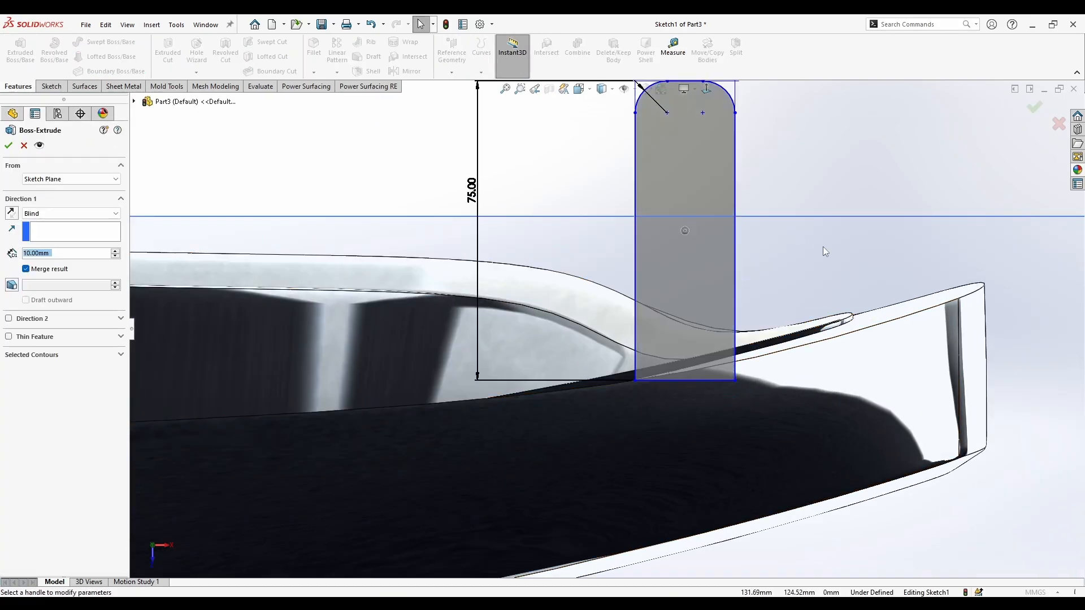
{"action": "left_click", "coordinate": [24, 145]}
Sketch a vertical construction line extending rearward from the midpoint of the grille's rear edge
{"action": "scroll", "coordinate": [466, 247], "scroll_direction": "up", "scroll_amount": 8}
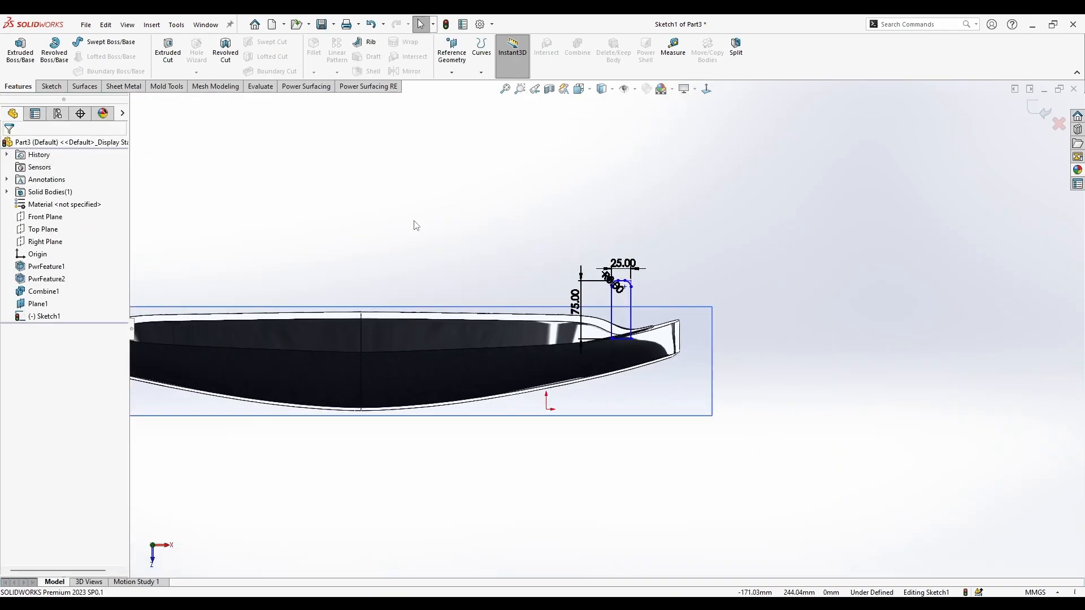
{"action": "left_click", "coordinate": [49, 87]}
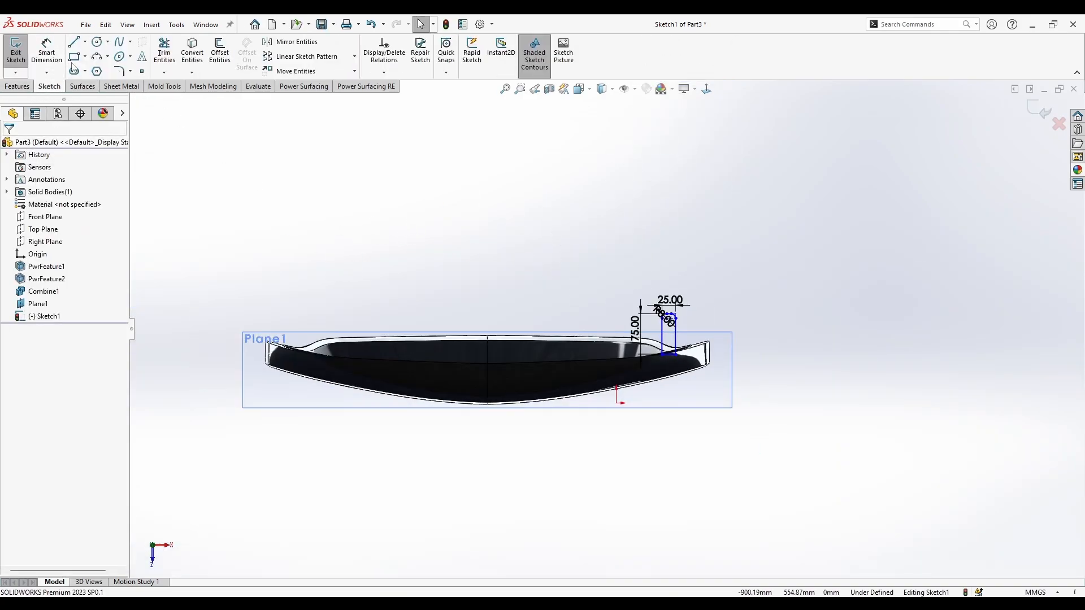
{"action": "left_click", "coordinate": [84, 41]}
{"action": "left_click", "coordinate": [101, 70]}
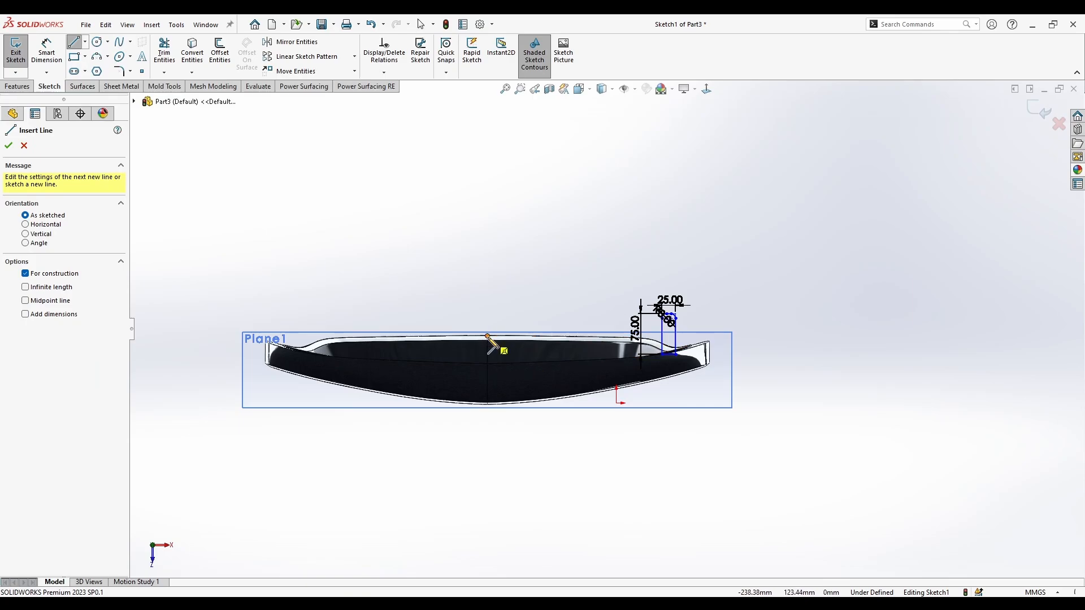
{"action": "left_click", "coordinate": [488, 337]}
{"action": "left_click", "coordinate": [488, 215]}
{"action": "key", "text": "Escape"}
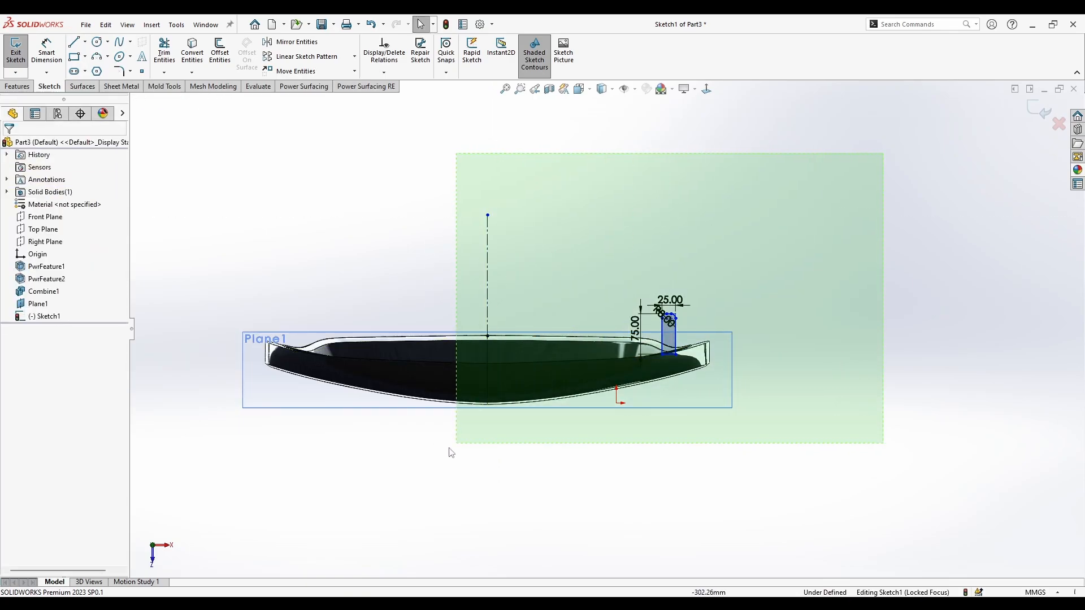
Mirror the rounded rectangle about the construction line to the grille's opposite end
{"action": "key", "text": "ctrl+a"}
{"action": "left_click", "coordinate": [291, 42]}
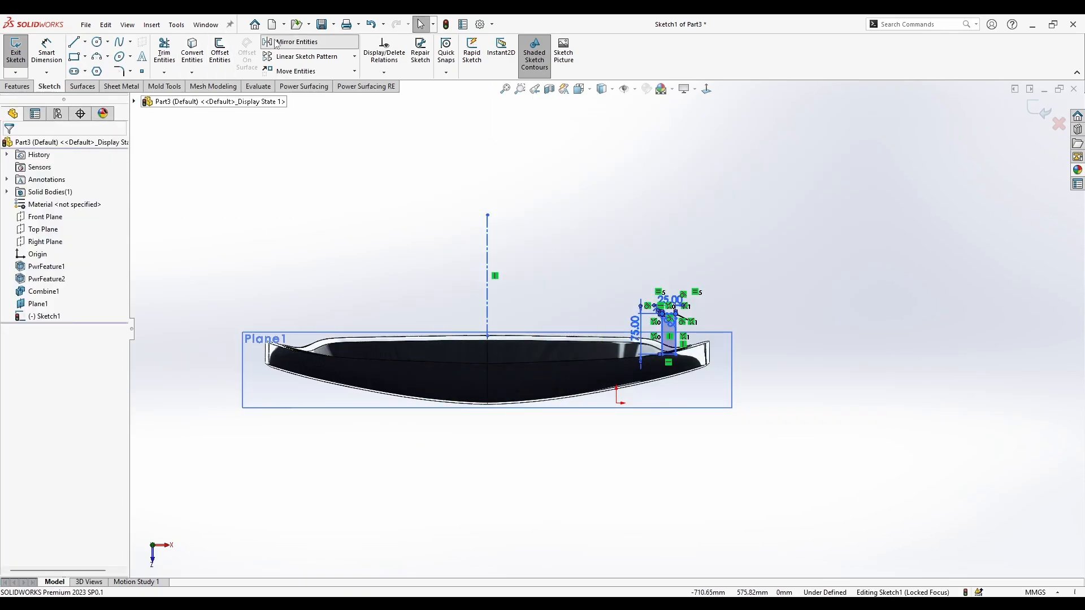
{"action": "scroll", "coordinate": [404, 268], "scroll_direction": "down", "scroll_amount": 1}
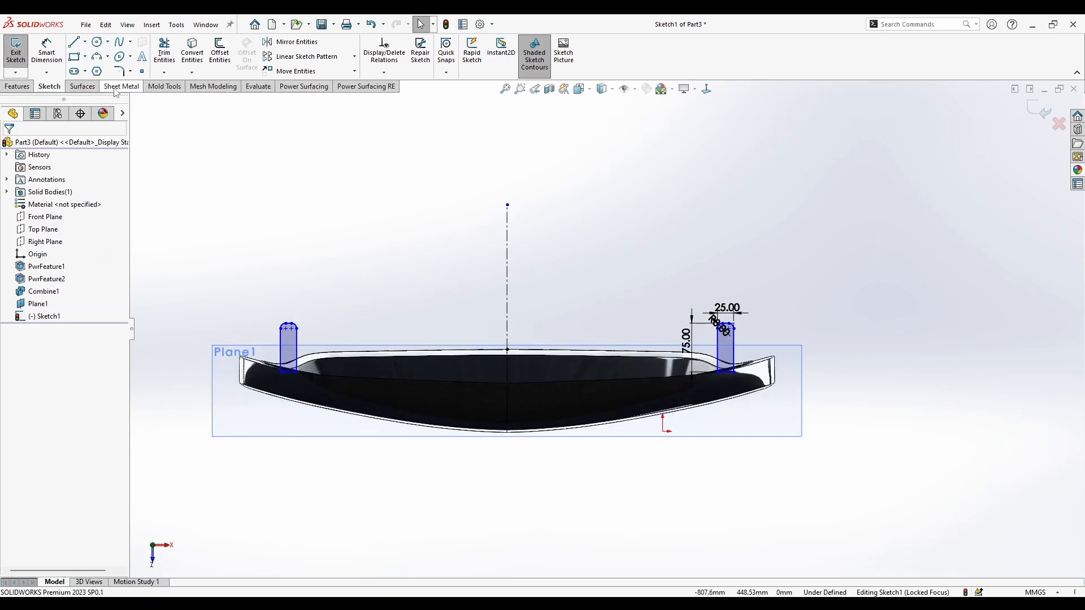
Sketch a circle about 10 mm in diameter inside the original tab's rounded end, centred between the two fillet centres
{"action": "left_click", "coordinate": [98, 48]}
{"action": "scroll", "coordinate": [728, 350], "scroll_direction": "down", "scroll_amount": 3}
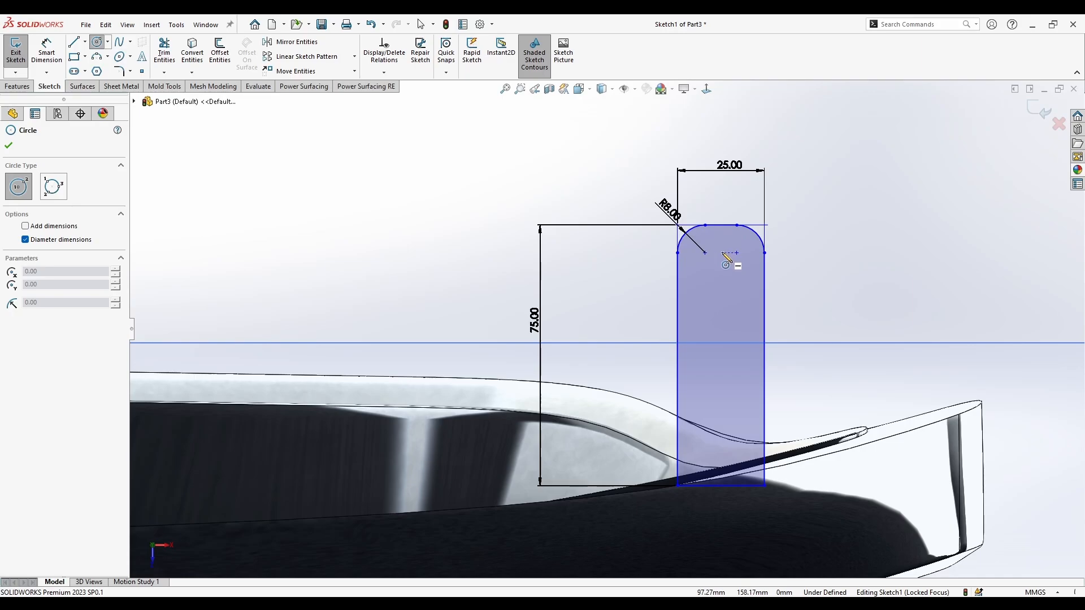
{"action": "left_click", "coordinate": [725, 257]}
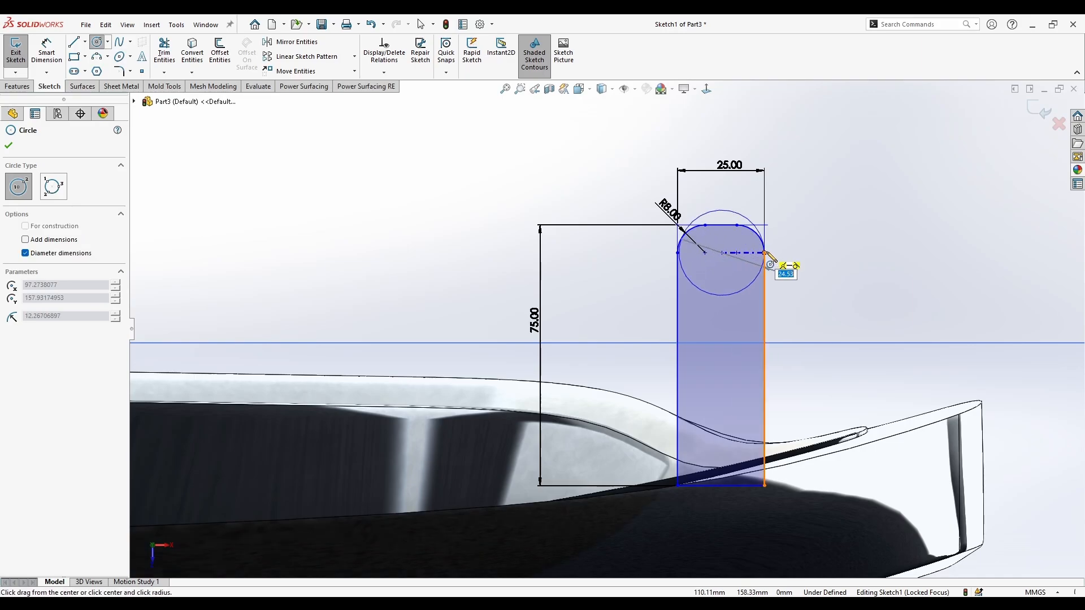
{"action": "left_click", "coordinate": [742, 256]}
{"action": "scroll", "coordinate": [726, 264], "scroll_direction": "down", "scroll_amount": 3}
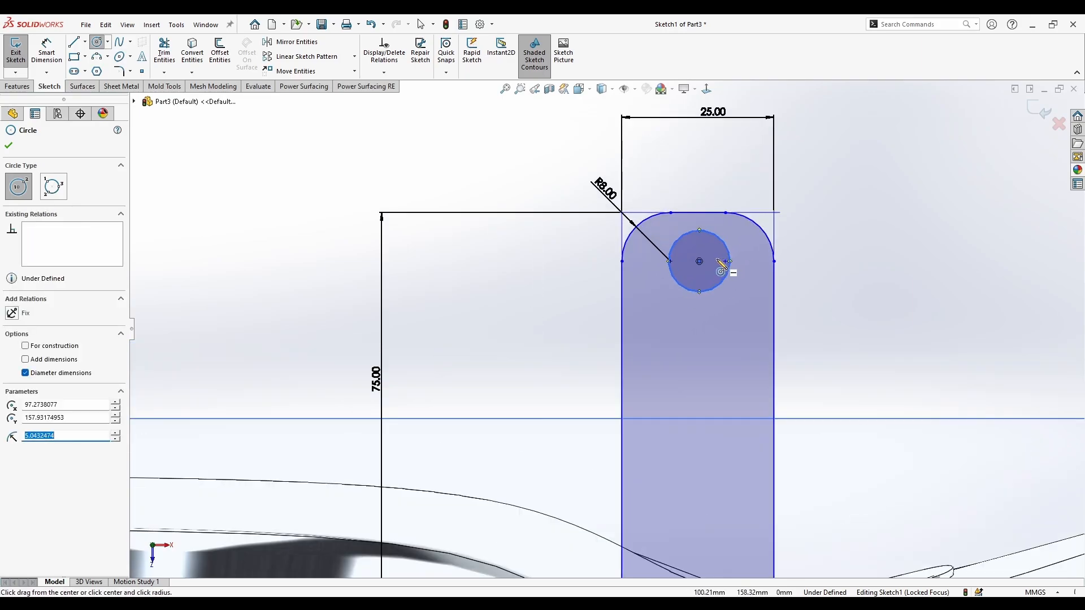
{"action": "key", "text": "Escape"}
Align the circle's centre vertically with the midpoint of the tab's rear edge and shift the circle slightly forward
{"action": "left_click", "coordinate": [699, 261]}
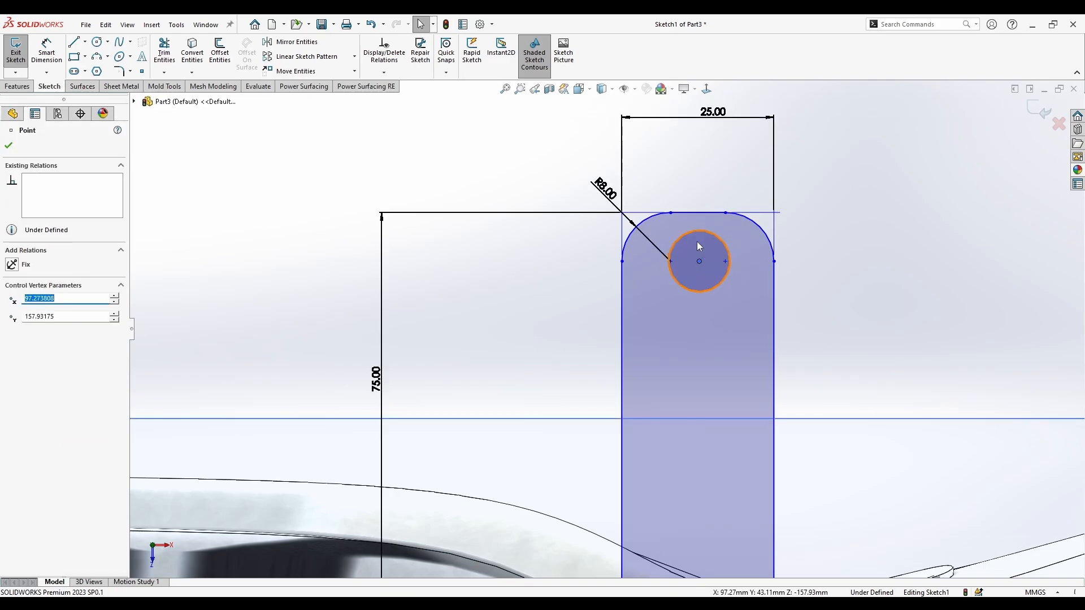
{"action": "left_click", "coordinate": [698, 212], "text": "ctrl"}
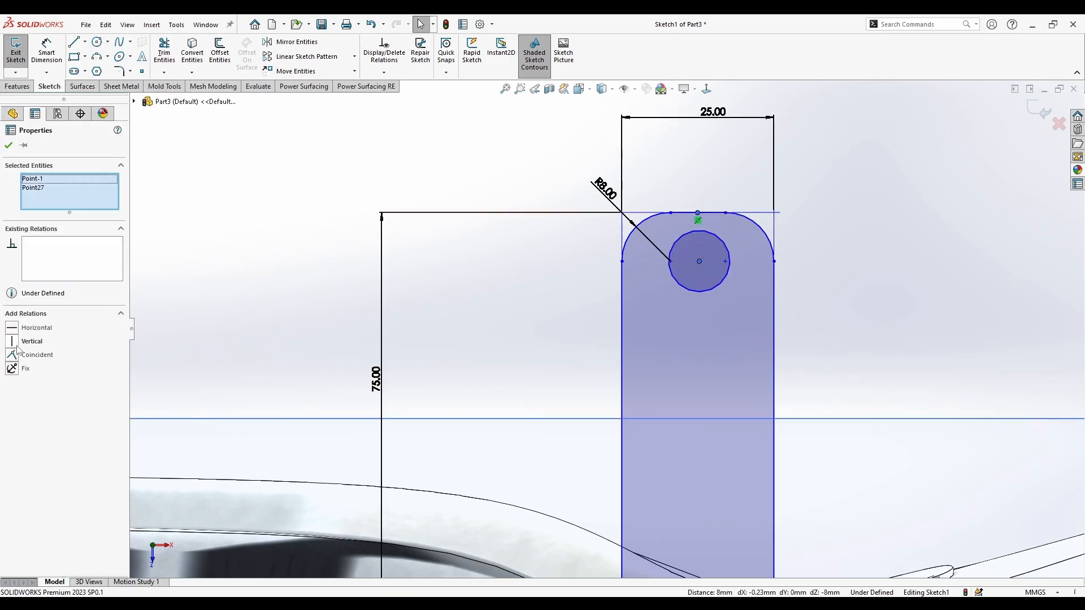
{"action": "key", "text": "Escape"}
{"action": "scroll", "coordinate": [700, 324], "scroll_direction": "up", "scroll_amount": 4}
{"action": "scroll", "coordinate": [649, 300], "scroll_direction": "down", "scroll_amount": 4}
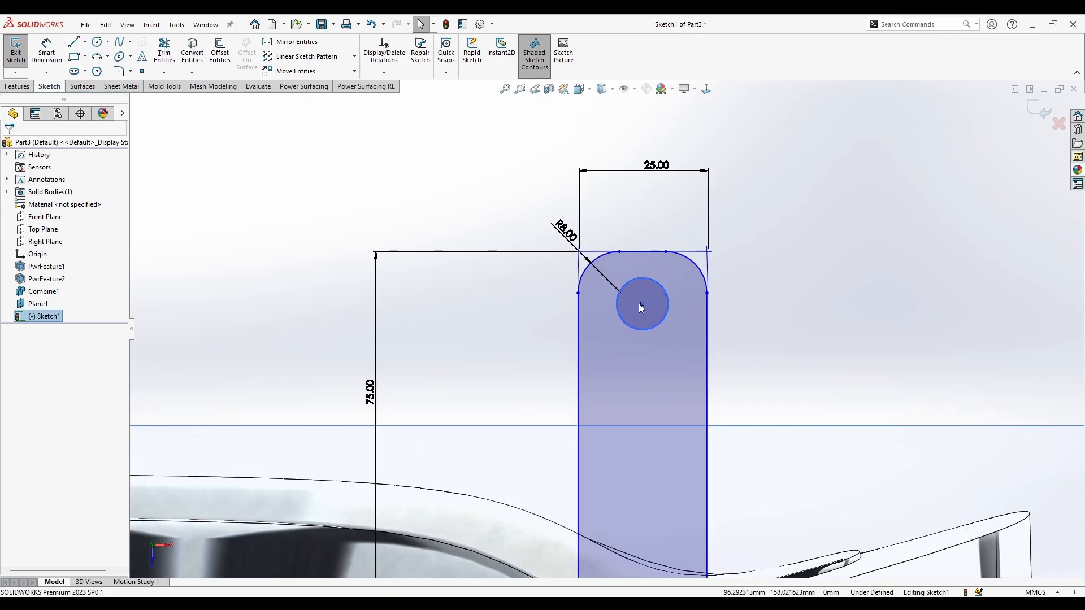
{"action": "left_click", "coordinate": [662, 278]}
{"action": "key", "text": "Escape"}
Delete the mirrored tab outline without a hole at the grille's opposite end
{"action": "scroll", "coordinate": [668, 369], "scroll_direction": "up", "scroll_amount": 3}
{"action": "scroll", "coordinate": [669, 369], "scroll_direction": "up", "scroll_amount": 2}
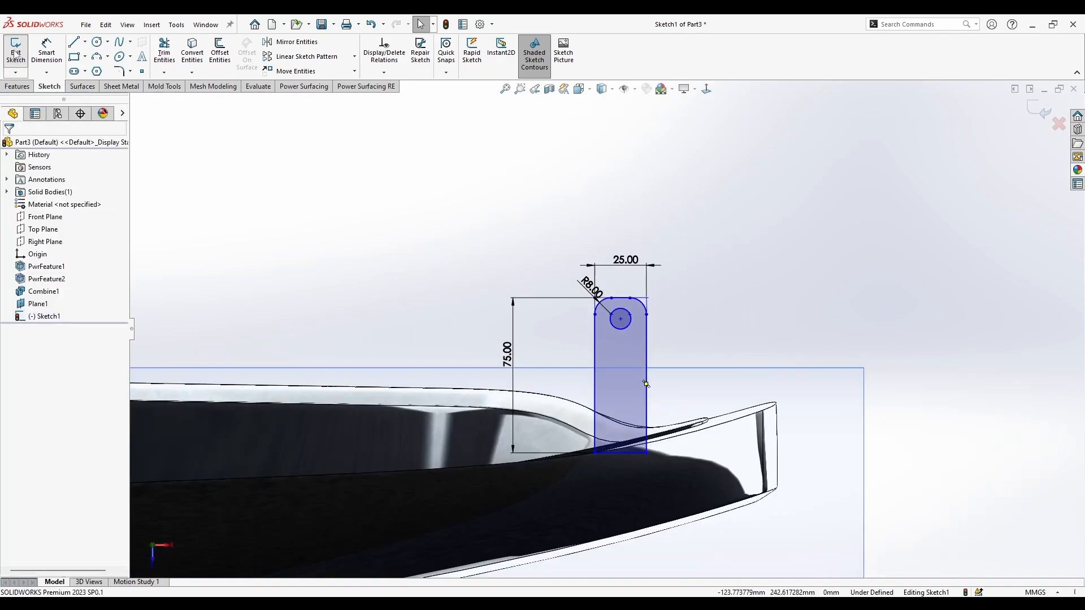
{"action": "scroll", "coordinate": [599, 322], "scroll_direction": "up", "scroll_amount": 5}
{"action": "scroll", "coordinate": [485, 346], "scroll_direction": "down", "scroll_amount": 2}
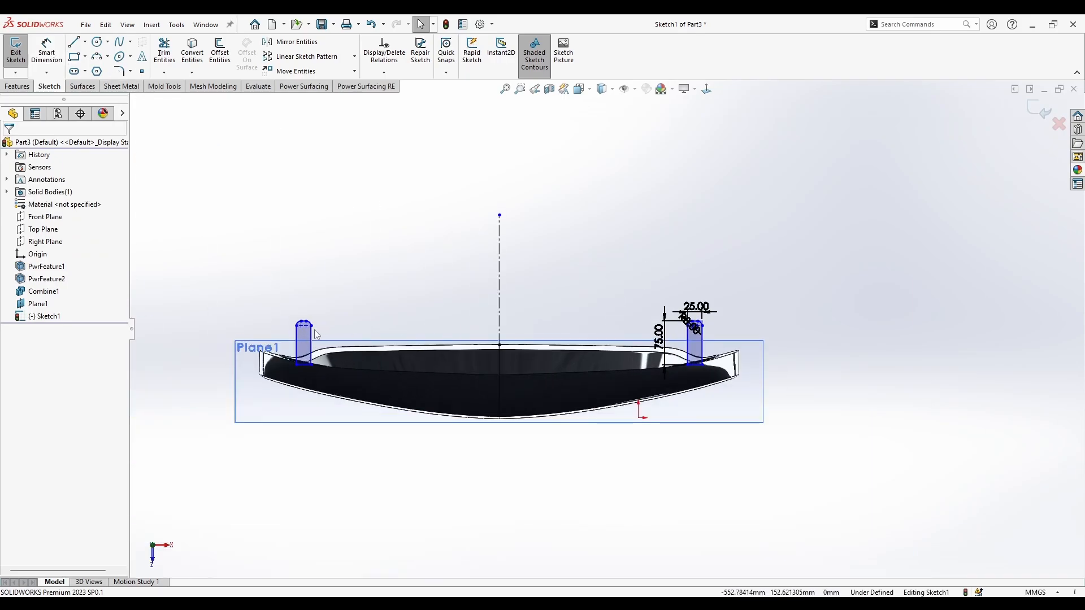
{"action": "left_click_drag", "start_coordinate": [218, 283], "coordinate": [319, 365]}
{"action": "key", "text": "Delete"}
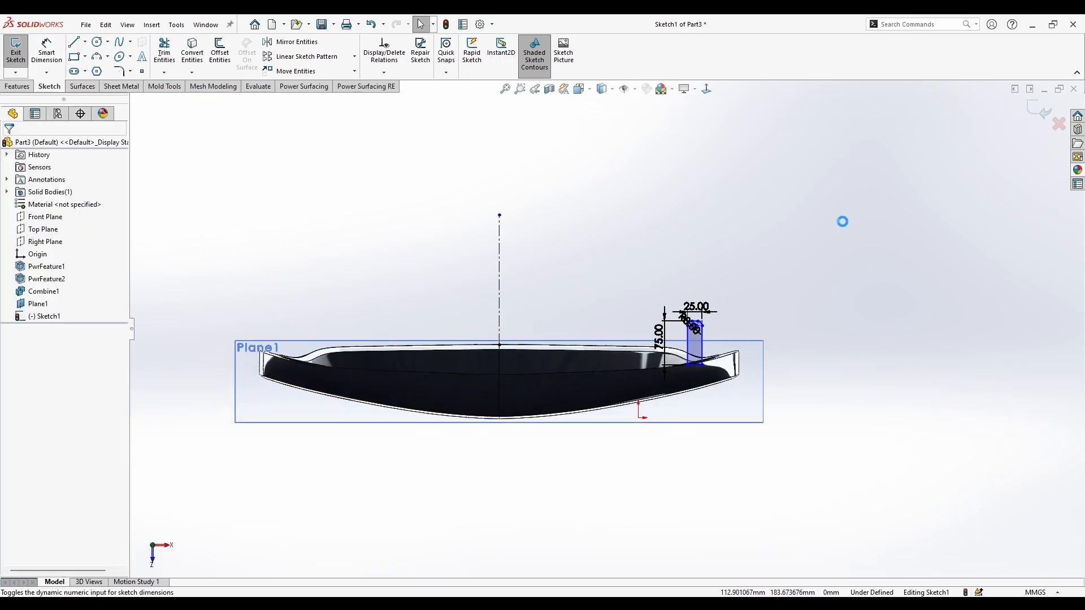
Mirror the rounded tab outline together with its circle about the construction line
{"action": "left_click_drag", "start_coordinate": [852, 173], "coordinate": [451, 462]}
{"action": "left_click", "coordinate": [289, 47]}
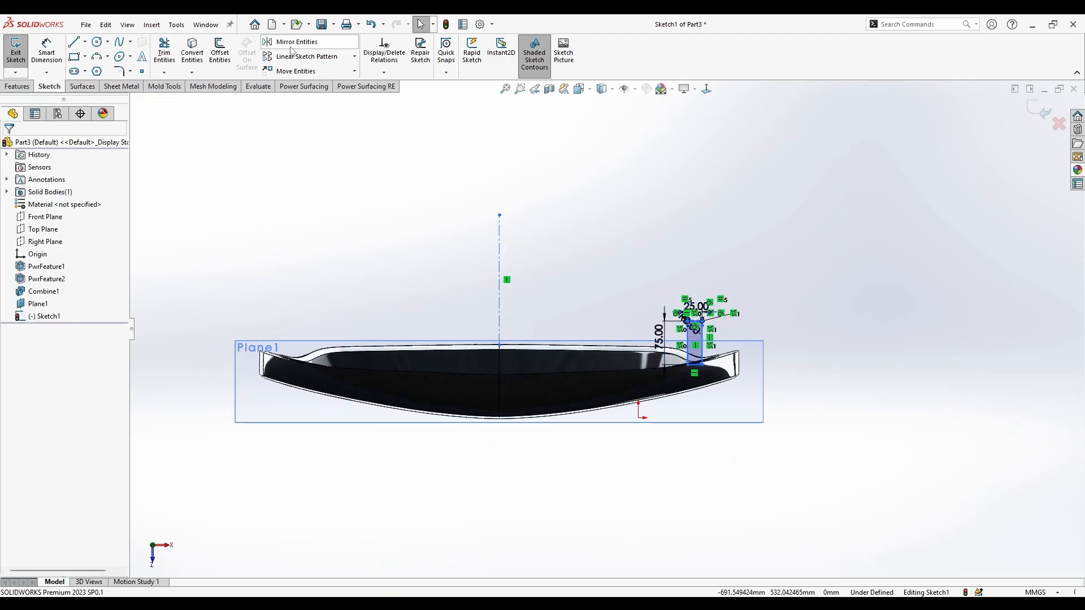
{"action": "right_click", "coordinate": [431, 264]}
Extrude both tab profiles upward 6 mm from the sketch plane as a blind boss
{"action": "left_click", "coordinate": [17, 86]}
{"action": "left_click", "coordinate": [20, 51]}
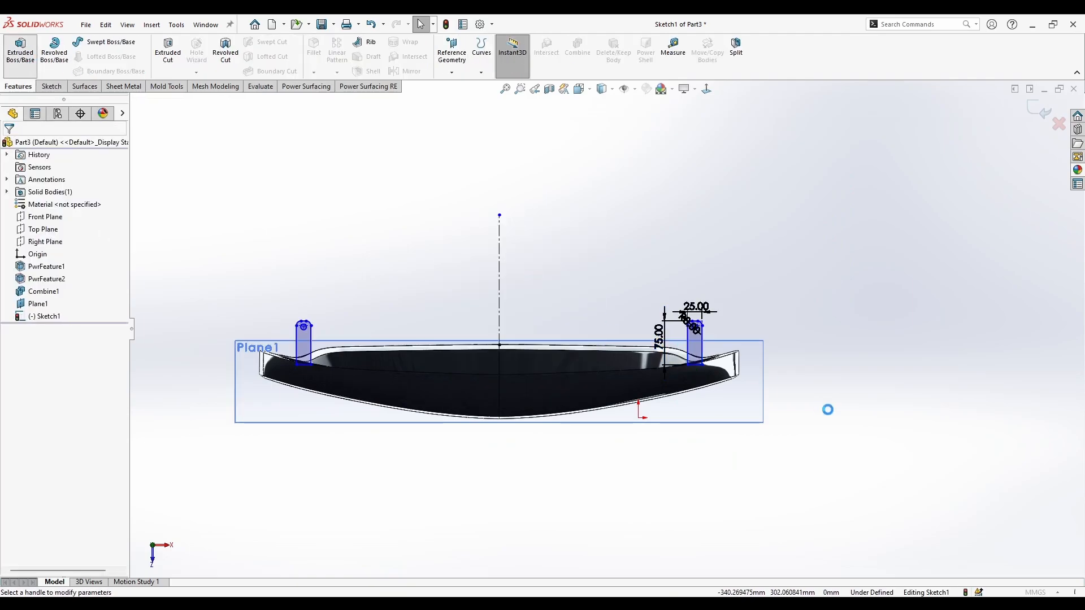
{"action": "middle_click_drag", "start_coordinate": [684, 439], "coordinate": [582, 244]}
{"action": "scroll", "coordinate": [582, 244], "scroll_direction": "down", "scroll_amount": 7}
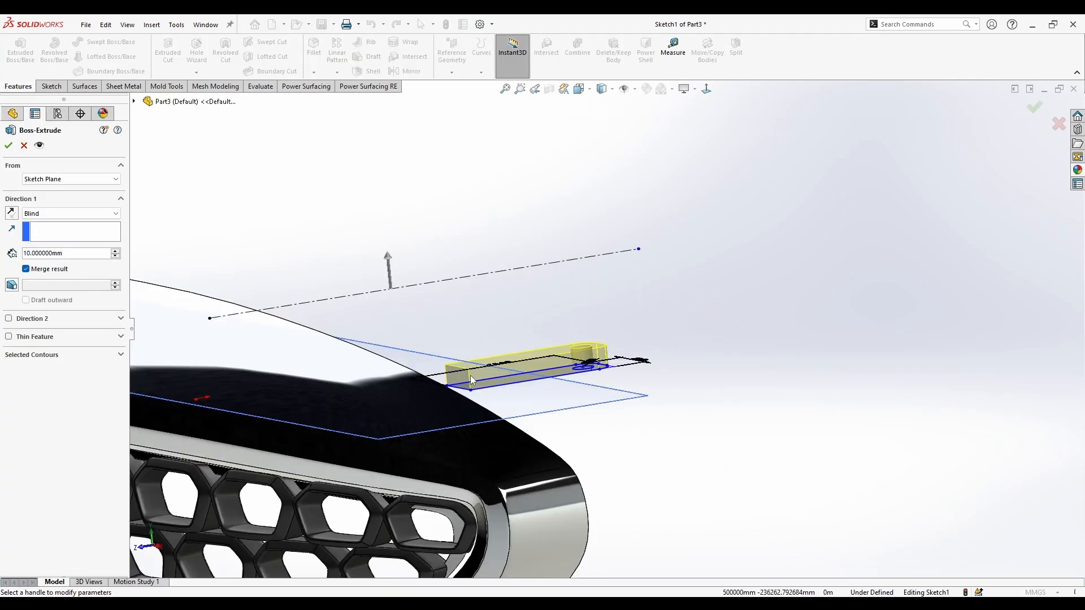
{"action": "middle_click_drag", "start_coordinate": [466, 399], "coordinate": [467, 354]}
{"action": "scroll", "coordinate": [470, 443], "scroll_direction": "up", "scroll_amount": 3}
{"action": "scroll", "coordinate": [569, 400], "scroll_direction": "down", "scroll_amount": 2}
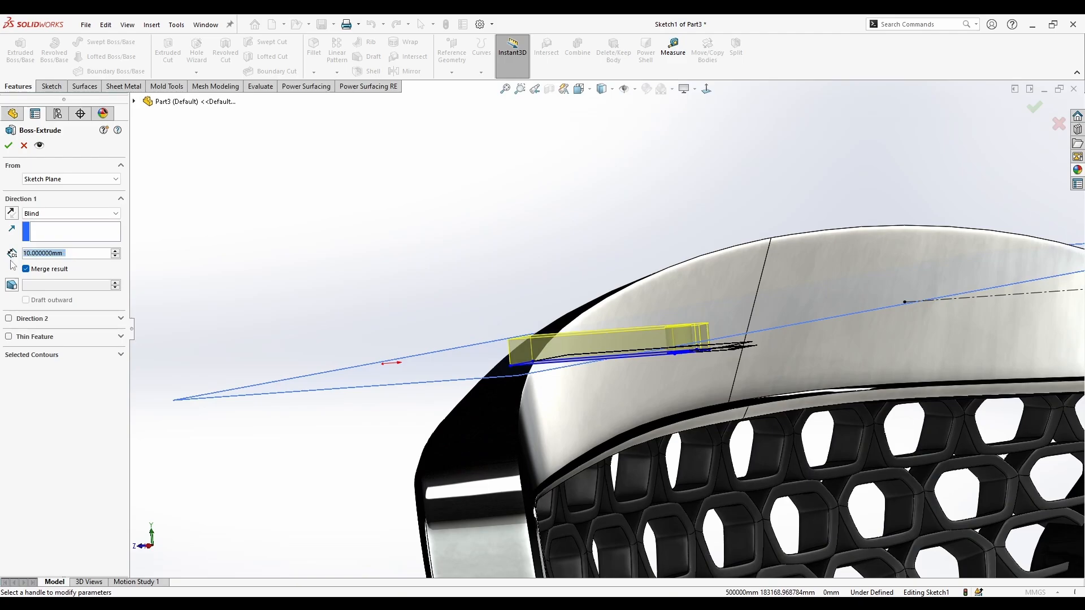
{"action": "key", "text": "Return"}
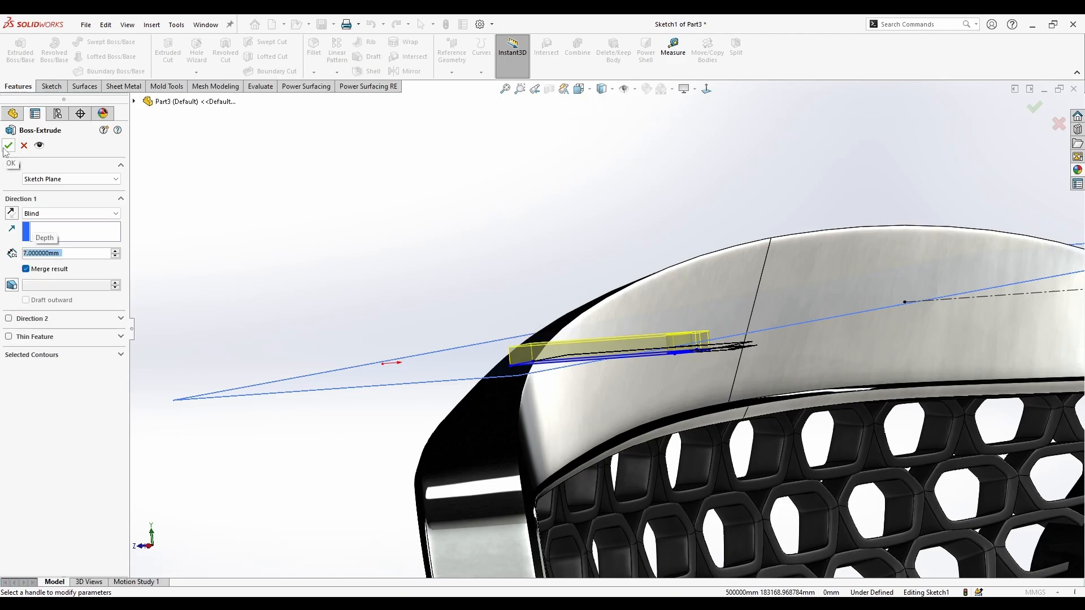
{"action": "key", "text": "Return"}
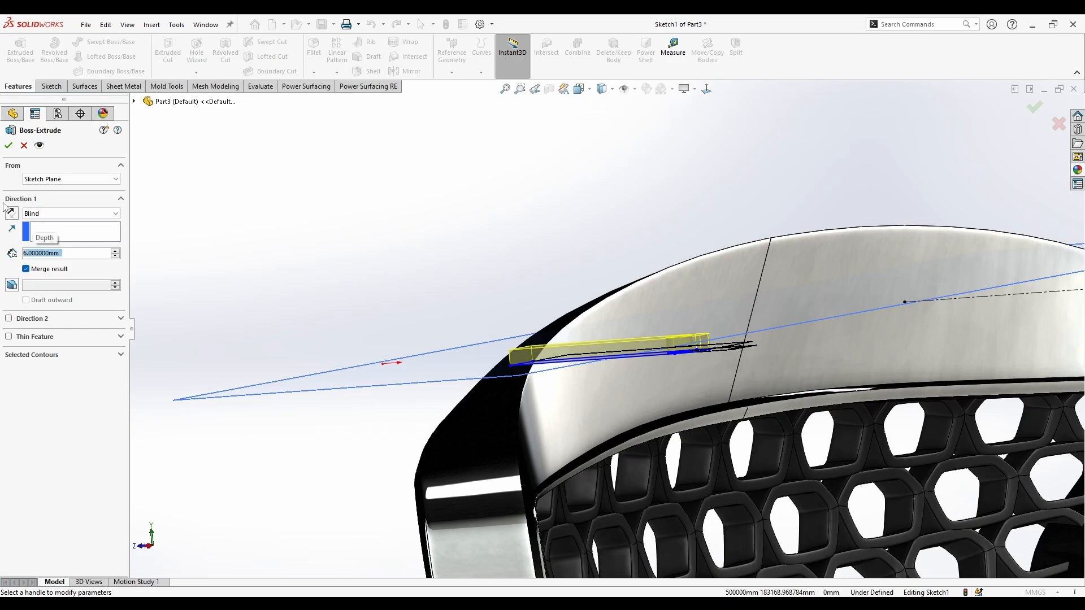
{"action": "left_click", "coordinate": [8, 145]}
Try to shift one tab body about 15 mm along Y and 13 mm along Z with Move/Copy Body
{"action": "middle_click_drag", "start_coordinate": [371, 259], "coordinate": [540, 319]}
{"action": "scroll", "coordinate": [606, 328], "scroll_direction": "up", "scroll_amount": 1}
{"action": "left_click", "coordinate": [706, 52]}
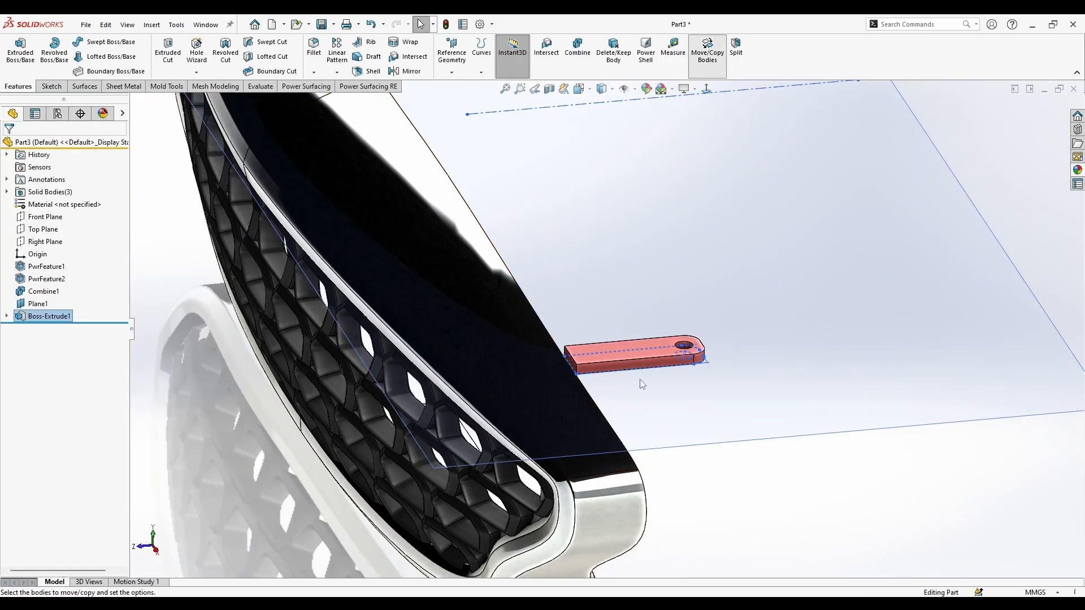
{"action": "left_click", "coordinate": [642, 355]}
{"action": "middle_click_drag", "start_coordinate": [642, 354], "coordinate": [588, 257]}
{"action": "left_click_drag", "start_coordinate": [598, 339], "coordinate": [603, 300]}
{"action": "middle_click_drag", "start_coordinate": [603, 300], "coordinate": [502, 340]}
{"action": "left_click_drag", "start_coordinate": [502, 340], "coordinate": [523, 339]}
{"action": "middle_click_drag", "start_coordinate": [523, 339], "coordinate": [559, 323]}
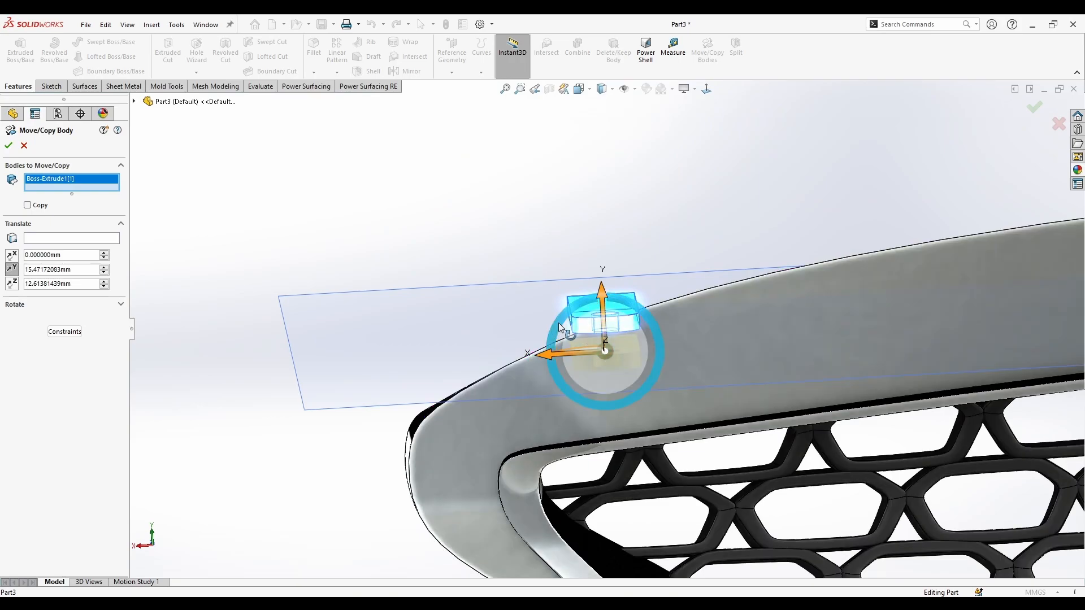
Shift the tab body upward about 18 mm along Y with Move/Copy Body, leaving X and Z at zero
{"action": "left_click_drag", "start_coordinate": [558, 323], "coordinate": [564, 306]}
{"action": "middle_click_drag", "start_coordinate": [564, 305], "coordinate": [662, 315]}
{"action": "left_click_drag", "start_coordinate": [659, 280], "coordinate": [657, 320]}
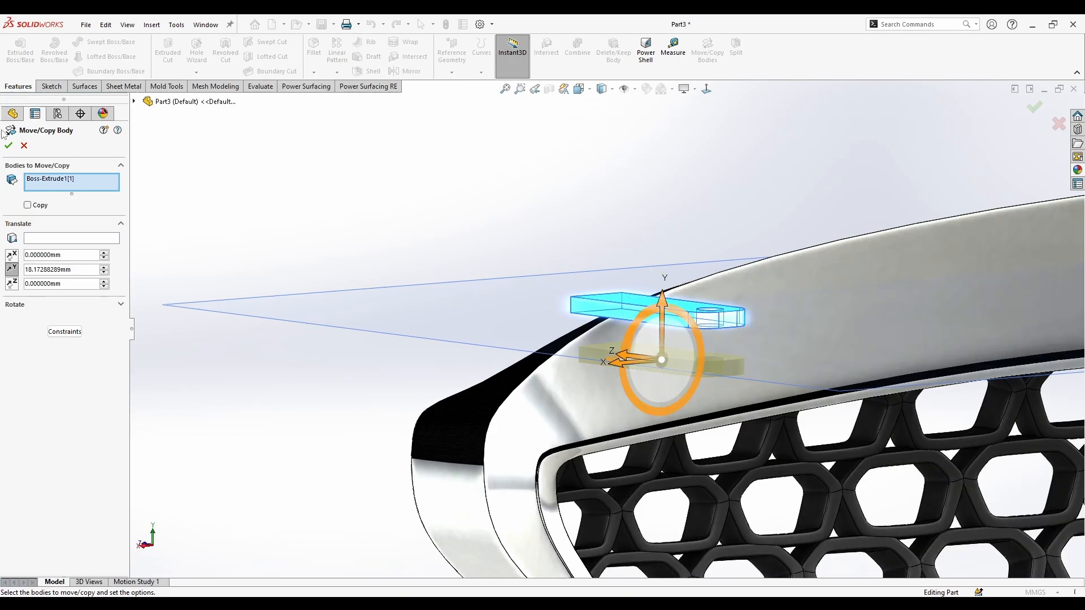
{"action": "scroll", "coordinate": [606, 308], "scroll_direction": "up", "scroll_amount": 6}
{"action": "scroll", "coordinate": [876, 307], "scroll_direction": "down", "scroll_amount": 1}
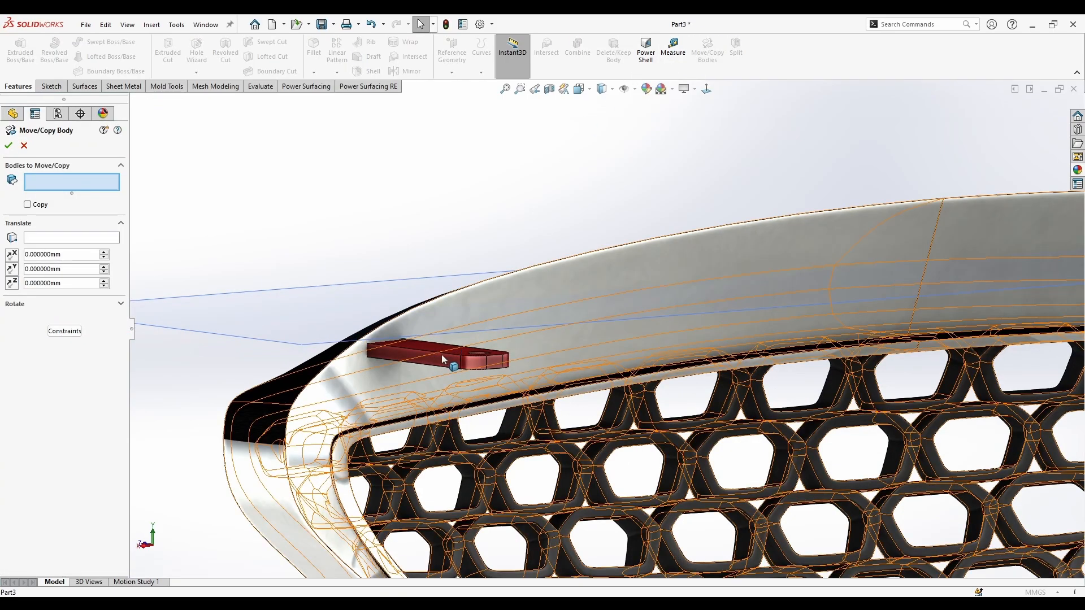
Nudge the same tab body slightly against the grille frame with a second Move/Copy Body
{"action": "left_click", "coordinate": [443, 347]}
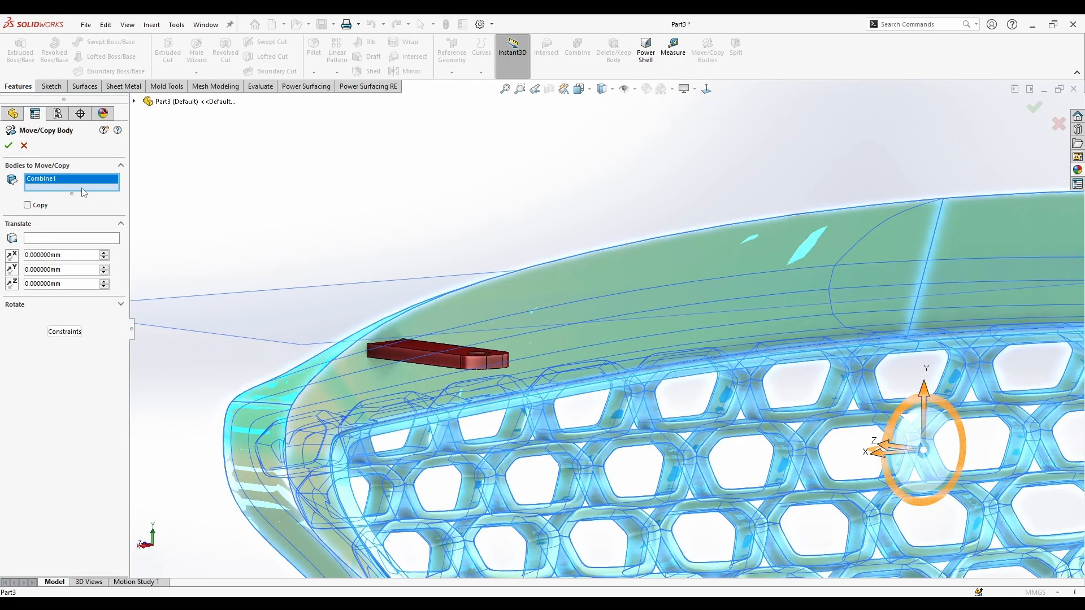
{"action": "right_click", "coordinate": [94, 187]}
{"action": "left_click", "coordinate": [141, 215]}
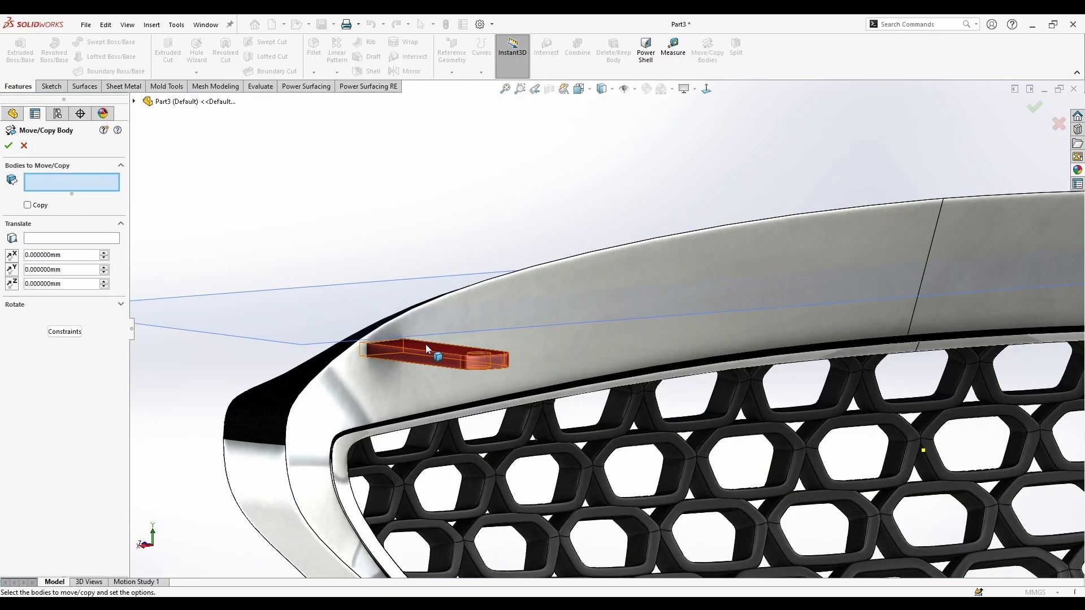
{"action": "left_click", "coordinate": [425, 346]}
{"action": "left_click_drag", "start_coordinate": [389, 325], "coordinate": [385, 334]}
{"action": "left_click", "coordinate": [8, 145]}
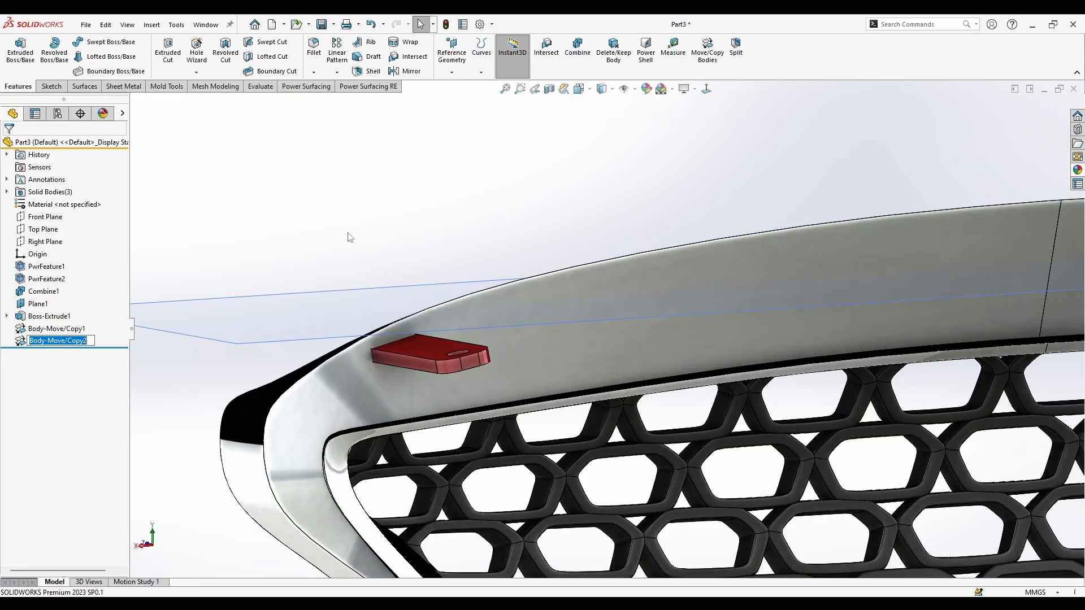
{"action": "scroll", "coordinate": [410, 328], "scroll_direction": "up", "scroll_amount": 7}
{"action": "middle_click_drag", "start_coordinate": [348, 233], "coordinate": [452, 310]}
{"action": "scroll", "coordinate": [775, 274], "scroll_direction": "down", "scroll_amount": 3}
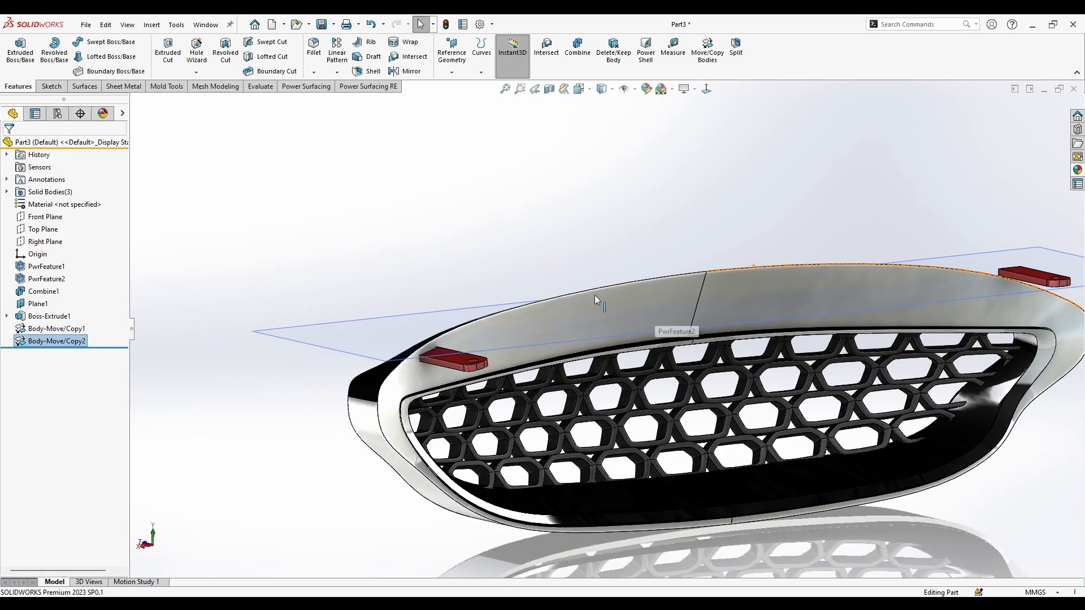
{"action": "scroll", "coordinate": [594, 295], "scroll_direction": "up", "scroll_amount": 2}
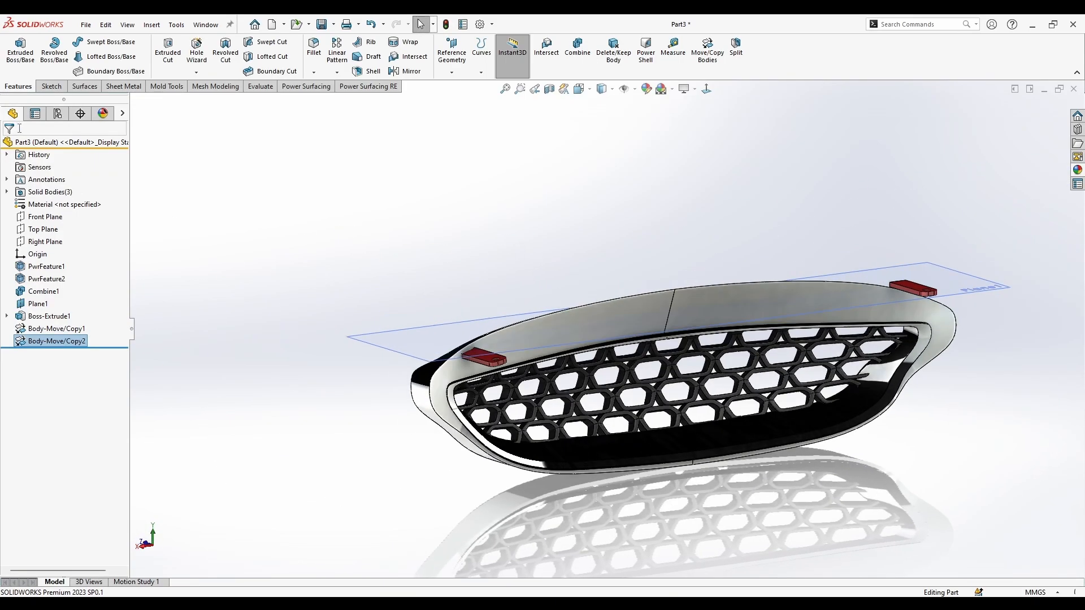
Create a reference plane at the grille's centre seam, offset about 239 mm from the Right Plane on the flipped side
{"action": "left_click", "coordinate": [56, 242]}
{"action": "scroll", "coordinate": [473, 274], "scroll_direction": "up", "scroll_amount": 4}
{"action": "middle_click_drag", "start_coordinate": [418, 237], "coordinate": [650, 277]}
{"action": "left_click", "coordinate": [474, 275]}
{"action": "left_click", "coordinate": [579, 89]}
{"action": "left_click", "coordinate": [593, 122]}
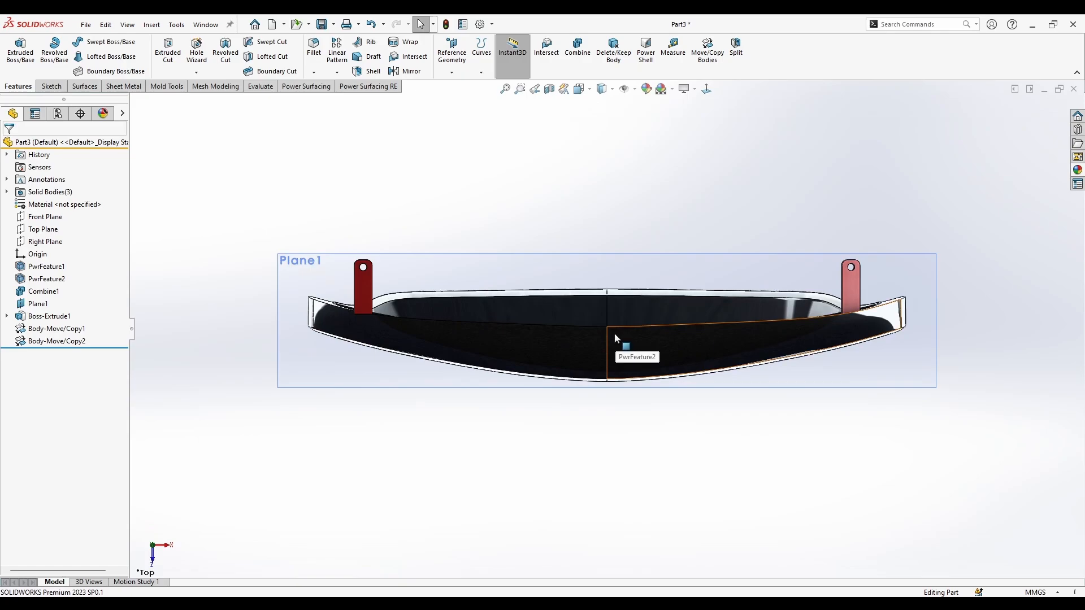
{"action": "left_click", "coordinate": [45, 241]}
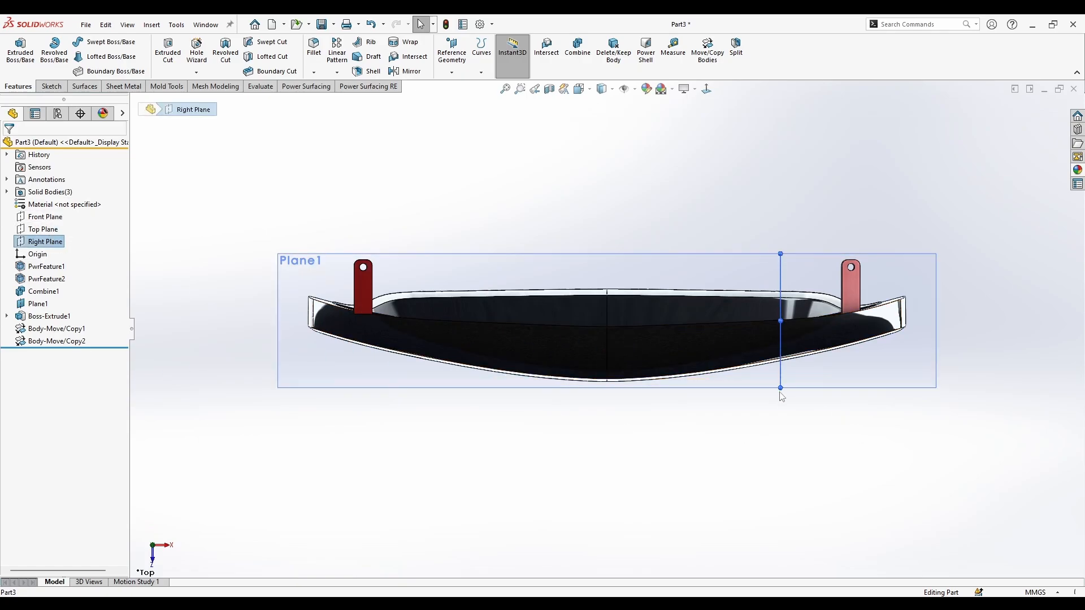
{"action": "left_click_drag", "start_coordinate": [782, 387], "coordinate": [607, 387], "text": "ctrl"}
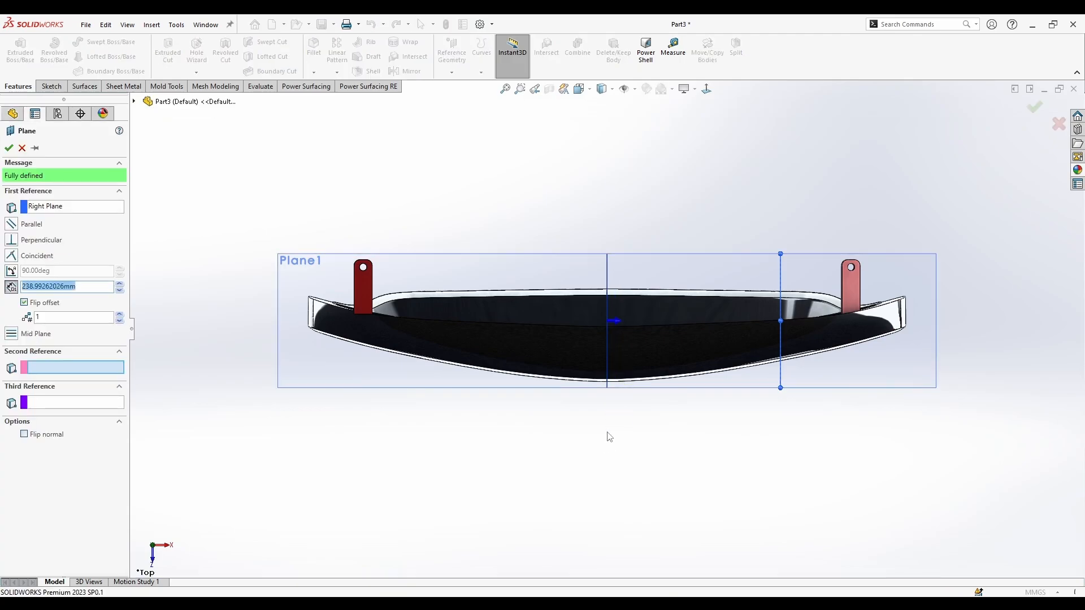
{"action": "right_click", "coordinate": [529, 129]}
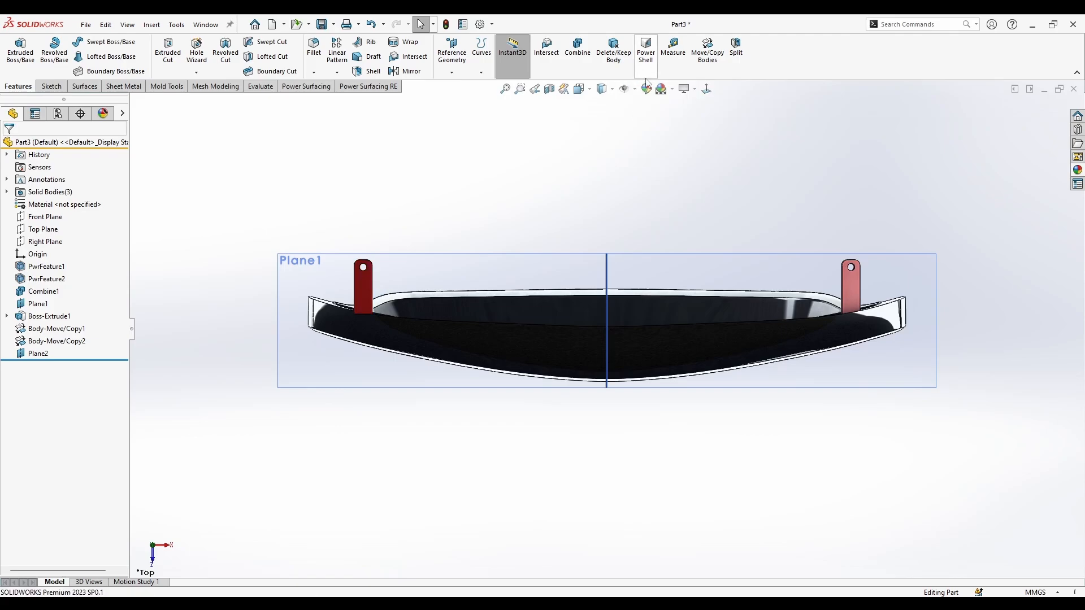
Hide the unmoved tab body and mirror the repositioned tab body across the new centre plane
{"action": "right_click", "coordinate": [367, 286]}
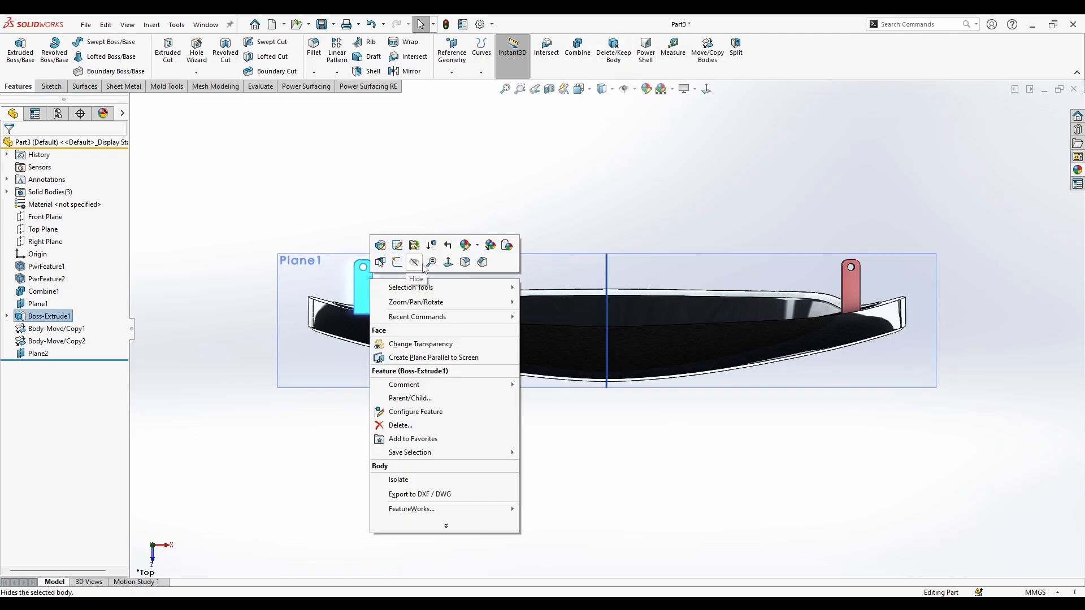
{"action": "left_click", "coordinate": [414, 262]}
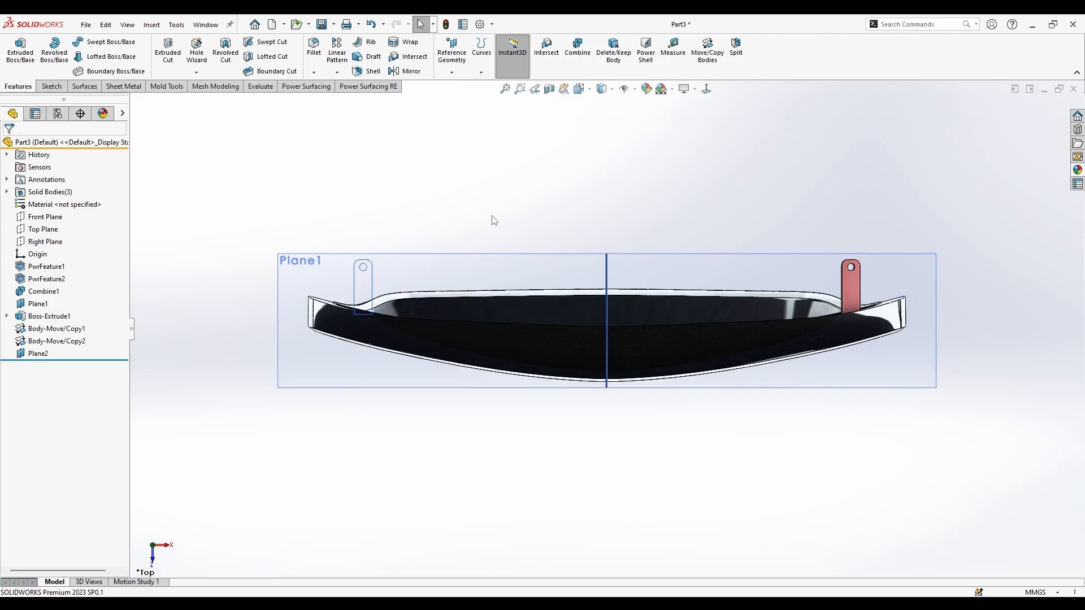
{"action": "left_click", "coordinate": [404, 71]}
{"action": "left_click", "coordinate": [607, 277]}
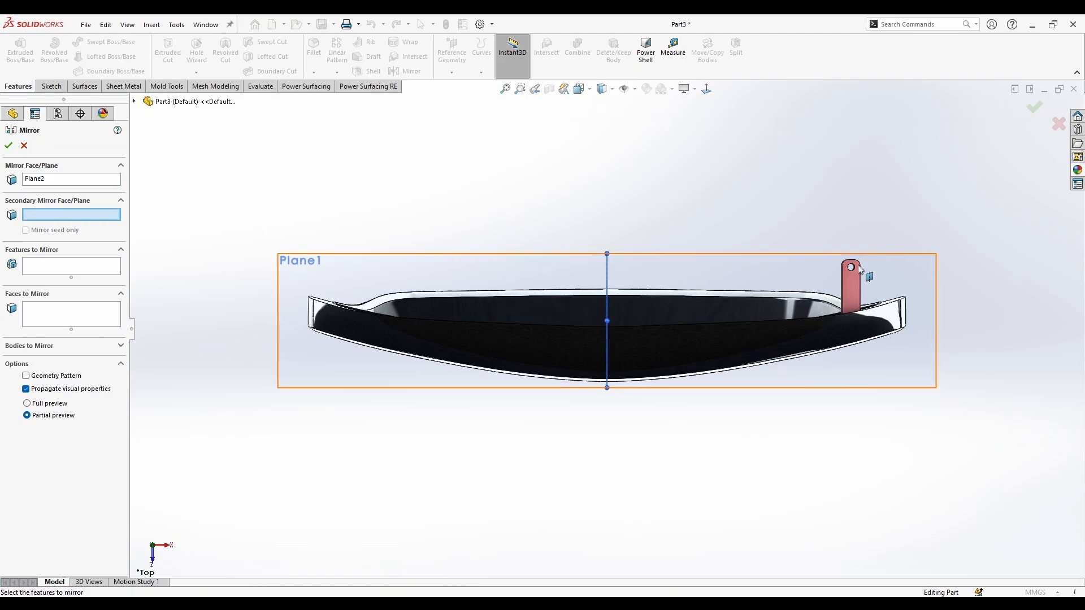
{"action": "left_click", "coordinate": [43, 319]}
{"action": "left_click", "coordinate": [58, 346]}
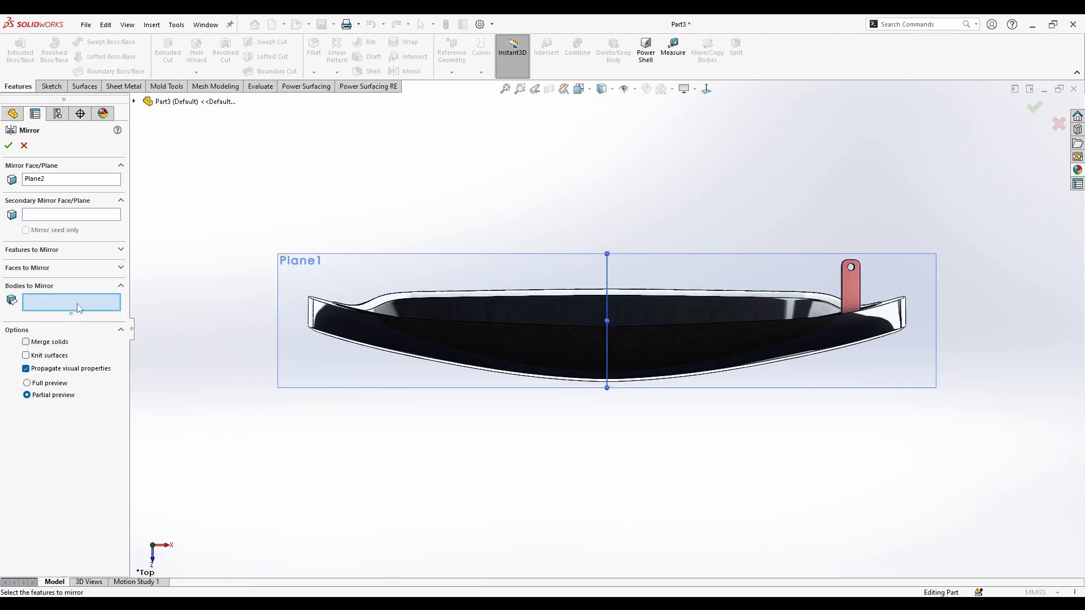
{"action": "left_click", "coordinate": [842, 279]}
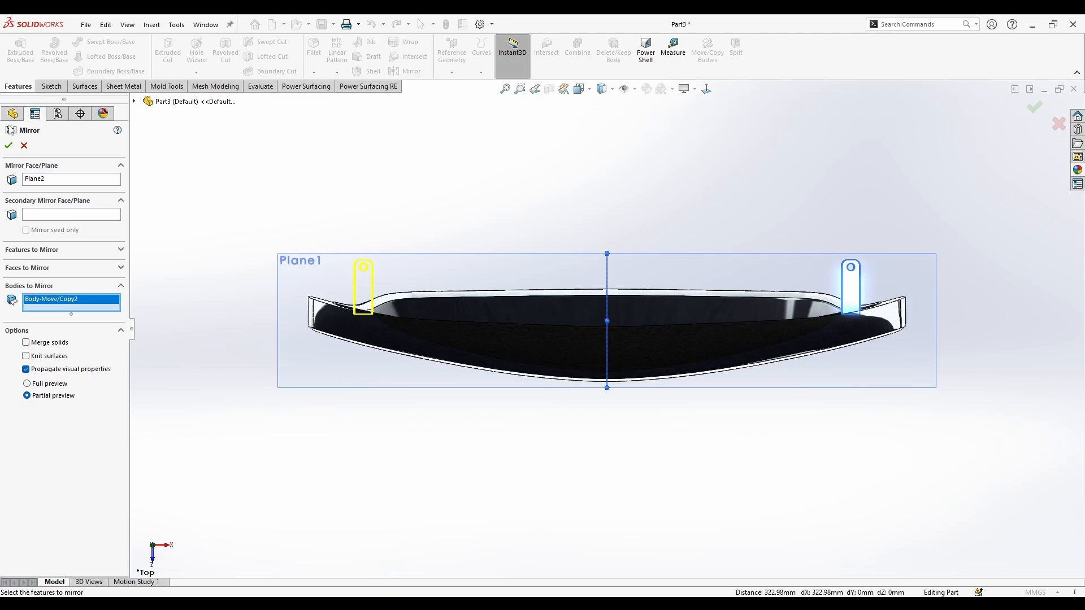
{"action": "left_click", "coordinate": [8, 146]}
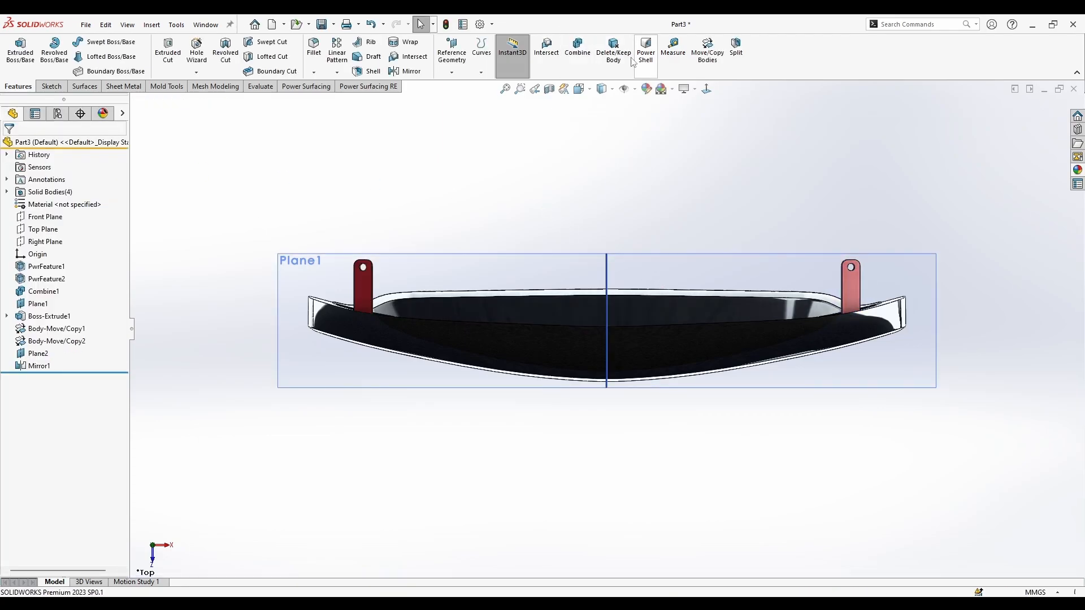
Combine both tab bodies with the grille body using the Add operation
{"action": "left_click", "coordinate": [578, 48]}
{"action": "left_click", "coordinate": [365, 282]}
{"action": "left_click", "coordinate": [868, 285]}
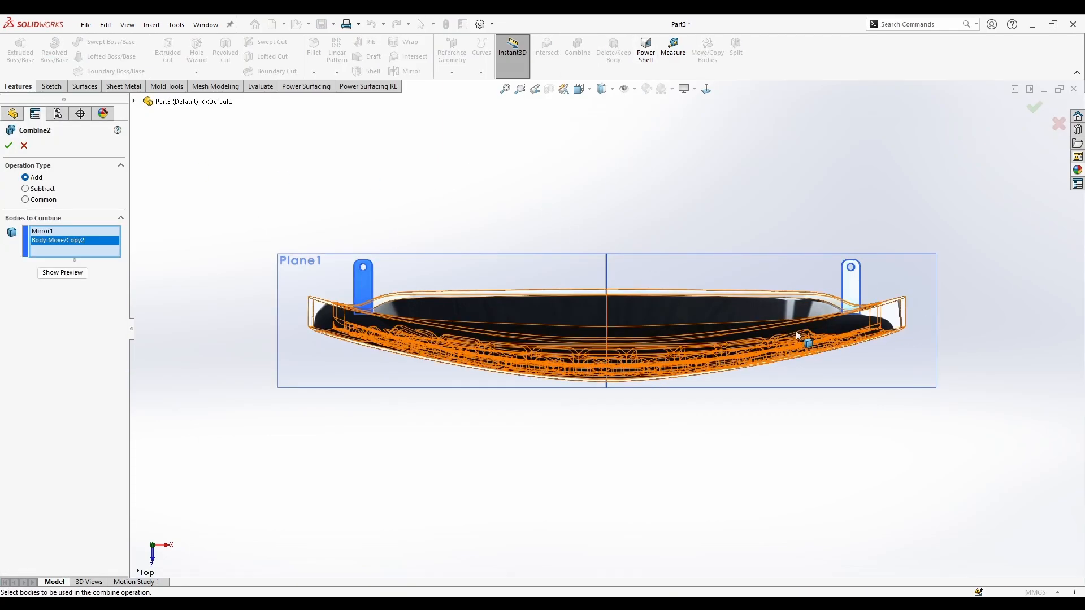
{"action": "left_click", "coordinate": [802, 335]}
{"action": "left_click", "coordinate": [9, 146]}
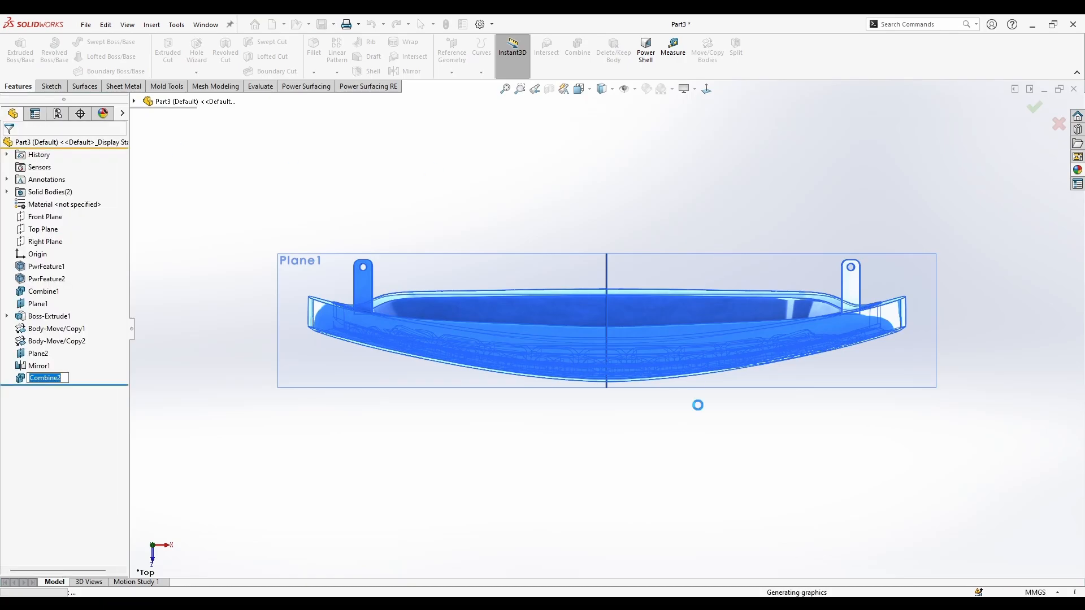
{"action": "middle_click_drag", "start_coordinate": [702, 424], "coordinate": [557, 234]}
{"action": "scroll", "coordinate": [577, 311], "scroll_direction": "down", "scroll_amount": 3}
{"action": "middle_click_drag", "start_coordinate": [585, 311], "coordinate": [549, 305]}
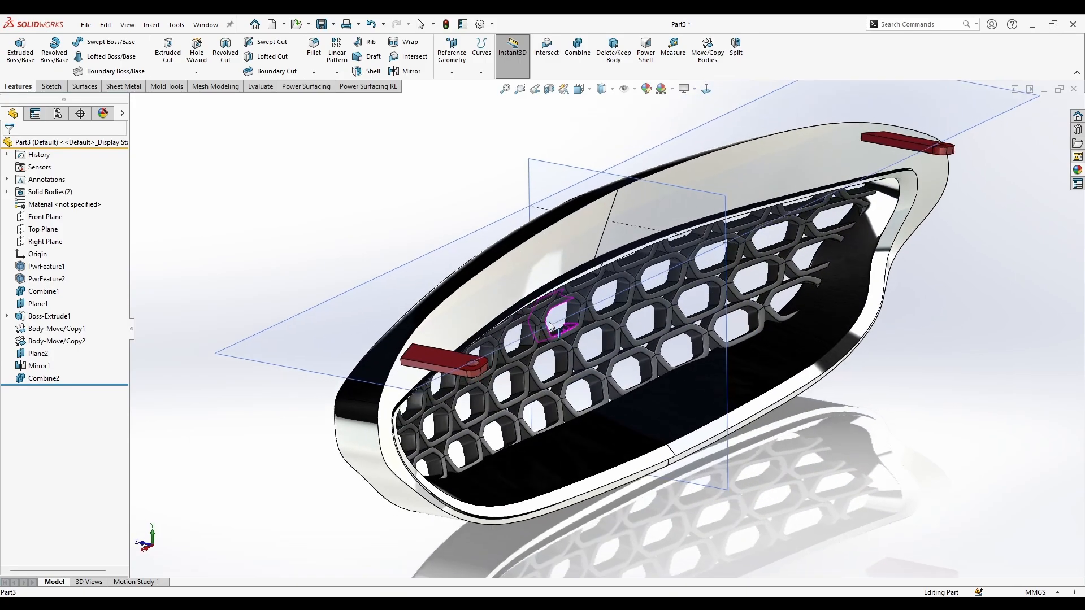
Apply the textured plastic appearance PW-MT11000 to the nearer red mounting tab
{"action": "scroll", "coordinate": [403, 328], "scroll_direction": "down", "scroll_amount": 5}
{"action": "left_click", "coordinate": [1077, 171]}
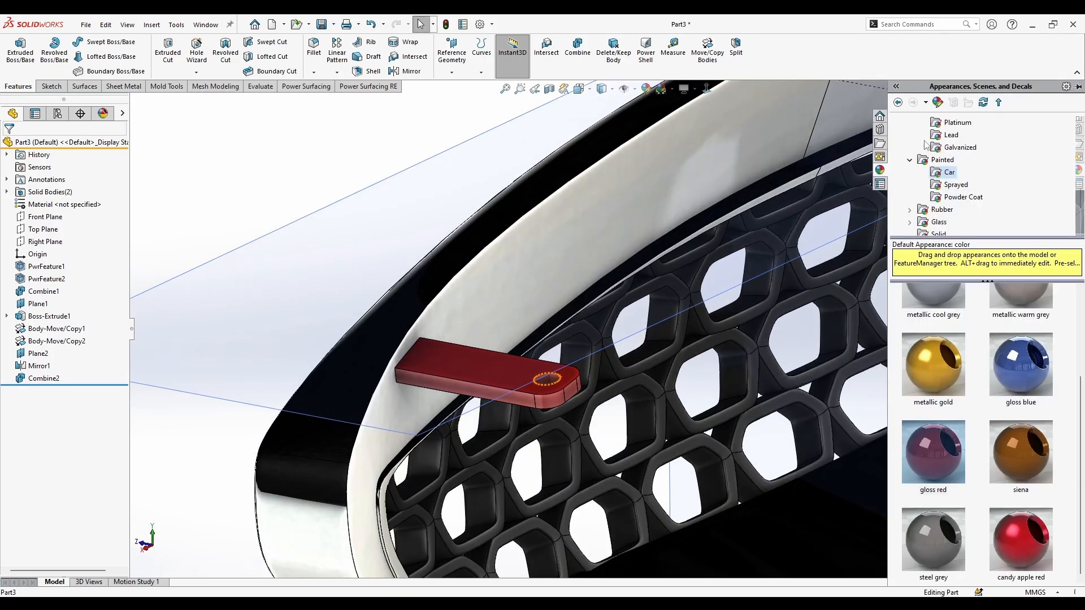
{"action": "left_click", "coordinate": [909, 134]}
{"action": "left_click", "coordinate": [941, 135]}
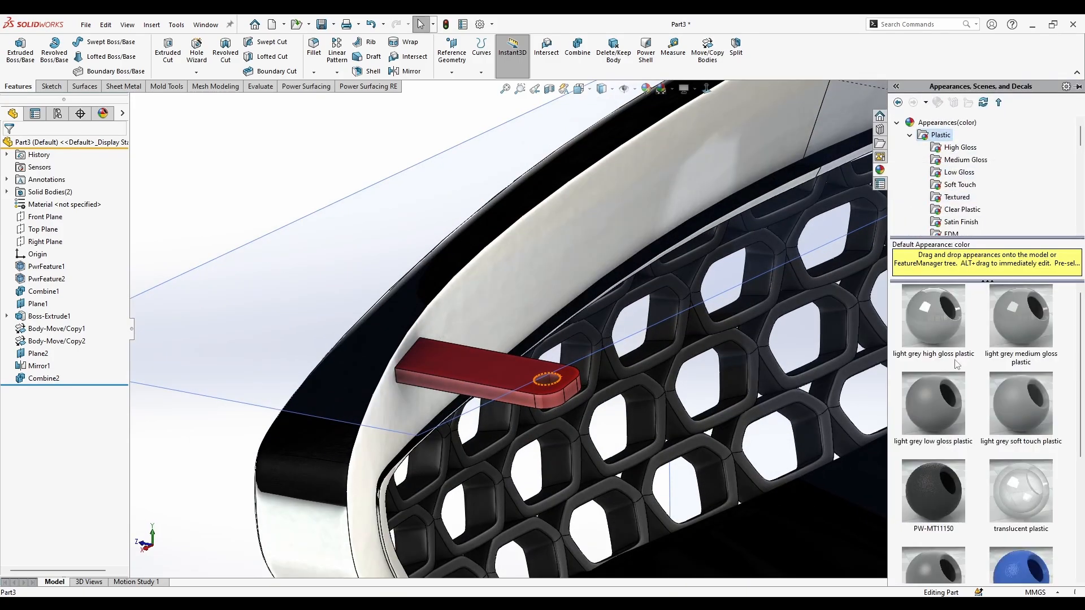
{"action": "left_click", "coordinate": [947, 149]}
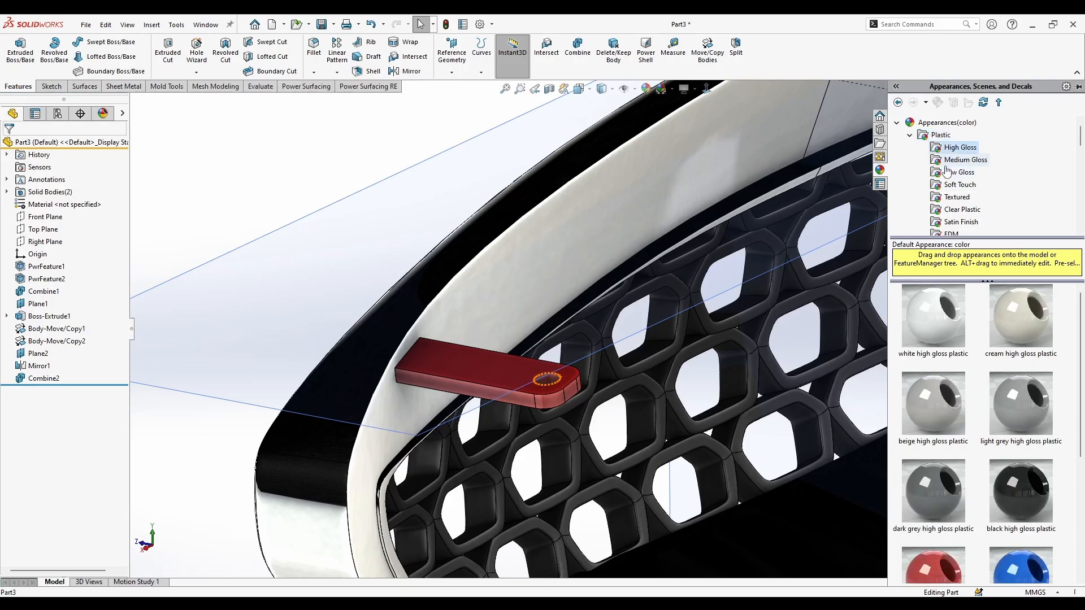
{"action": "left_click", "coordinate": [957, 197]}
{"action": "left_click_drag", "start_coordinate": [934, 325], "coordinate": [472, 384]}
{"action": "left_click", "coordinate": [480, 378]}
{"action": "scroll", "coordinate": [902, 269], "scroll_direction": "up", "scroll_amount": 3}
Apply the same PW-MT11000 textured plastic to the mirrored tab as a feature appearance
{"action": "left_click", "coordinate": [1076, 171]}
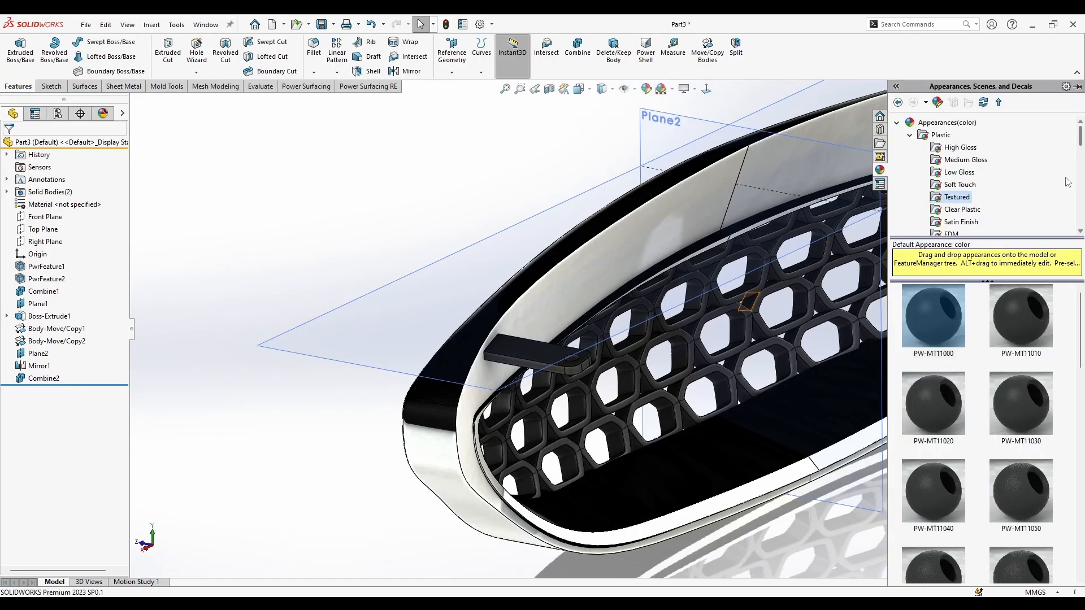
{"action": "scroll", "coordinate": [734, 339], "scroll_direction": "up", "scroll_amount": 5}
{"action": "scroll", "coordinate": [734, 339], "scroll_direction": "down", "scroll_amount": 3}
{"action": "left_click_drag", "start_coordinate": [920, 317], "coordinate": [835, 222]}
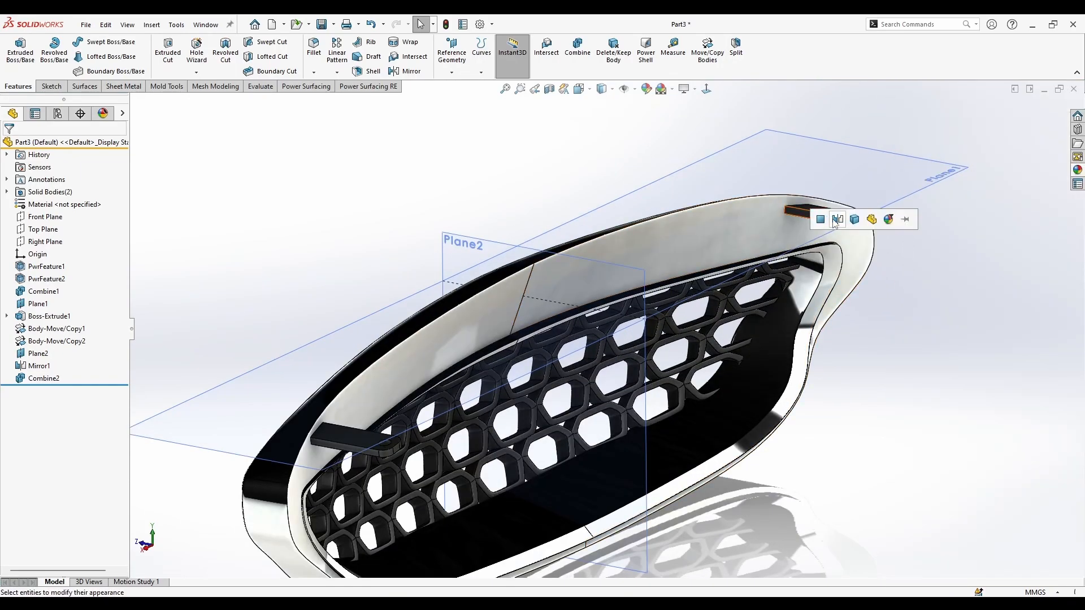
{"action": "left_click", "coordinate": [836, 222]}
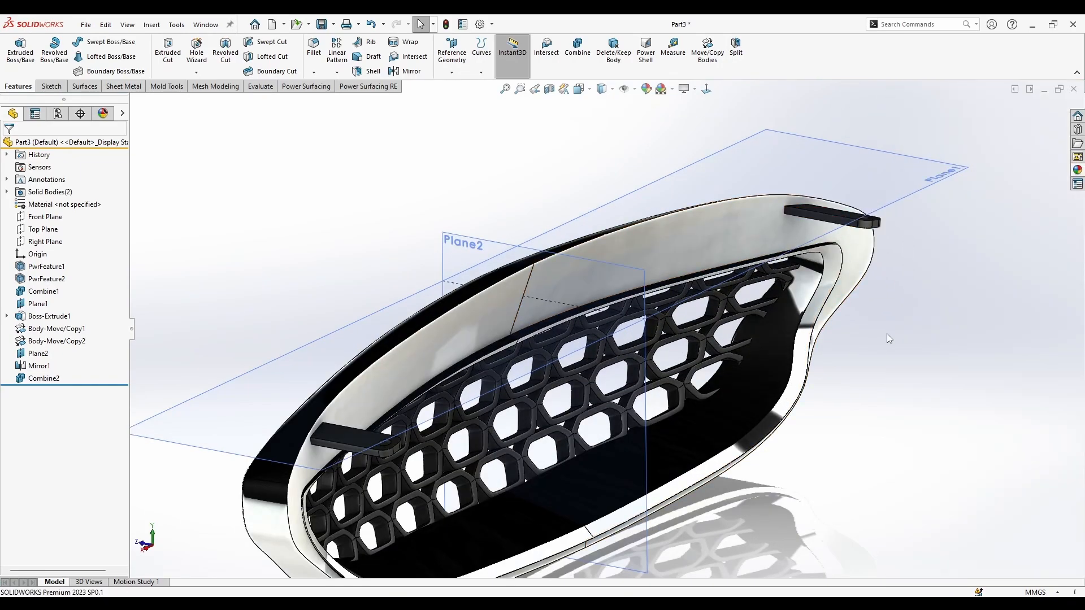
Fillet the upper and lower outline edges of the nearer tab with a 2 mm radius
{"action": "left_click", "coordinate": [317, 48]}
{"action": "scroll", "coordinate": [356, 418], "scroll_direction": "down", "scroll_amount": 5}
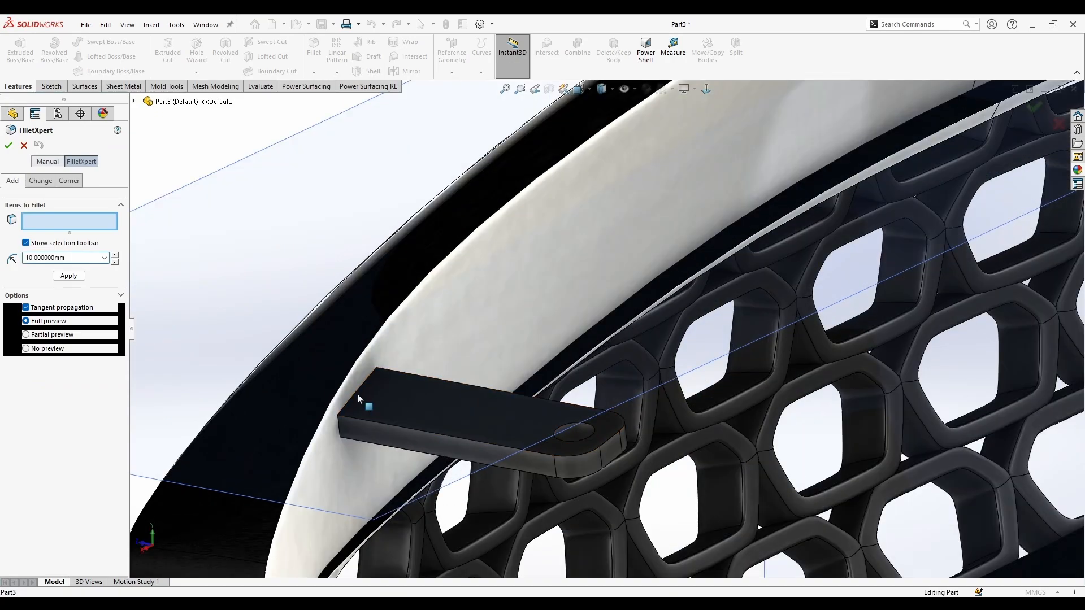
{"action": "left_click", "coordinate": [358, 396]}
{"action": "left_click", "coordinate": [361, 402]}
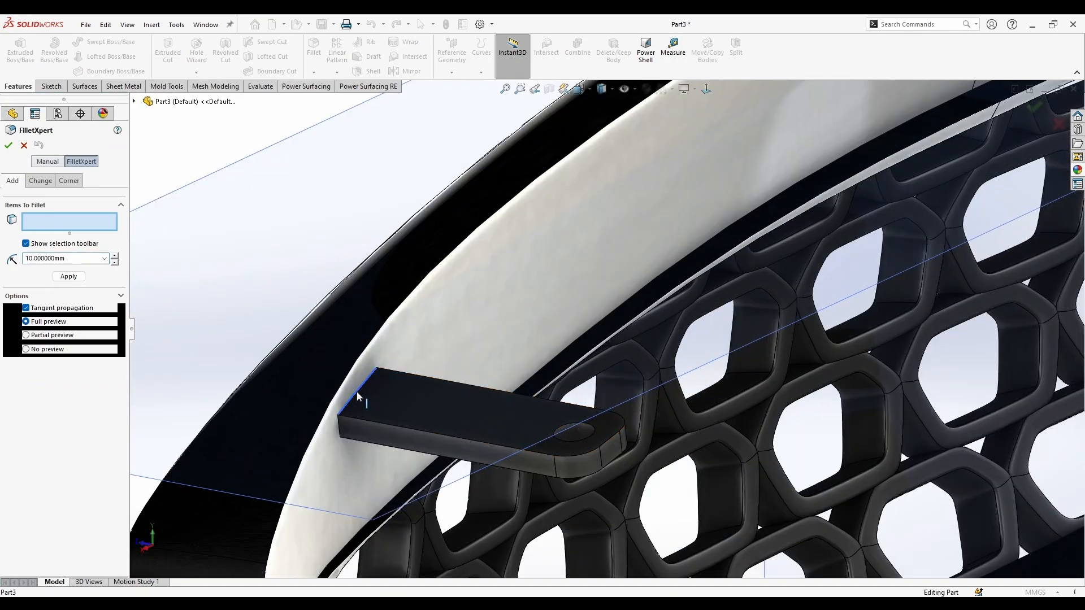
{"action": "left_click", "coordinate": [357, 393]}
{"action": "left_click", "coordinate": [357, 394]}
{"action": "left_click", "coordinate": [340, 428]}
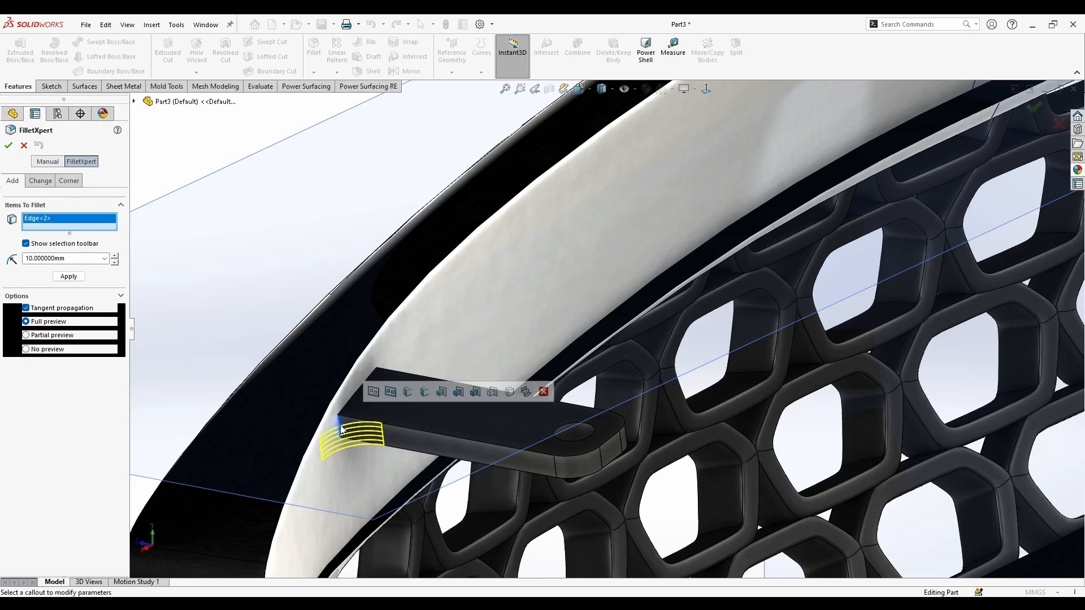
{"action": "left_click", "coordinate": [339, 428]}
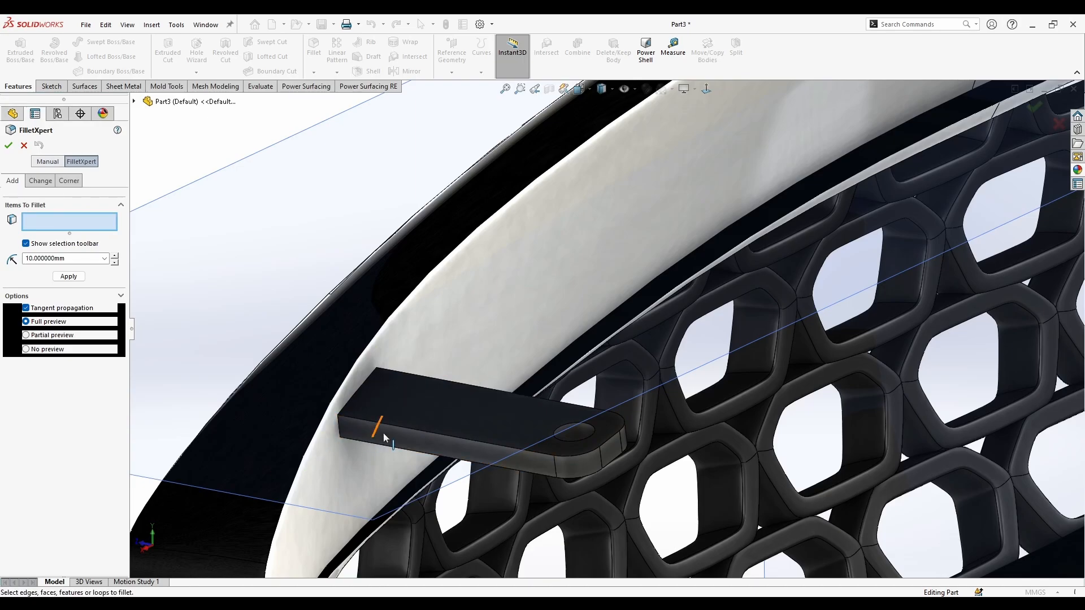
{"action": "left_click", "coordinate": [454, 439]}
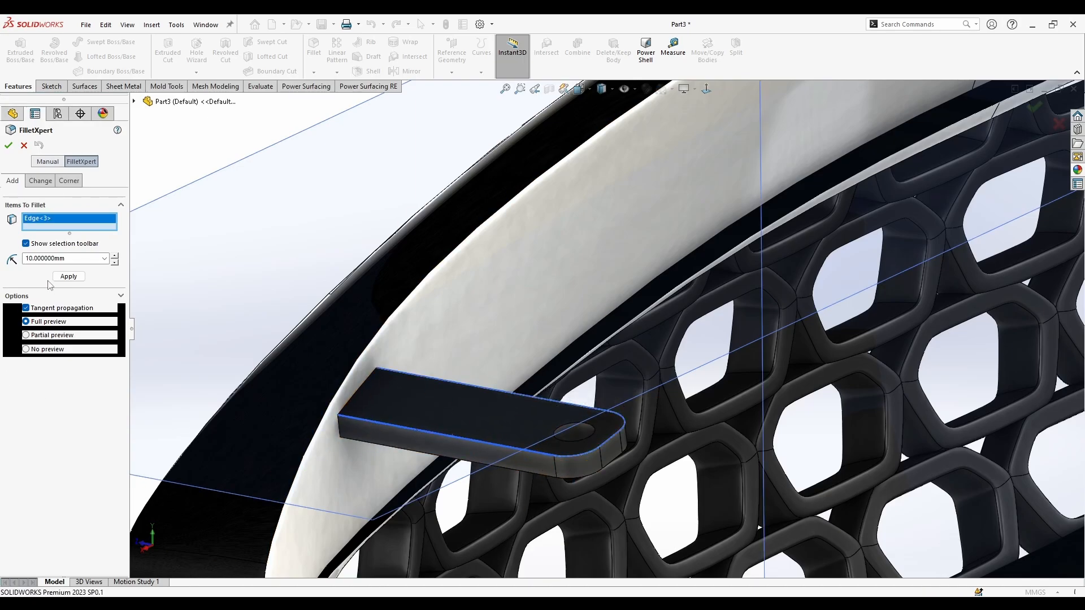
{"action": "type", "text": "2"}
{"action": "key", "text": "Return"}
{"action": "middle_click_drag", "start_coordinate": [465, 491], "coordinate": [403, 429]}
{"action": "left_click", "coordinate": [352, 396]}
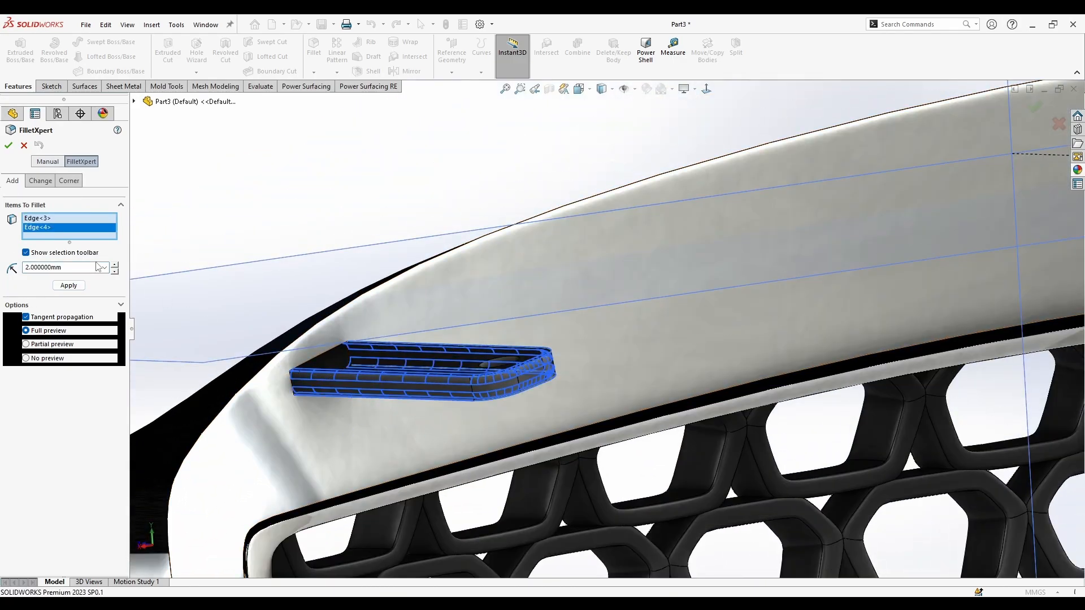
{"action": "key", "text": "Return"}
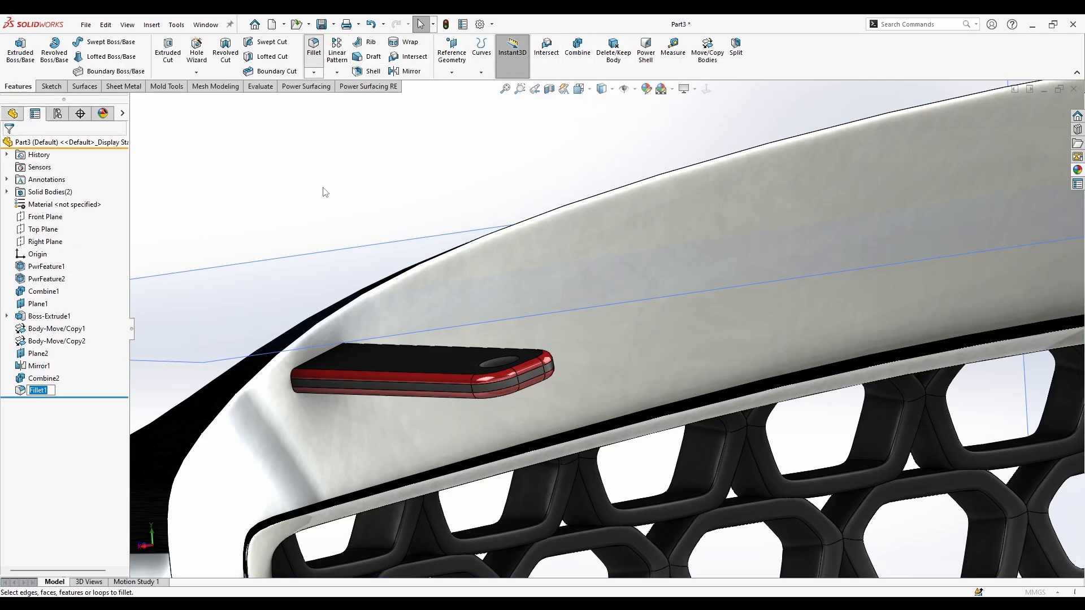
Fillet the edge loop where the nearer tab meets the frame with a 10 mm radius
{"action": "key", "text": "Return"}
{"action": "key", "text": "Return"}
{"action": "left_click", "coordinate": [303, 362]}
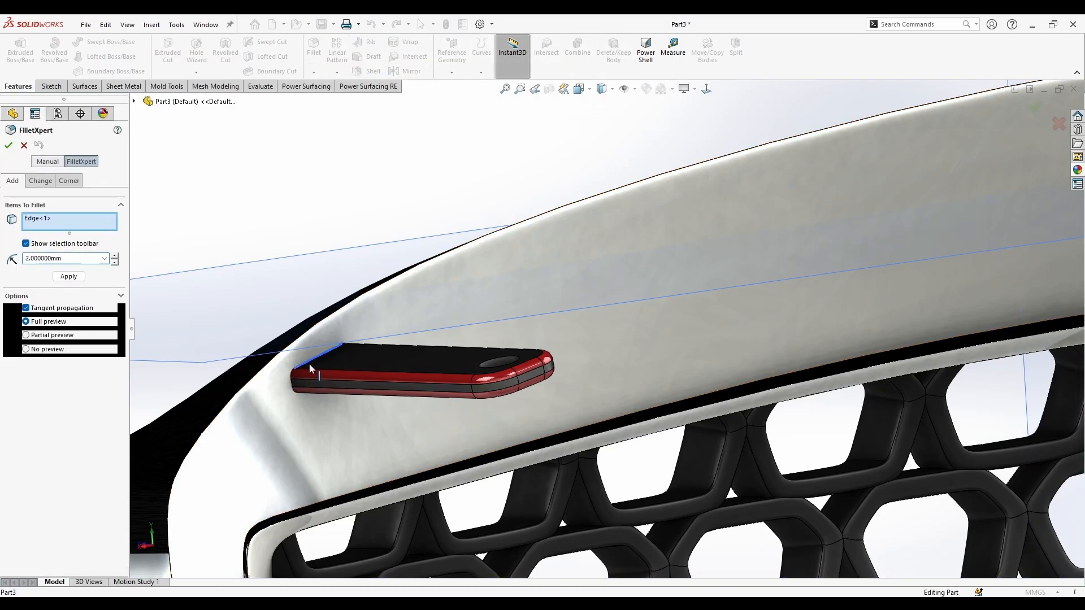
{"action": "middle_click_drag", "start_coordinate": [367, 373], "coordinate": [273, 407]}
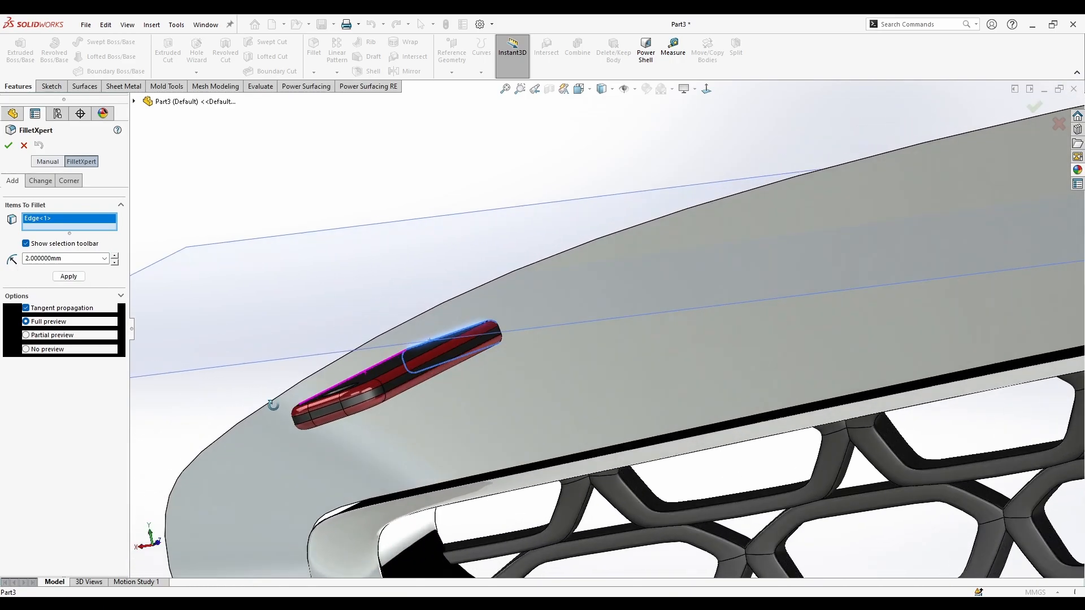
{"action": "scroll", "coordinate": [533, 305], "scroll_direction": "down", "scroll_amount": 5}
{"action": "left_click", "coordinate": [524, 347]}
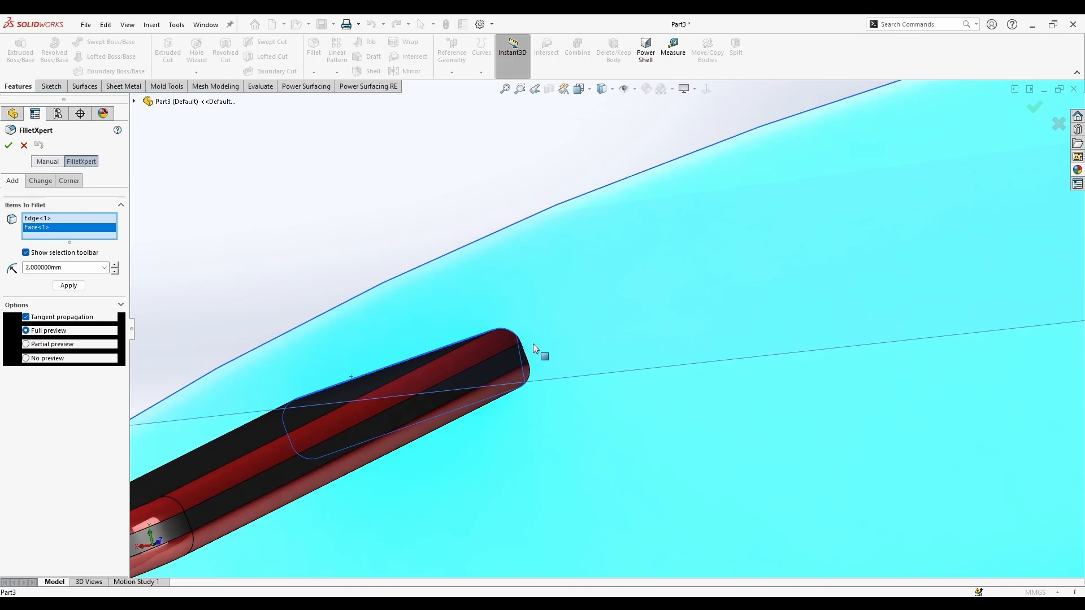
{"action": "left_click", "coordinate": [533, 344]}
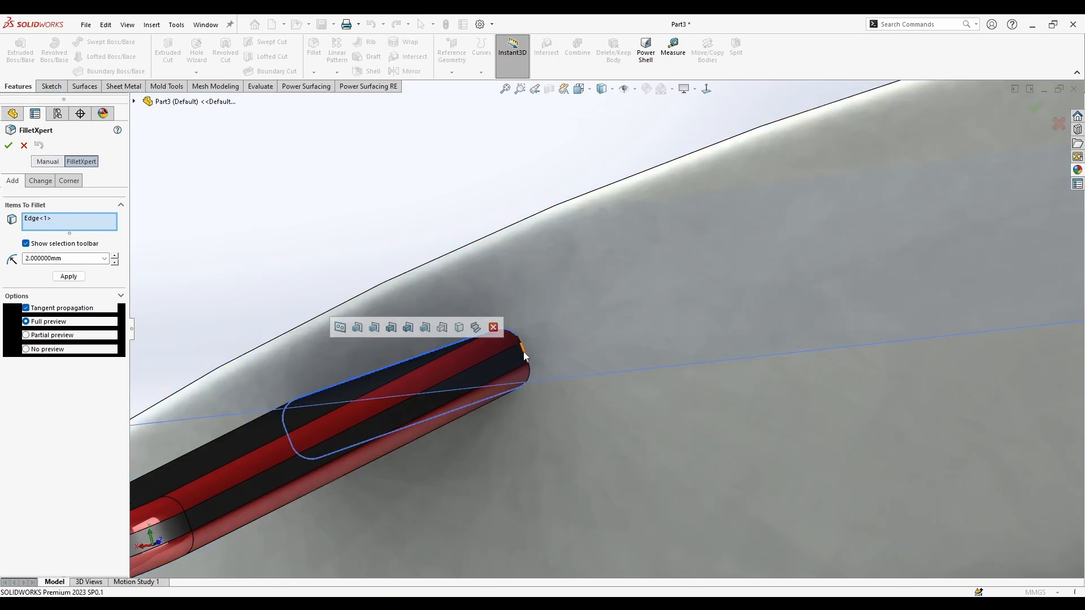
{"action": "left_click", "coordinate": [527, 354]}
{"action": "key", "text": "ctrl+shift+z"}
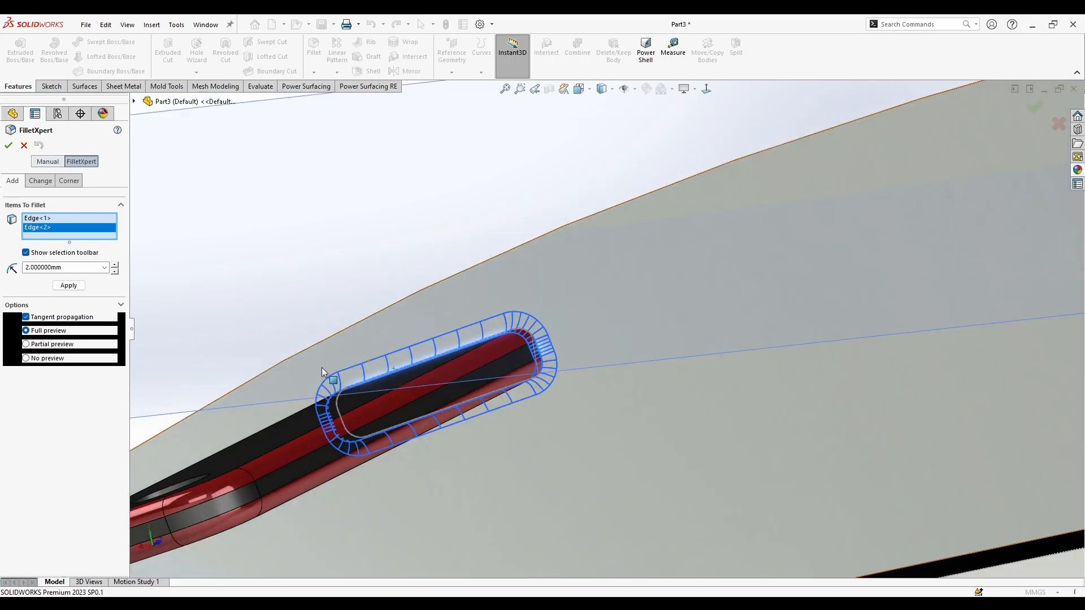
{"action": "type", "text": "1"}
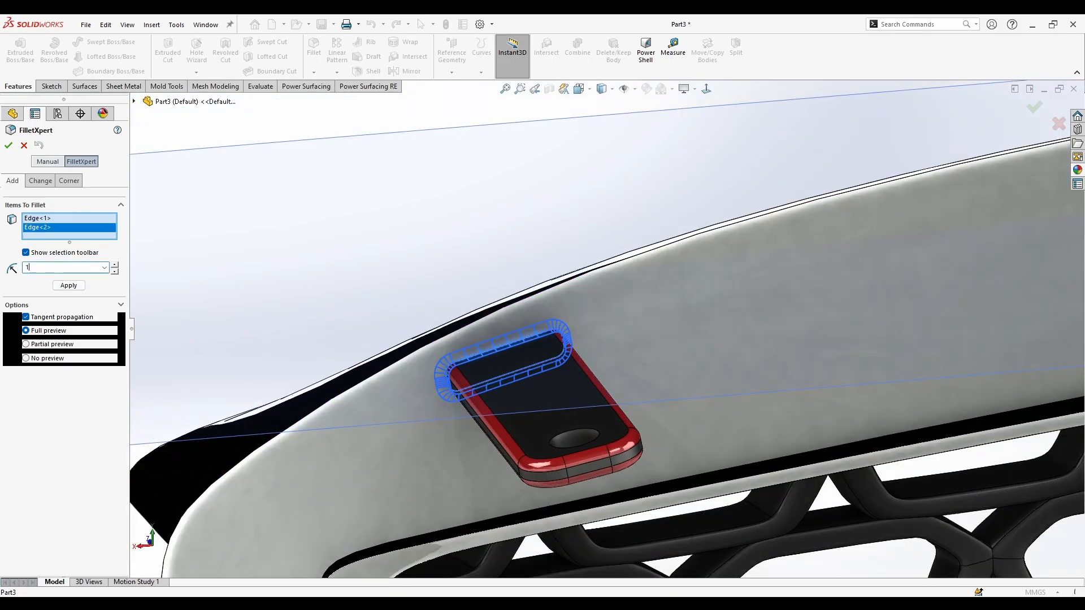
{"action": "type", "text": "0"}
{"action": "key", "text": "Return"}
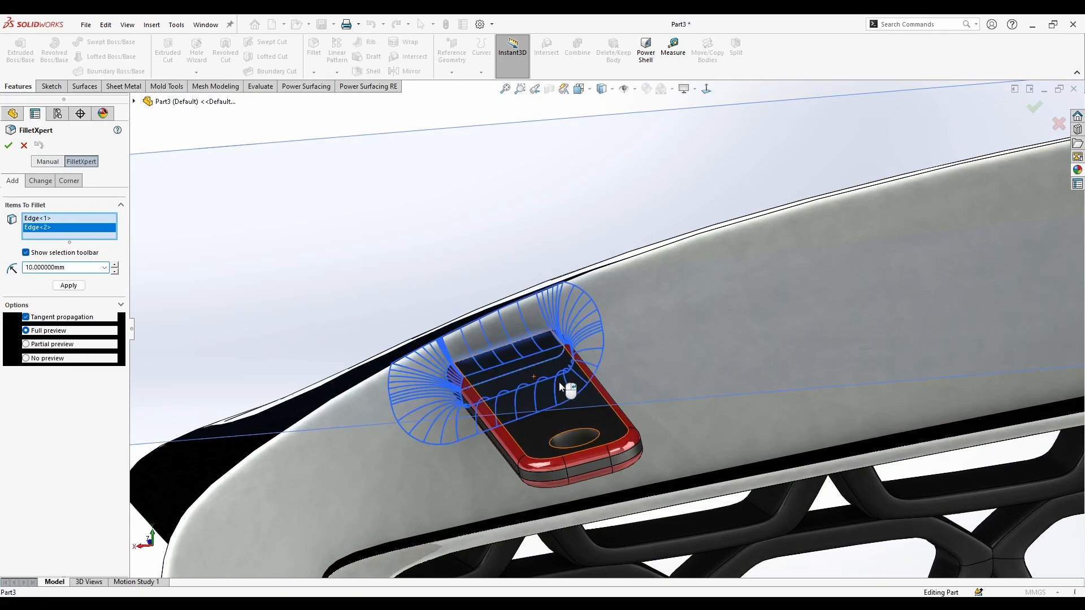
{"action": "key", "text": "ctrl+shift+z"}
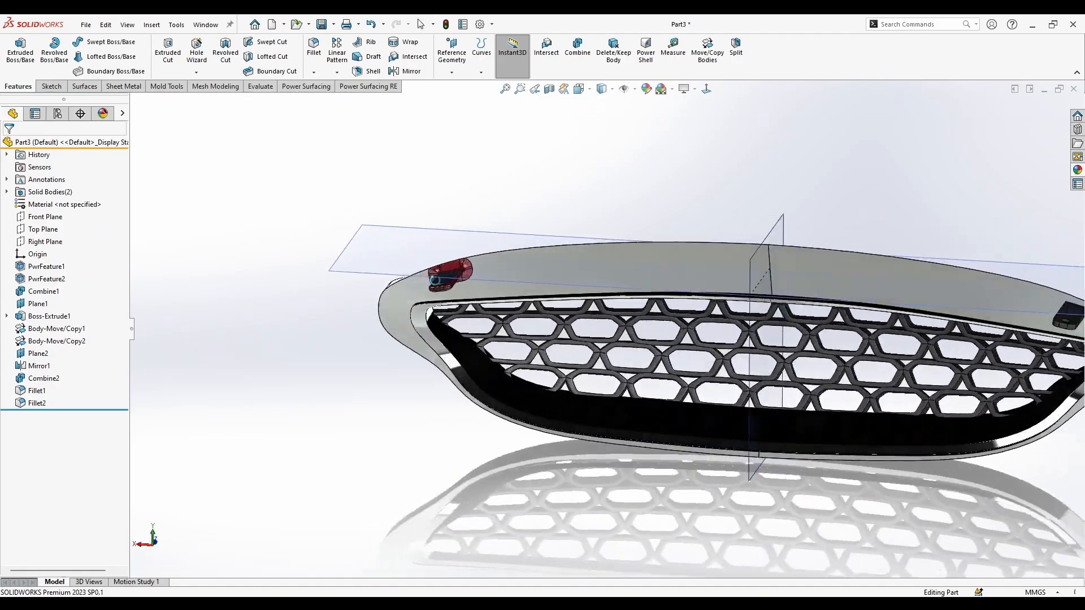
Edit the nearer tab's root fillet and set its radius to 5 mm
{"action": "middle_click_drag", "start_coordinate": [435, 280], "coordinate": [537, 276]}
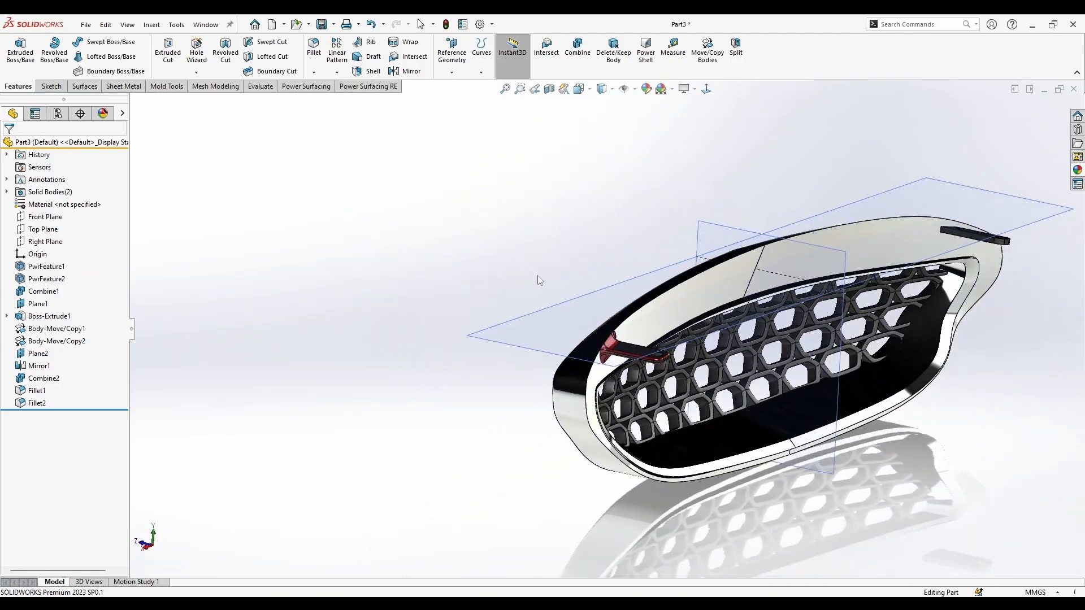
{"action": "scroll", "coordinate": [615, 362], "scroll_direction": "down", "scroll_amount": 7}
{"action": "right_click", "coordinate": [33, 408]}
{"action": "right_click", "coordinate": [34, 400]}
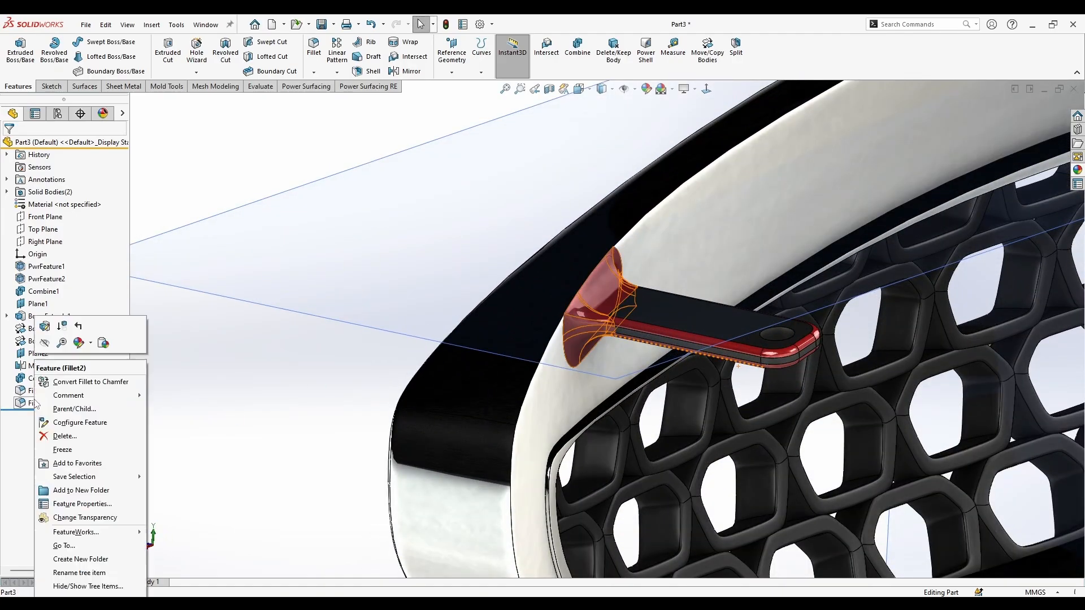
{"action": "left_click", "coordinate": [44, 326]}
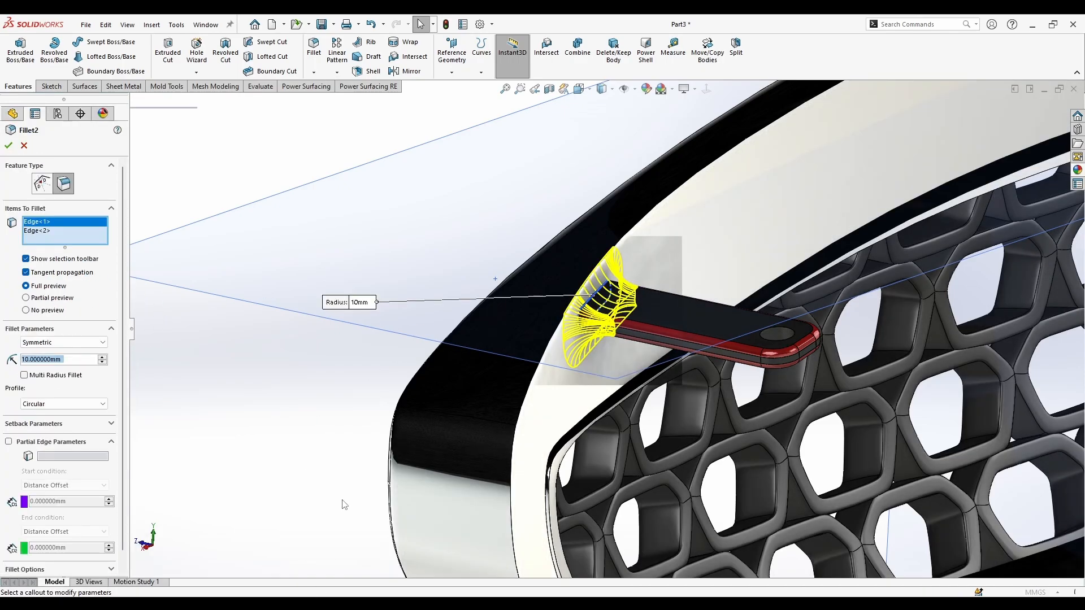
{"action": "type", "text": "5"}
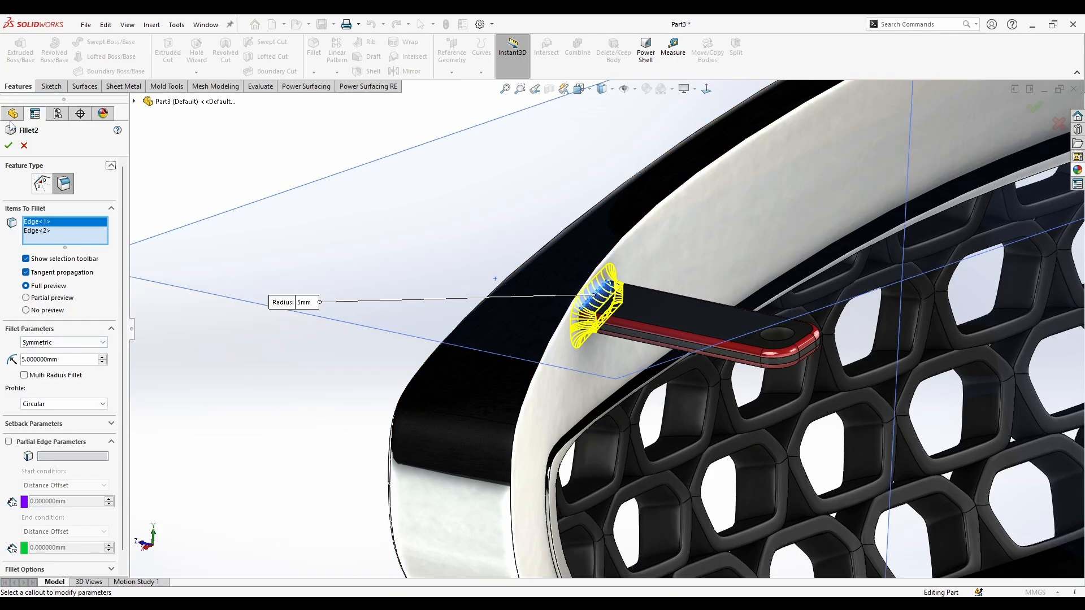
Fillet the upper and lower outline edges of the mirrored tab with a 2 mm radius
{"action": "scroll", "coordinate": [607, 325], "scroll_direction": "up", "scroll_amount": 5}
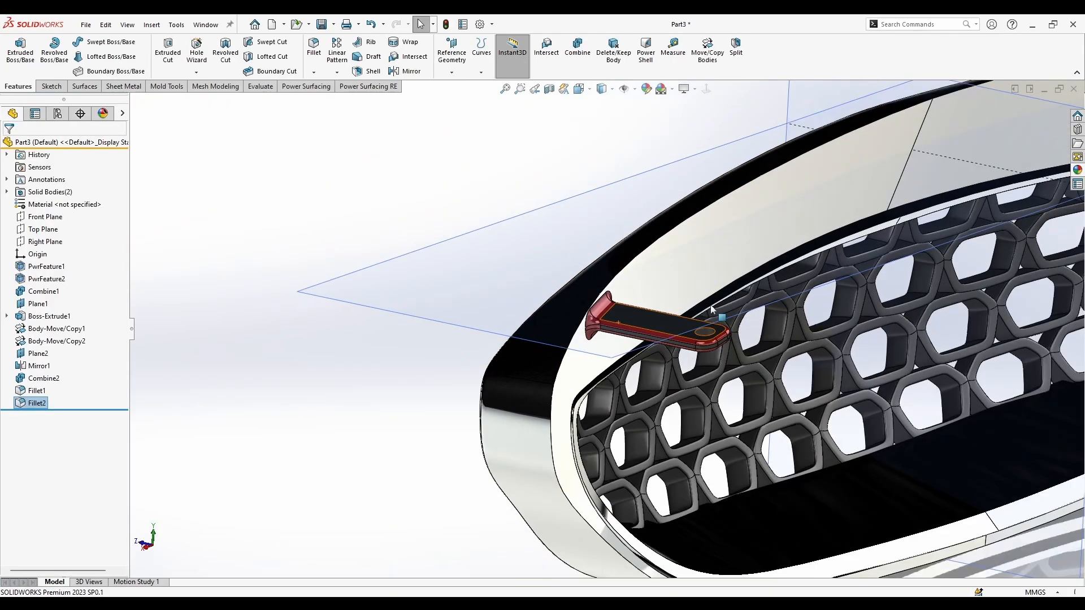
{"action": "scroll", "coordinate": [976, 213], "scroll_direction": "down", "scroll_amount": 3}
{"action": "middle_click_drag", "start_coordinate": [559, 413], "coordinate": [684, 308]}
{"action": "scroll", "coordinate": [684, 309], "scroll_direction": "down", "scroll_amount": 6}
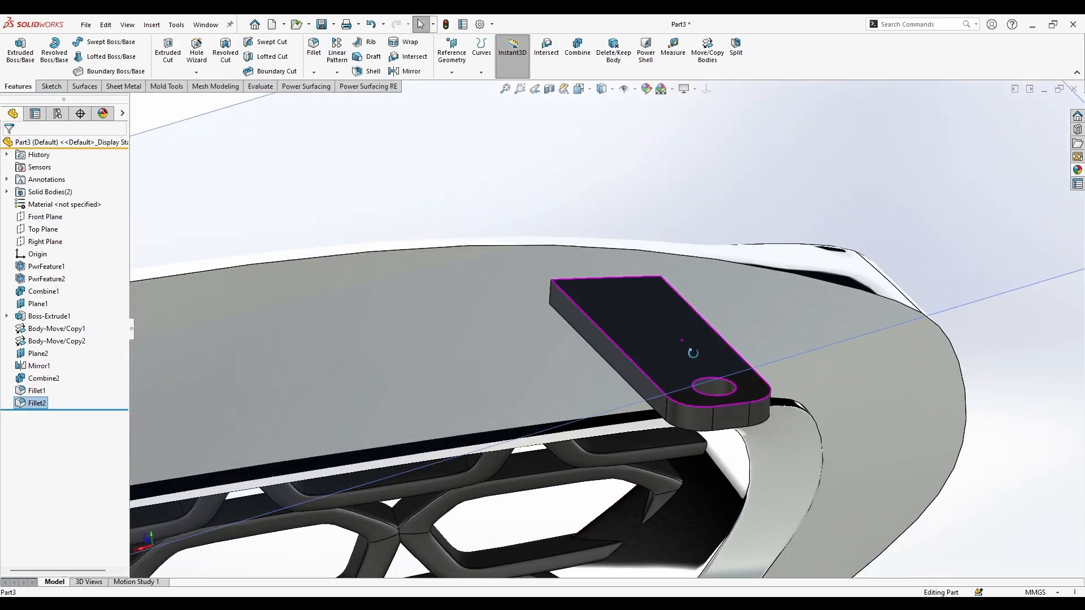
{"action": "left_click", "coordinate": [310, 56]}
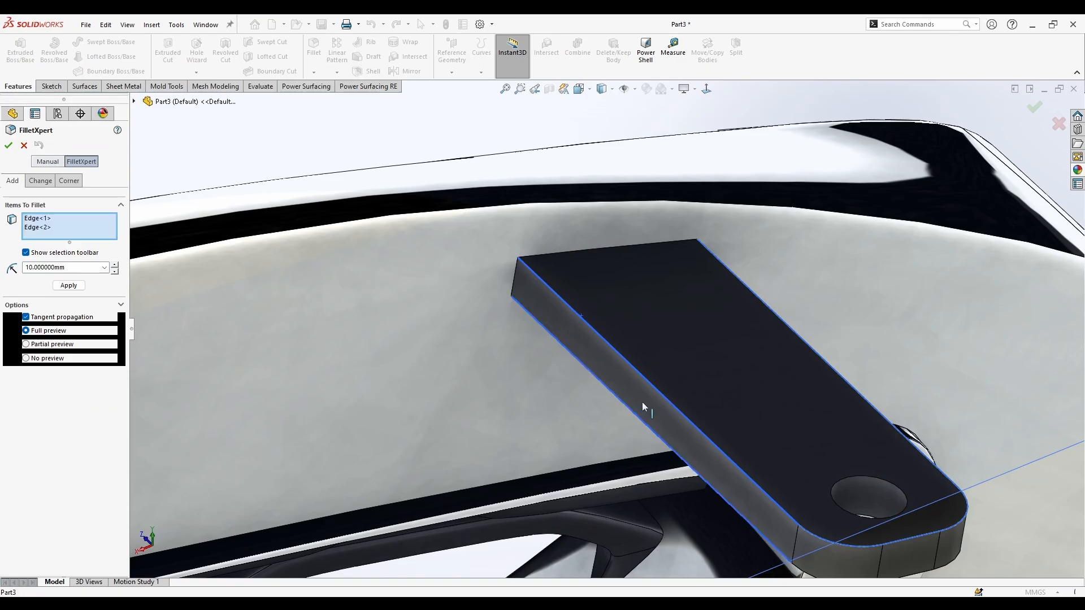
{"action": "key", "text": "Return"}
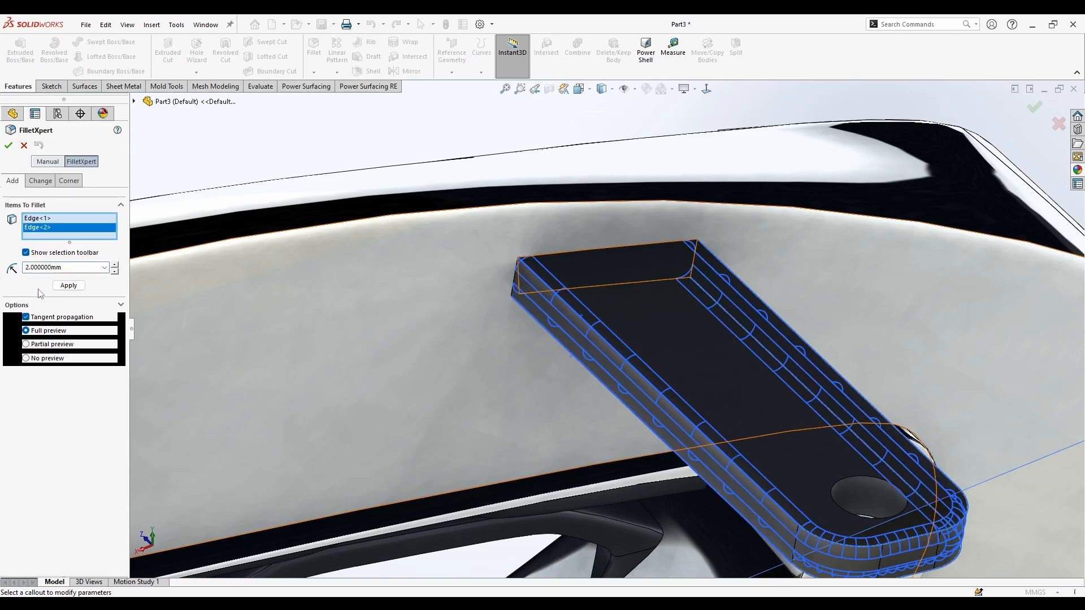
{"action": "key", "text": "Return"}
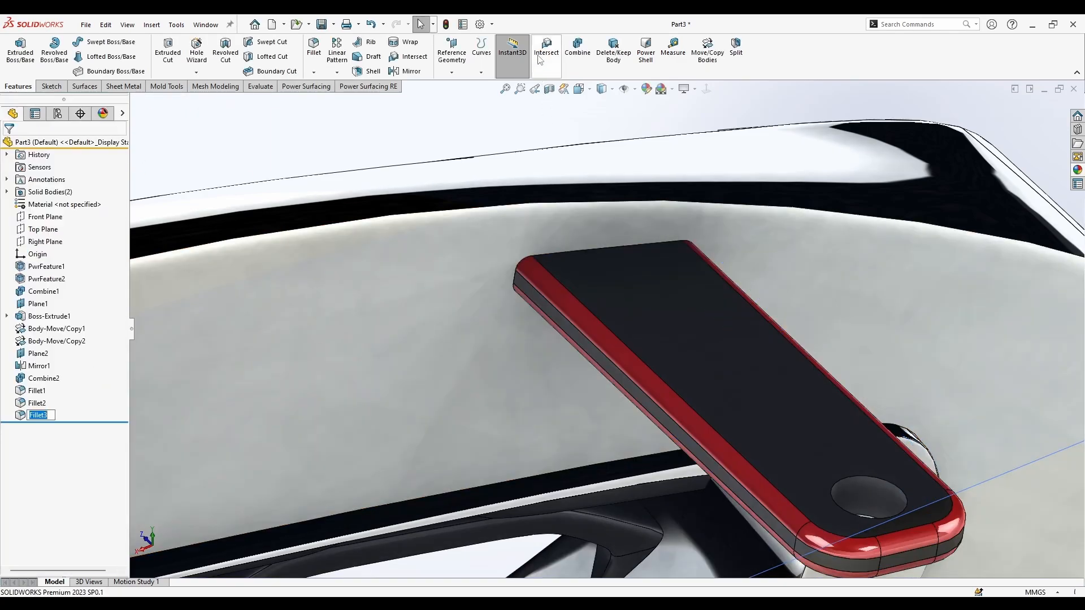
Fillet the edges where the mirrored tab meets the frame with a 5 mm radius
{"action": "left_click", "coordinate": [318, 52]}
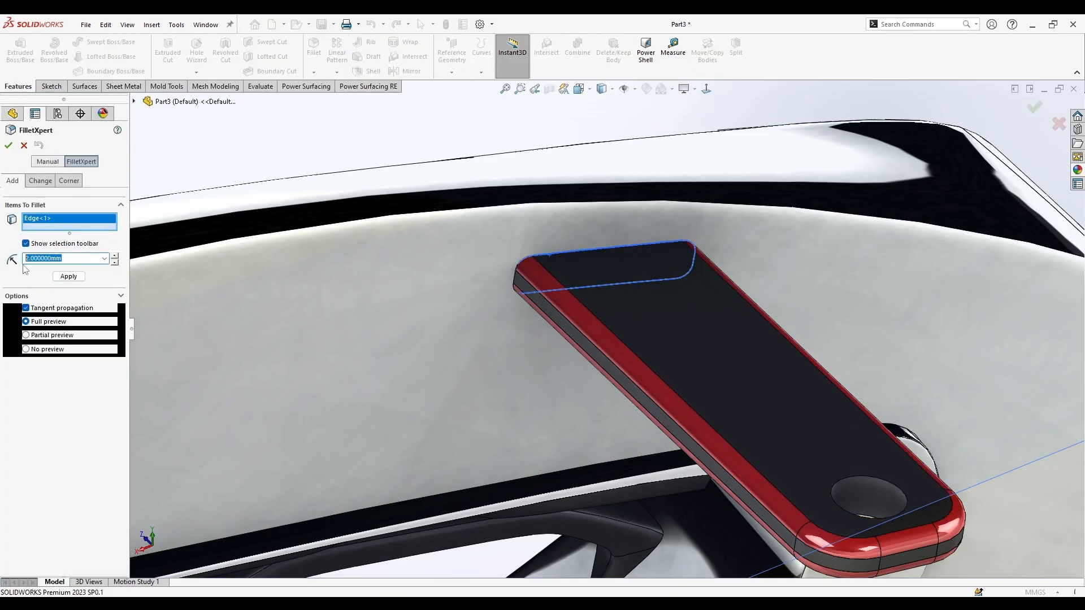
{"action": "left_click", "coordinate": [520, 291]}
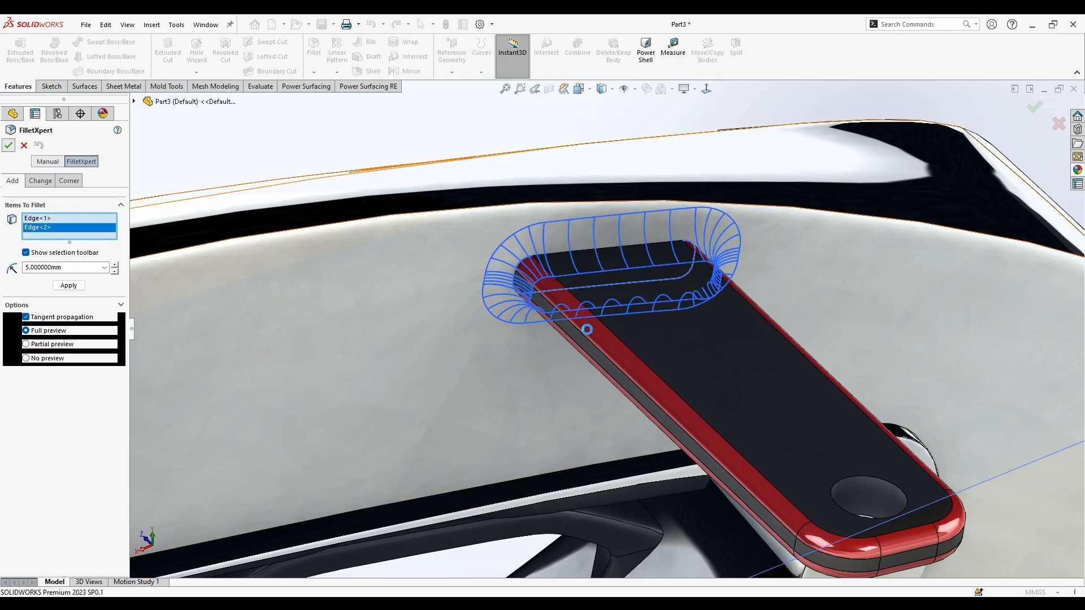
{"action": "key", "text": "Return"}
Apply the textured plastic PW-MT11000 to the mirrored tab's root fillet and a textured plastic to its outline fillets
{"action": "left_click", "coordinate": [1077, 170]}
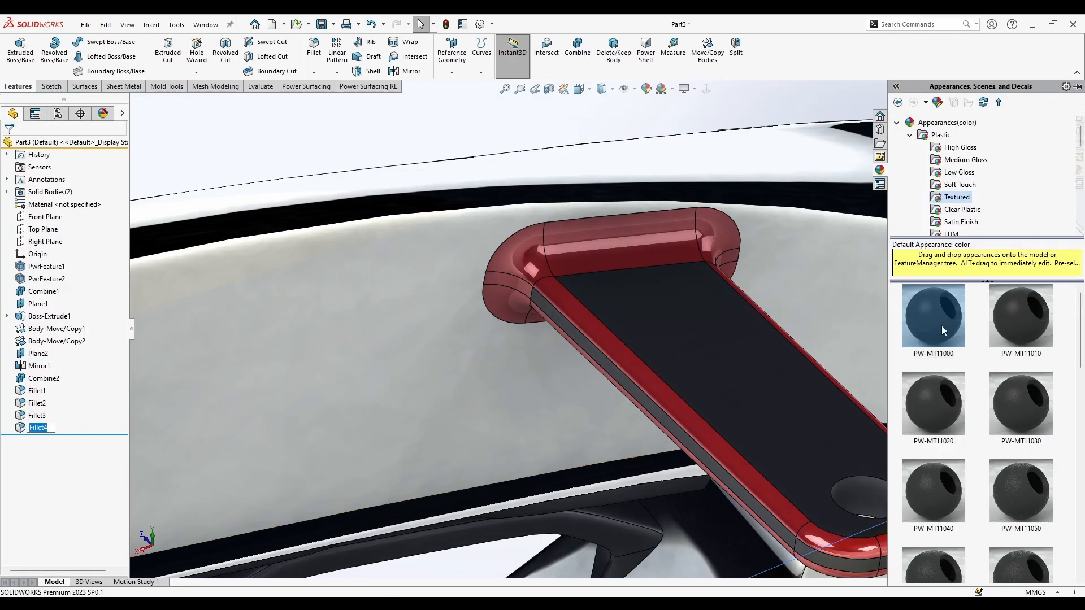
{"action": "left_click_drag", "start_coordinate": [942, 331], "coordinate": [556, 258]}
{"action": "left_click", "coordinate": [1078, 170]}
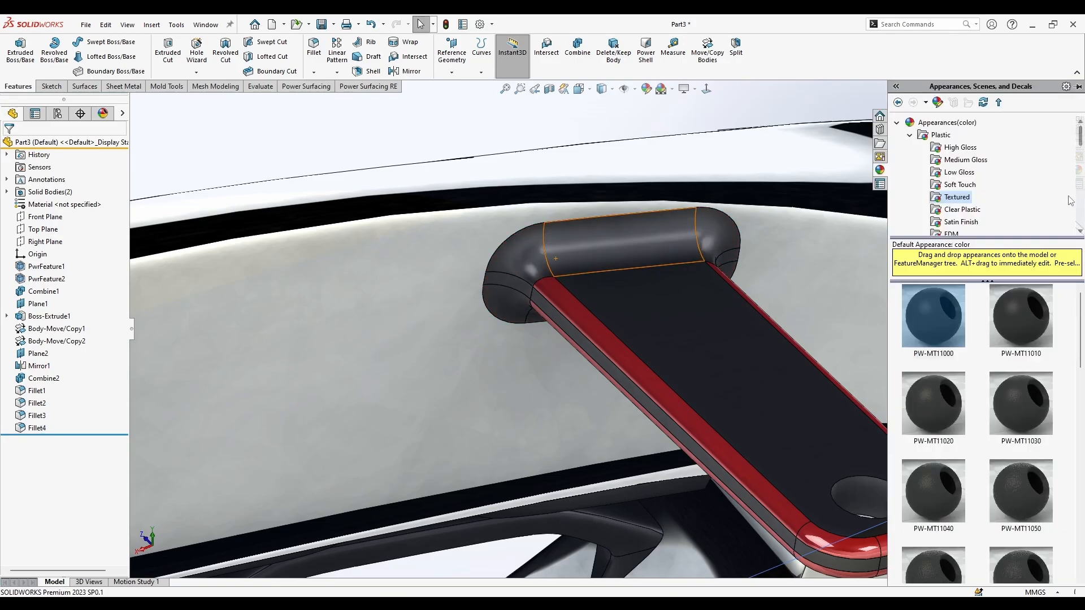
{"action": "left_click_drag", "start_coordinate": [950, 388], "coordinate": [640, 355]}
Apply a textured plastic appearance to the nearer tab's outline fillets at feature level
{"action": "scroll", "coordinate": [522, 376], "scroll_direction": "up", "scroll_amount": 12}
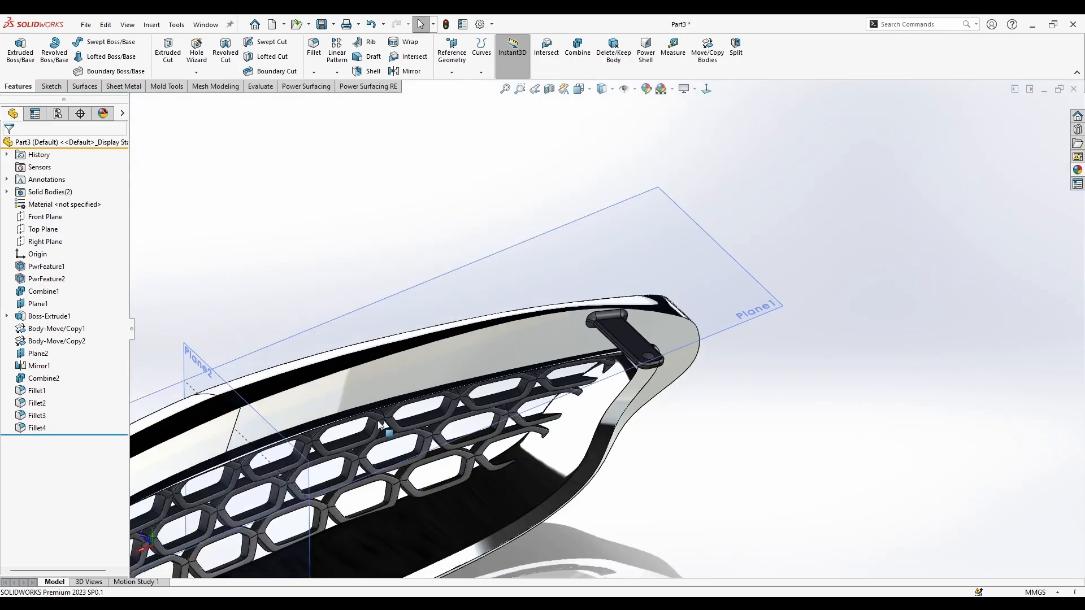
{"action": "scroll", "coordinate": [297, 467], "scroll_direction": "down", "scroll_amount": 6}
{"action": "scroll", "coordinate": [929, 233], "scroll_direction": "down", "scroll_amount": 1}
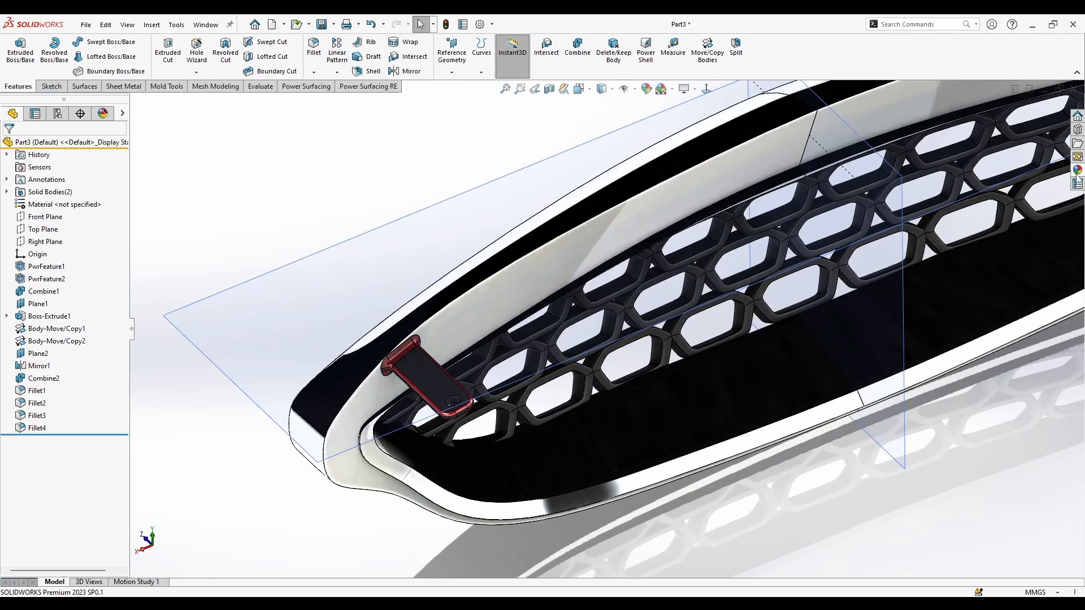
{"action": "left_click", "coordinate": [1078, 170]}
{"action": "left_click_drag", "start_coordinate": [949, 387], "coordinate": [767, 354]}
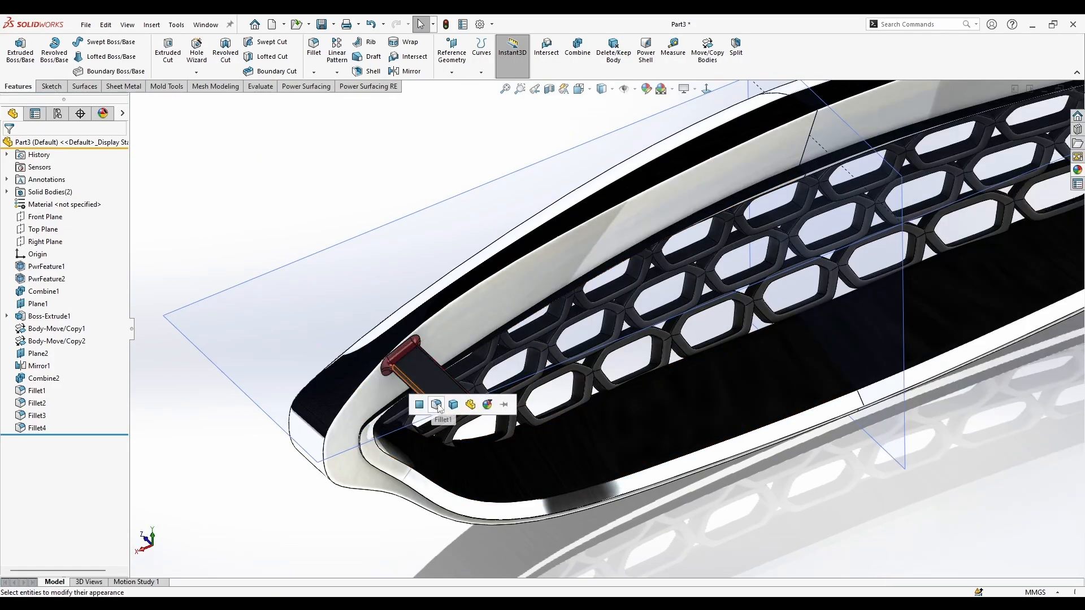
{"action": "left_click", "coordinate": [436, 405]}
Apply the textured plastic PW-MT11000 to the root fillet joining the nearer tab to the frame
{"action": "scroll", "coordinate": [362, 373], "scroll_direction": "down", "scroll_amount": 6}
{"action": "middle_click_drag", "start_coordinate": [568, 376], "coordinate": [577, 340]}
{"action": "scroll", "coordinate": [588, 338], "scroll_direction": "up", "scroll_amount": 4}
{"action": "scroll", "coordinate": [662, 380], "scroll_direction": "down", "scroll_amount": 1}
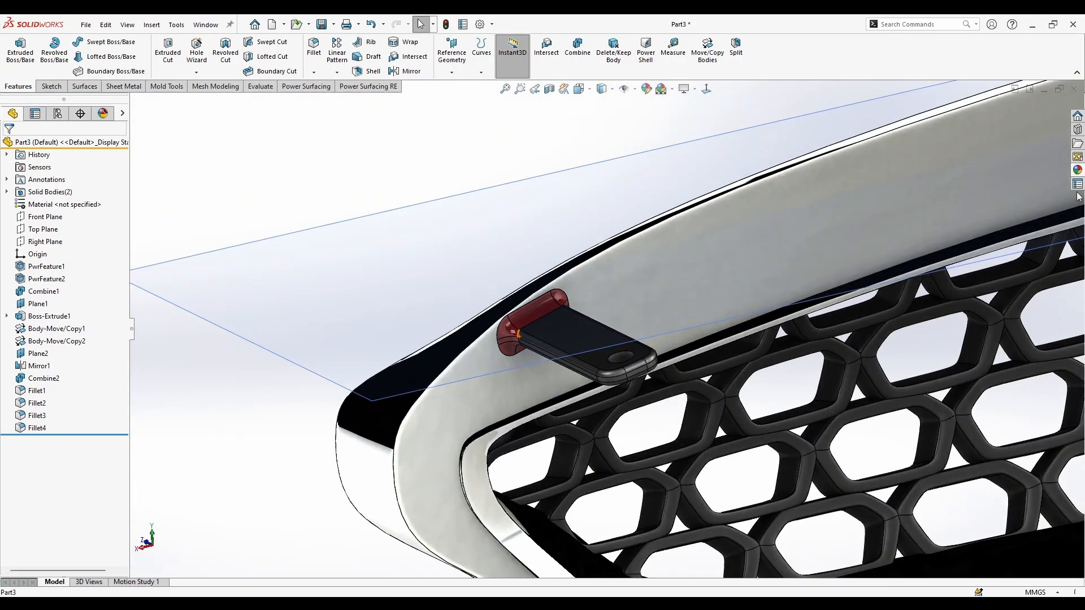
{"action": "left_click", "coordinate": [1078, 170]}
{"action": "left_click_drag", "start_coordinate": [957, 324], "coordinate": [803, 330]}
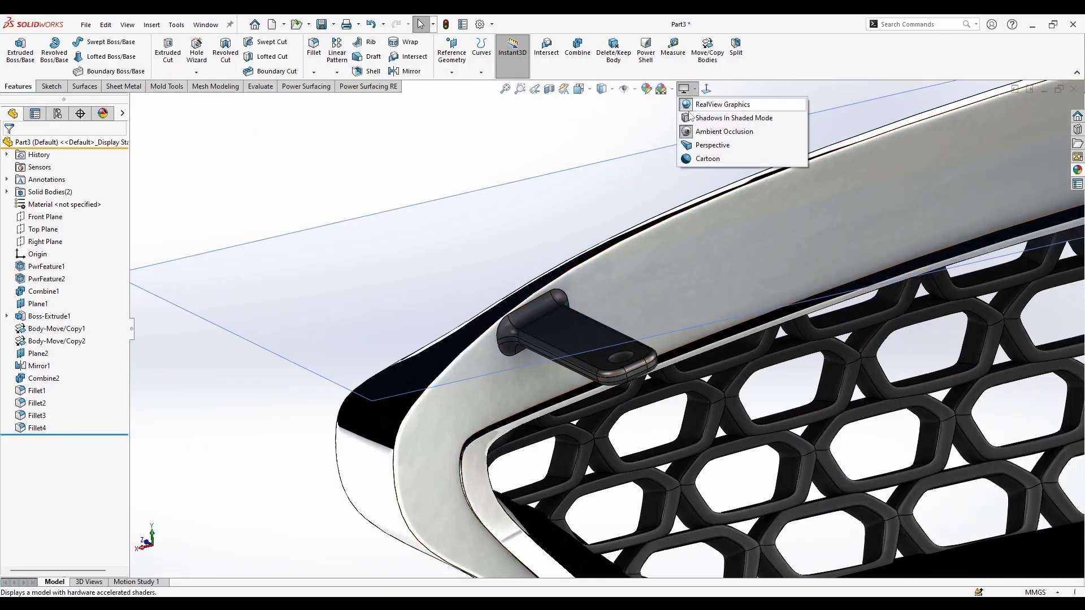
Turn on perspective display and lower the observer position of the perspective view
{"action": "left_click", "coordinate": [686, 94]}
{"action": "left_click", "coordinate": [686, 145]}
{"action": "scroll", "coordinate": [585, 318], "scroll_direction": "up", "scroll_amount": 5}
{"action": "middle_click_drag", "start_coordinate": [594, 283], "coordinate": [2, 124]}
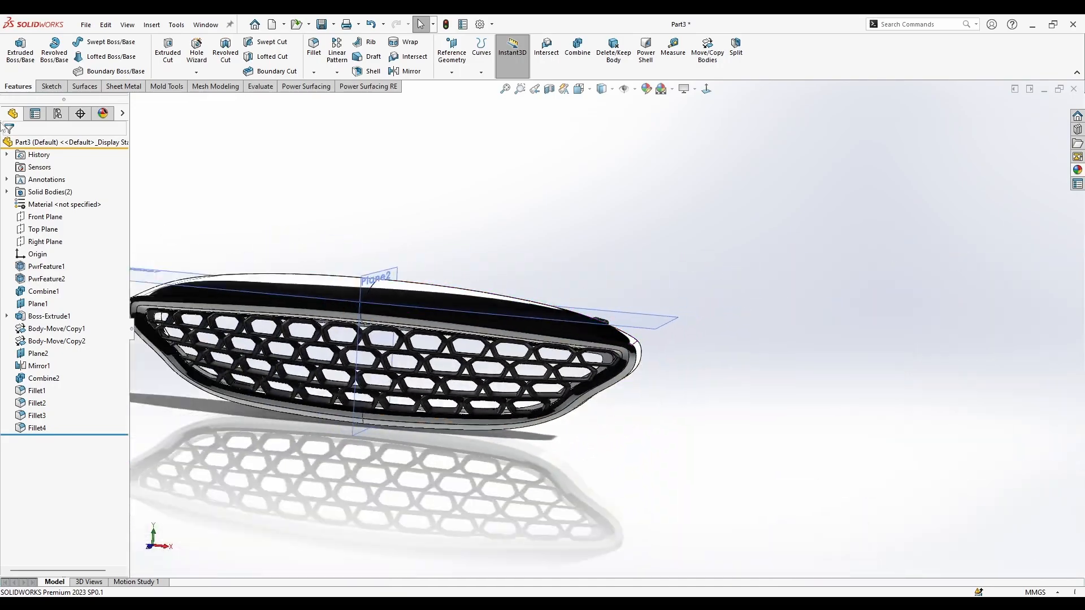
{"action": "mouse_move", "coordinate": [168, 93]}
{"action": "left_click", "coordinate": [325, 263]}
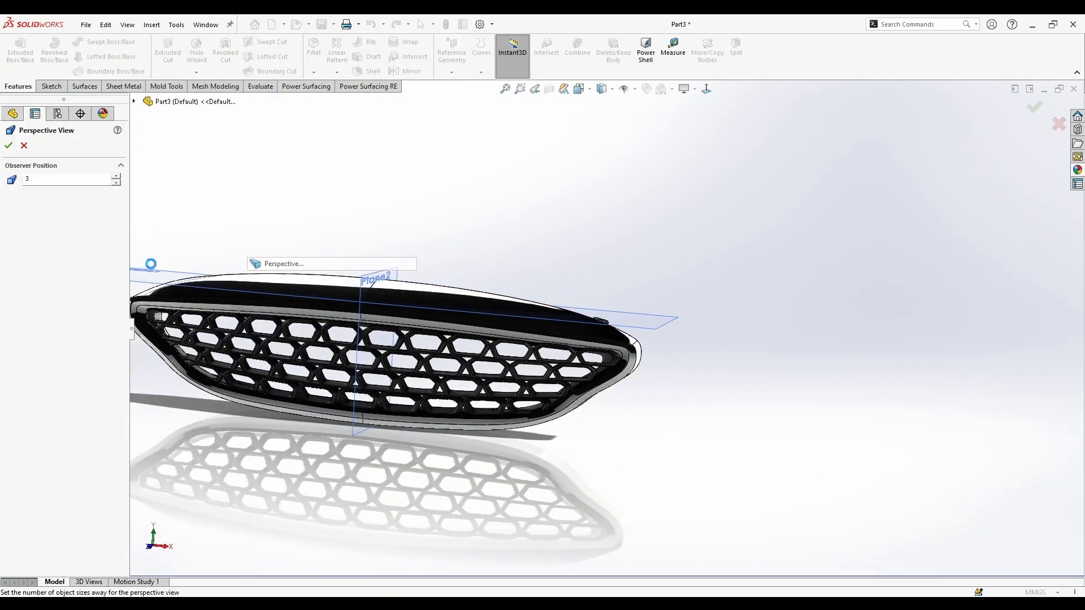
{"action": "left_click", "coordinate": [116, 183]}
{"action": "left_click", "coordinate": [9, 145]}
Fillet the outer rear edge of the grille frame
{"action": "middle_click_drag", "start_coordinate": [220, 333], "coordinate": [331, 339]}
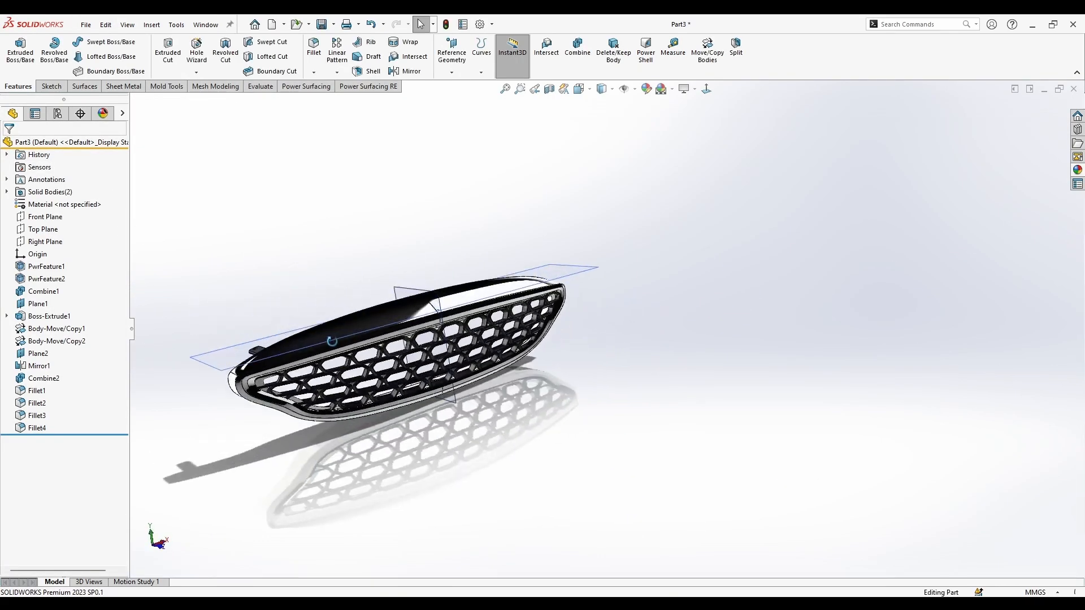
{"action": "scroll", "coordinate": [322, 337], "scroll_direction": "down", "scroll_amount": 3}
{"action": "mouse_move", "coordinate": [571, 318]}
{"action": "middle_mouse_down"}
{"action": "mouse_move", "coordinate": [600, 317]}
{"action": "mouse_move", "coordinate": [588, 317]}
{"action": "middle_mouse_up"}
{"action": "scroll", "coordinate": [462, 363], "scroll_direction": "down", "scroll_amount": 3}
{"action": "middle_click_drag", "start_coordinate": [706, 334], "coordinate": [430, 285]}
{"action": "scroll", "coordinate": [430, 285], "scroll_direction": "down", "scroll_amount": 1}
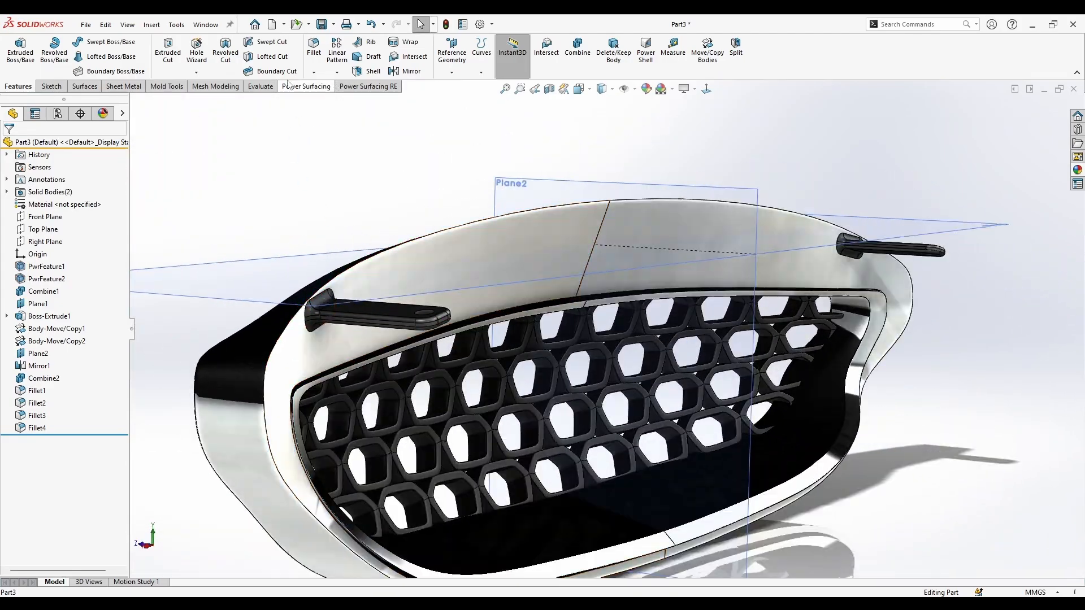
{"action": "left_click", "coordinate": [315, 67]}
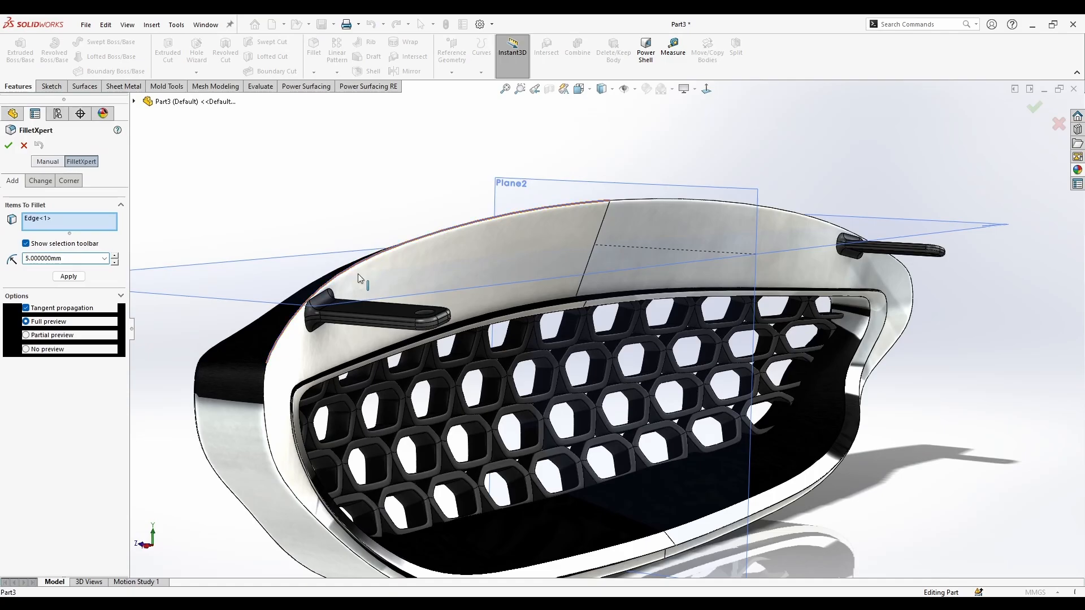
{"action": "middle_click_drag", "start_coordinate": [349, 388], "coordinate": [469, 315]}
{"action": "scroll", "coordinate": [644, 289], "scroll_direction": "down", "scroll_amount": 1}
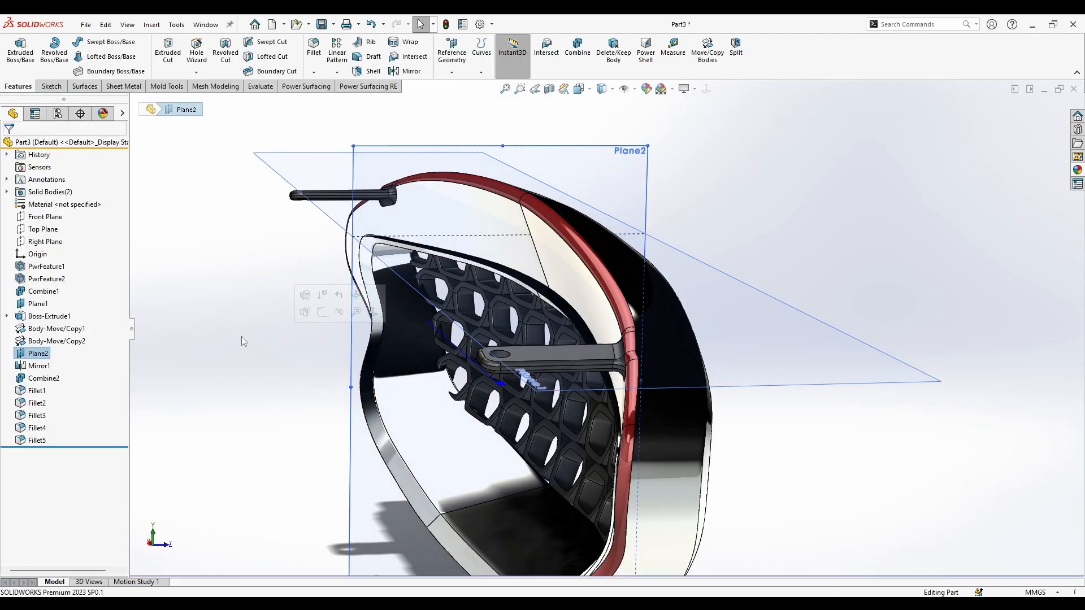
Examine the grille mesh and the frame from the front, close up and as a whole
{"action": "middle_click_drag", "start_coordinate": [242, 337], "coordinate": [255, 390]}
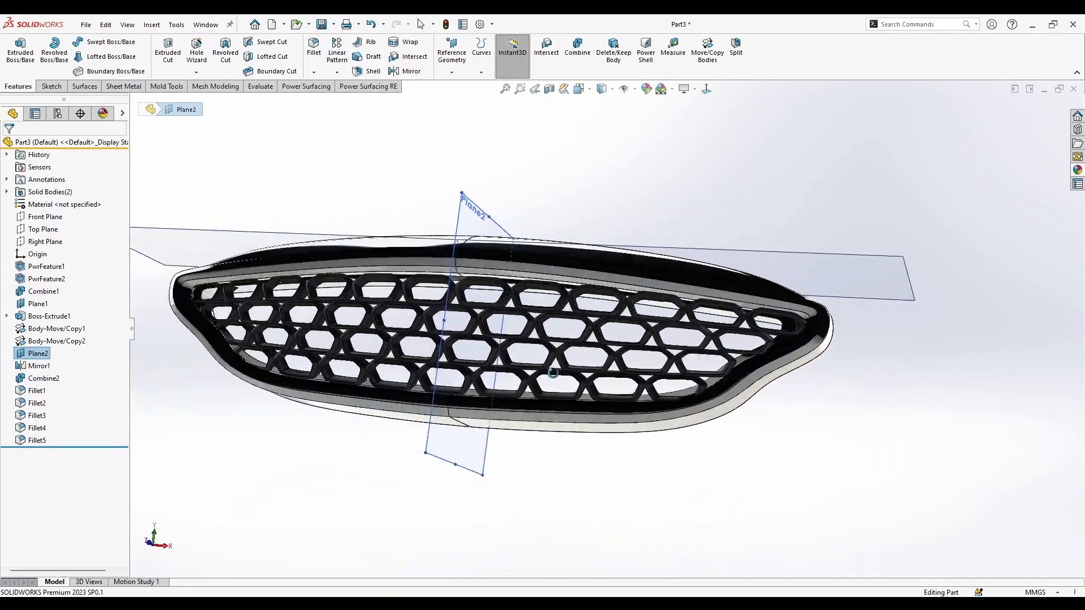
{"action": "scroll", "coordinate": [425, 286], "scroll_direction": "down", "scroll_amount": 7}
{"action": "middle_click_drag", "start_coordinate": [501, 307], "coordinate": [480, 291]}
{"action": "scroll", "coordinate": [480, 290], "scroll_direction": "up", "scroll_amount": 1}
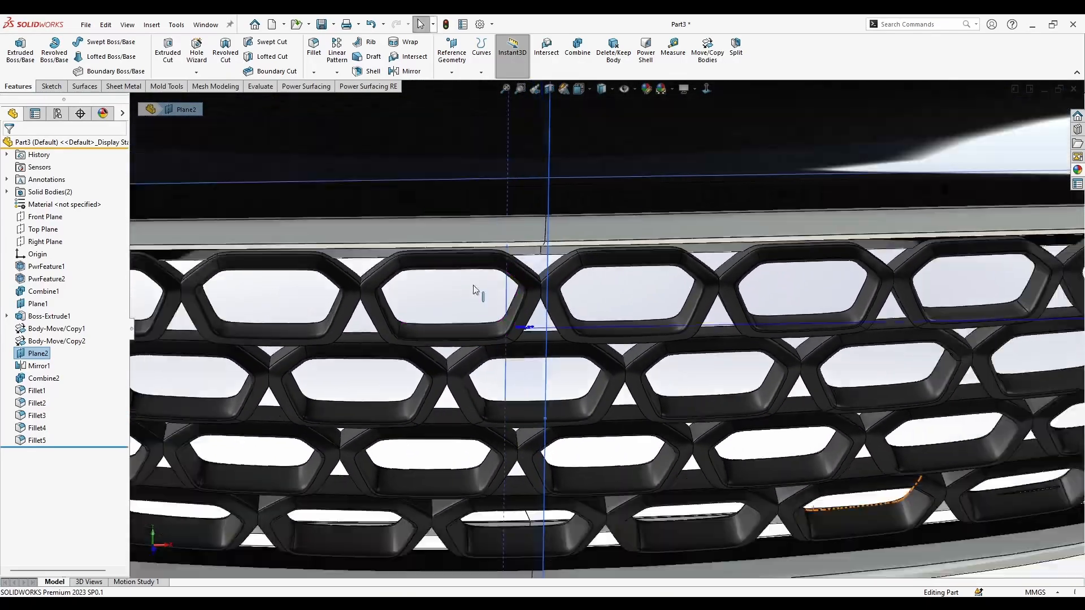
{"action": "scroll", "coordinate": [560, 324], "scroll_direction": "up", "scroll_amount": 6}
{"action": "middle_click_drag", "start_coordinate": [560, 333], "coordinate": [563, 389]}
{"action": "scroll", "coordinate": [542, 305], "scroll_direction": "down", "scroll_amount": 1}
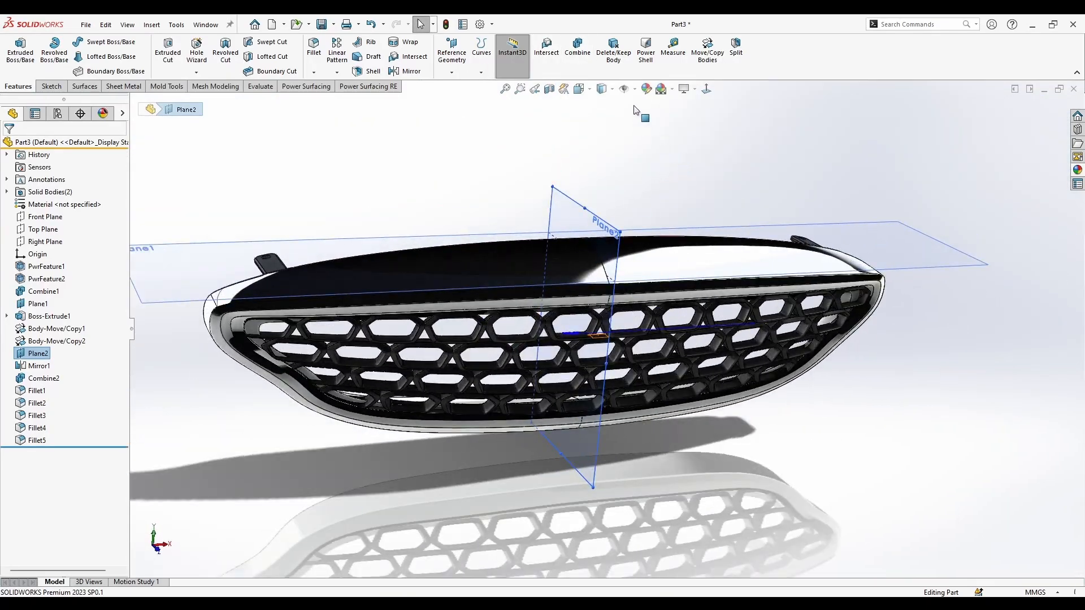
Switch the scene behind the grille to a plain grey background
{"action": "left_click", "coordinate": [658, 93]}
{"action": "mouse_move", "coordinate": [616, 204]}
{"action": "middle_mouse_down"}
{"action": "mouse_move", "coordinate": [537, 155]}
{"action": "mouse_move", "coordinate": [611, 205]}
{"action": "middle_mouse_up"}
{"action": "left_click", "coordinate": [665, 93]}
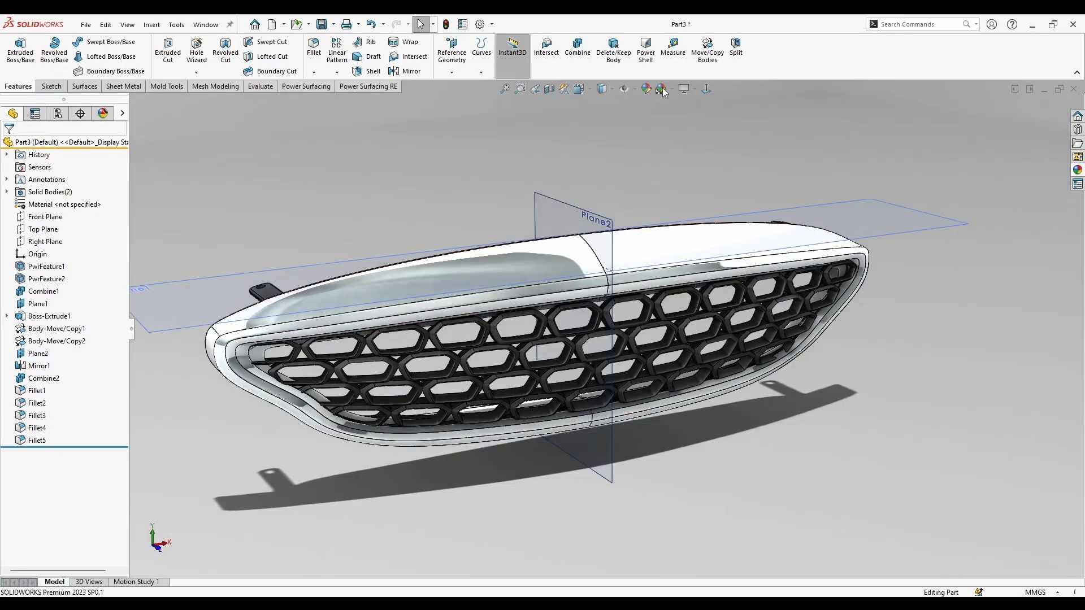
{"action": "left_click", "coordinate": [671, 89]}
{"action": "left_click", "coordinate": [678, 131]}
{"action": "middle_click_drag", "start_coordinate": [607, 197], "coordinate": [559, 221]}
{"action": "scroll", "coordinate": [605, 329], "scroll_direction": "down", "scroll_amount": 8}
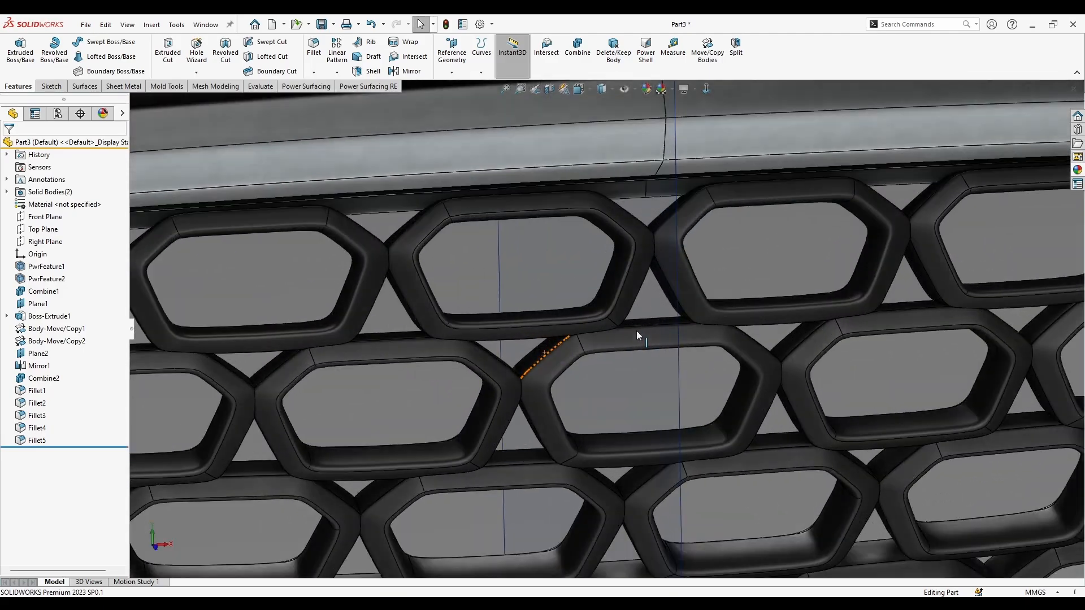
{"action": "left_click", "coordinate": [312, 51]}
{"action": "scroll", "coordinate": [456, 380], "scroll_direction": "down", "scroll_amount": 8}
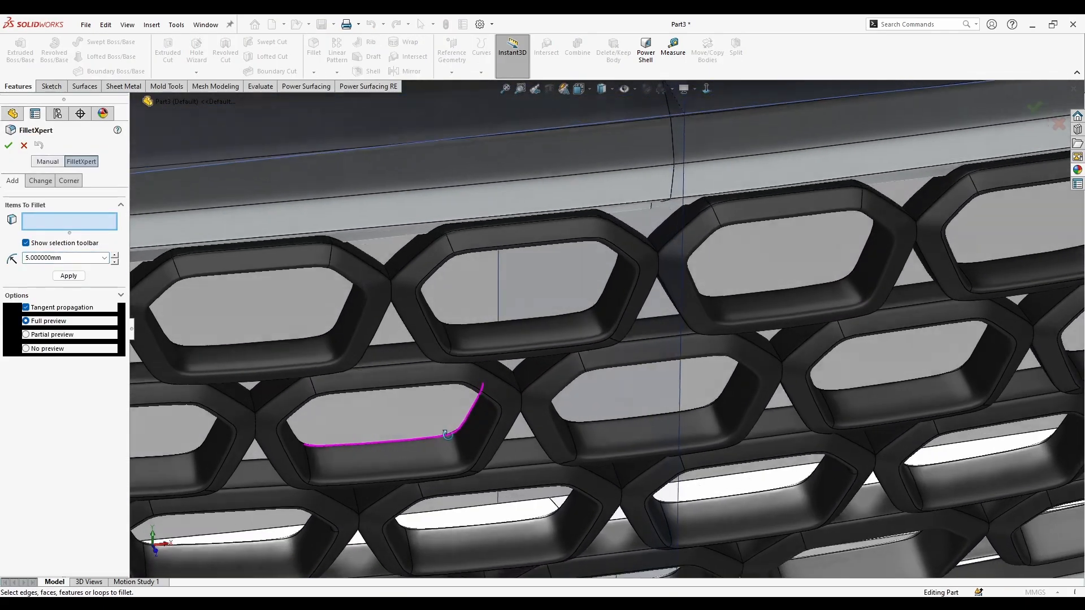
{"action": "scroll", "coordinate": [391, 283], "scroll_direction": "down", "scroll_amount": 2}
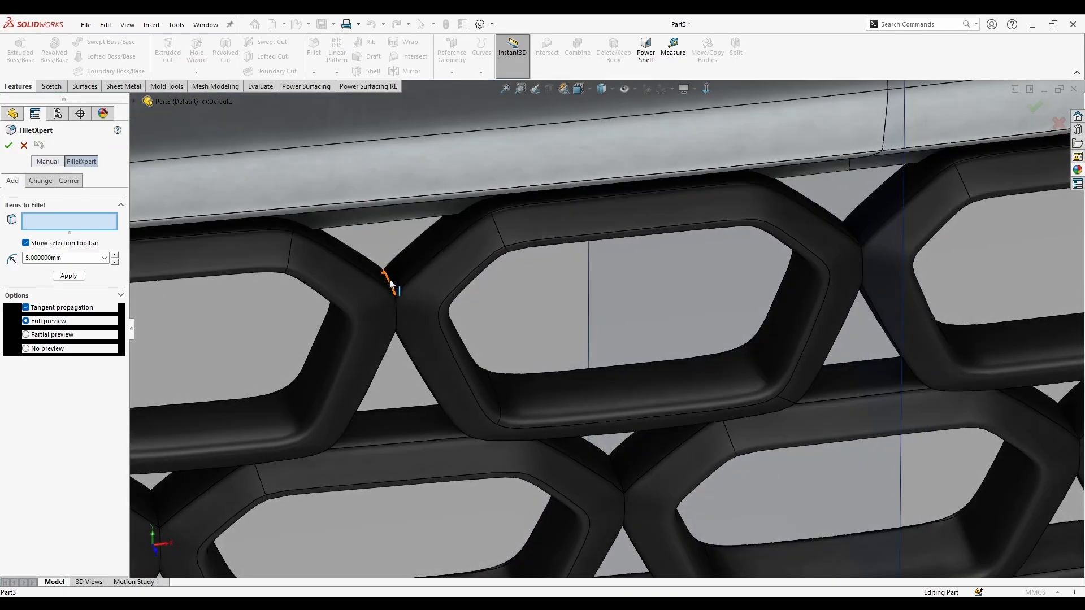
{"action": "scroll", "coordinate": [432, 336], "scroll_direction": "up", "scroll_amount": 10}
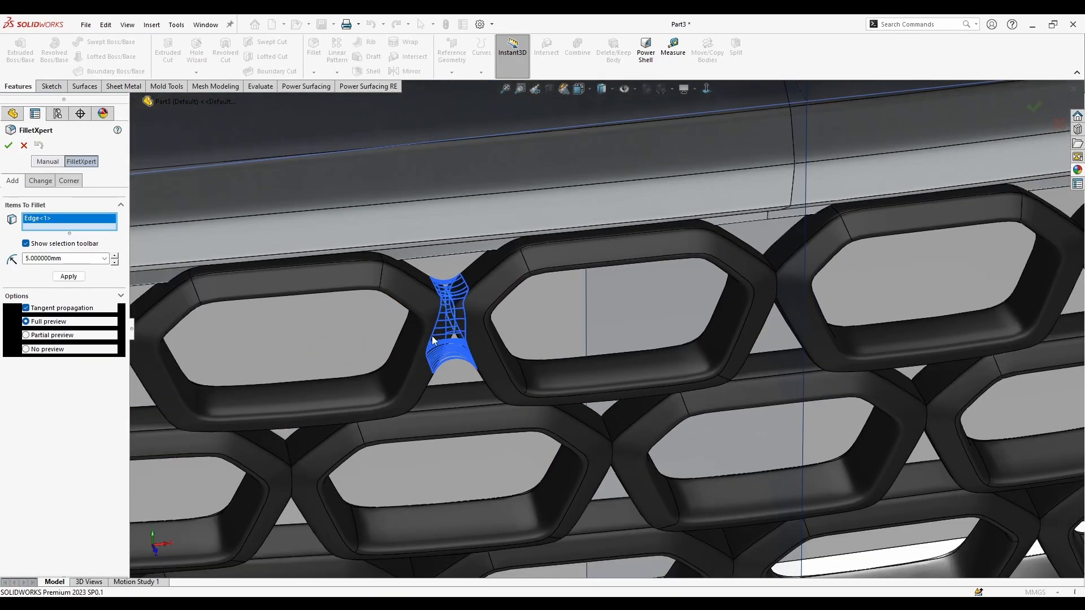
{"action": "scroll", "coordinate": [534, 320], "scroll_direction": "down", "scroll_amount": 8}
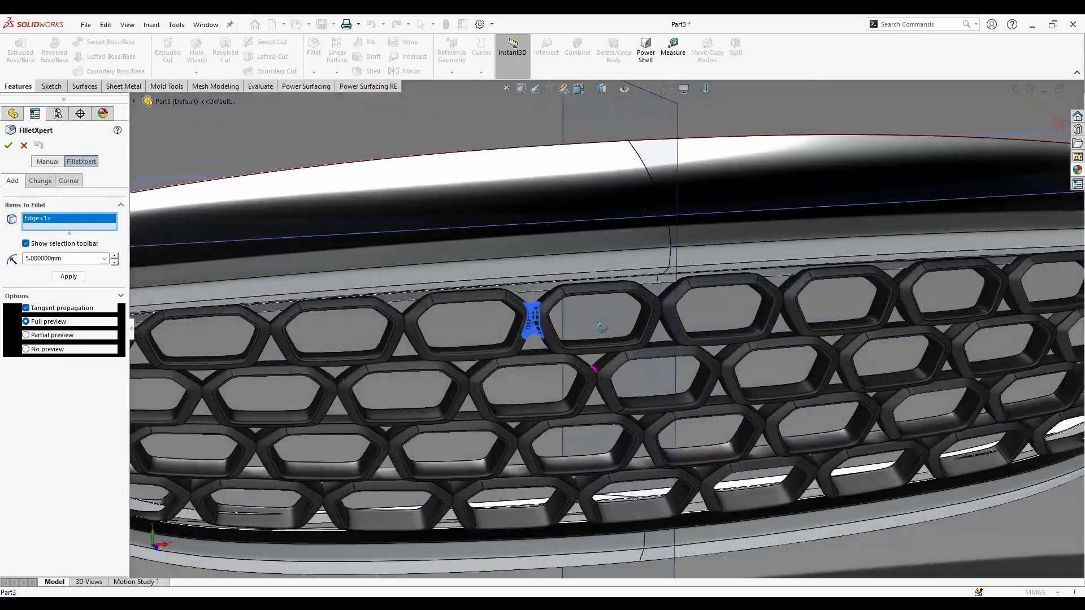
{"action": "scroll", "coordinate": [702, 292], "scroll_direction": "down", "scroll_amount": 3}
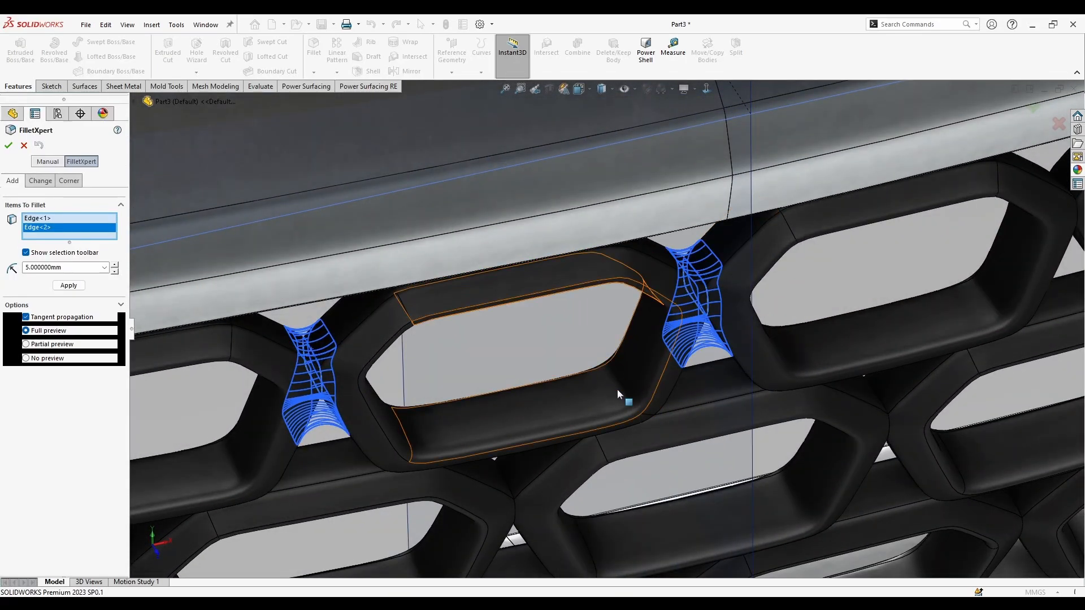
{"action": "scroll", "coordinate": [617, 394], "scroll_direction": "up", "scroll_amount": 10}
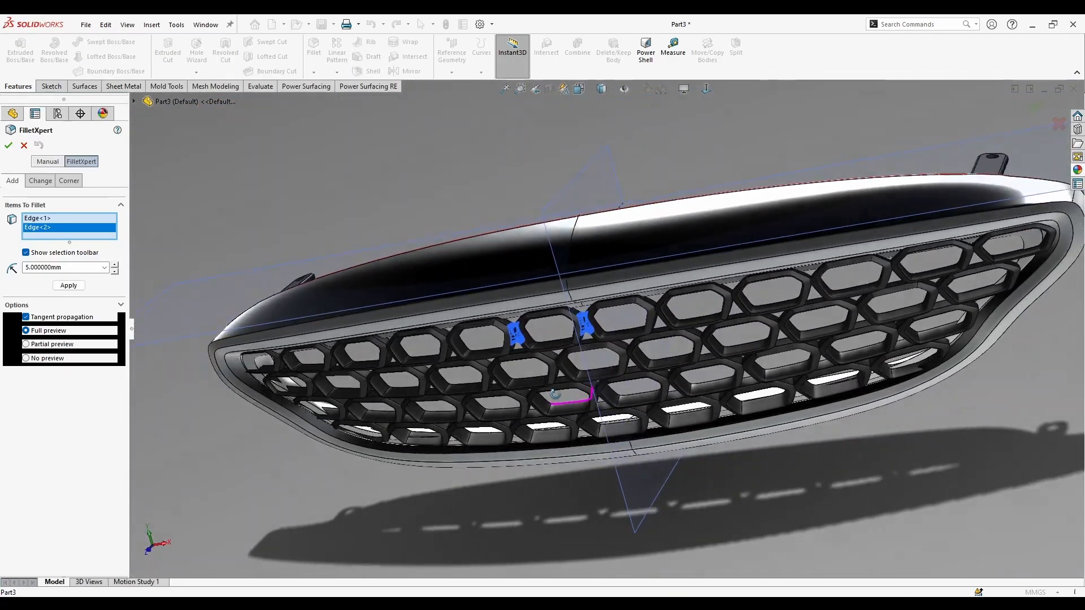
{"action": "middle_click_drag", "start_coordinate": [556, 394], "coordinate": [582, 391]}
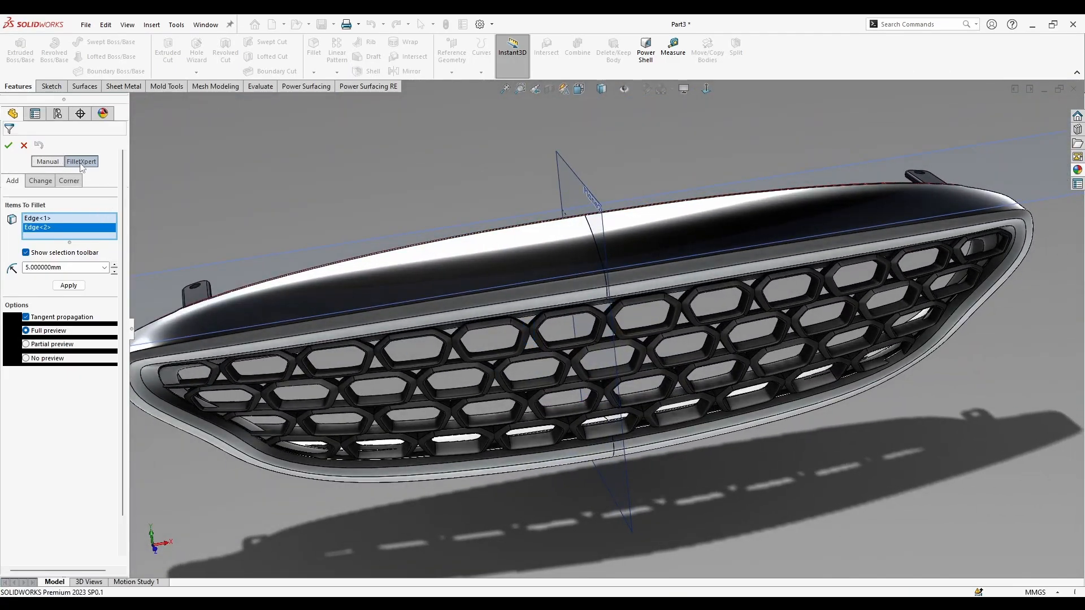
Start a 5 mm edge fillet and select the edges where neighbouring mesh cells meet in the top row
{"action": "left_click", "coordinate": [72, 163]}
{"action": "scroll", "coordinate": [542, 351], "scroll_direction": "down", "scroll_amount": 7}
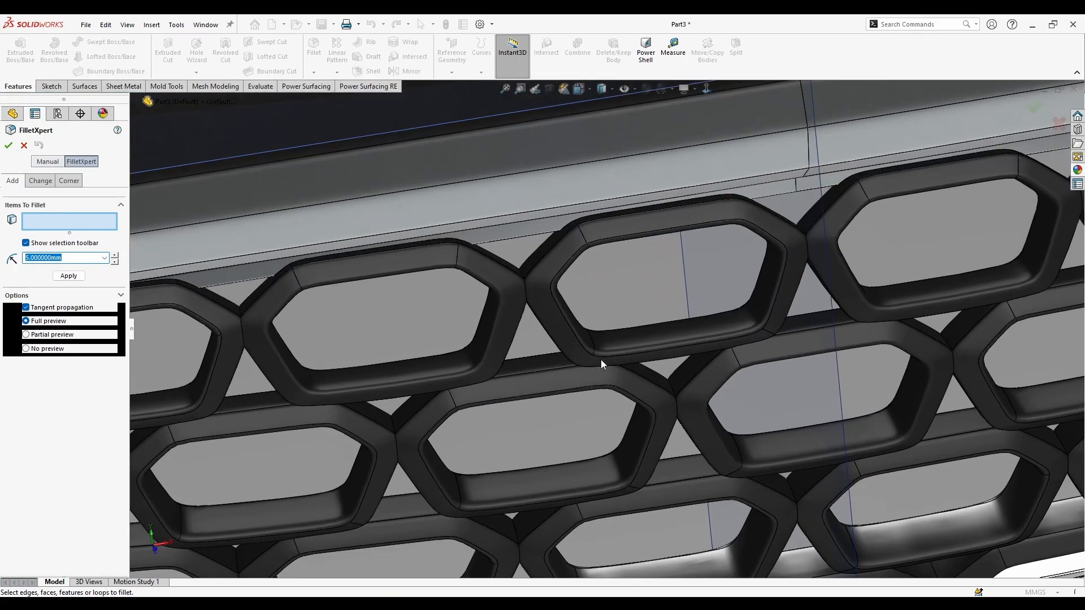
{"action": "middle_click_drag", "start_coordinate": [601, 361], "coordinate": [672, 390]}
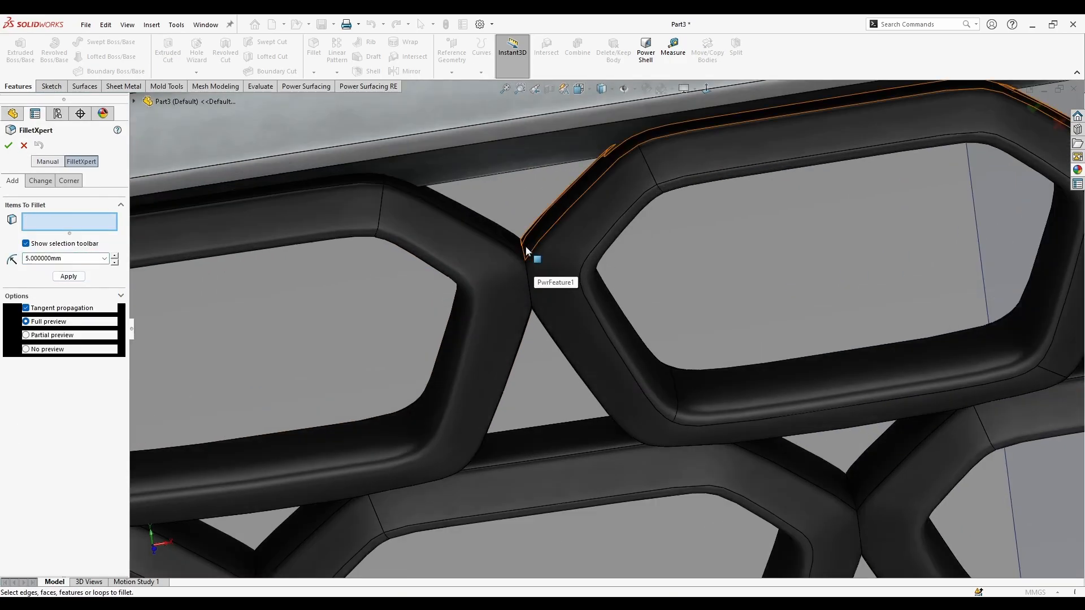
{"action": "left_click", "coordinate": [538, 260]}
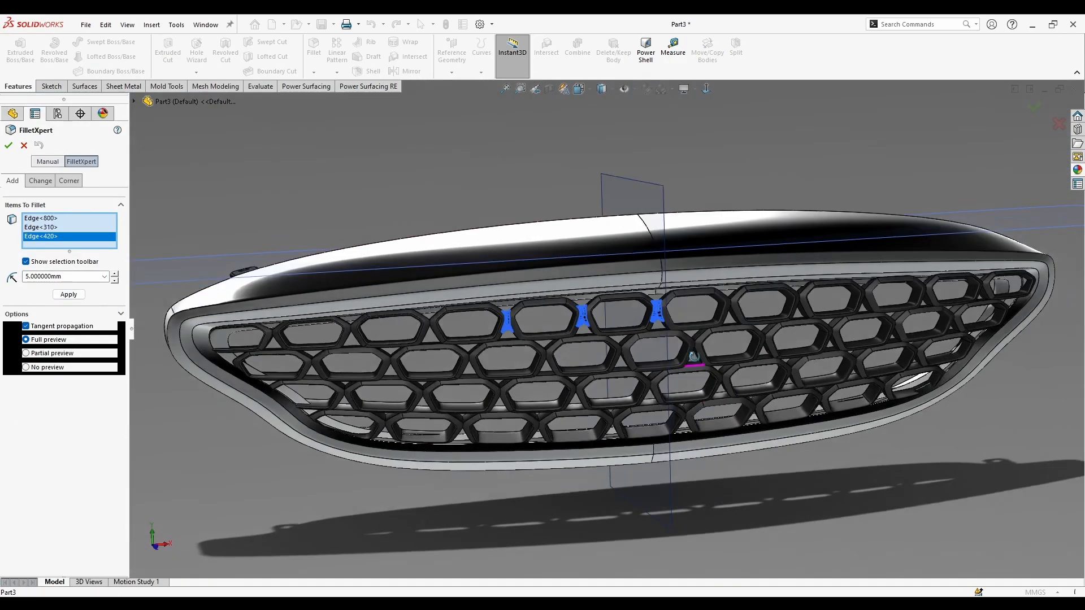
{"action": "middle_click_drag", "start_coordinate": [694, 356], "coordinate": [667, 362]}
{"action": "scroll", "coordinate": [444, 324], "scroll_direction": "down", "scroll_amount": 8}
{"action": "left_click", "coordinate": [376, 315]}
{"action": "scroll", "coordinate": [376, 315], "scroll_direction": "up", "scroll_amount": 4}
{"action": "left_click", "coordinate": [961, 276]}
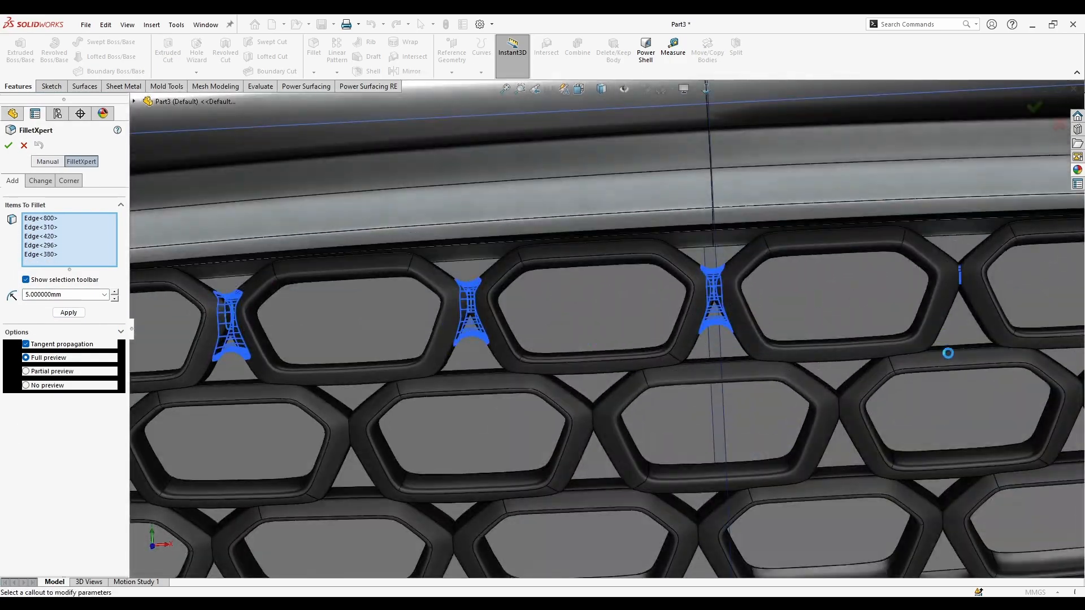
{"action": "scroll", "coordinate": [161, 339], "scroll_direction": "up", "scroll_amount": 2}
{"action": "left_click", "coordinate": [889, 287]}
Add the meeting edges between neighbouring cells in the second mesh row to the fillet selection
{"action": "left_click", "coordinate": [973, 368]}
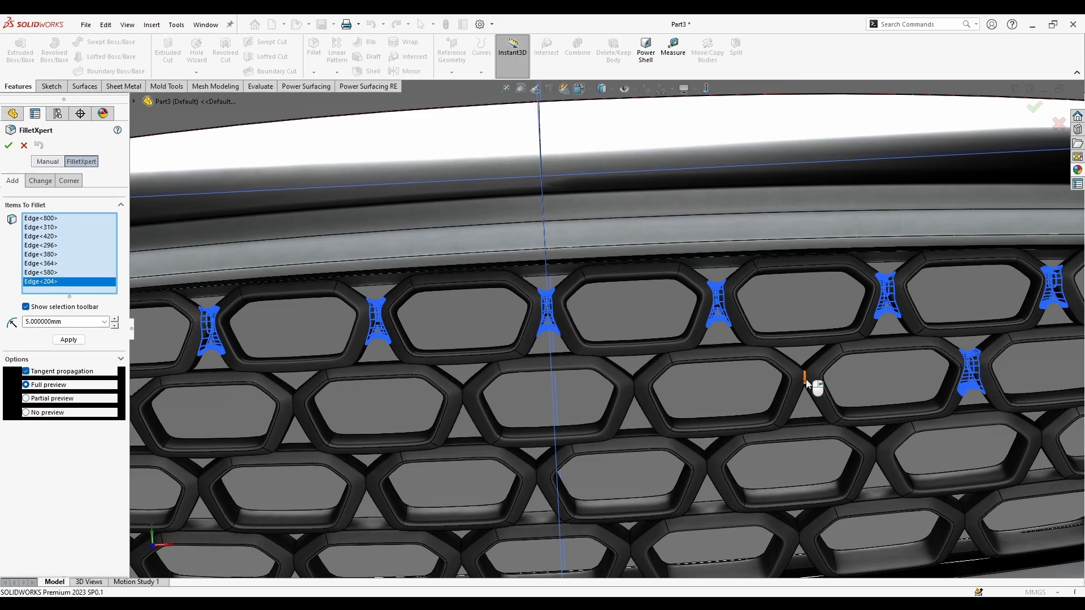
{"action": "left_click", "coordinate": [805, 383]}
{"action": "left_click", "coordinate": [634, 387]}
{"action": "left_click", "coordinate": [463, 398]}
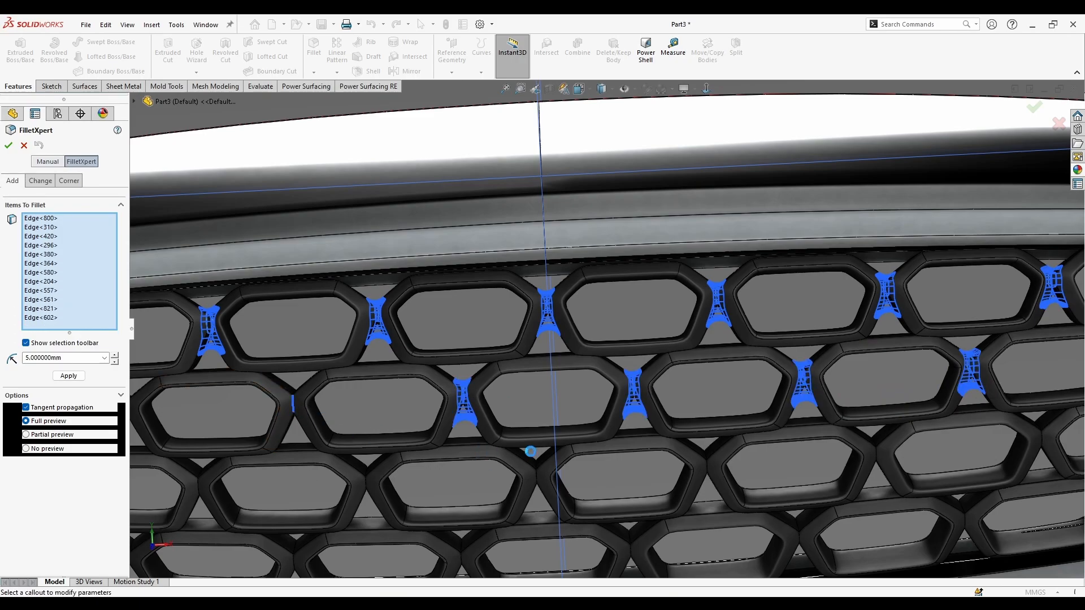
Add the remaining cell joints towards the end of the two upper mesh rows and apply the 5 mm fillet
{"action": "middle_click_drag", "start_coordinate": [283, 435], "coordinate": [545, 376]}
{"action": "left_click", "coordinate": [538, 382]}
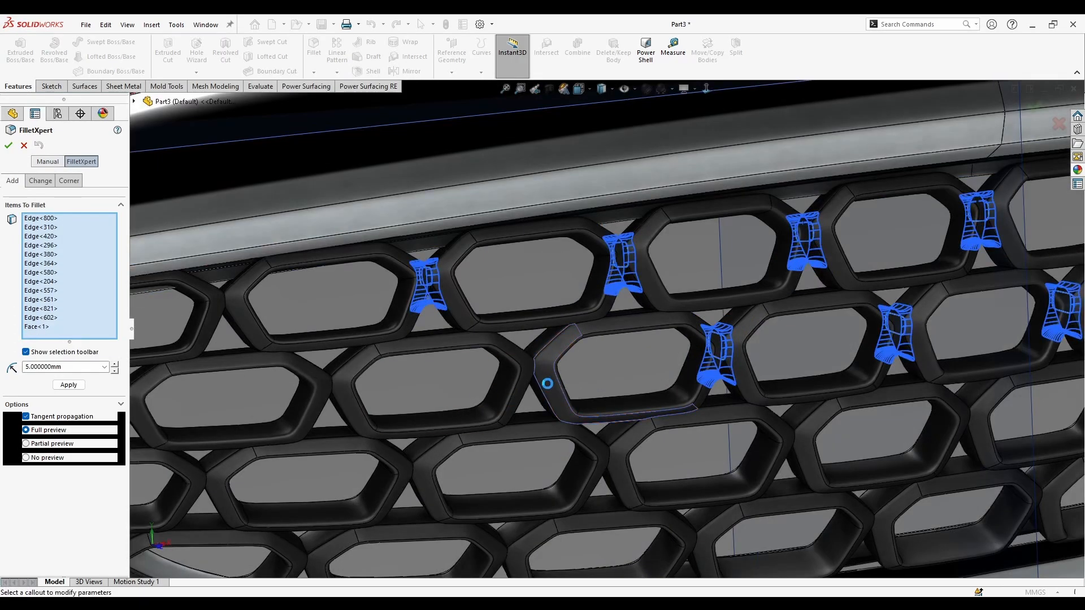
{"action": "left_click", "coordinate": [330, 386]}
{"action": "key", "text": "F9"}
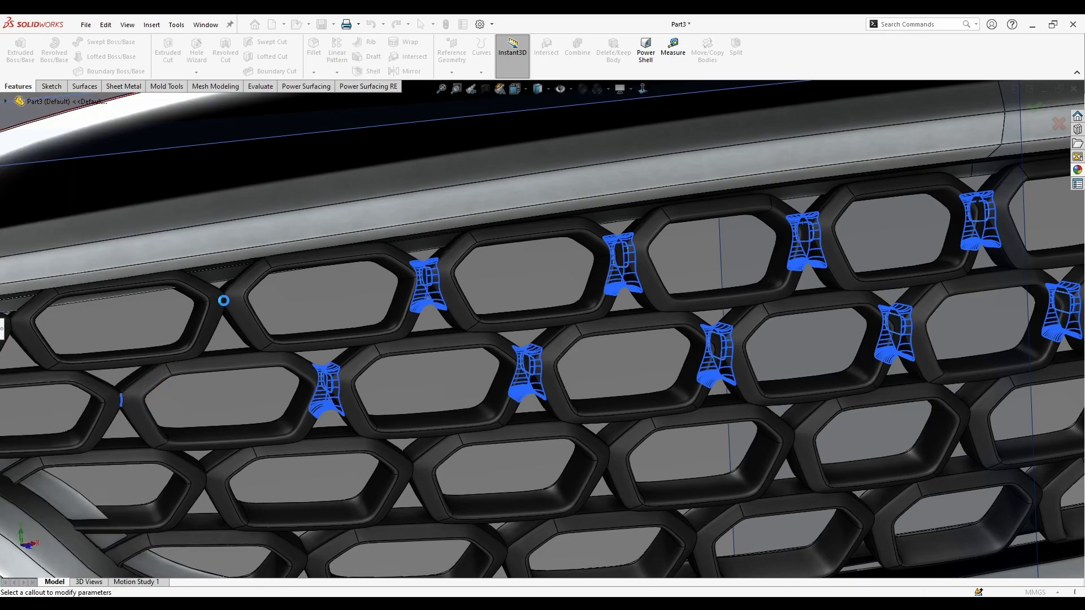
{"action": "left_click", "coordinate": [2, 333]}
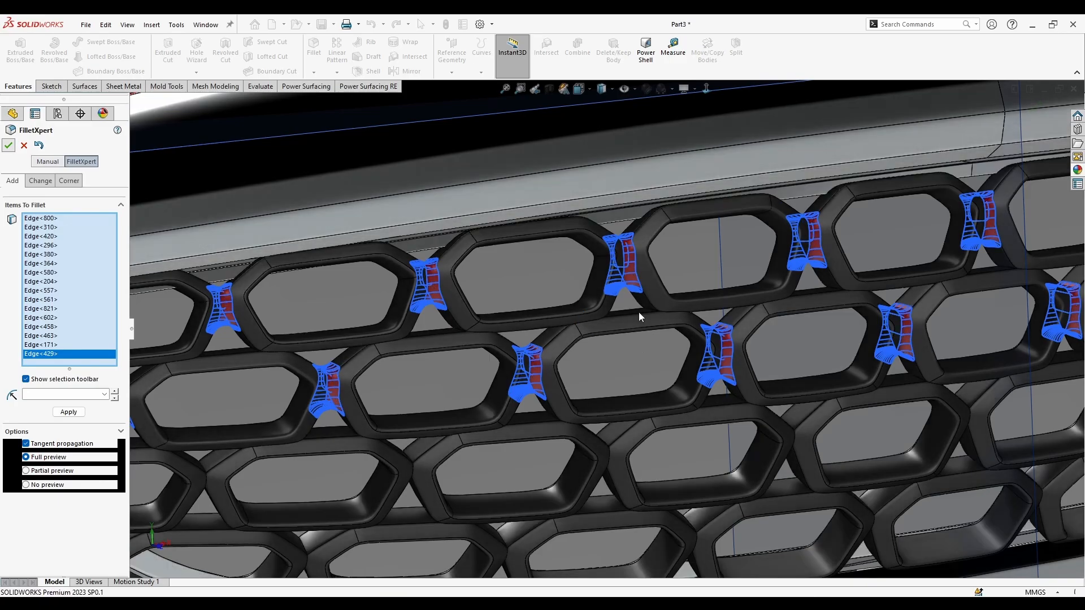
{"action": "key", "text": "Return"}
Apply the textured plastic PW-MT11000 to the fillets joining the mesh cells
{"action": "middle_click_drag", "start_coordinate": [619, 374], "coordinate": [594, 347]}
{"action": "scroll", "coordinate": [594, 346], "scroll_direction": "up", "scroll_amount": 3}
{"action": "middle_click_drag", "start_coordinate": [713, 360], "coordinate": [740, 393]}
{"action": "scroll", "coordinate": [655, 373], "scroll_direction": "up", "scroll_amount": 1}
{"action": "scroll", "coordinate": [661, 303], "scroll_direction": "down", "scroll_amount": 2}
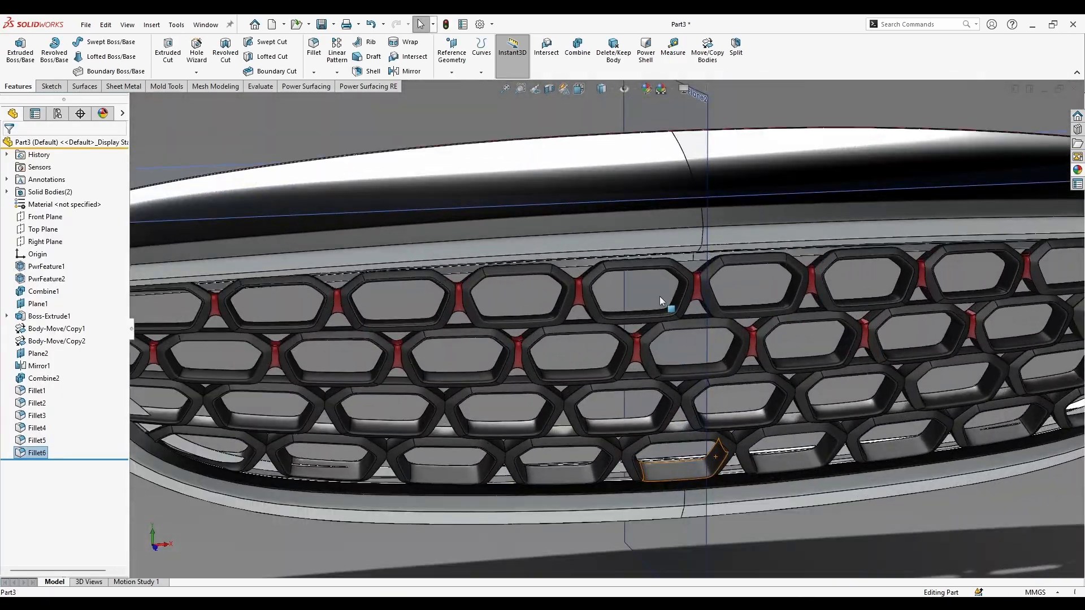
{"action": "middle_click_drag", "start_coordinate": [661, 303], "coordinate": [706, 316]}
{"action": "scroll", "coordinate": [502, 333], "scroll_direction": "down", "scroll_amount": 4}
{"action": "mouse_move", "coordinate": [502, 334]}
{"action": "middle_mouse_down"}
{"action": "mouse_move", "coordinate": [509, 310]}
{"action": "mouse_move", "coordinate": [504, 327]}
{"action": "middle_mouse_up"}
{"action": "scroll", "coordinate": [504, 327], "scroll_direction": "down", "scroll_amount": 2}
{"action": "left_click", "coordinate": [1078, 170]}
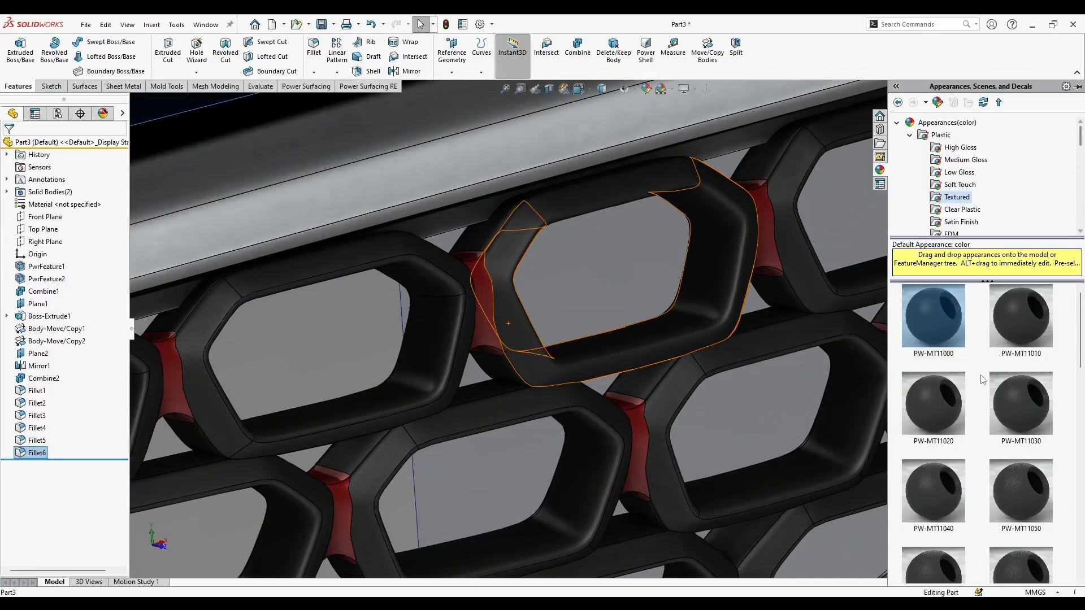
{"action": "left_click_drag", "start_coordinate": [937, 315], "coordinate": [490, 297]}
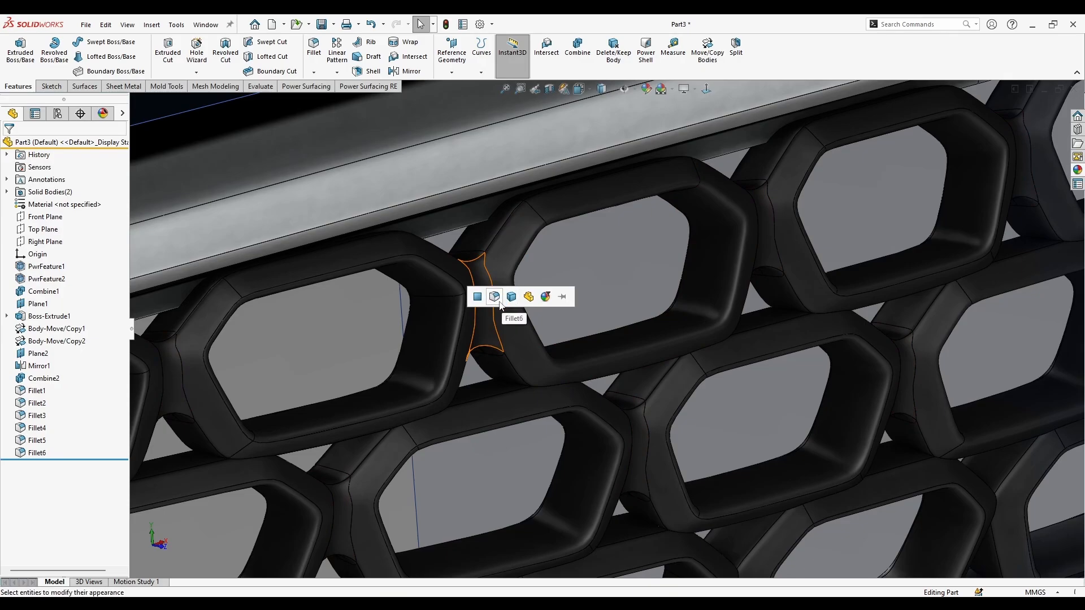
Examine the filleted joints between the mesh cells close up and the complete grille
{"action": "middle_click_drag", "start_coordinate": [456, 377], "coordinate": [397, 406]}
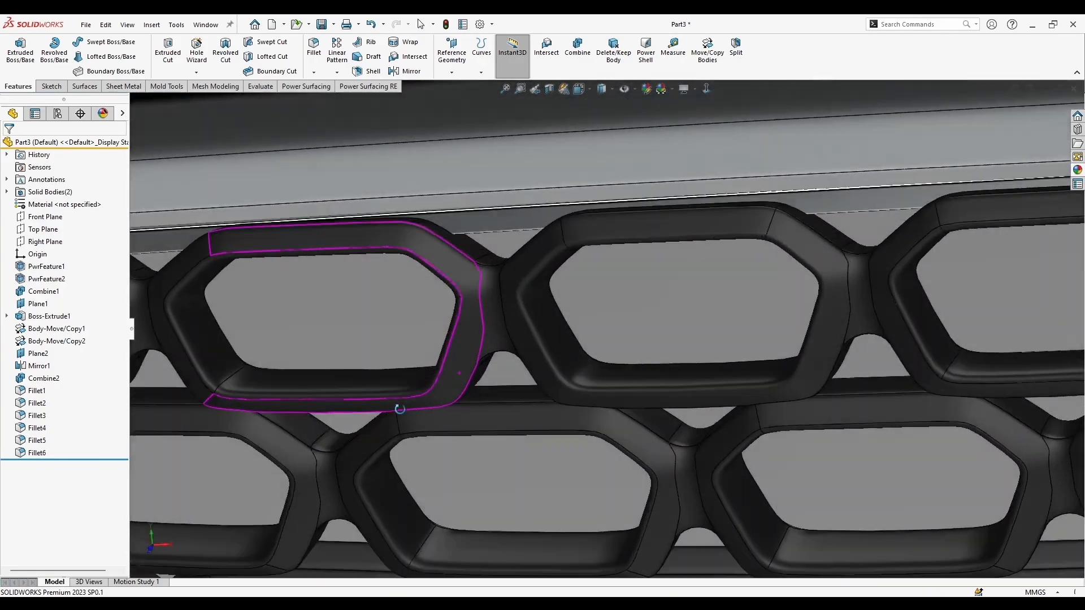
{"action": "scroll", "coordinate": [514, 271], "scroll_direction": "down", "scroll_amount": 6}
{"action": "middle_click_drag", "start_coordinate": [491, 384], "coordinate": [528, 385]}
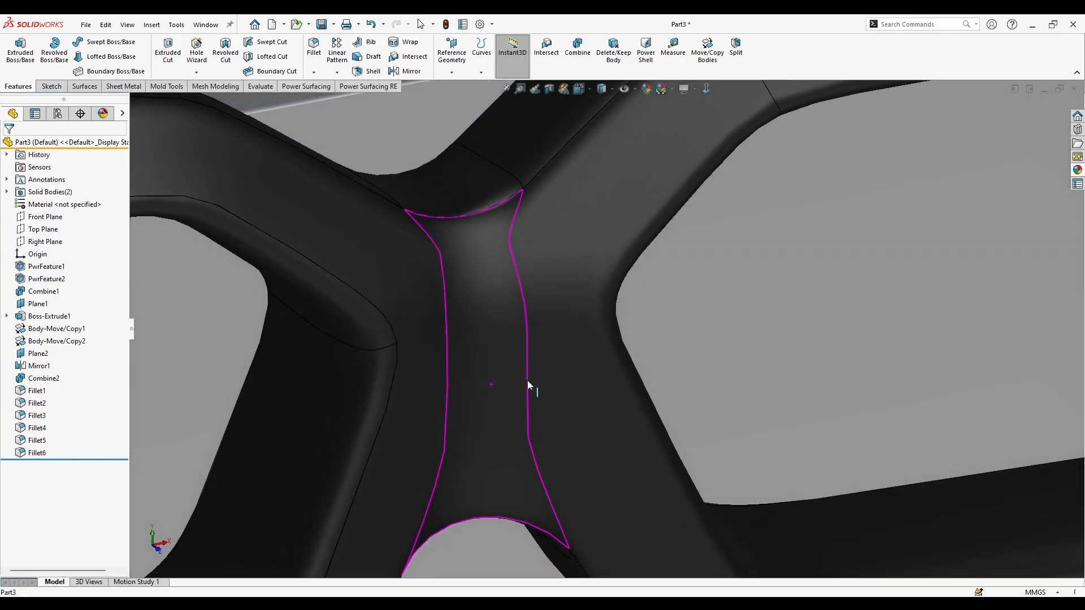
{"action": "scroll", "coordinate": [528, 385], "scroll_direction": "up", "scroll_amount": 8}
{"action": "scroll", "coordinate": [648, 461], "scroll_direction": "up", "scroll_amount": 8}
{"action": "middle_click_drag", "start_coordinate": [649, 460], "coordinate": [789, 336]}
{"action": "scroll", "coordinate": [707, 342], "scroll_direction": "down", "scroll_amount": 4}
{"action": "scroll", "coordinate": [836, 438], "scroll_direction": "up", "scroll_amount": 6}
{"action": "middle_click_drag", "start_coordinate": [836, 438], "coordinate": [843, 339]}
{"action": "scroll", "coordinate": [852, 447], "scroll_direction": "up", "scroll_amount": 4}
{"action": "scroll", "coordinate": [843, 339], "scroll_direction": "down", "scroll_amount": 5}
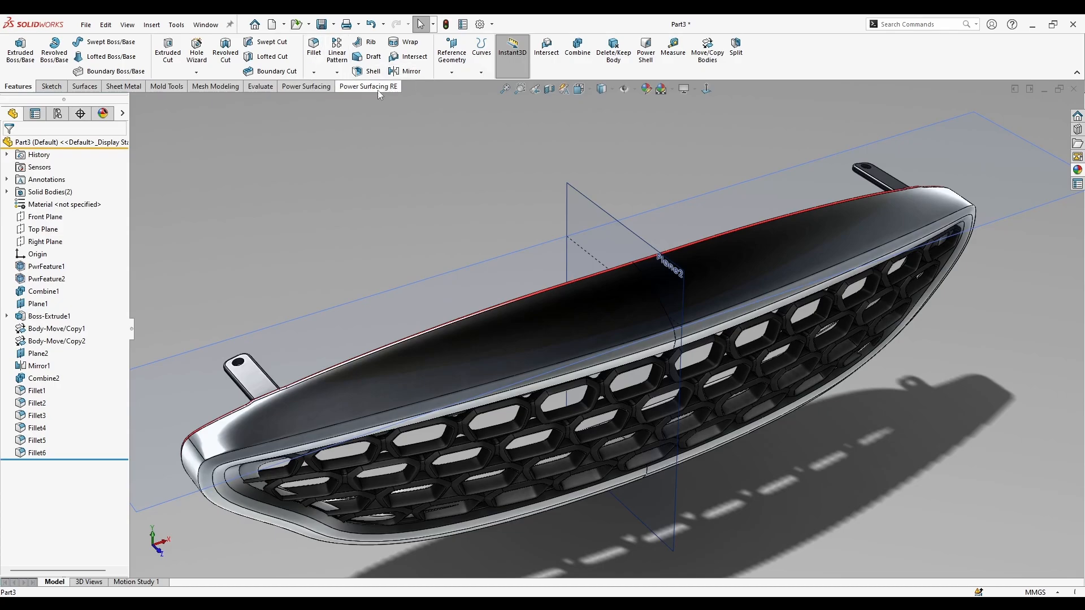
Preview a section of the grille from the Front Plane, offset about 55 mm and tilted about 301 degrees
{"action": "left_click", "coordinate": [550, 89]}
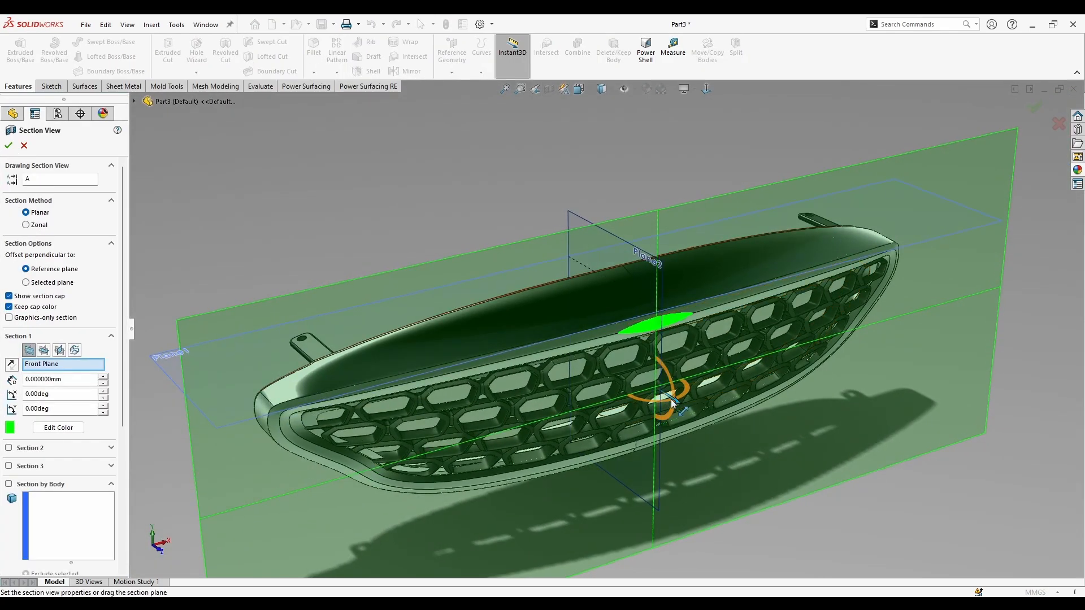
{"action": "mouse_move", "coordinate": [672, 402]}
{"action": "left_mouse_down"}
{"action": "mouse_move", "coordinate": [545, 397]}
{"action": "mouse_move", "coordinate": [608, 427]}
{"action": "mouse_move", "coordinate": [476, 396]}
{"action": "mouse_move", "coordinate": [674, 408]}
{"action": "left_mouse_up"}
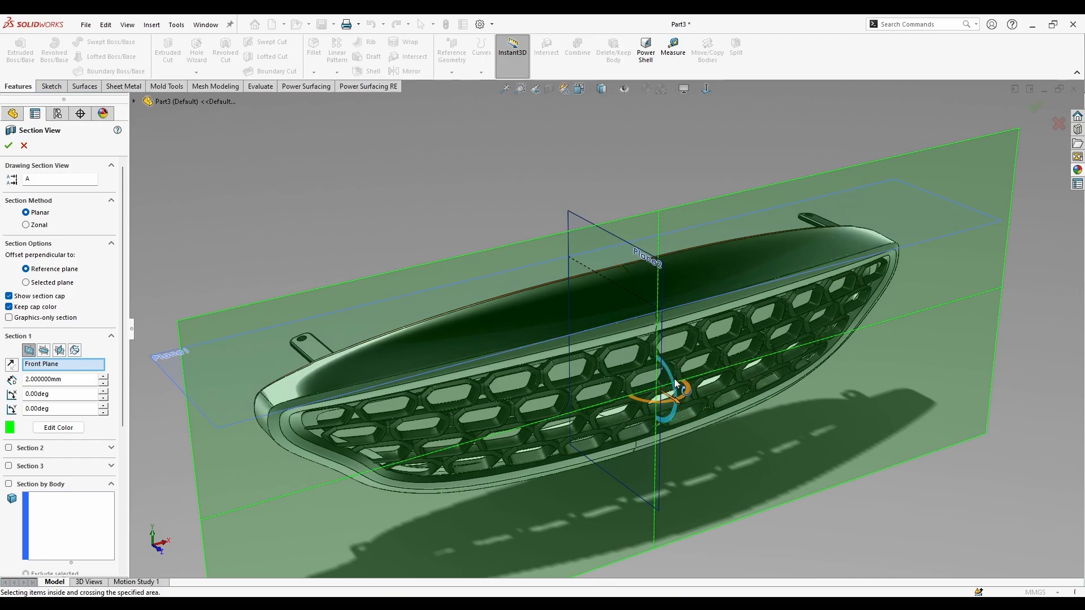
{"action": "left_click_drag", "start_coordinate": [676, 383], "coordinate": [318, 282]}
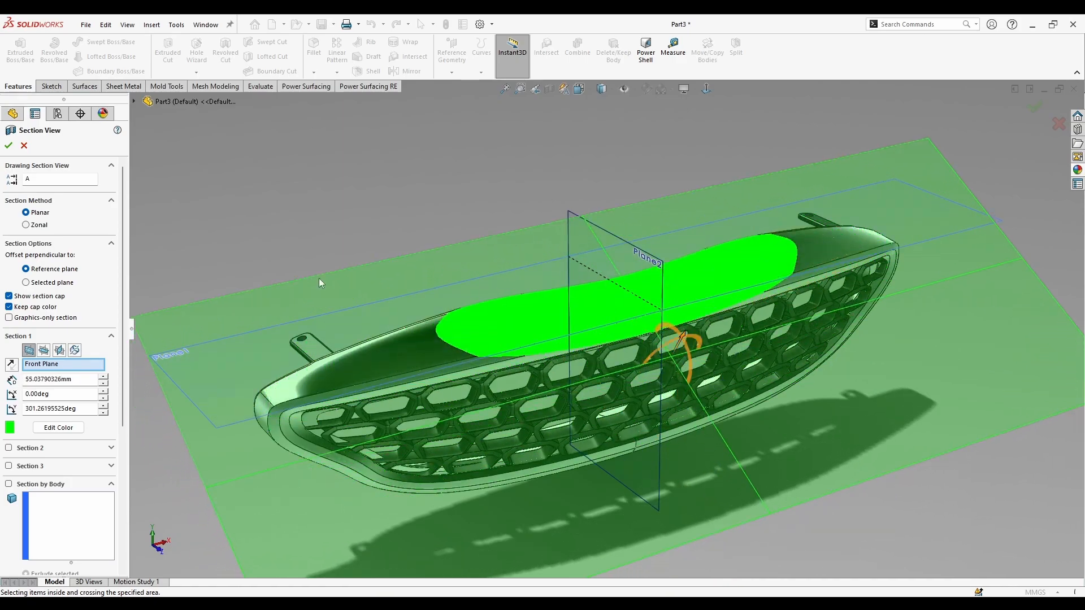
{"action": "left_click", "coordinate": [25, 146]}
Set the scene to 3 Point Faded
{"action": "scroll", "coordinate": [565, 367], "scroll_direction": "down", "scroll_amount": 3}
{"action": "middle_click_drag", "start_coordinate": [621, 384], "coordinate": [796, 436]}
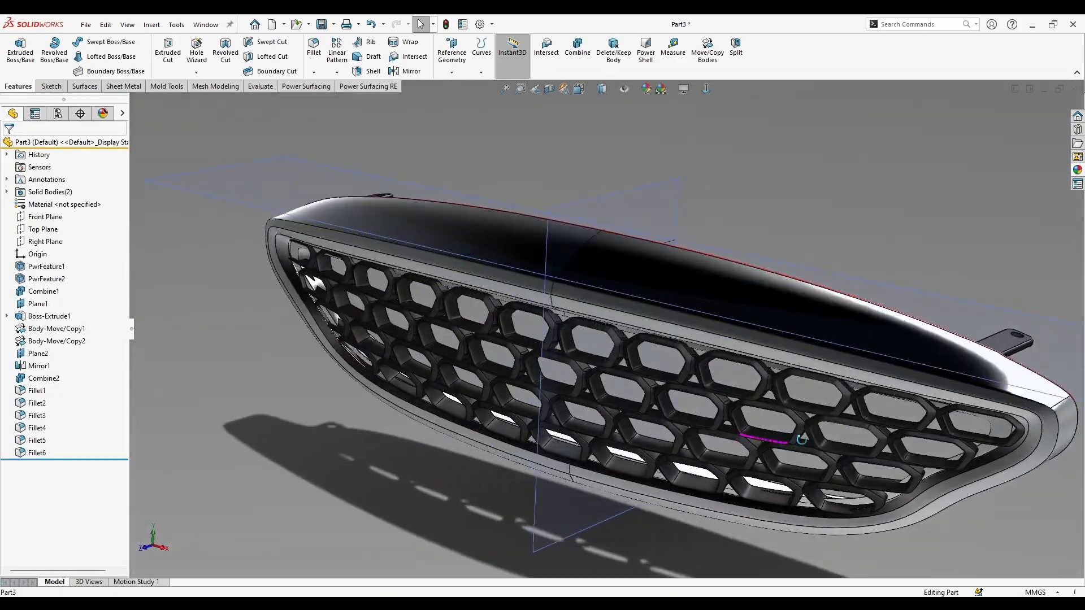
{"action": "scroll", "coordinate": [763, 384], "scroll_direction": "up", "scroll_amount": 1}
{"action": "left_click", "coordinate": [660, 90]}
{"action": "left_click", "coordinate": [664, 90]}
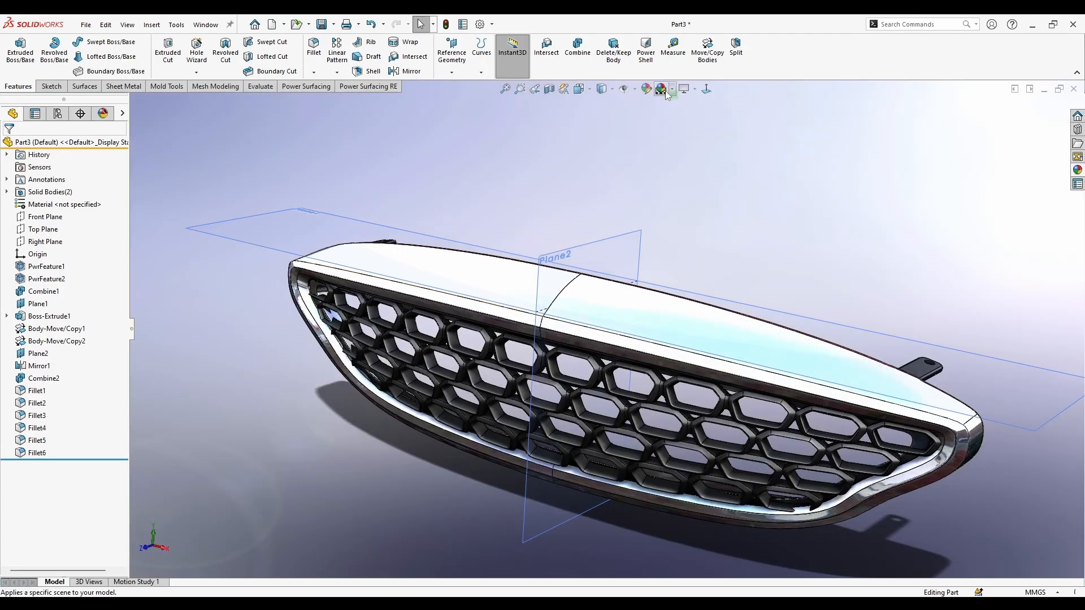
{"action": "left_click", "coordinate": [662, 90]}
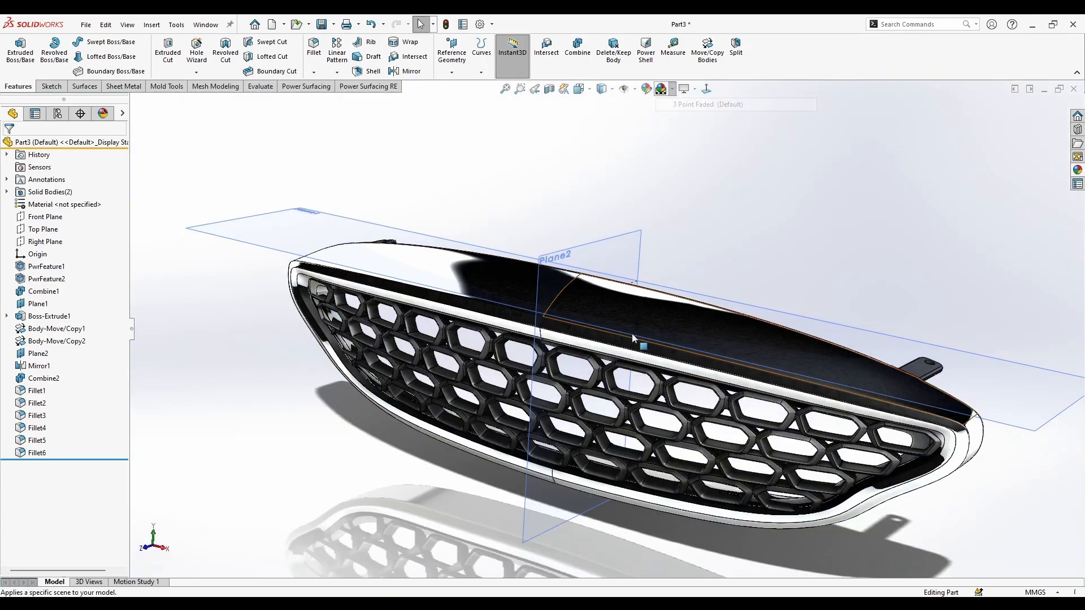
Examine the mesh and the surrounding frame from the front and from above, close up and as a whole
{"action": "middle_click_drag", "start_coordinate": [565, 368], "coordinate": [560, 476]}
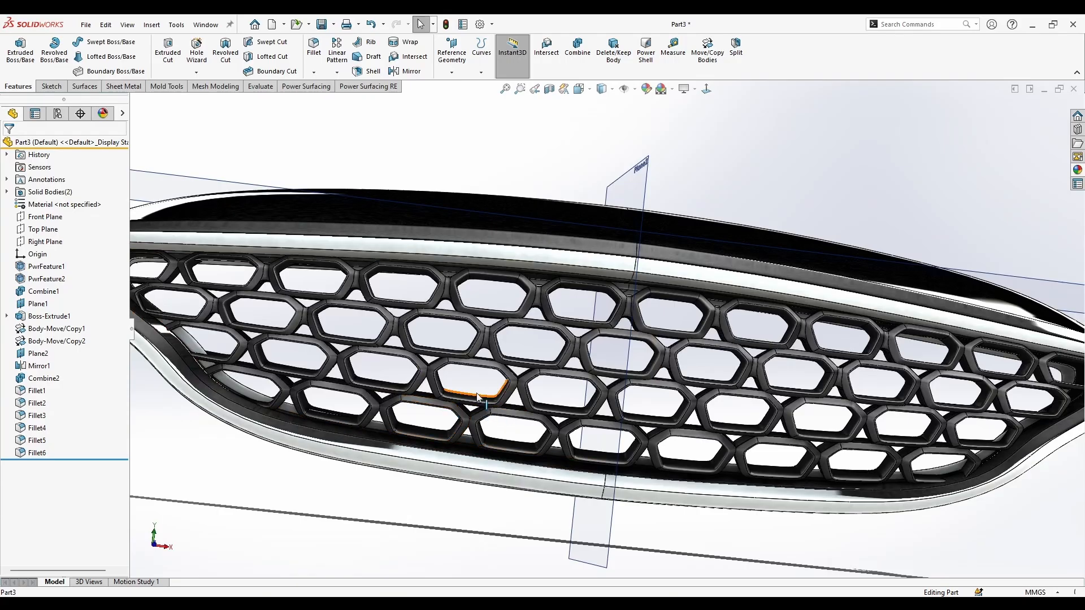
{"action": "middle_click_drag", "start_coordinate": [476, 397], "coordinate": [400, 424]}
{"action": "middle_click_drag", "start_coordinate": [619, 461], "coordinate": [758, 442]}
{"action": "middle_click_drag", "start_coordinate": [679, 529], "coordinate": [642, 327]}
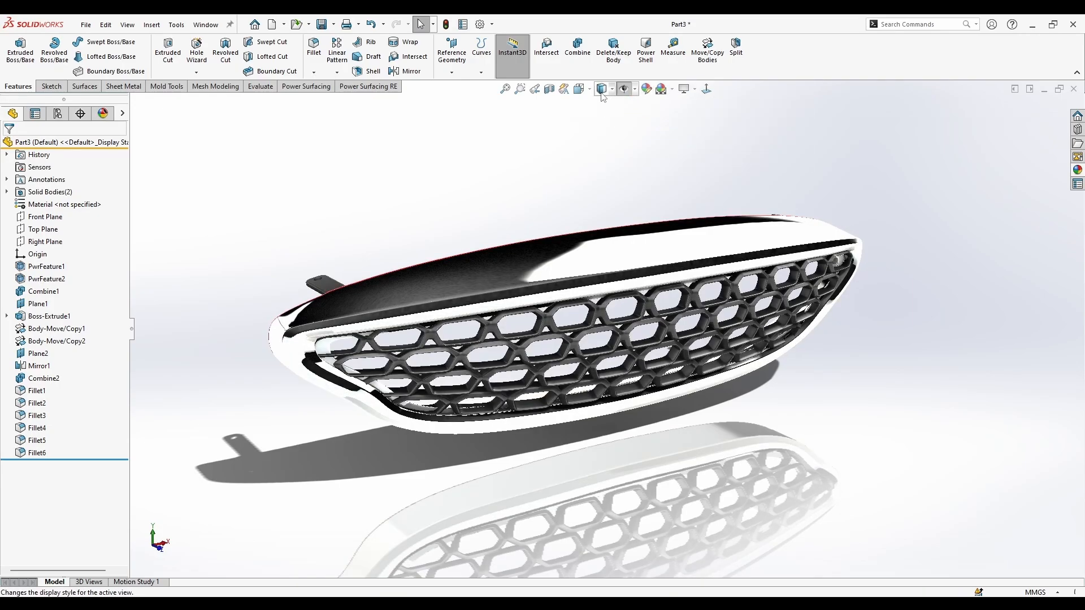
{"action": "middle_click_drag", "start_coordinate": [687, 452], "coordinate": [680, 424]}
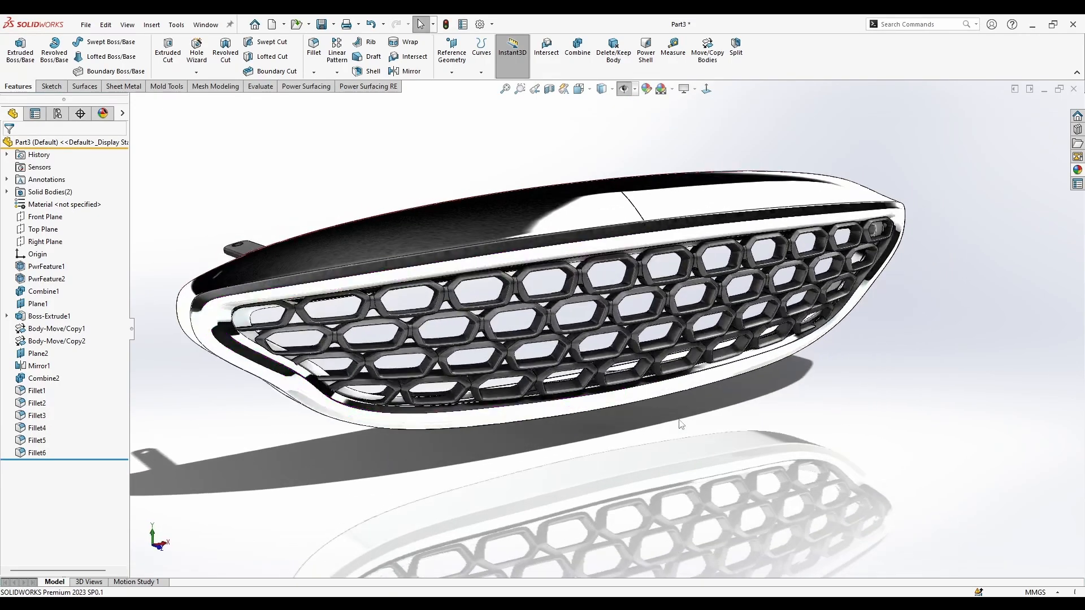
{"action": "scroll", "coordinate": [671, 363], "scroll_direction": "up", "scroll_amount": 2}
{"action": "scroll", "coordinate": [671, 364], "scroll_direction": "down", "scroll_amount": 3}
{"action": "middle_click_drag", "start_coordinate": [671, 363], "coordinate": [654, 399]}
{"action": "scroll", "coordinate": [654, 398], "scroll_direction": "up", "scroll_amount": 1}
{"action": "scroll", "coordinate": [657, 399], "scroll_direction": "down", "scroll_amount": 5}
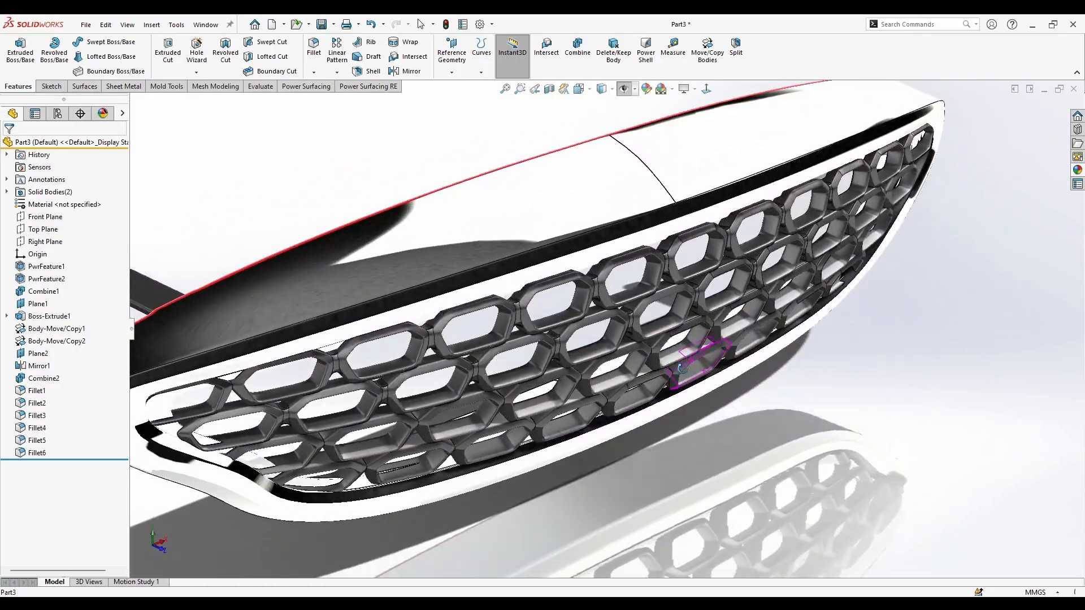
{"action": "scroll", "coordinate": [739, 388], "scroll_direction": "up", "scroll_amount": 1}
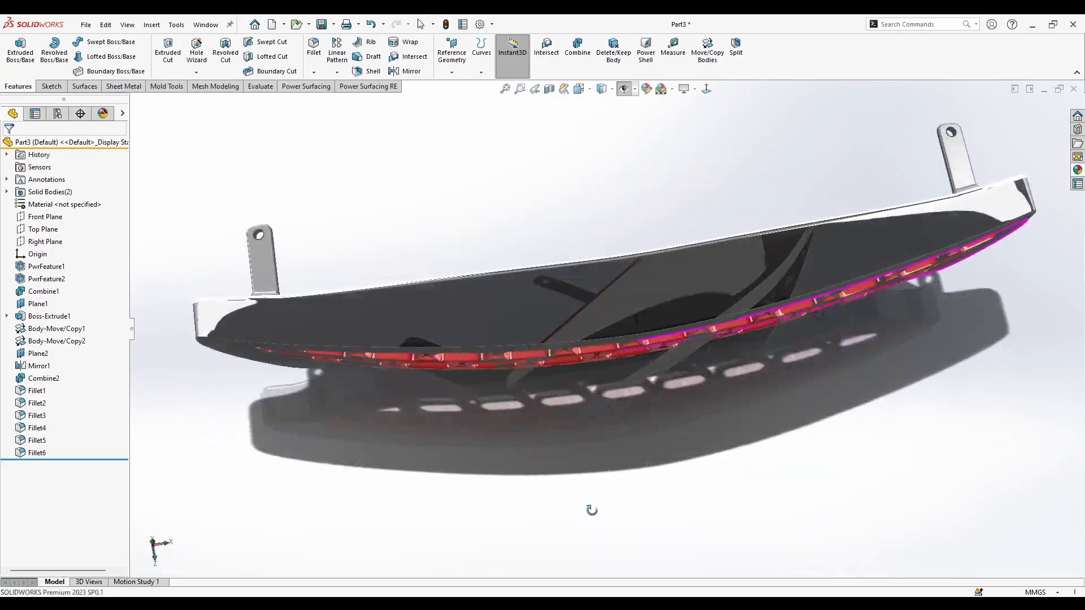
Turn the grille around to examine its mounting tabs, rear side and front mesh
{"action": "middle_click_drag", "start_coordinate": [591, 508], "coordinate": [519, 163]}
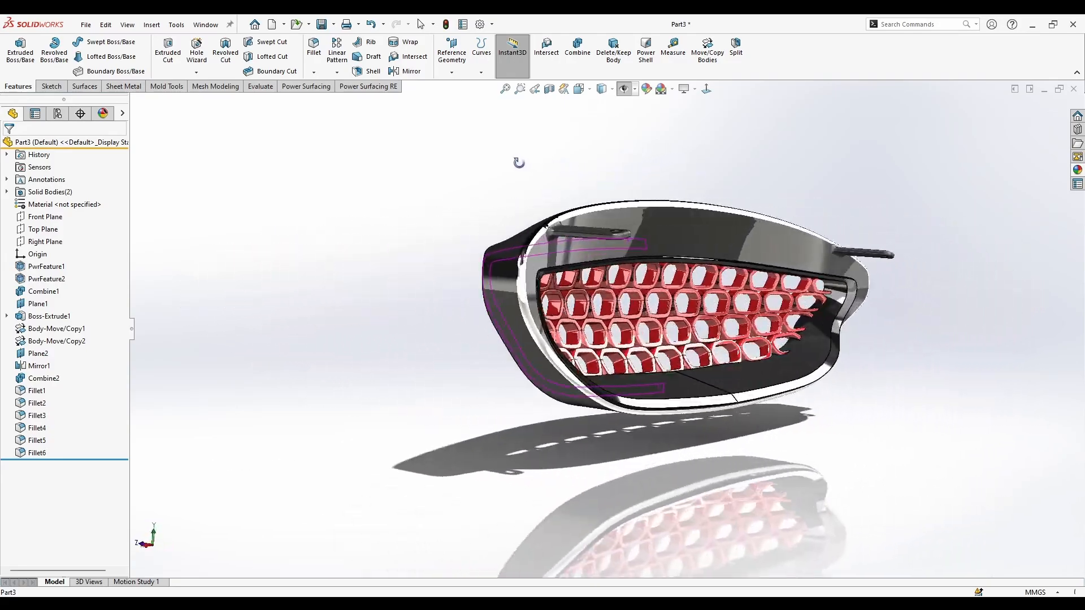
{"action": "middle_click_drag", "start_coordinate": [414, 154], "coordinate": [538, 148]}
{"action": "middle_click_drag", "start_coordinate": [617, 143], "coordinate": [683, 147]}
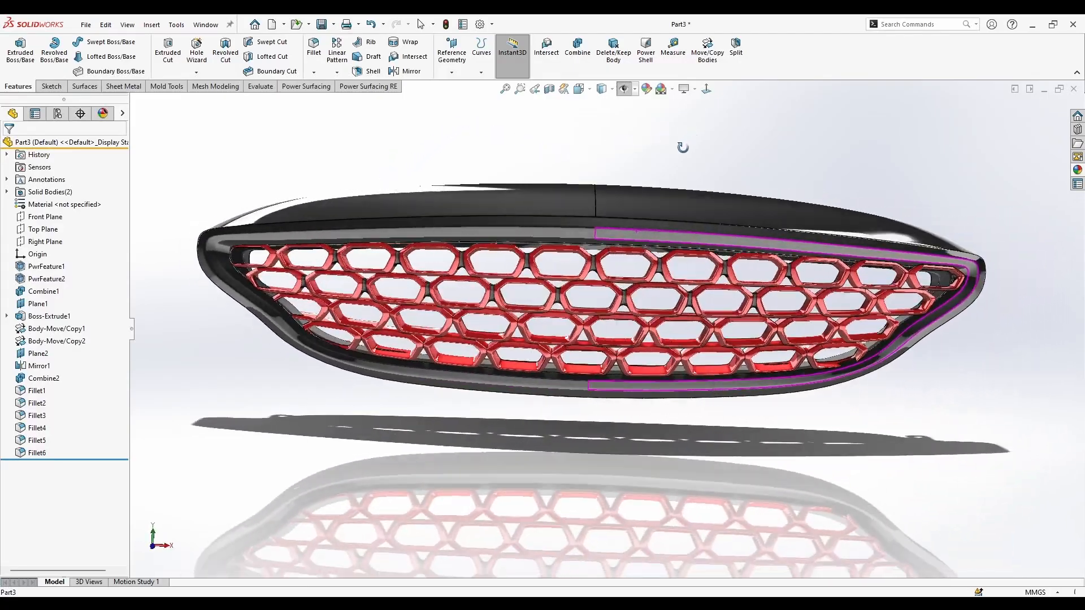
{"action": "middle_click_drag", "start_coordinate": [515, 309], "coordinate": [498, 327]}
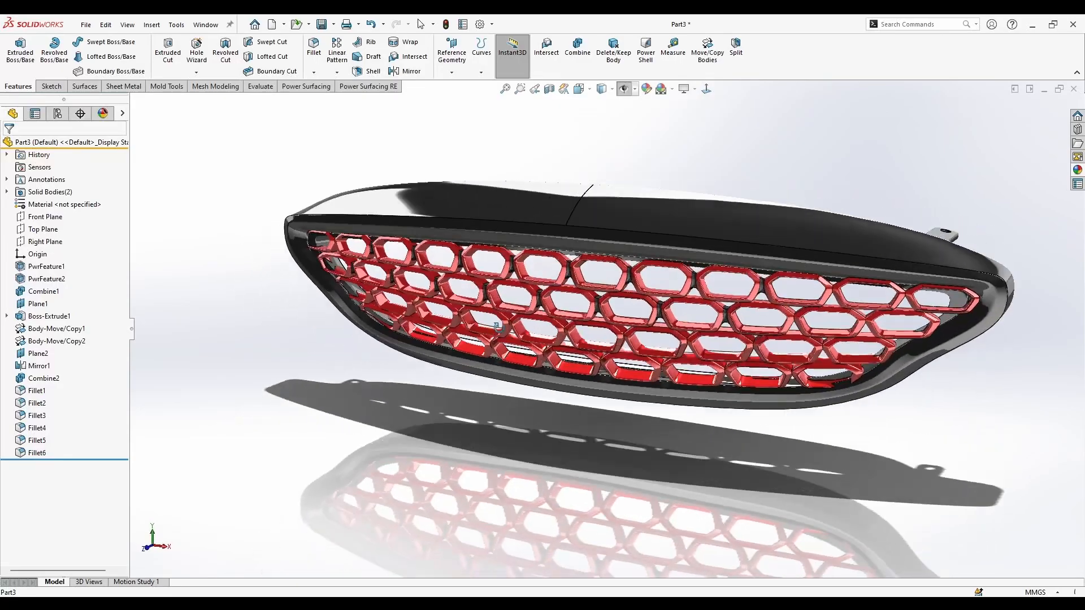
{"action": "mouse_move", "coordinate": [692, 175]}
{"action": "middle_mouse_down"}
{"action": "mouse_move", "coordinate": [691, 139]}
{"action": "mouse_move", "coordinate": [675, 144]}
{"action": "mouse_move", "coordinate": [675, 185]}
{"action": "middle_mouse_up"}
{"action": "middle_click_drag", "start_coordinate": [687, 132], "coordinate": [622, 170]}
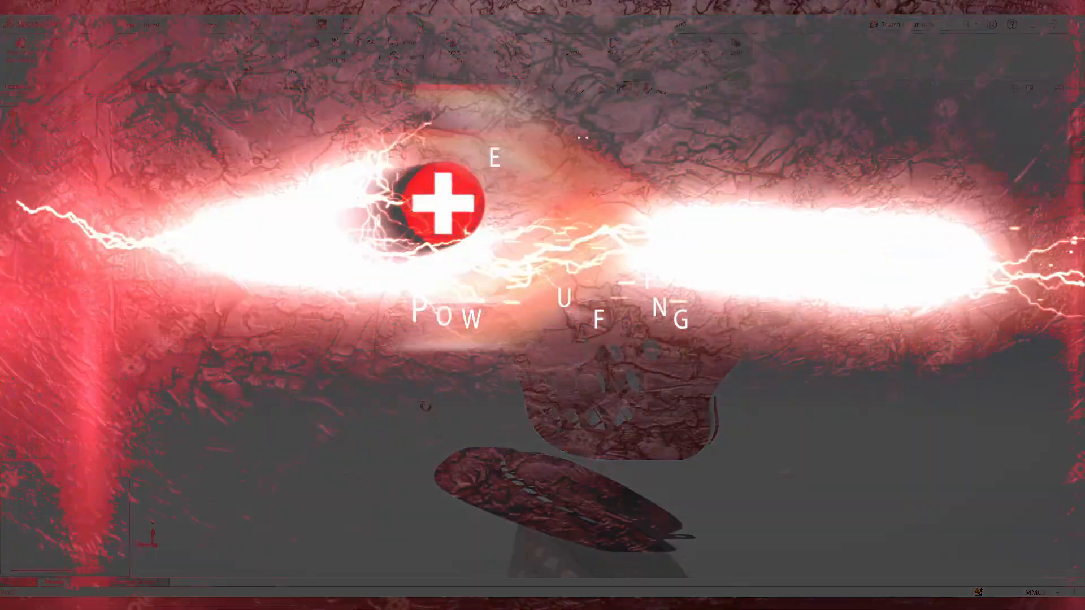